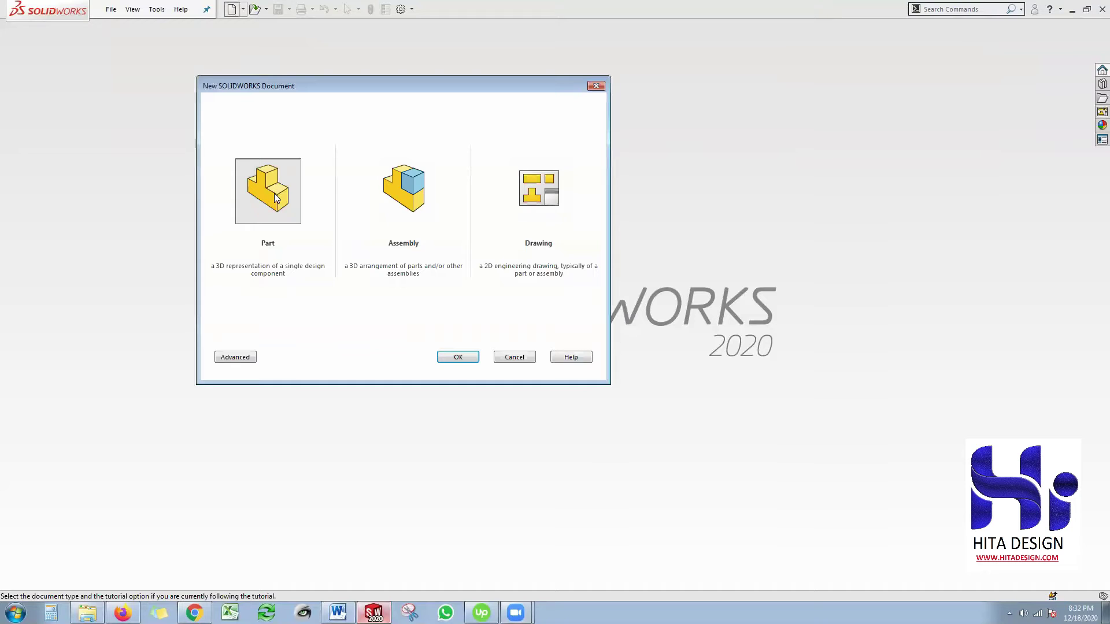
# Create a new part document and start a sketch on the Front Plane.
pyautogui.click(458, 357)
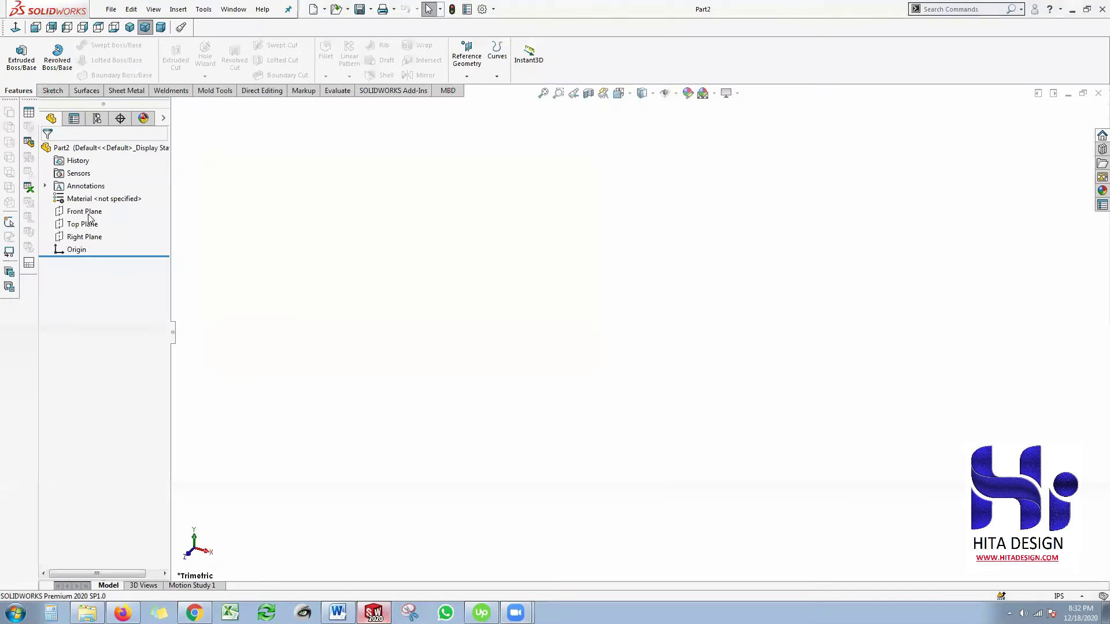
pyautogui.click(85, 211)
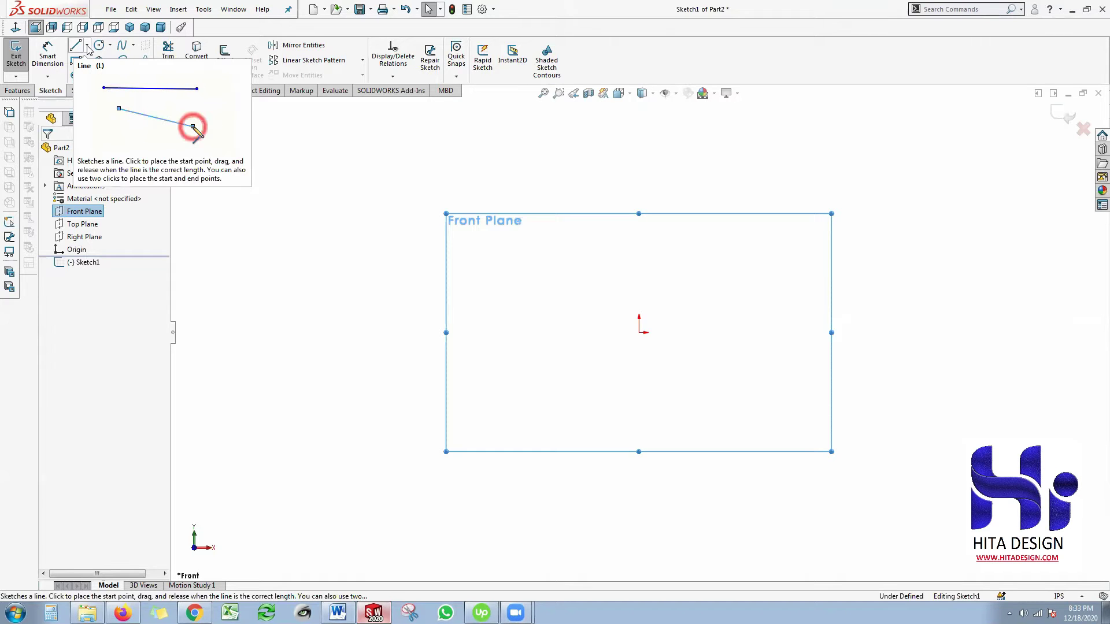
# Sketch two connected sloped lines forming an open peak above the origin with the Line tool.
pyautogui.click(88, 46)
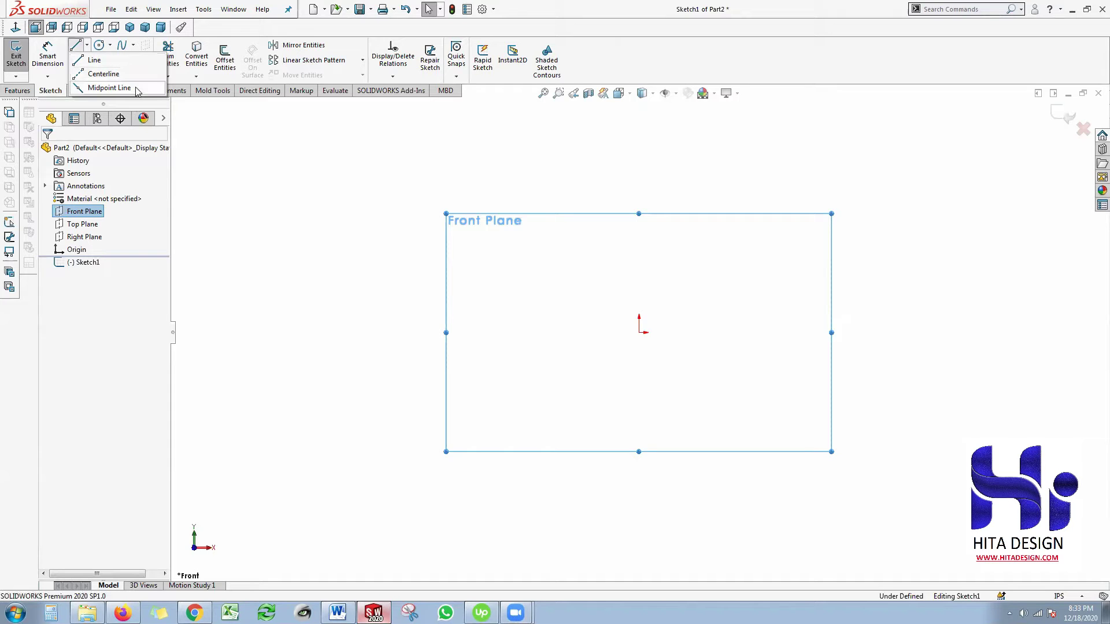
pyautogui.click(94, 60)
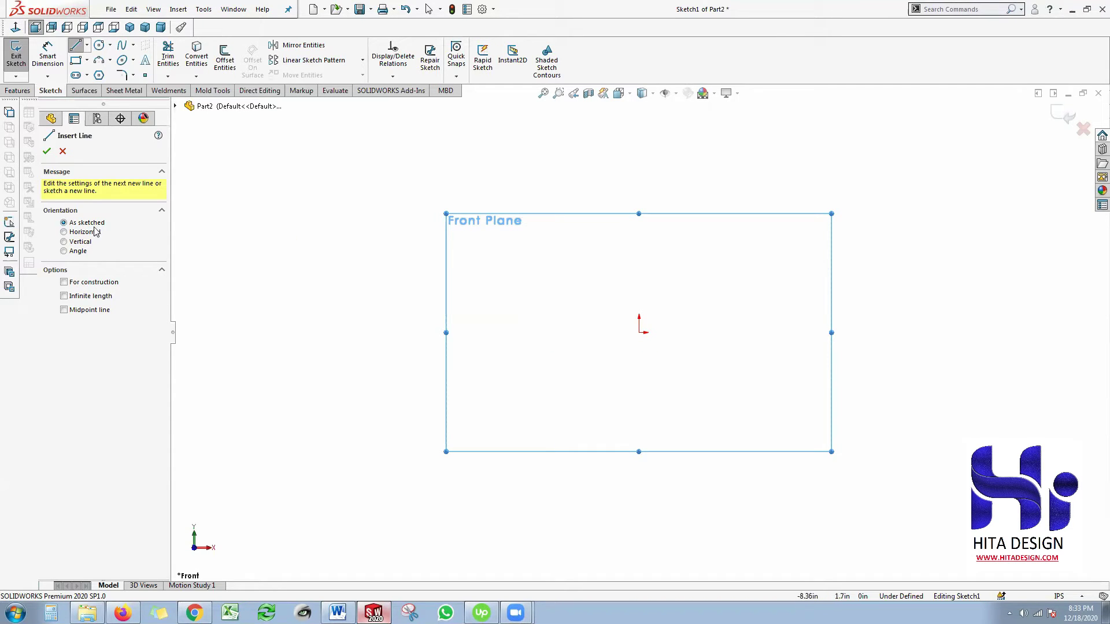
pyautogui.click(710, 294)
pyautogui.click(609, 240)
pyautogui.click(495, 290)
pyautogui.rightClick(565, 301)
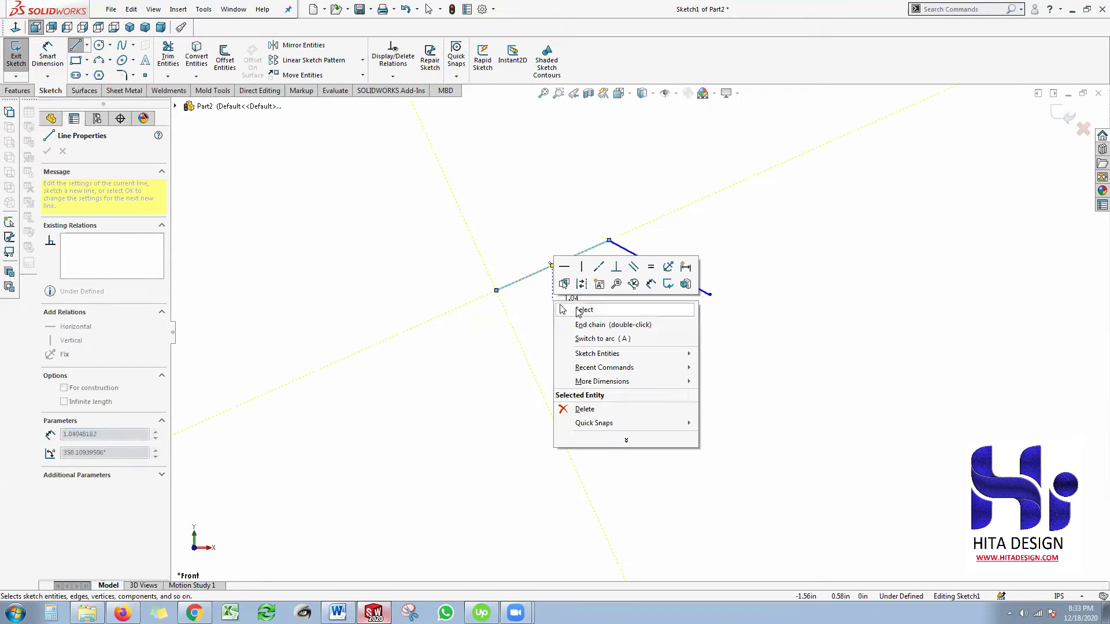
pyautogui.click(583, 310)
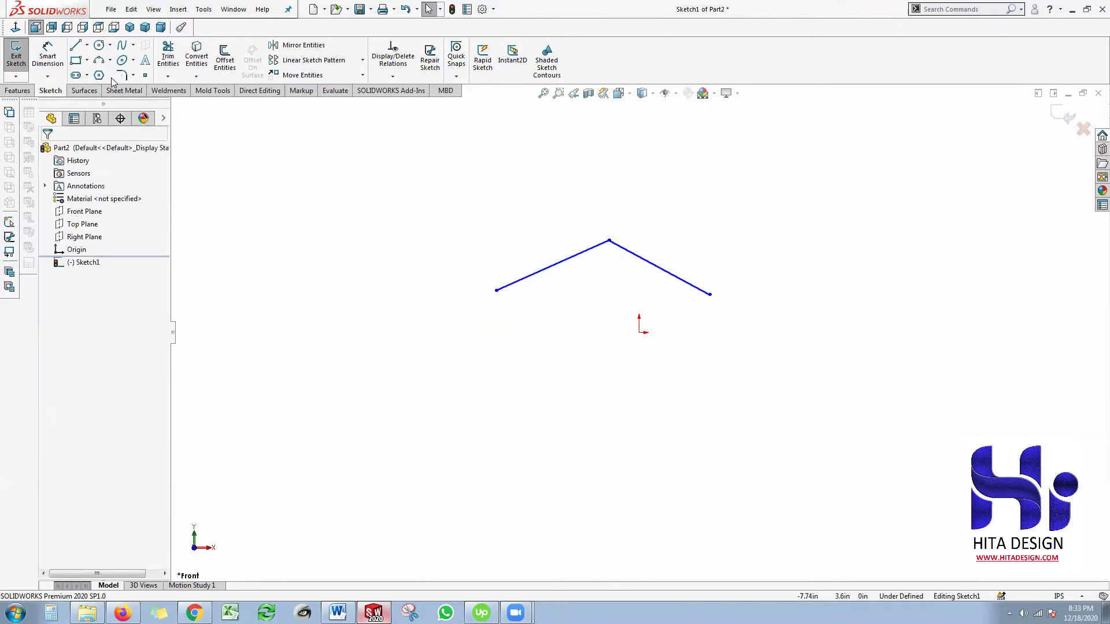
pyautogui.click(87, 45)
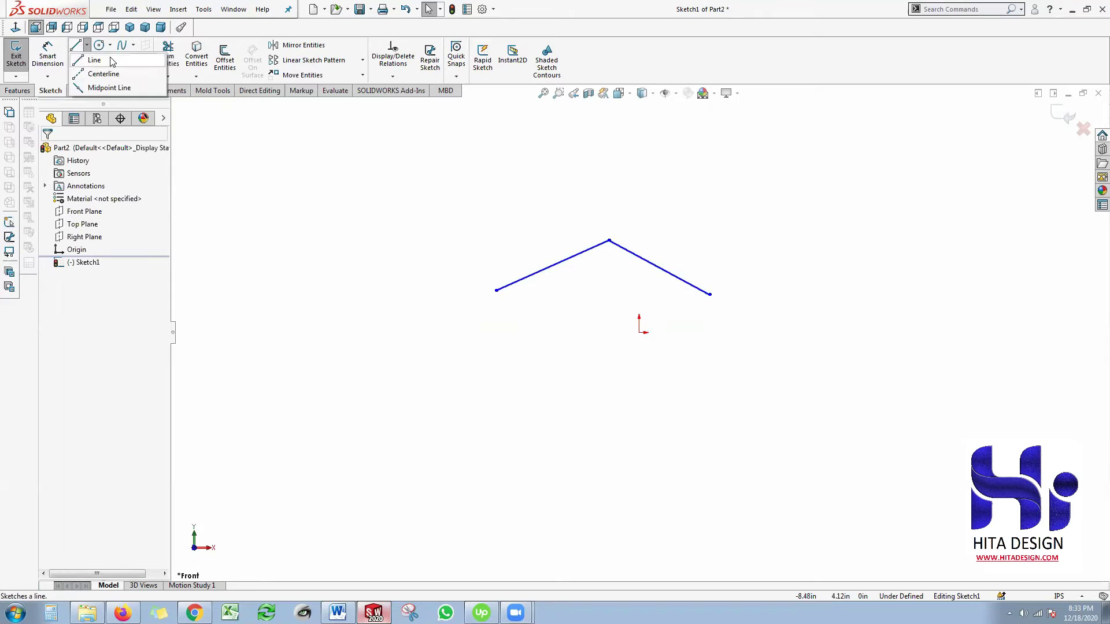
pyautogui.click(82, 233)
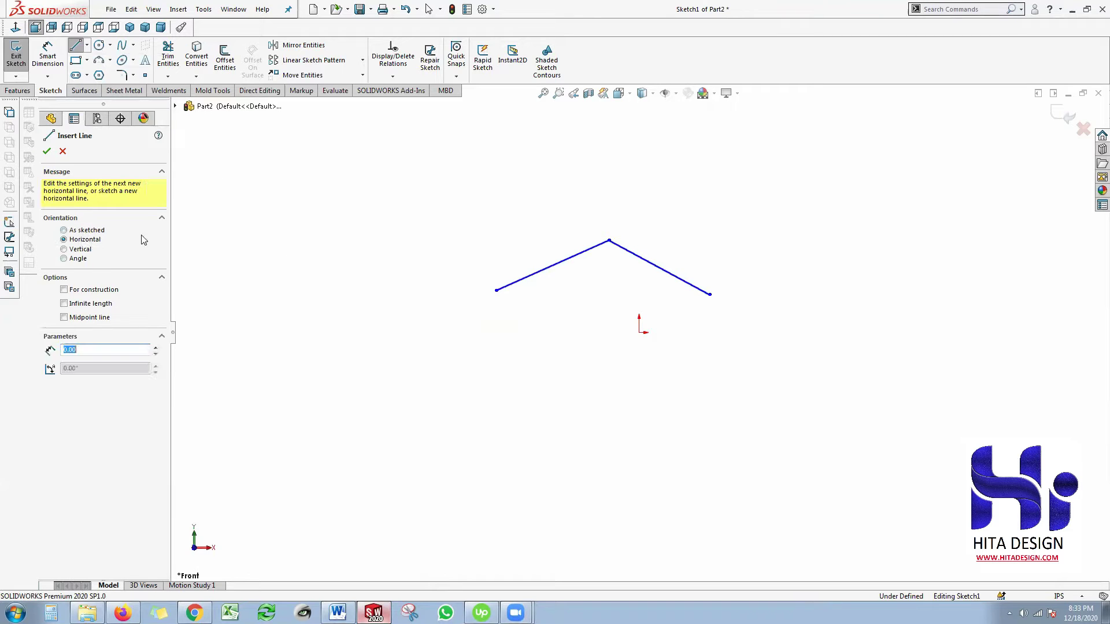
pyautogui.click(638, 333)
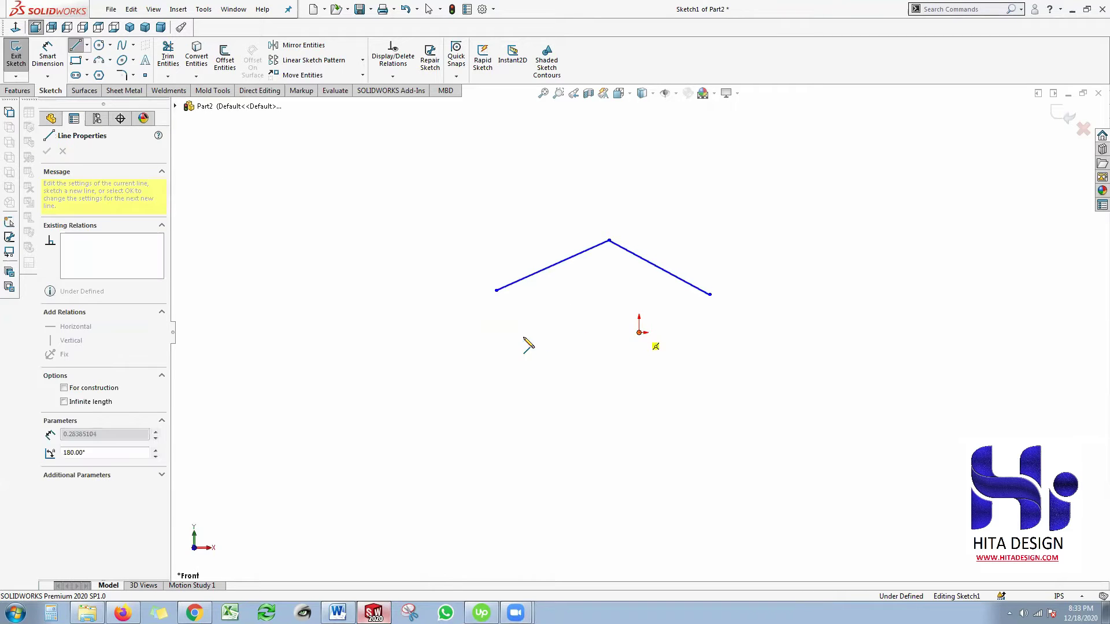
pyautogui.click(534, 332)
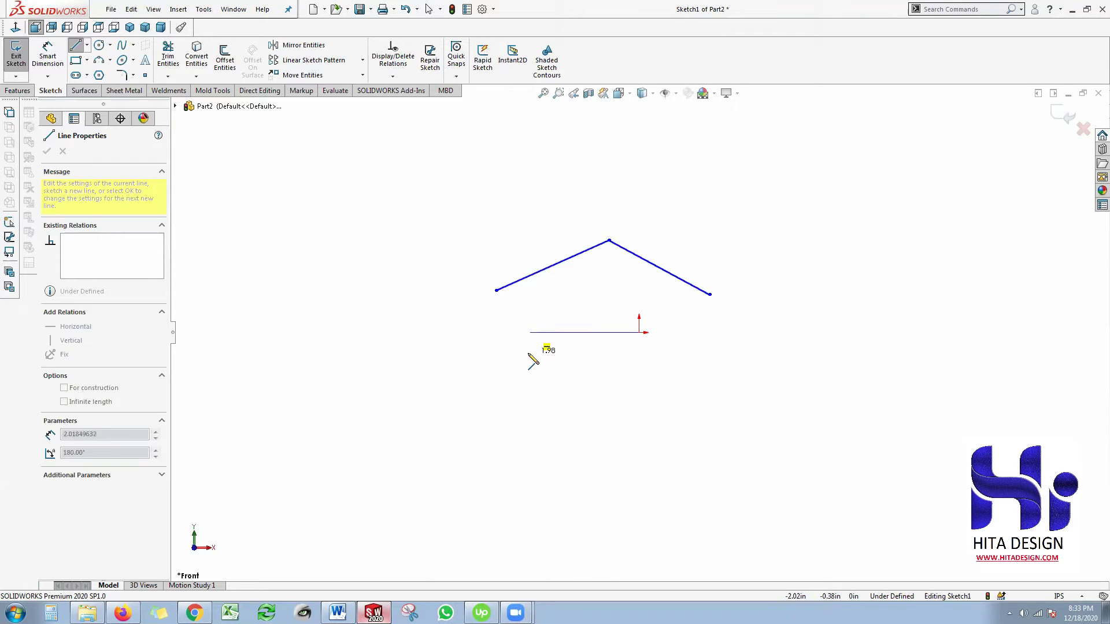
pyautogui.press('Escape')
pyautogui.press('Escape')
# Sketch a closed four-line outline below the peak starting at the origin, about 3.17 in wide and 1.89 in tall.
pyautogui.click(75, 45)
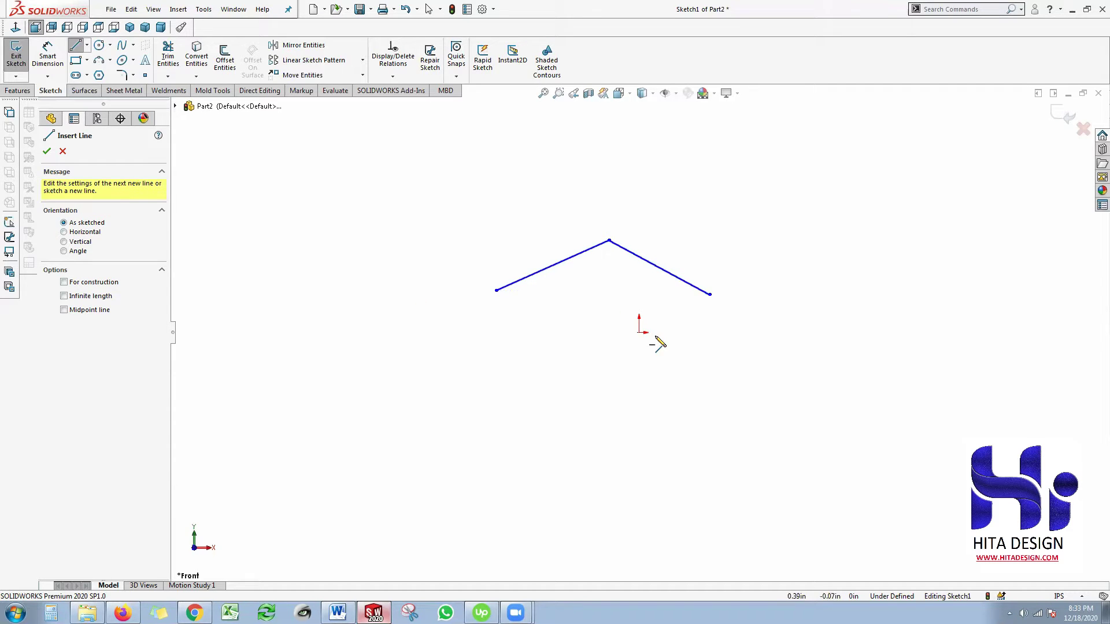
pyautogui.click(639, 333)
pyautogui.click(465, 336)
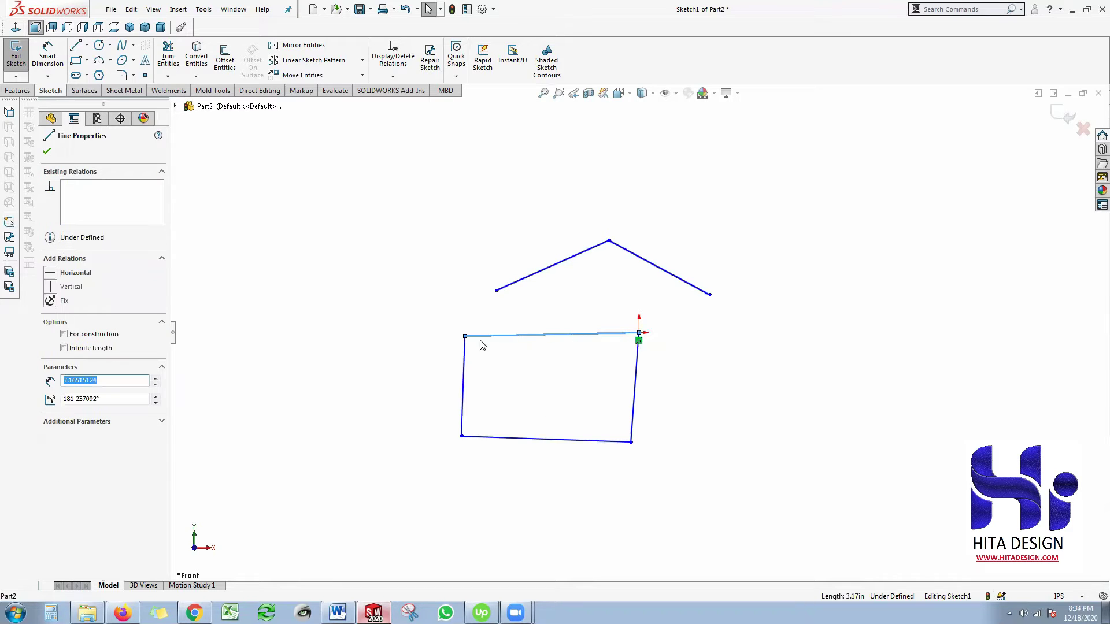
# Make the outline's upper line horizontal and its left line vertical with sketch relations.
pyautogui.click(51, 274)
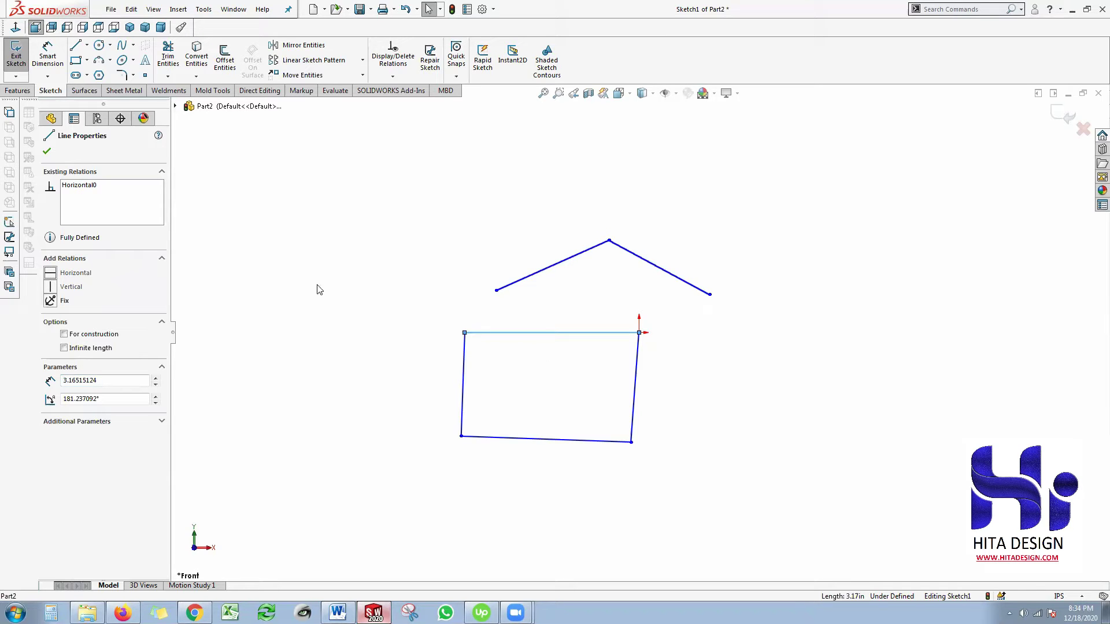
pyautogui.click(480, 374)
pyautogui.click(463, 374)
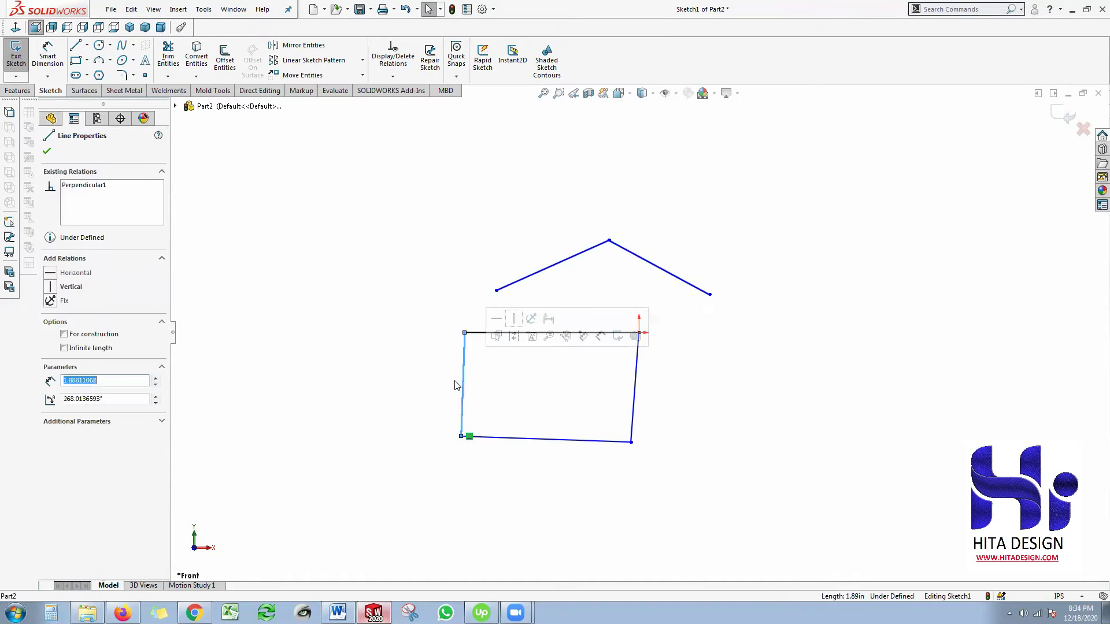
pyautogui.click(51, 287)
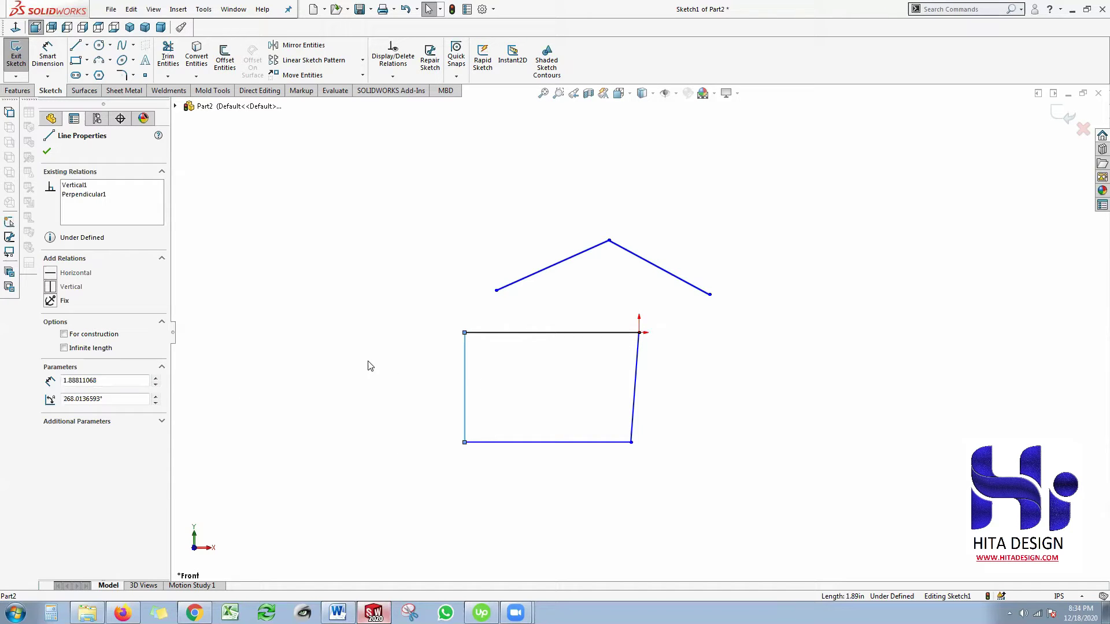
# Examine the existing and available relations of the outline's left, upper and lower lines.
pyautogui.click(459, 369)
pyautogui.click(469, 370)
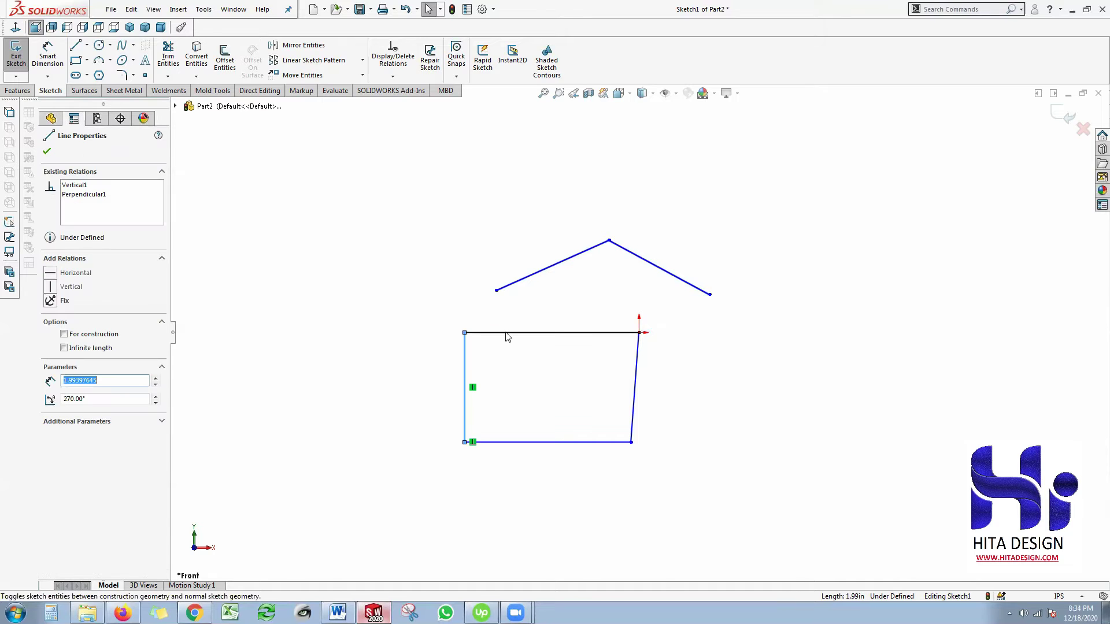
pyautogui.keyDown('ctrl'); pyautogui.click(490, 334); pyautogui.keyUp('ctrl')
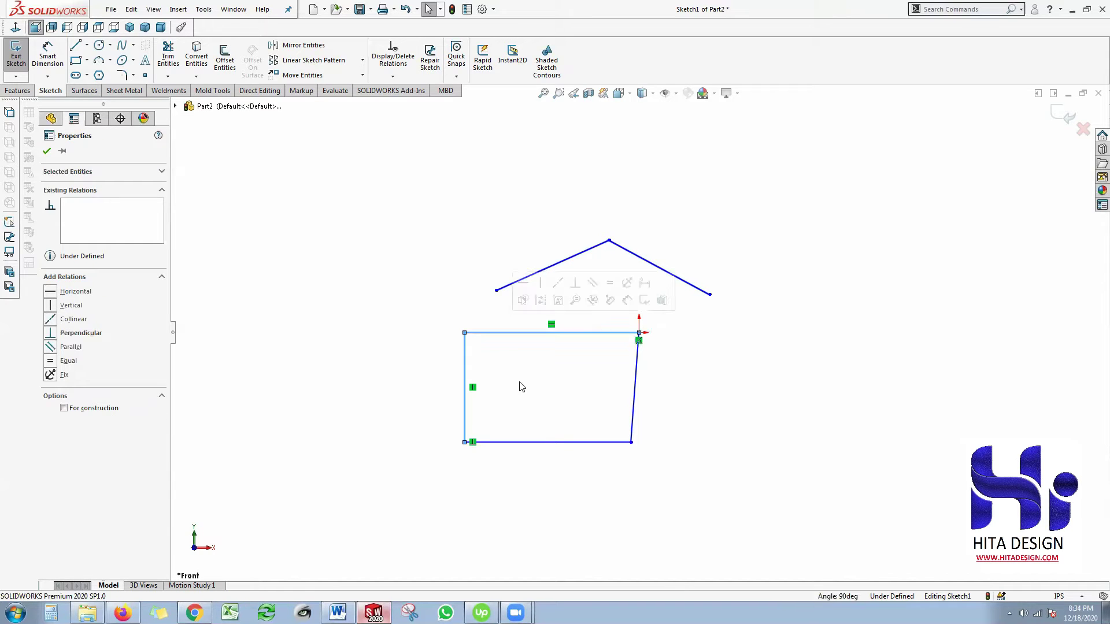
pyautogui.click(420, 373)
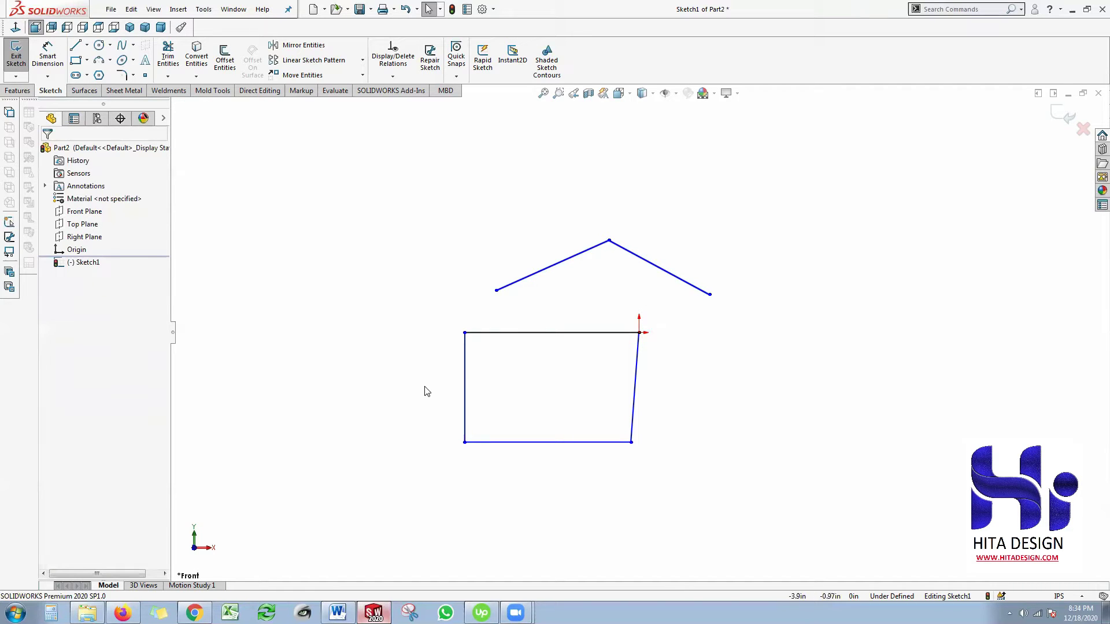
pyautogui.click(499, 334)
pyautogui.click(466, 371)
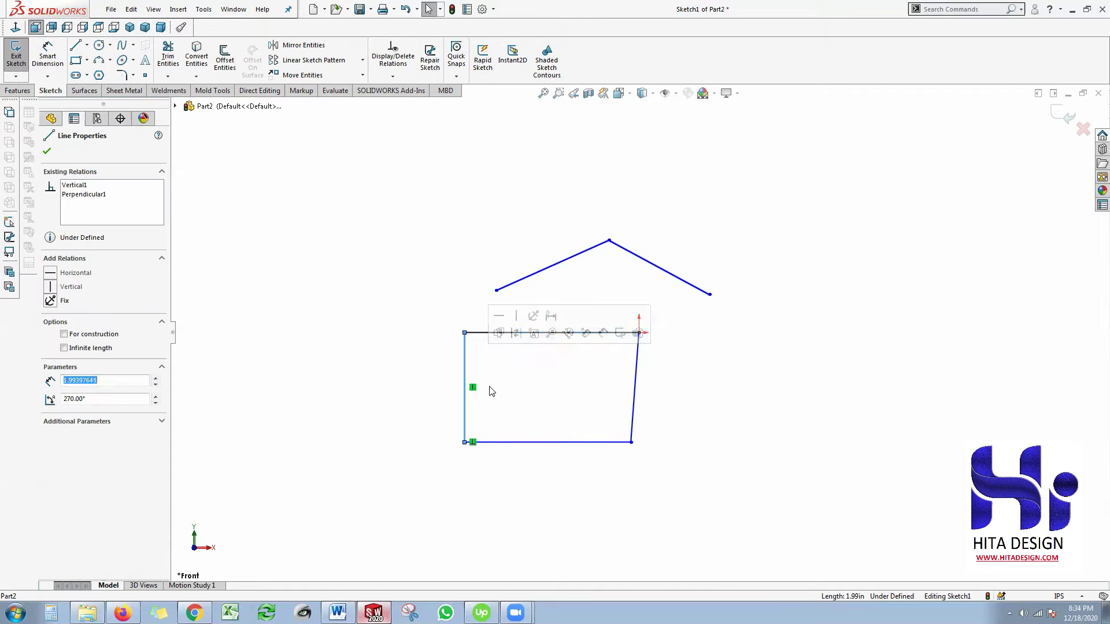
pyautogui.click(457, 350)
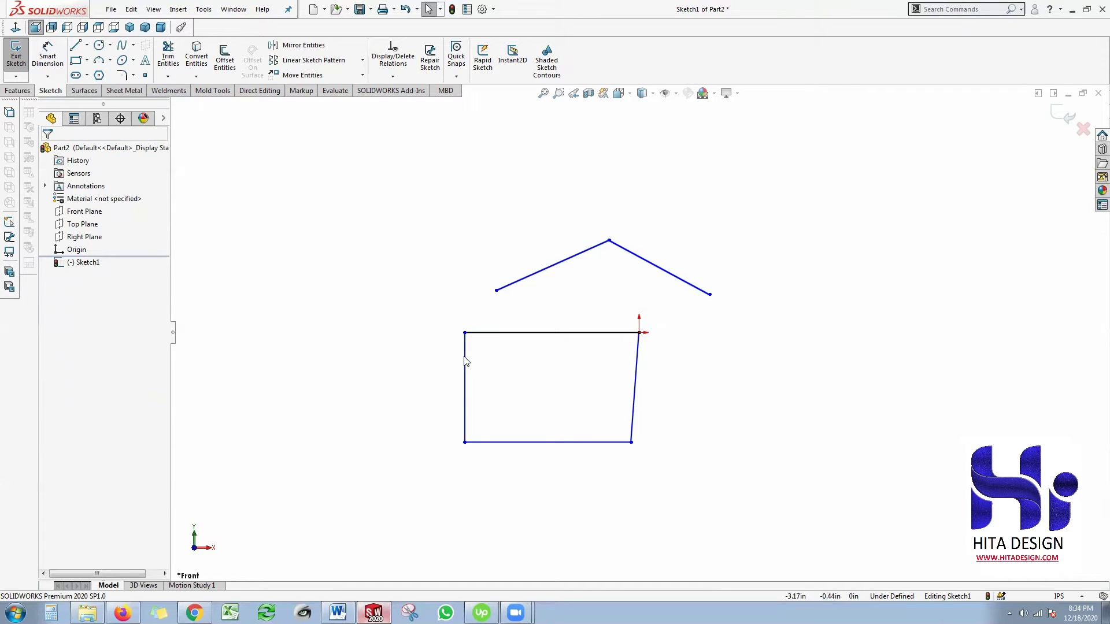
pyautogui.click(465, 387)
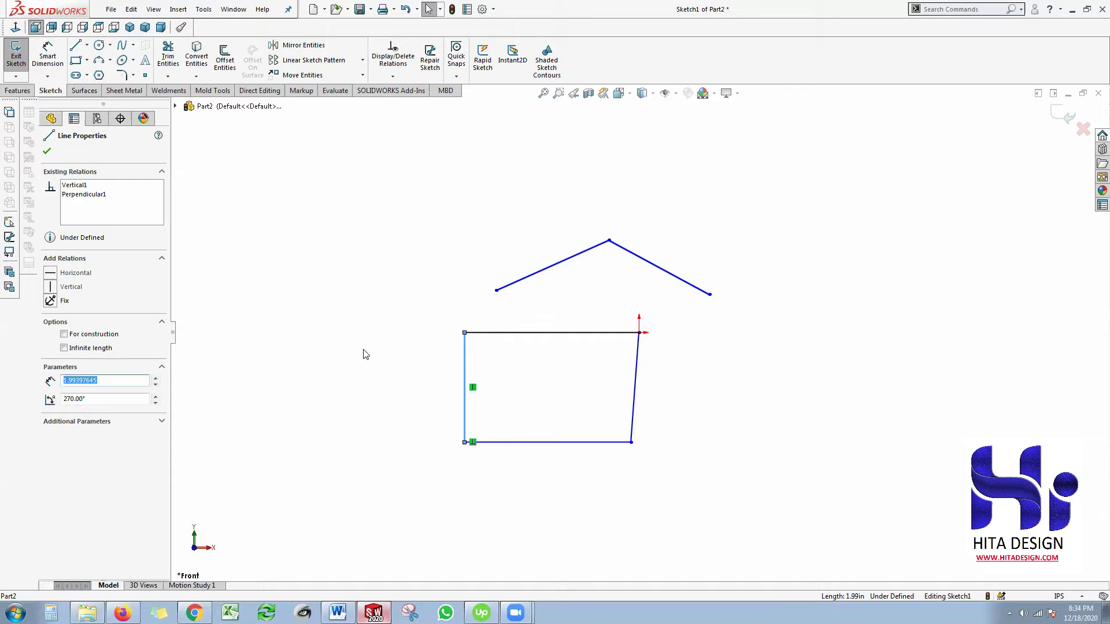
pyautogui.click(496, 438)
pyautogui.click(496, 442)
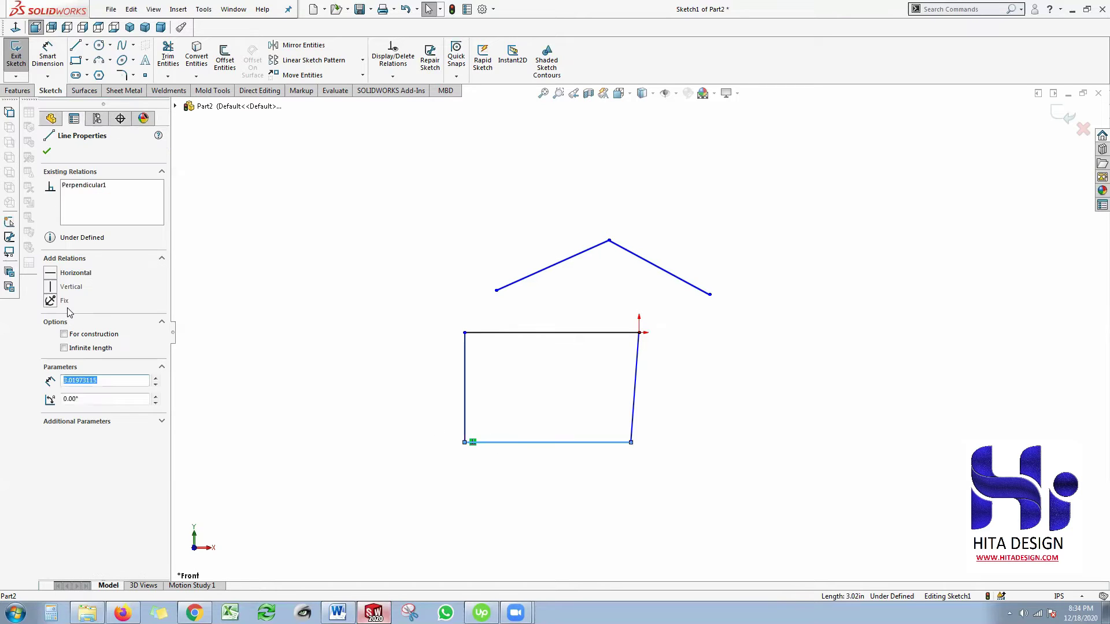
# Add a Vertical relation to the outline's slanted right line.
pyautogui.click(629, 386)
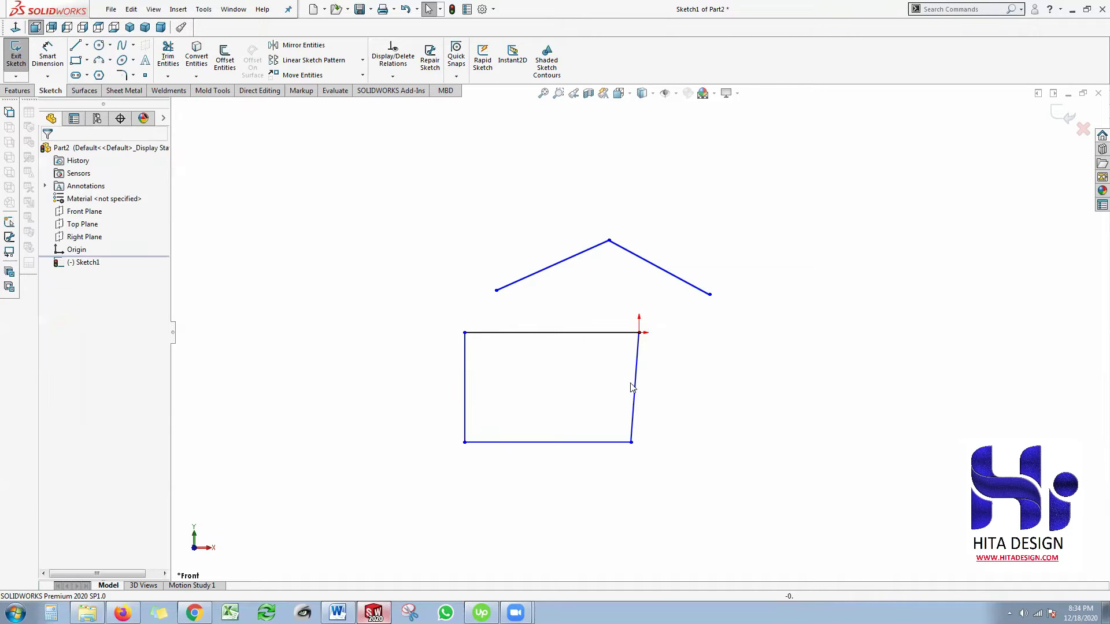
pyautogui.click(635, 390)
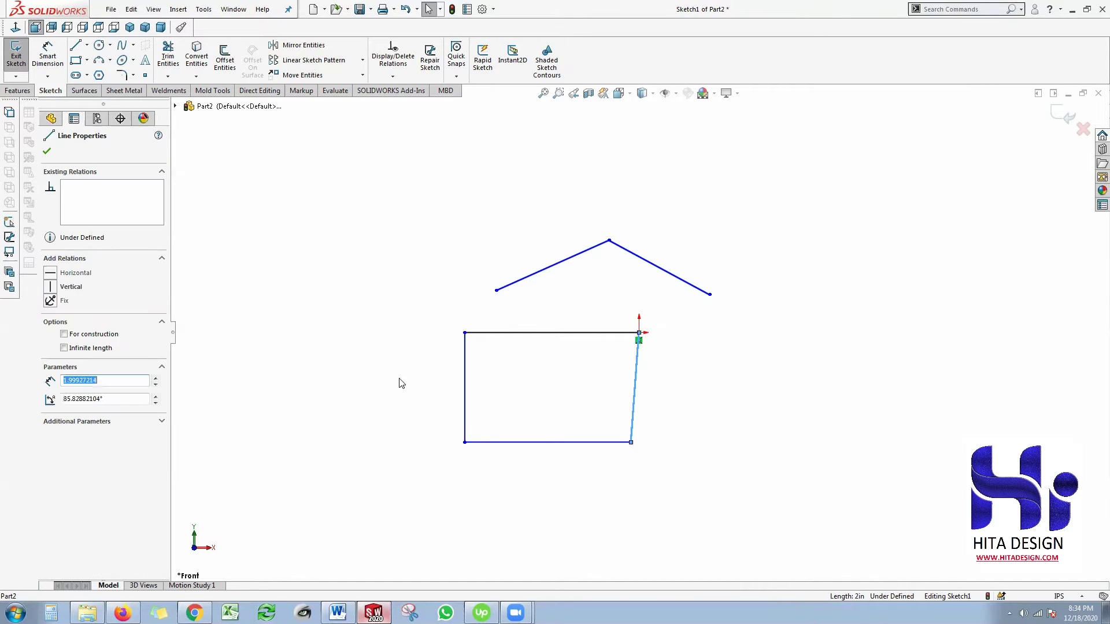
pyautogui.click(52, 287)
# Dimension the rectangle's upper line with Smart Dimension and set its width to 3 in.
pyautogui.click(48, 56)
pyautogui.click(640, 381)
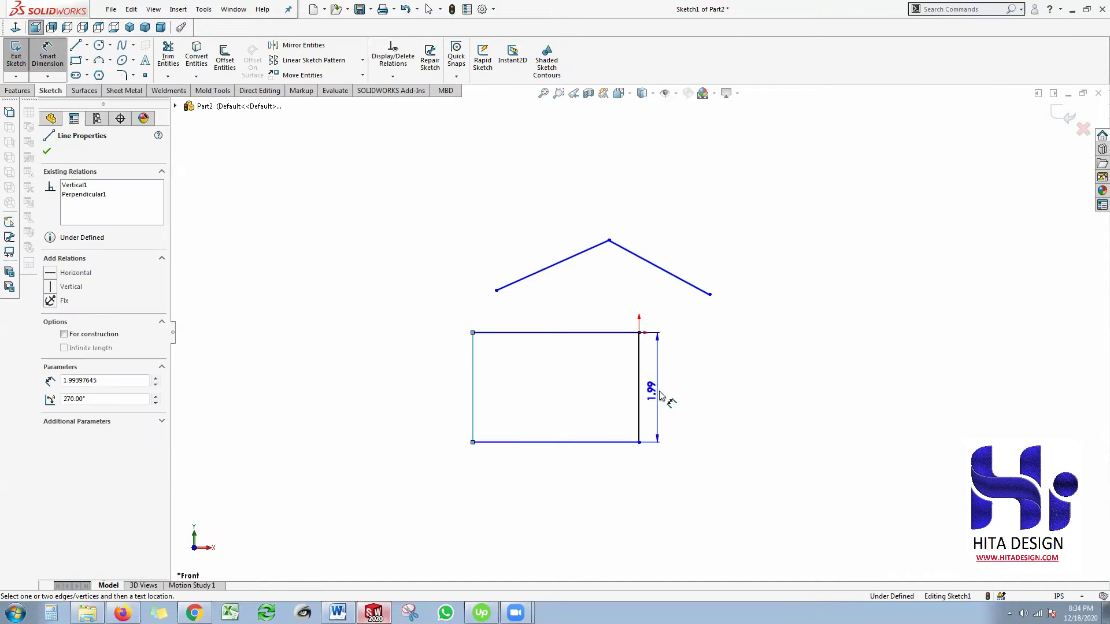
pyautogui.click(596, 333)
pyautogui.click(572, 309)
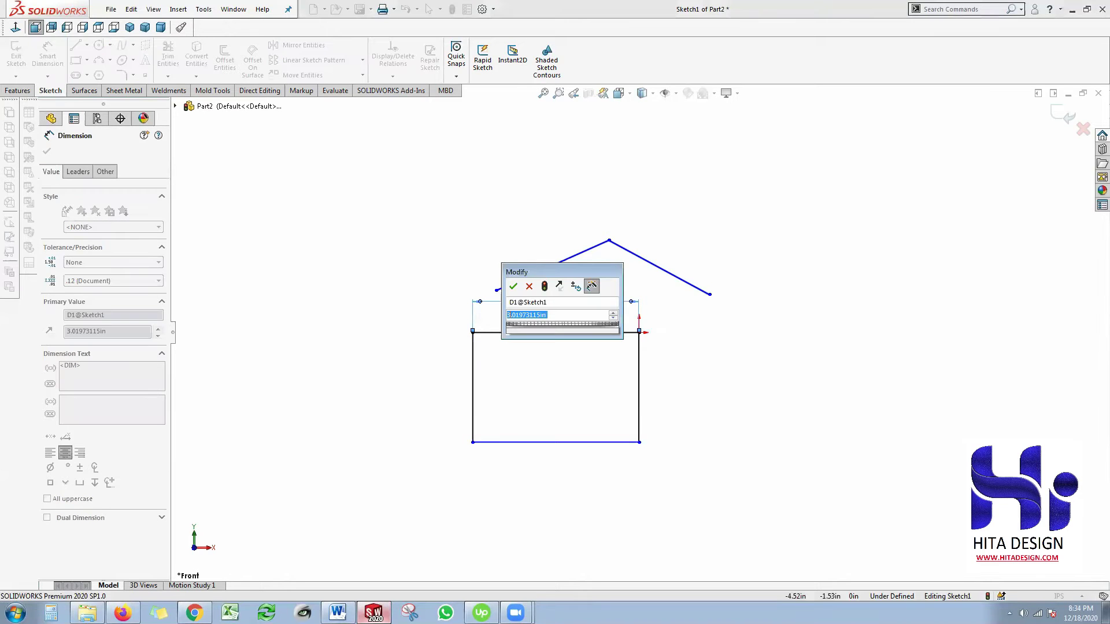
pyautogui.write('3')
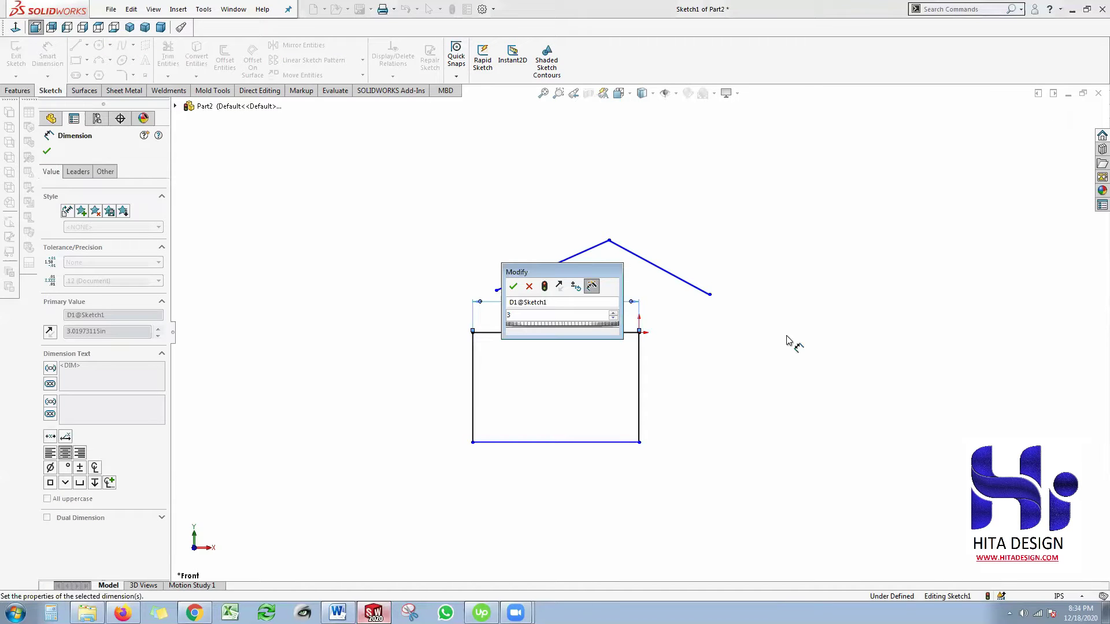
pyautogui.press('Return')
# Dimension the rectangle's right side and set its height to 1.5 in.
pyautogui.click(640, 377)
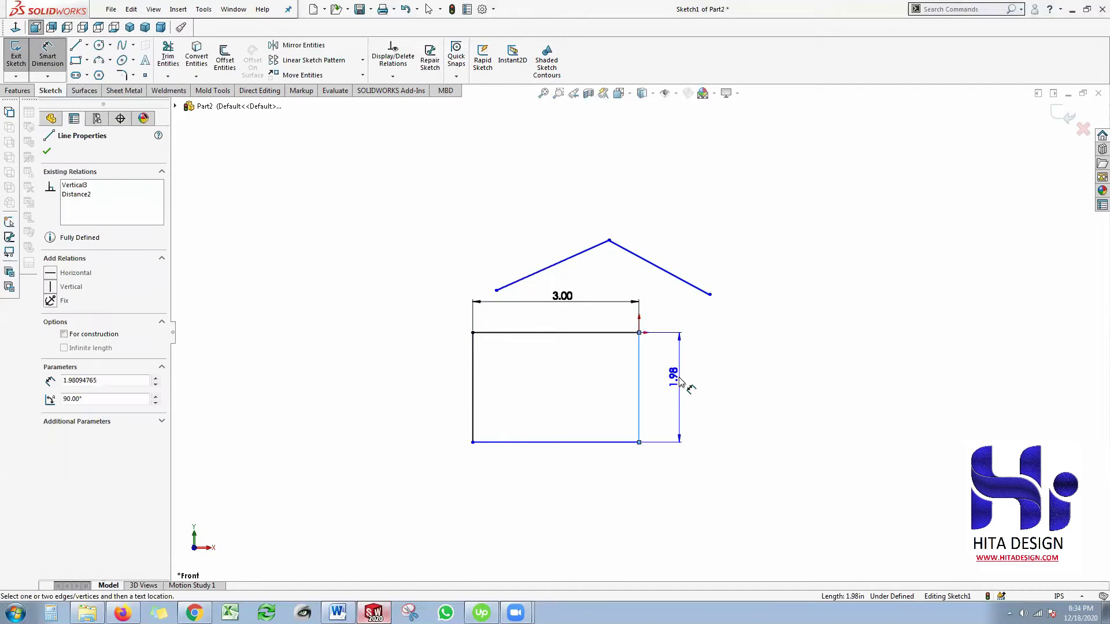
pyautogui.click(681, 383)
pyautogui.write('1.5')
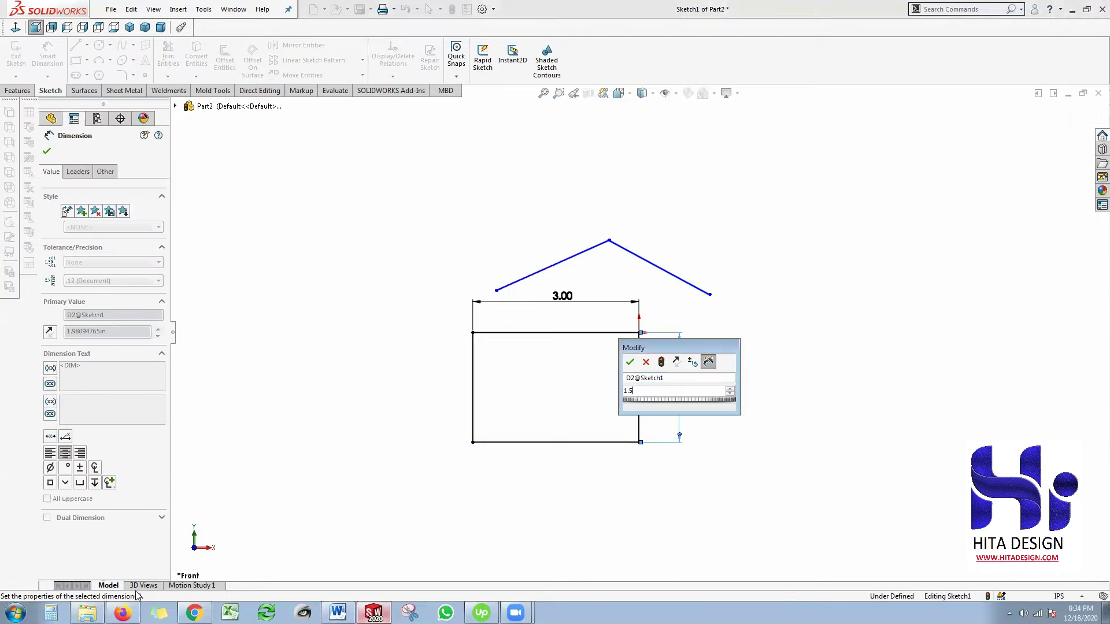
pyautogui.press('Return')
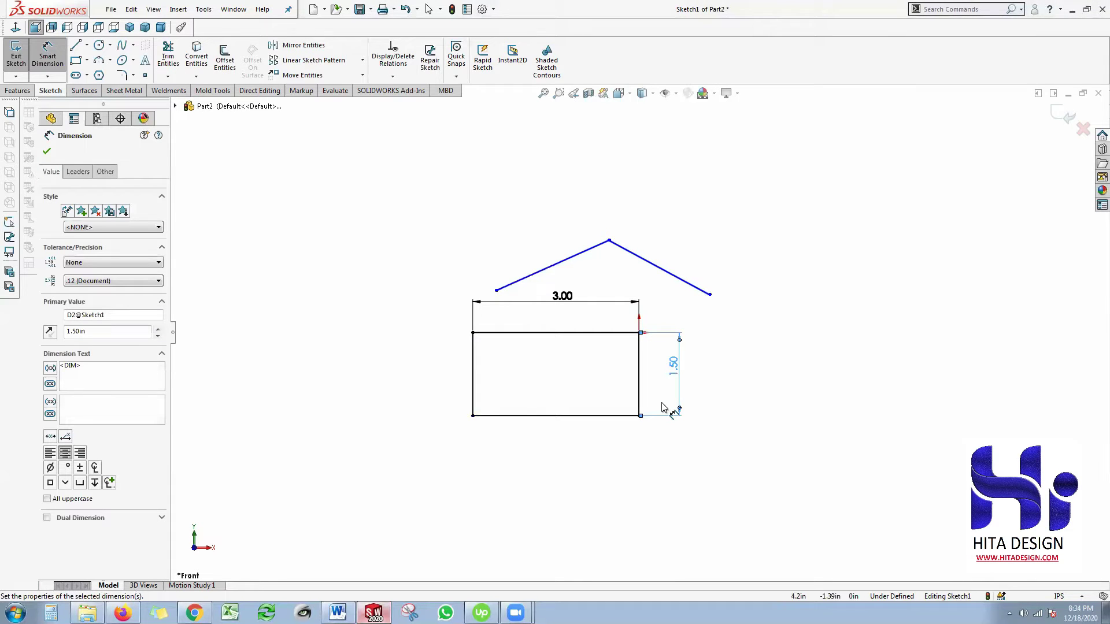
pyautogui.press('Escape')
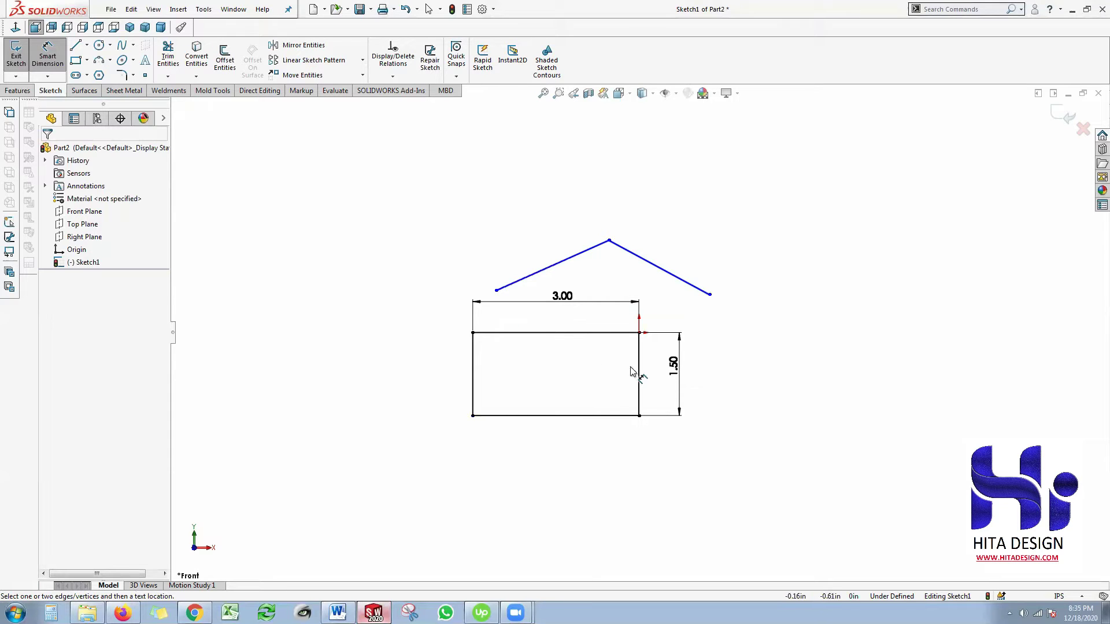
# Delete the two sloped lines above the rectangle from the sketch.
pyautogui.scroll(-1, 897, 369)
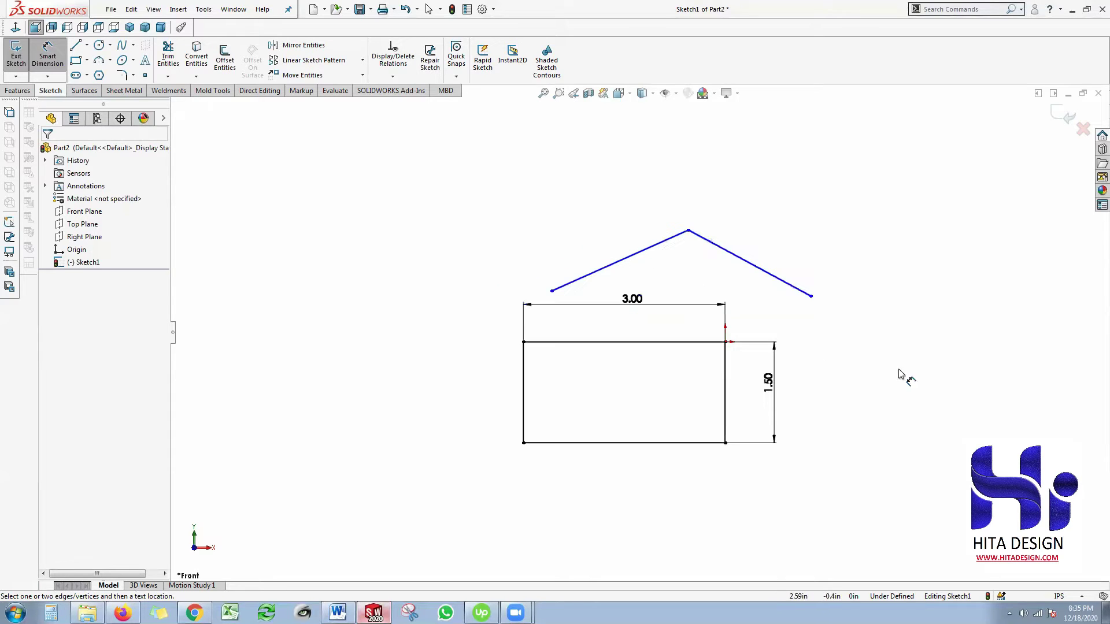
pyautogui.press('Escape')
pyautogui.click(639, 255)
pyautogui.press('Delete')
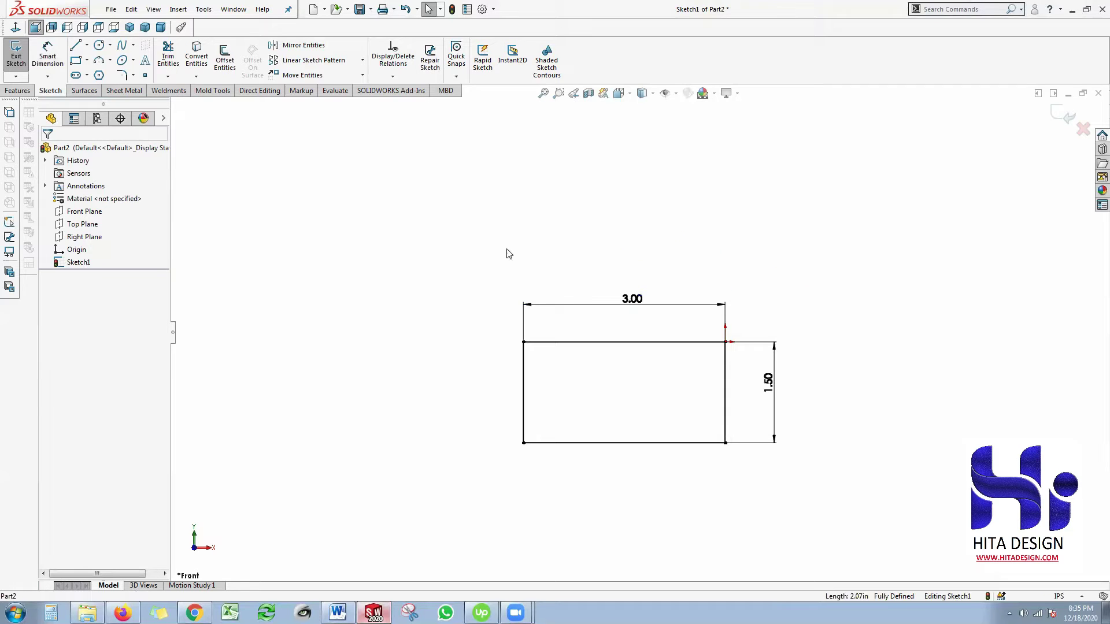
# Set the rectangle's width dimension to 5 in.
pyautogui.scroll(1, 647, 329)
pyautogui.scroll(-2, 617, 331)
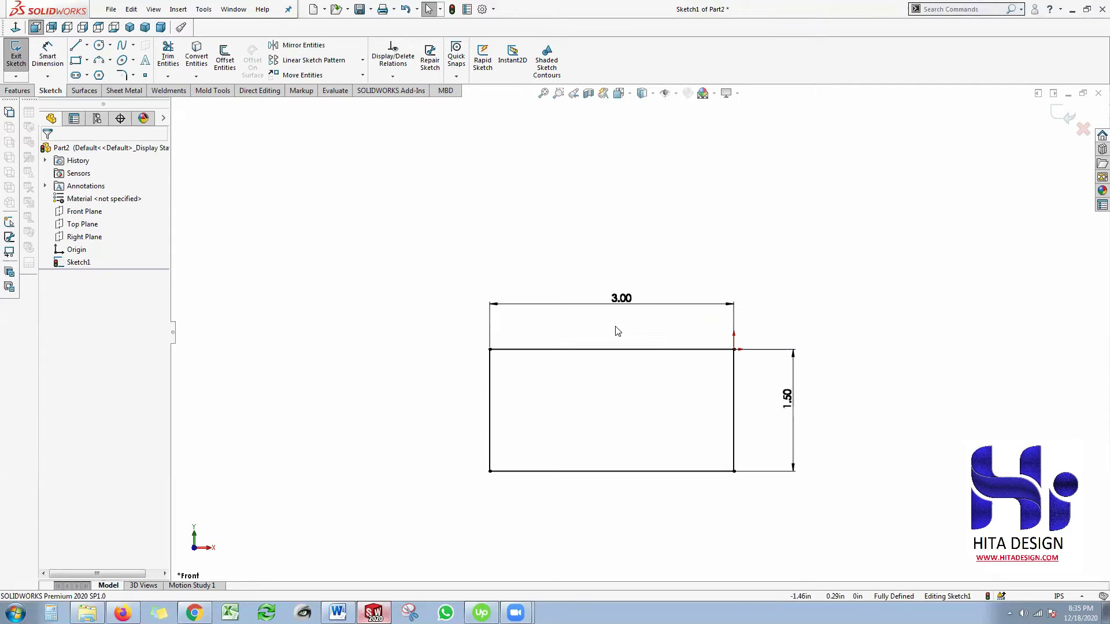
pyautogui.scroll(1, 620, 299)
pyautogui.doubleClick(615, 299)
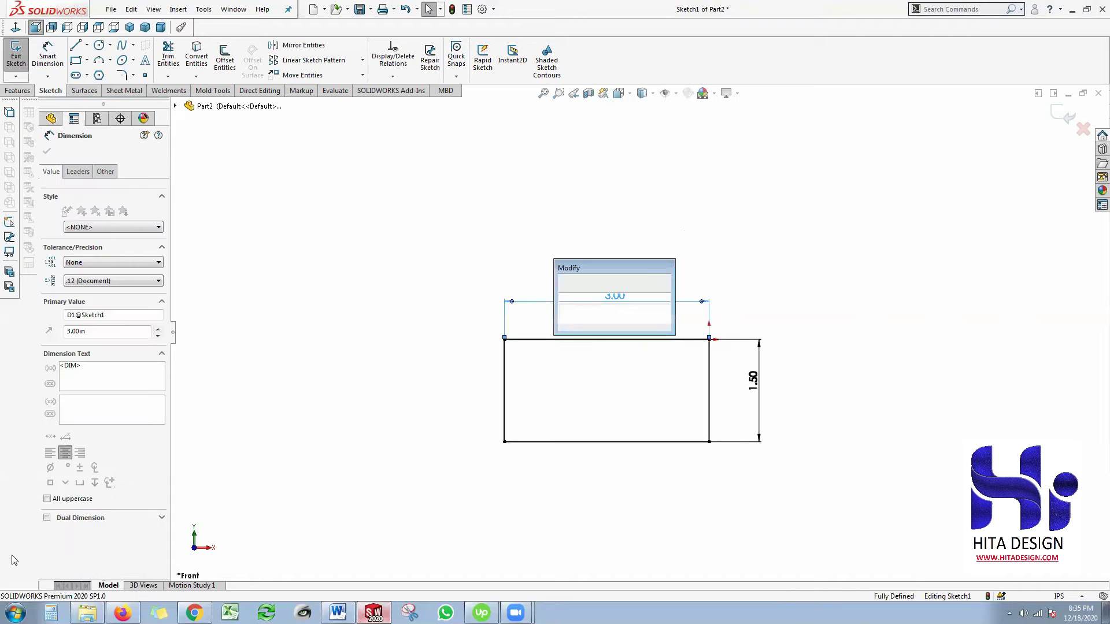
pyautogui.write('5')
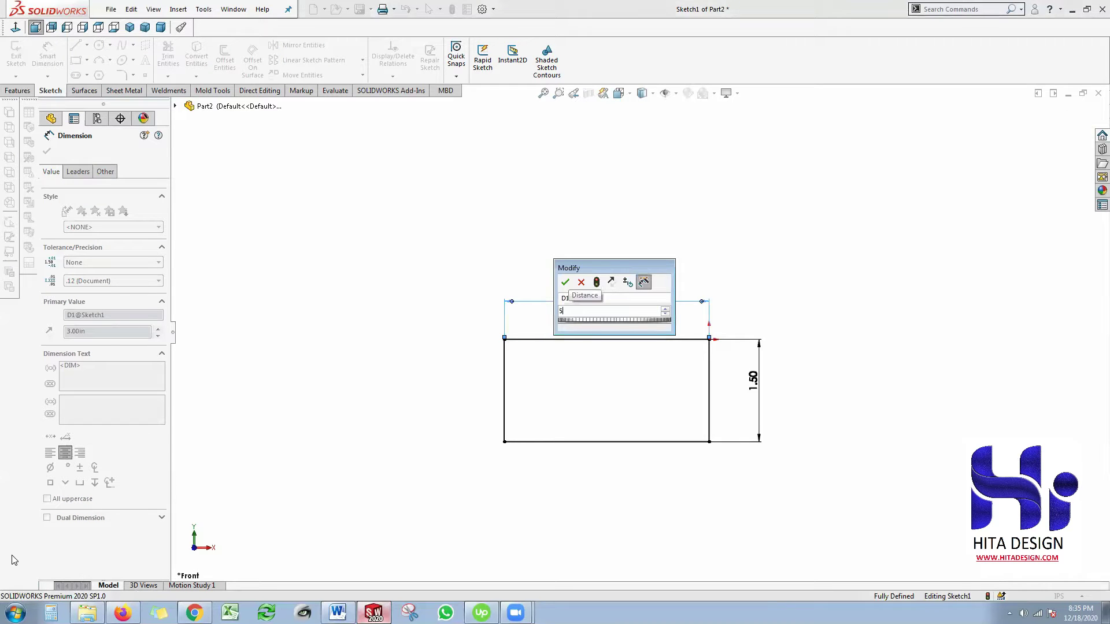
pyautogui.press('Return')
pyautogui.click(593, 256)
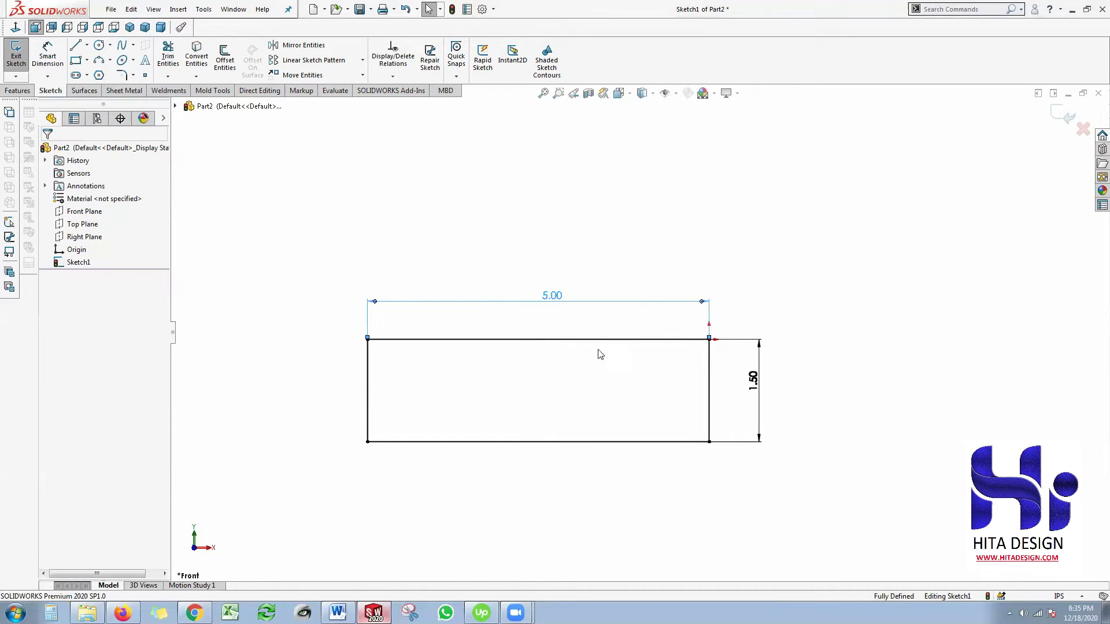
pyautogui.scroll(2, 525, 366)
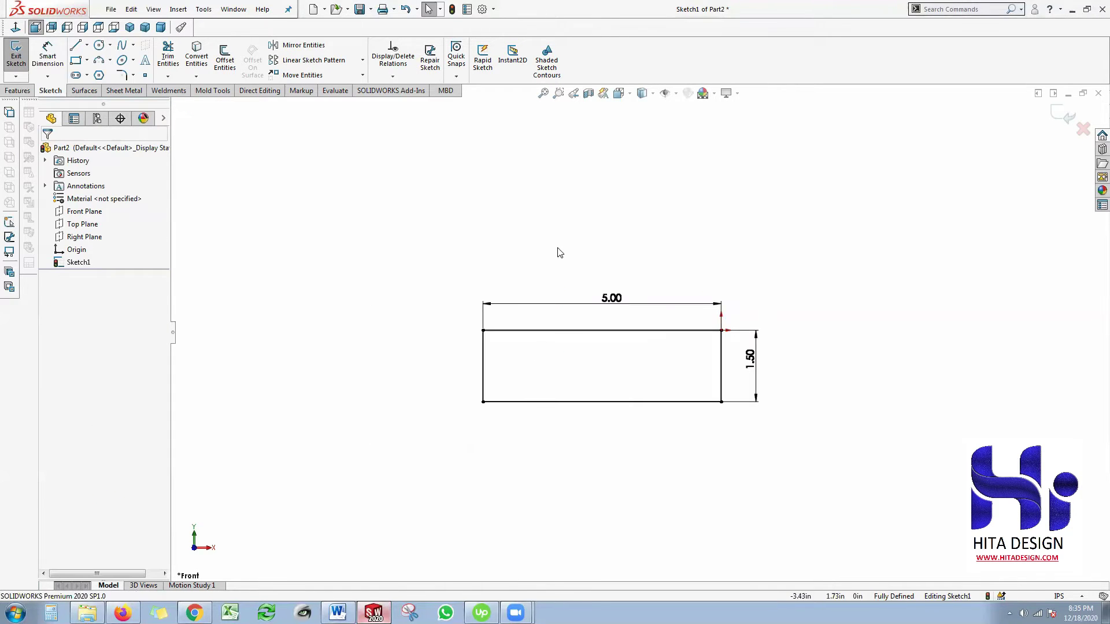
# Set the rectangle's height dimension to 1 in.
pyautogui.doubleClick(750, 358)
pyautogui.write('1.50in')
pyautogui.press('Return')
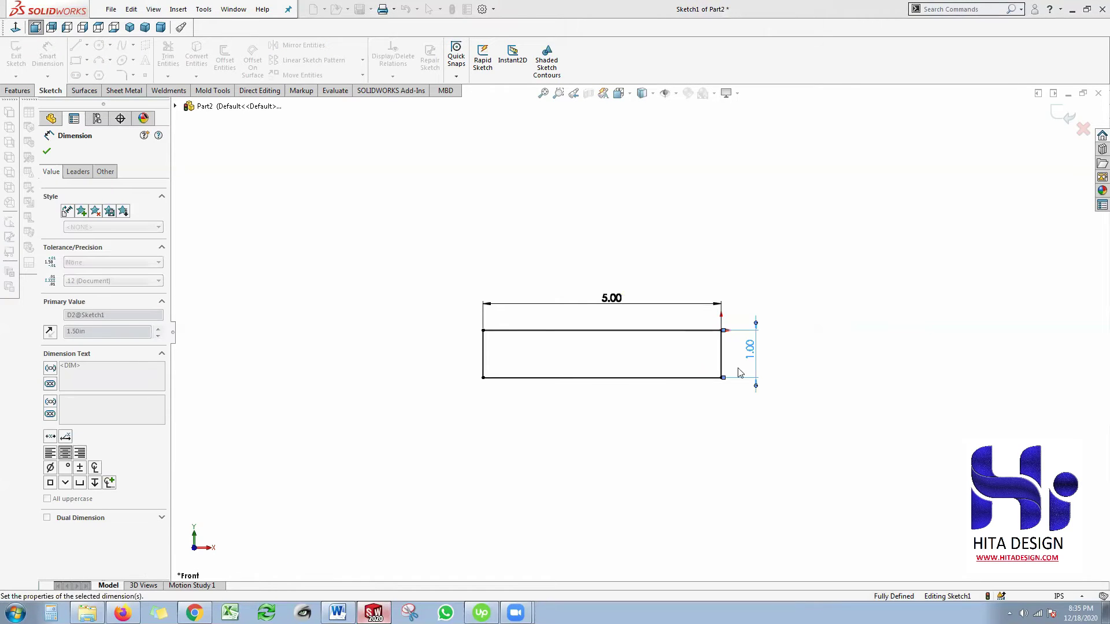
pyautogui.scroll(1, 608, 336)
pyautogui.scroll(-1, 604, 196)
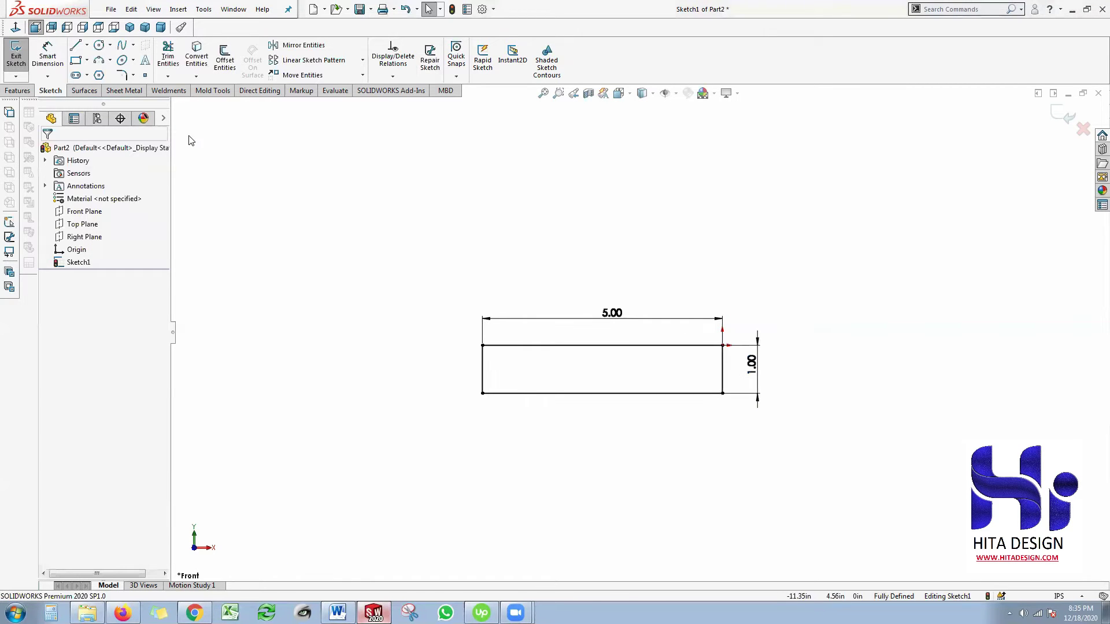
# Draw a diagonal centerline from the rectangle's upper-left corner to its lower-right corner.
pyautogui.click(87, 46)
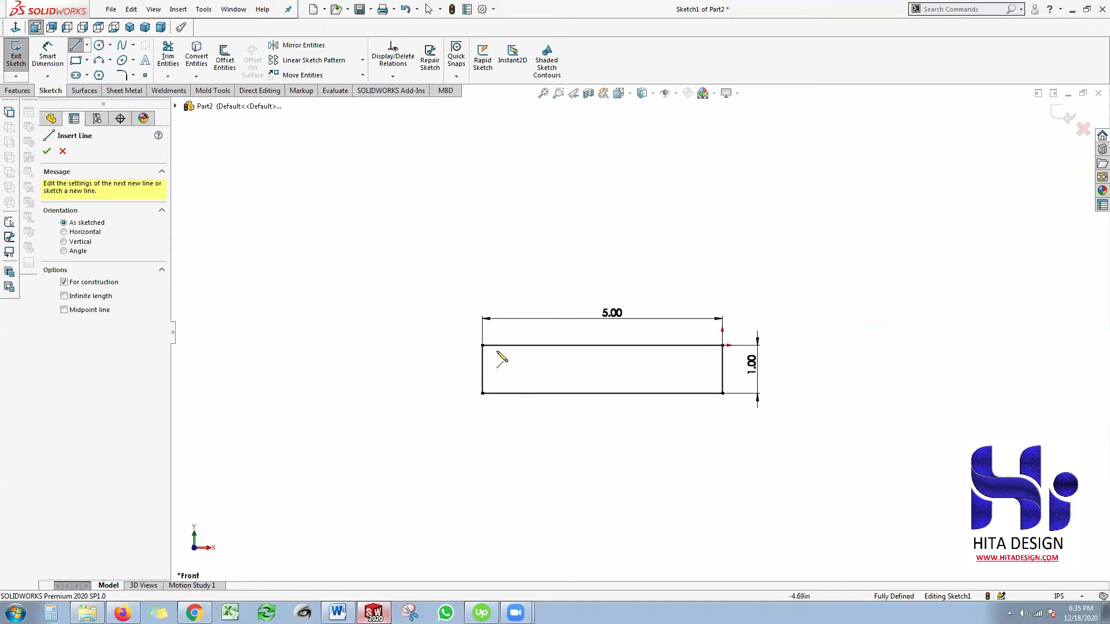
pyautogui.click(482, 346)
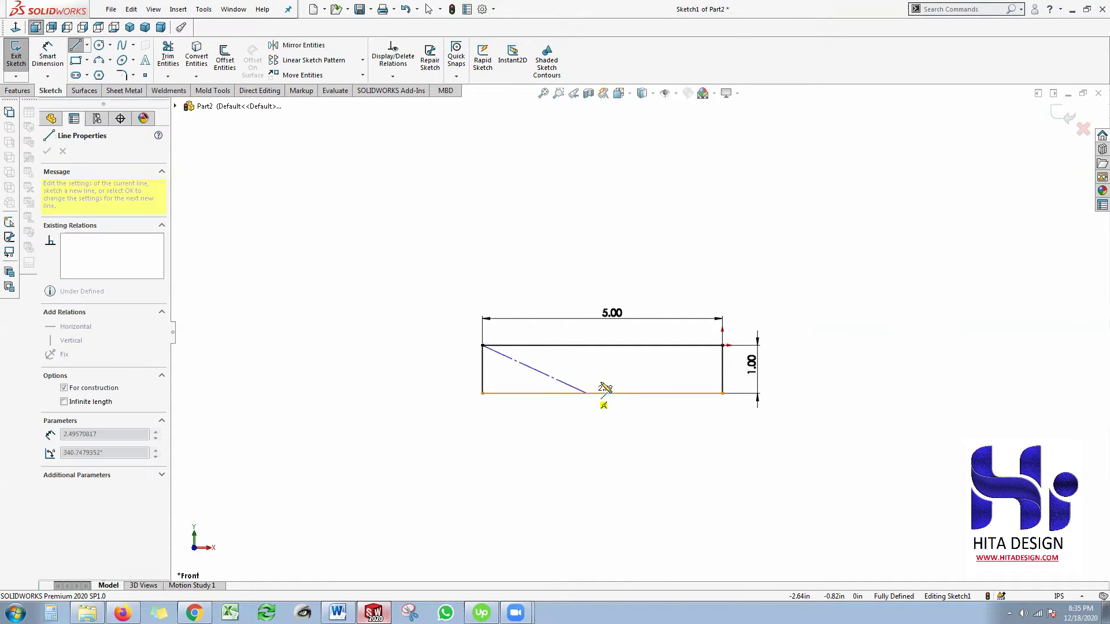
pyautogui.click(723, 393)
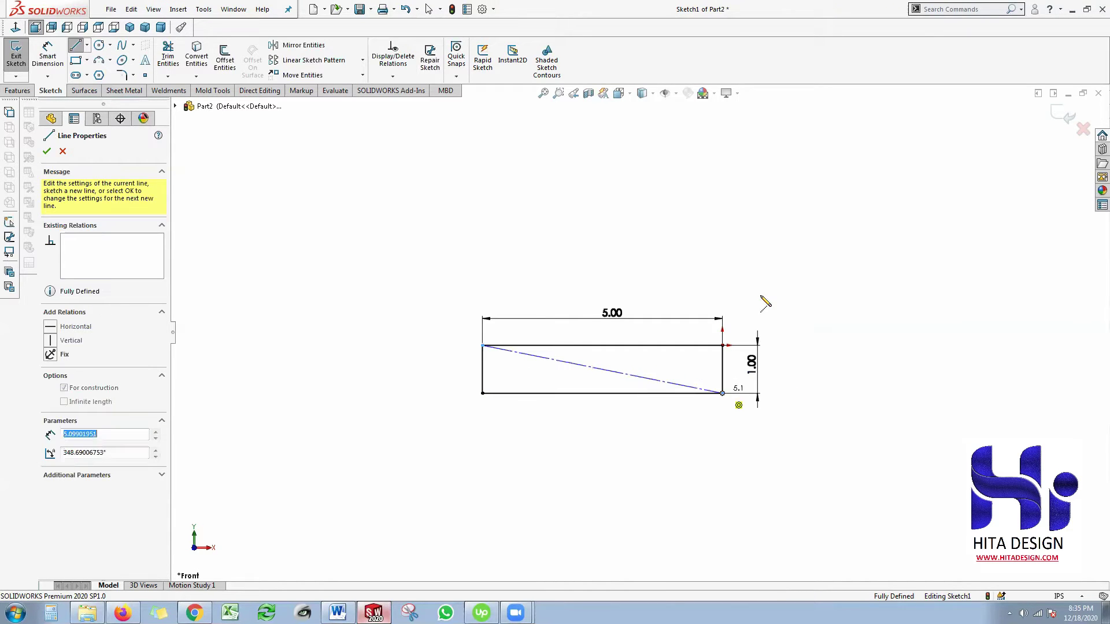
pyautogui.rightClick(769, 294)
pyautogui.click(794, 293)
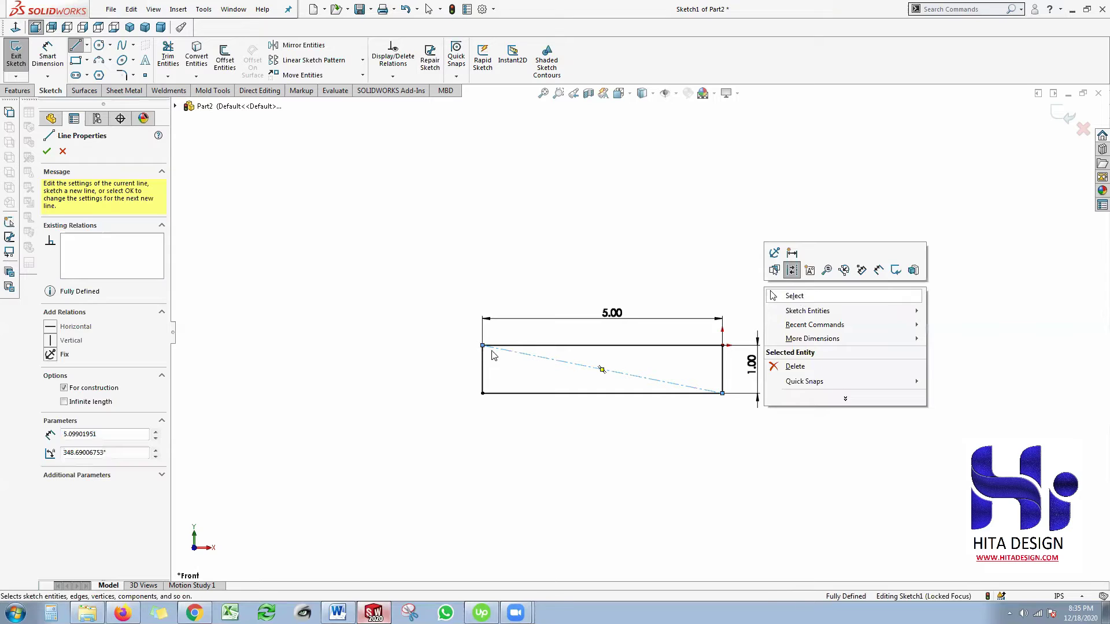
# Draw a second diagonal centerline from the rectangle's upper-right corner at the origin to its lower-left corner.
pyautogui.click(87, 45)
pyautogui.click(104, 73)
pyautogui.click(722, 345)
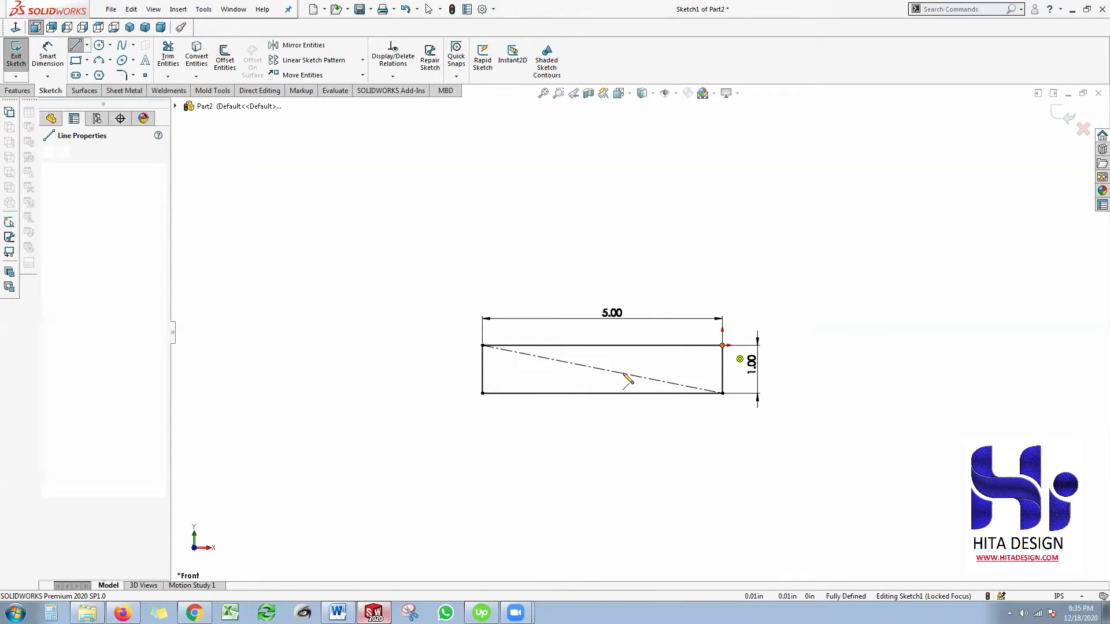
pyautogui.click(483, 394)
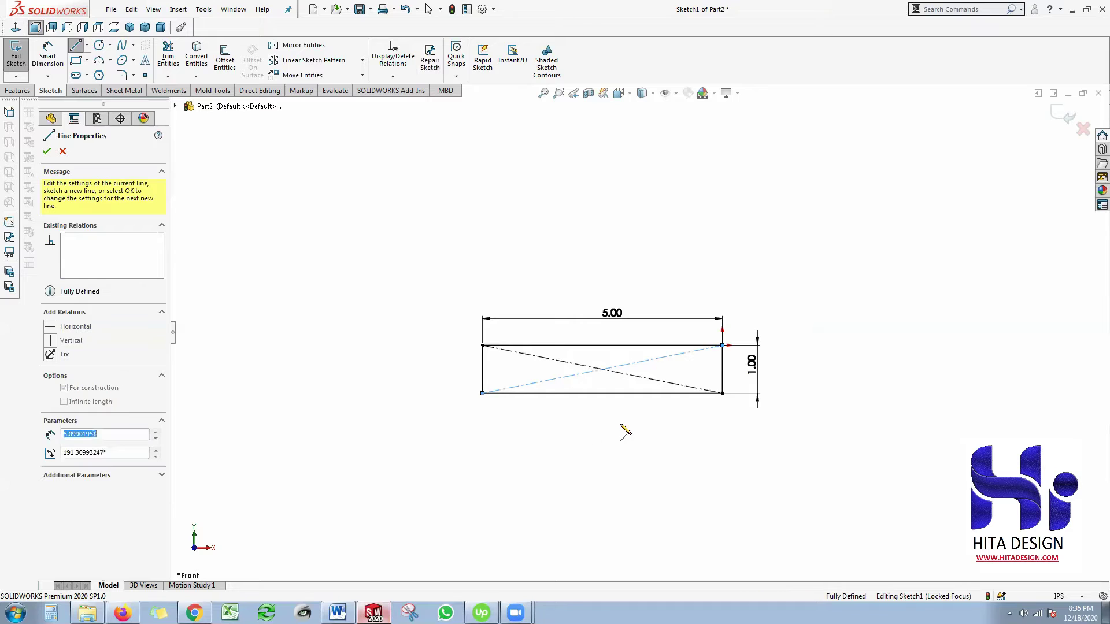
pyautogui.rightClick(646, 433)
pyautogui.click(646, 432)
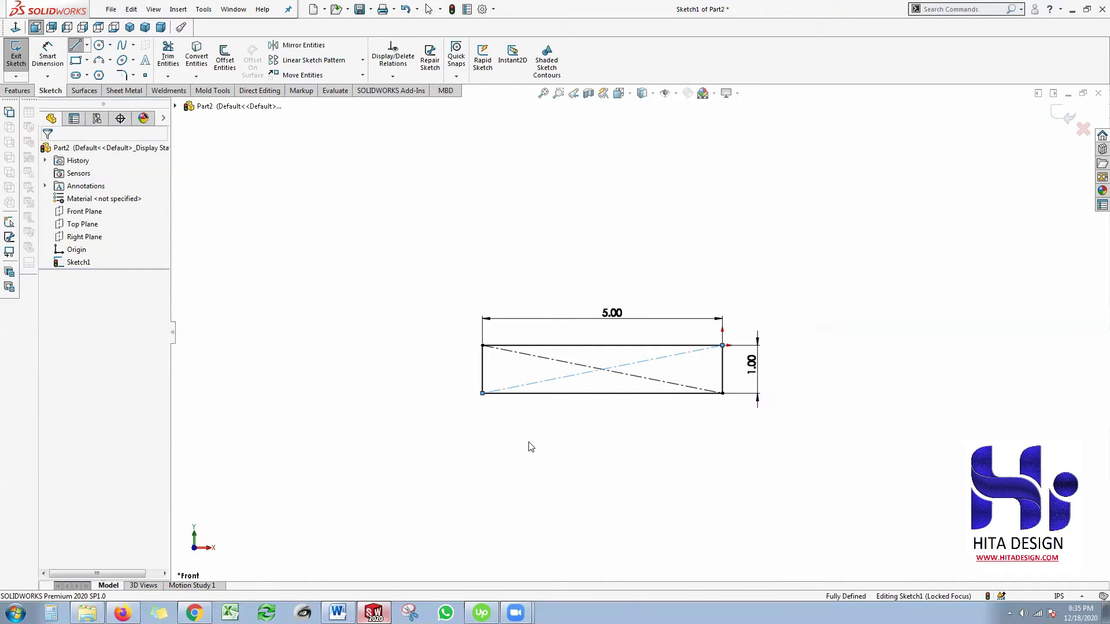
pyautogui.scroll(1, 635, 355)
pyautogui.scroll(-1, 604, 386)
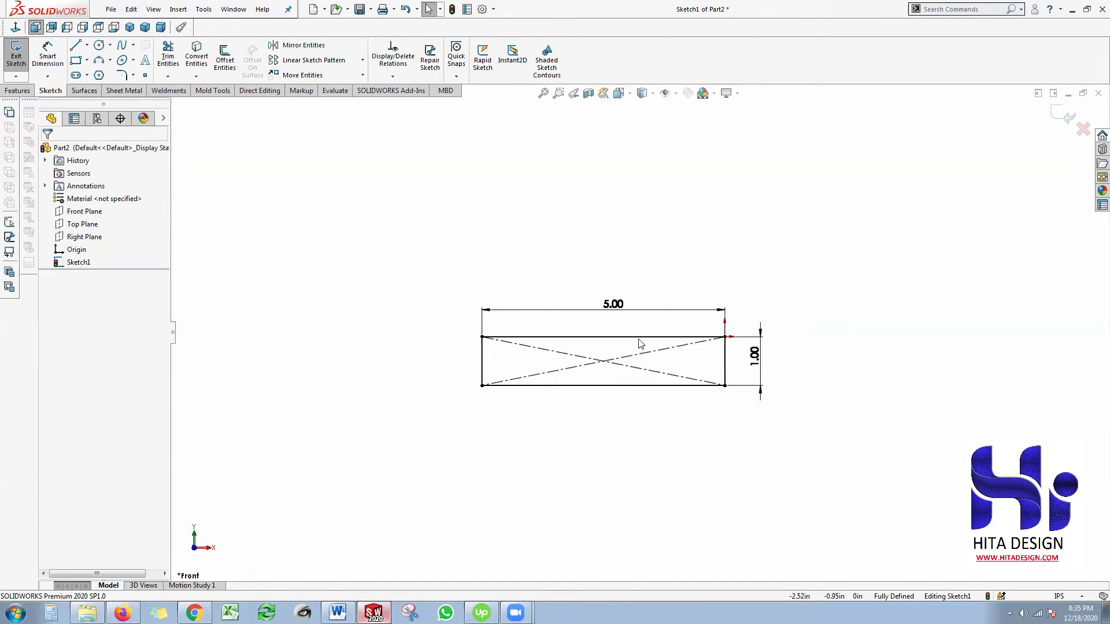
# Draw a vertical Midpoint Line centred on the midpoint of the rectangle's upper edge, extending about 1.65 in to each side.
pyautogui.scroll(-2, 631, 237)
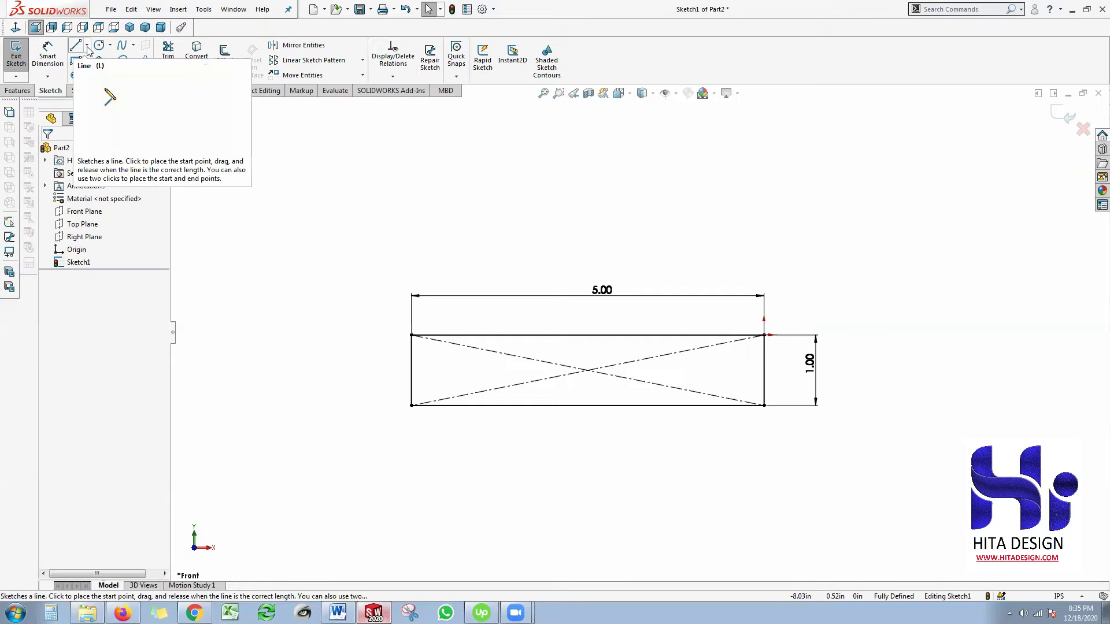
pyautogui.click(102, 90)
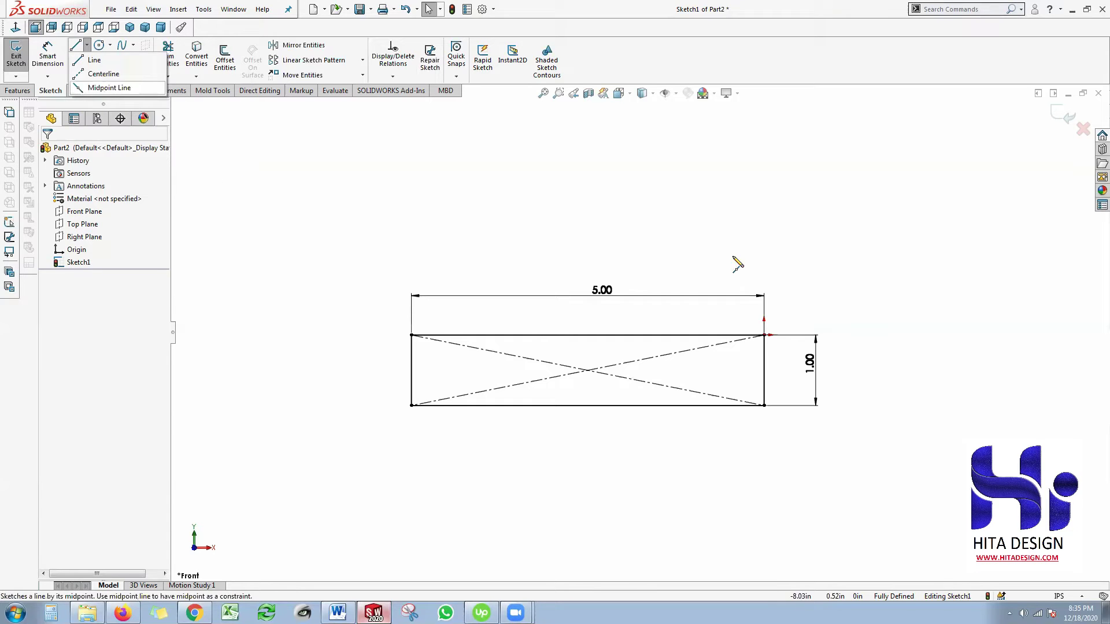
pyautogui.click(587, 336)
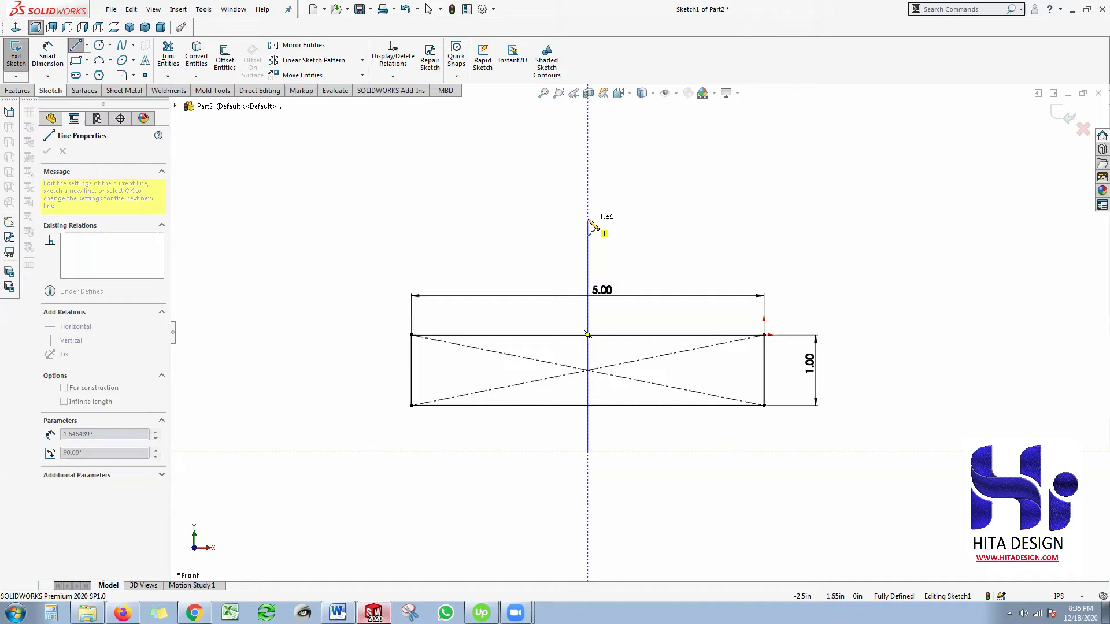
pyautogui.click(588, 218)
pyautogui.press('Escape')
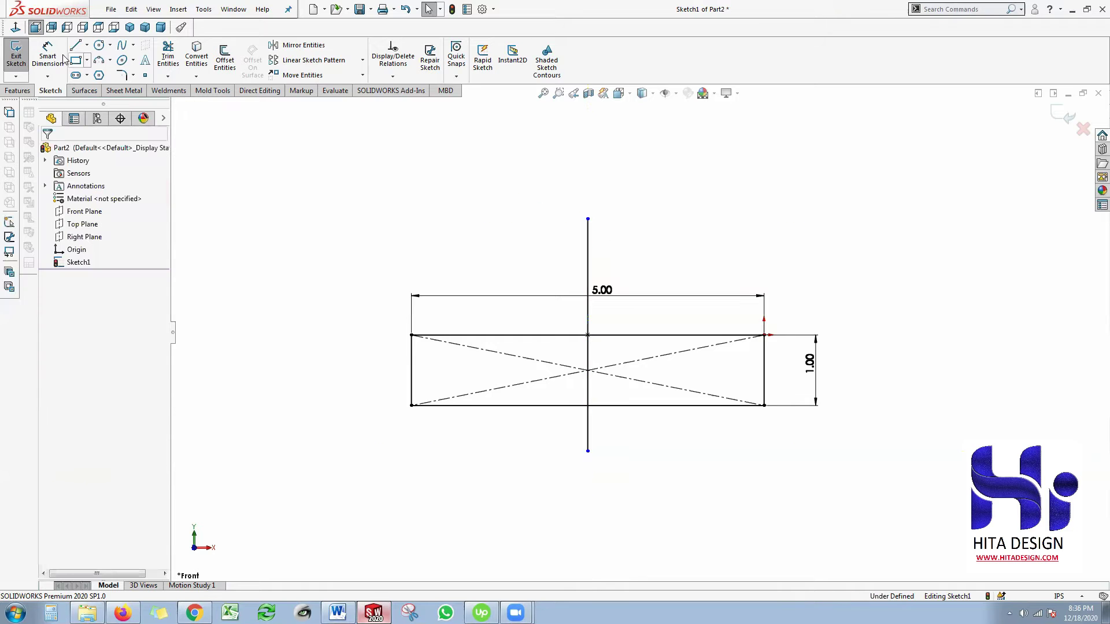
# Dimension the distance from the rectangle's upper edge to the vertical line's upper endpoint with Smart Dimension and set it to 1.5 in.
pyautogui.click(55, 60)
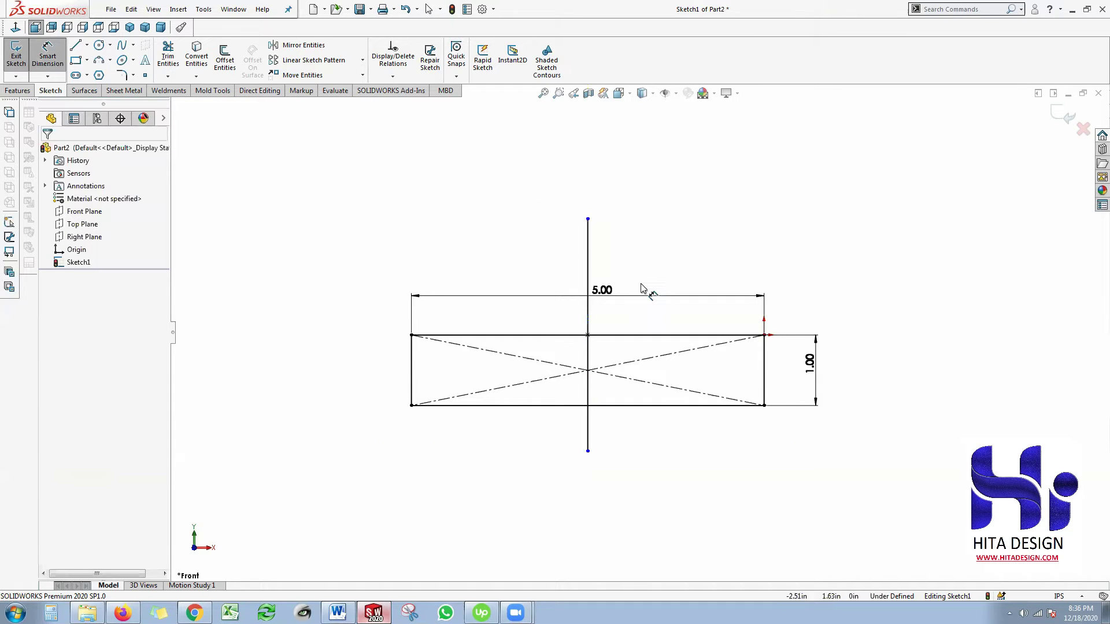
pyautogui.click(638, 337)
pyautogui.click(588, 219)
pyautogui.click(649, 258)
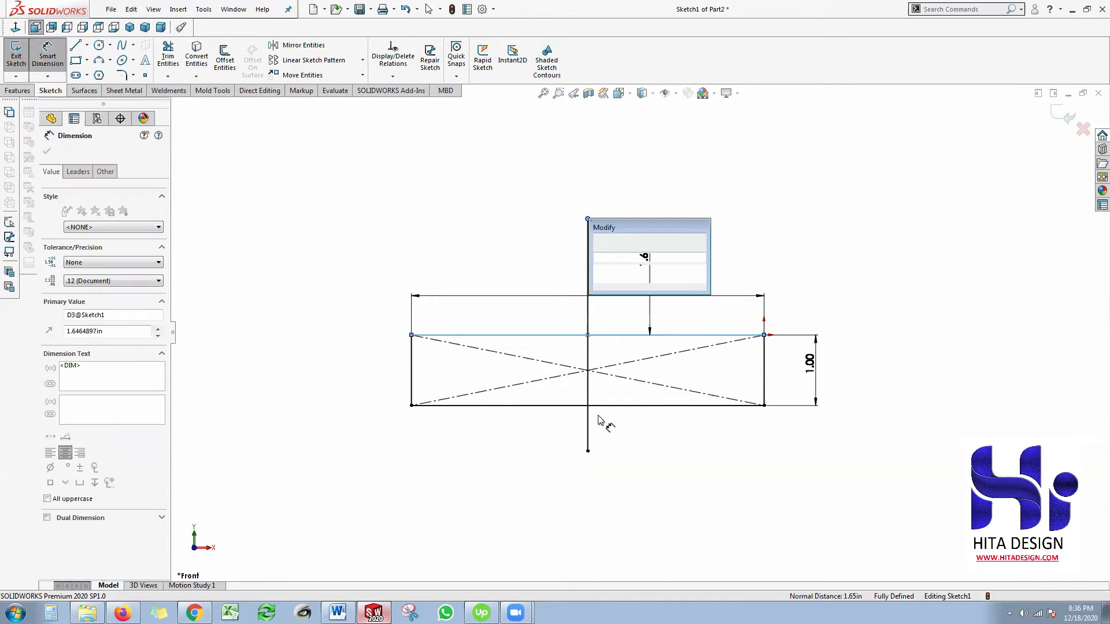
pyautogui.write('1.5')
pyautogui.press('Return')
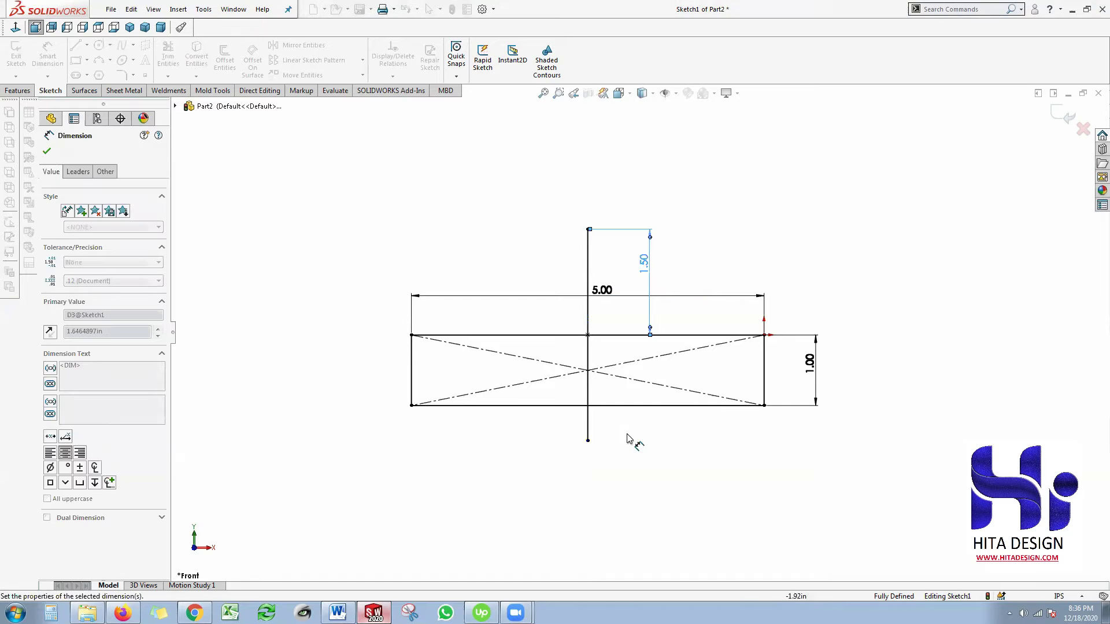
# Add a driven dimension from the rectangle's upper edge to the vertical line's lower endpoint and place its text below the sketch.
pyautogui.click(616, 336)
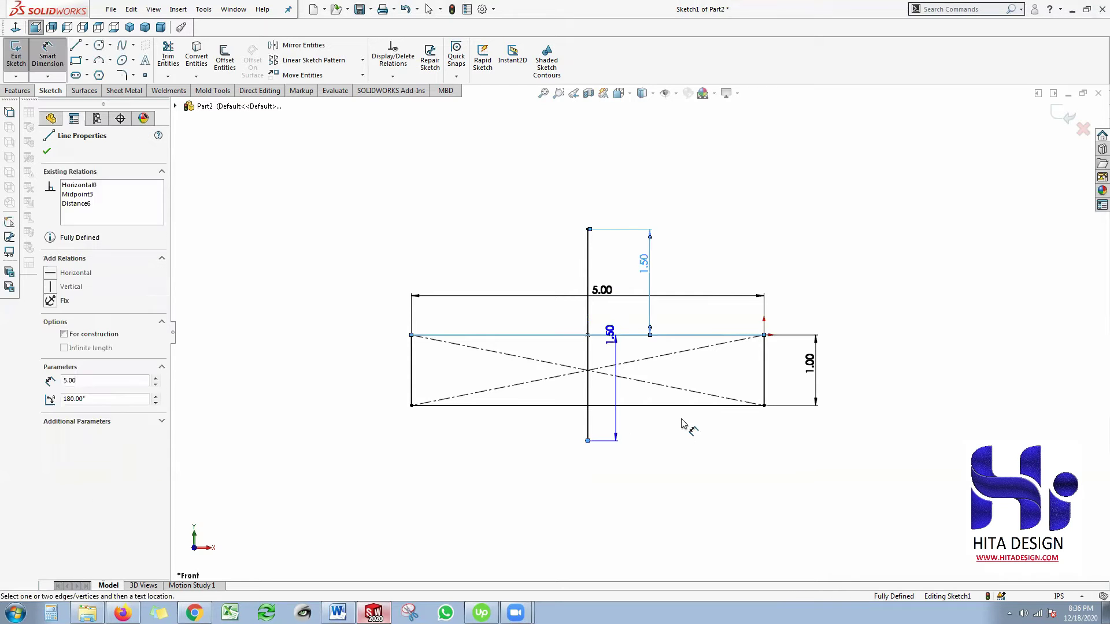
pyautogui.click(644, 398)
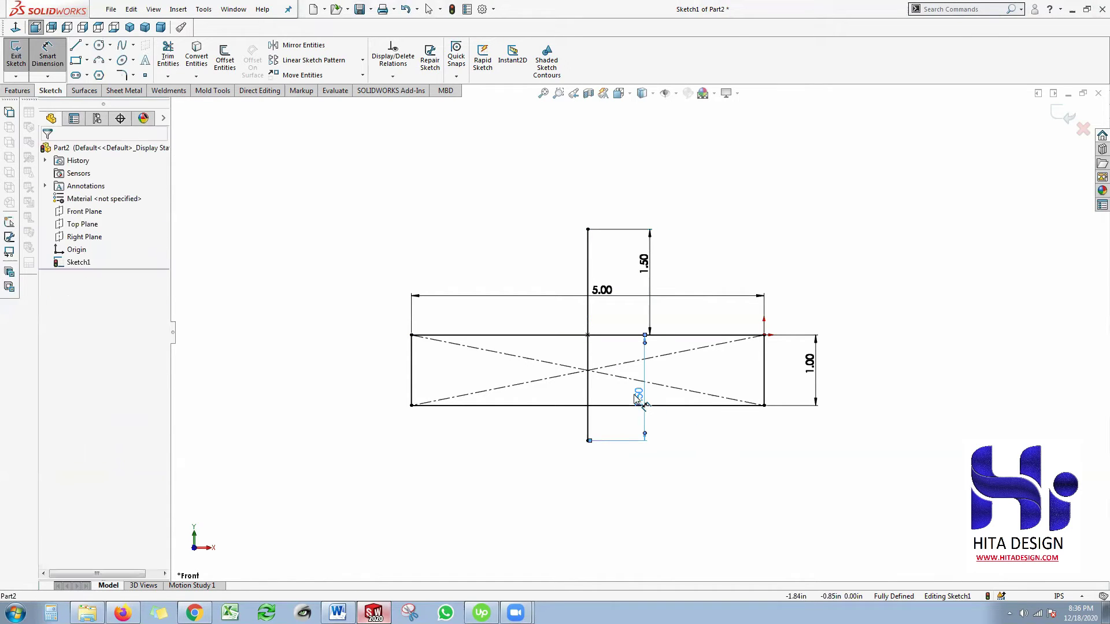
pyautogui.click(642, 470)
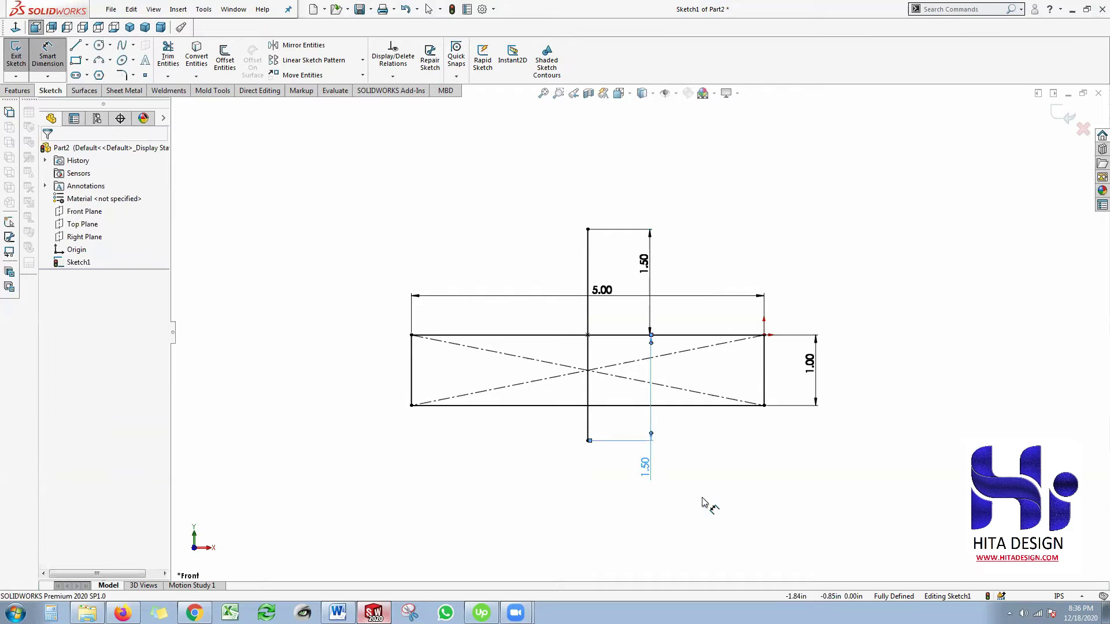
pyautogui.scroll(-1, 665, 388)
pyautogui.scroll(1, 617, 353)
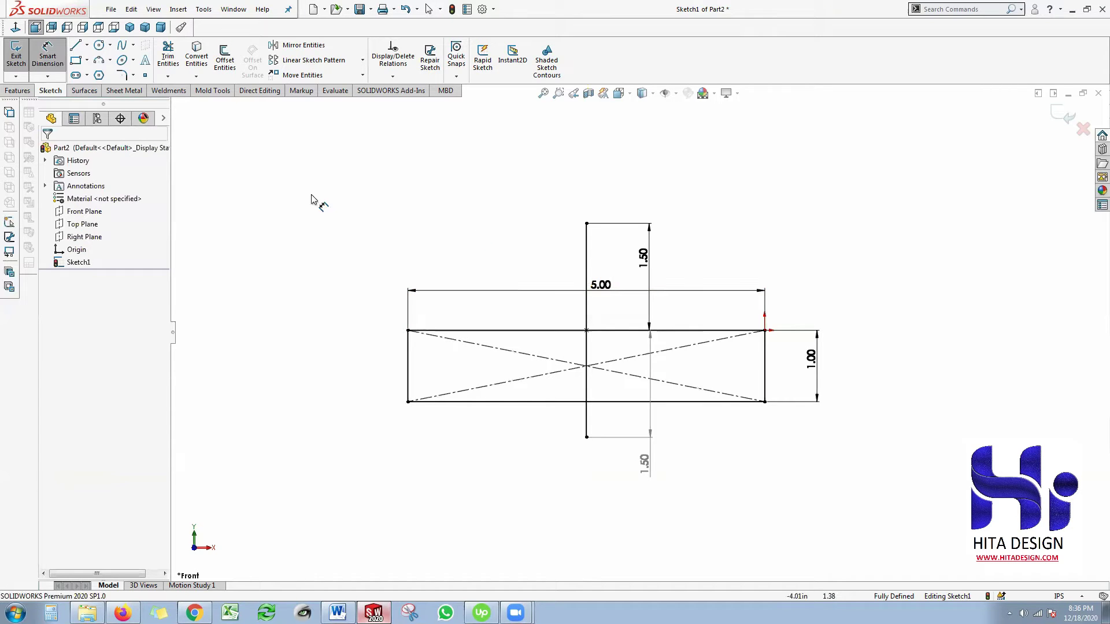
# Delete all the lines, centerlines and dimensions from the sketch.
pyautogui.press('Escape')
pyautogui.moveTo(281, 158); pyautogui.dragTo(862, 505)
pyautogui.press('Delete')
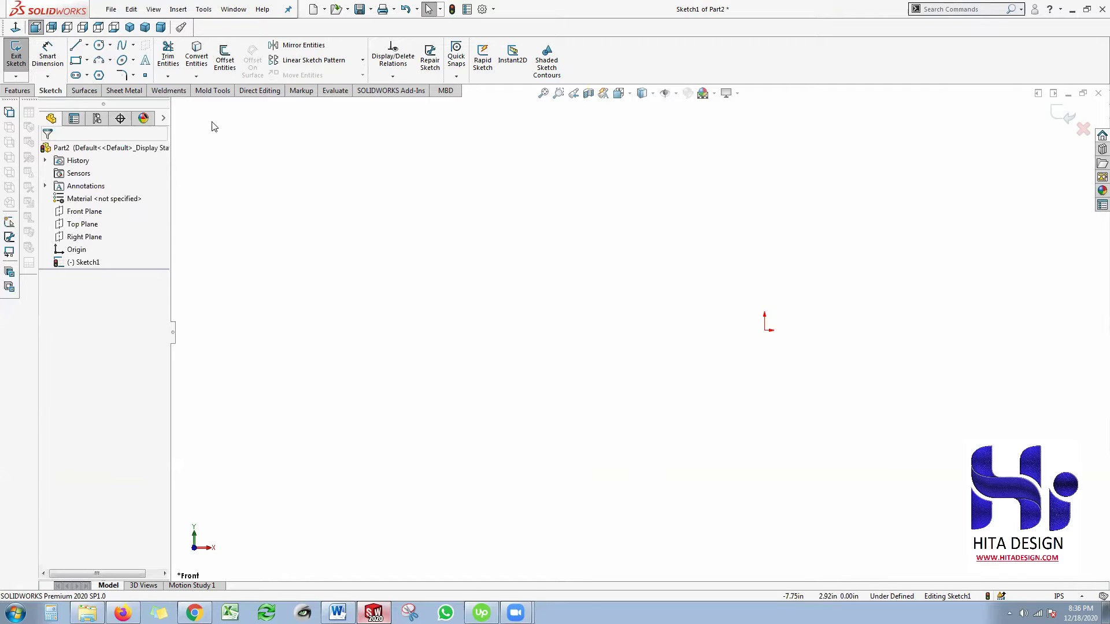
# Draw a Corner Rectangle from the origin up and to the right, about 3.14 in wide and 1.88 in high.
pyautogui.click(87, 60)
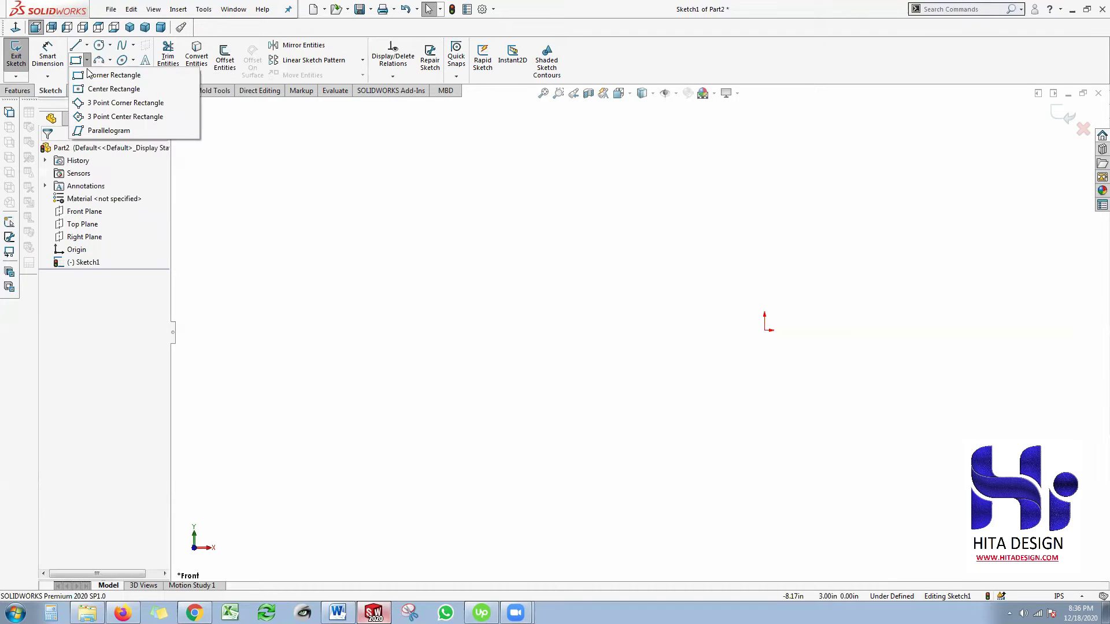
pyautogui.click(117, 75)
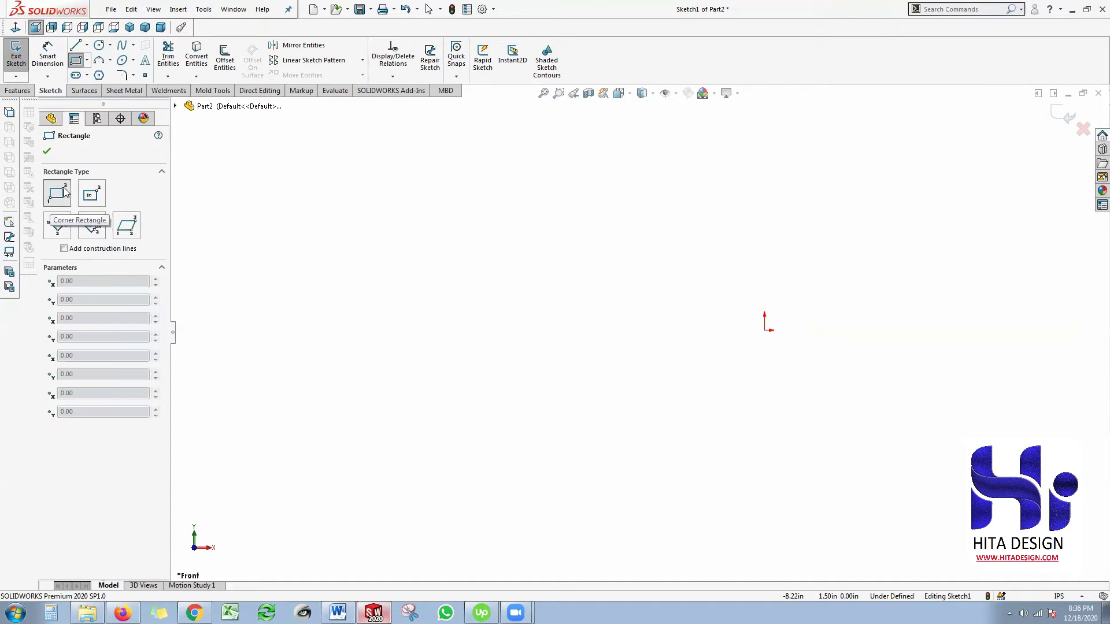
pyautogui.click(764, 330)
pyautogui.click(990, 196)
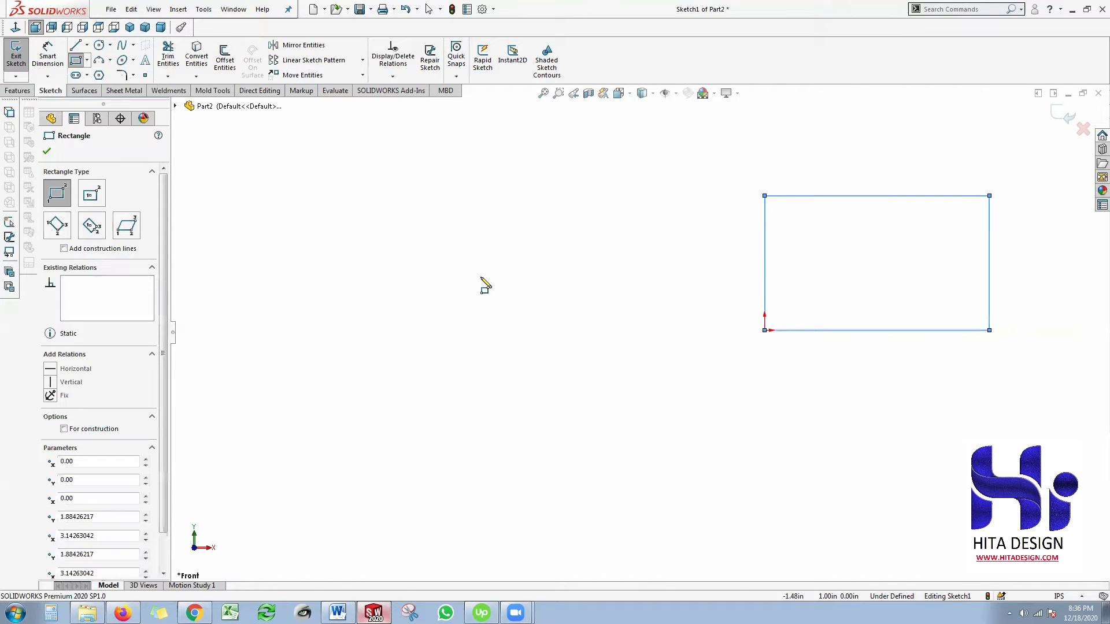
# Draw a Center Rectangle about 2.43 in wide and 1.80 in high in the empty area left of the origin.
pyautogui.click(91, 198)
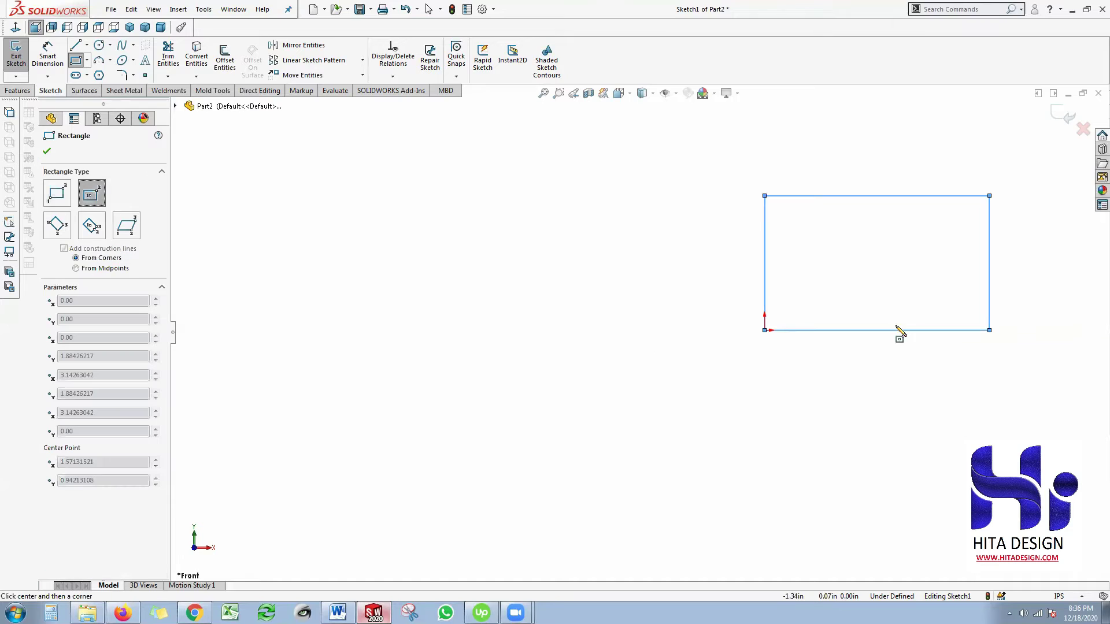
pyautogui.moveTo(504, 313); pyautogui.dragTo(536, 319)
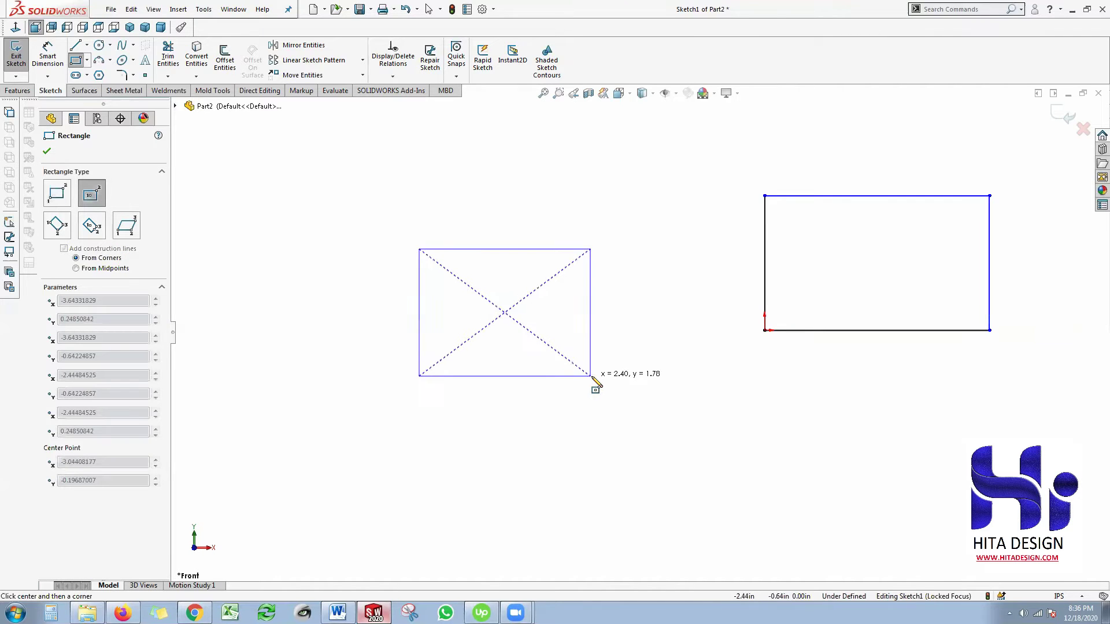
pyautogui.moveTo(590, 377); pyautogui.dragTo(591, 378)
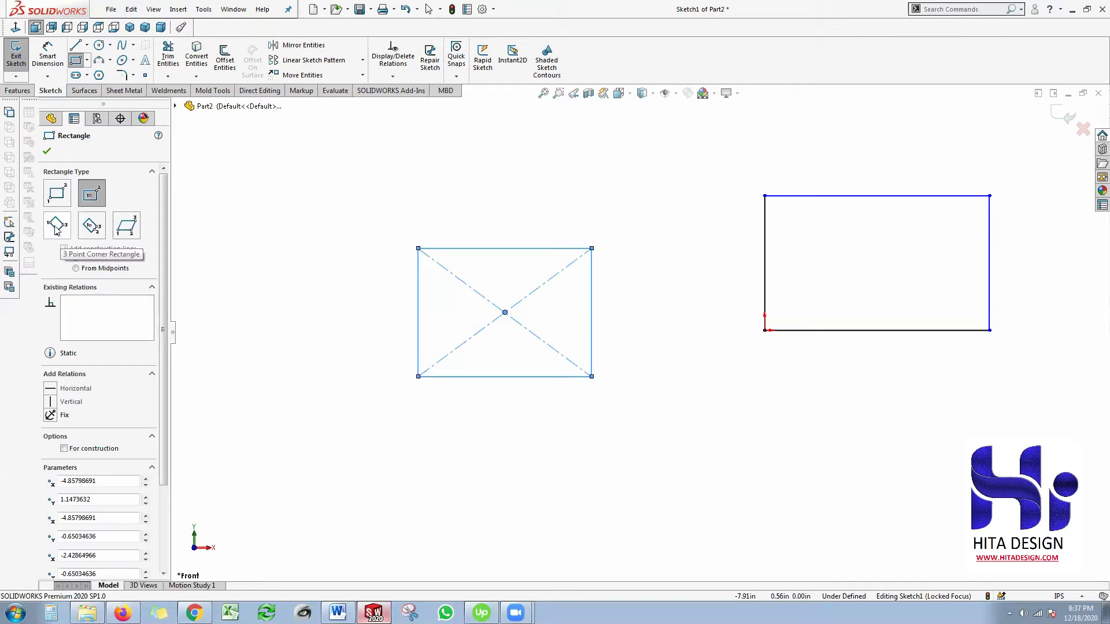
# Draw a tilted 3 Point Corner Rectangle with sides of about 1.8 in below the corner rectangle.
pyautogui.click(56, 226)
pyautogui.click(672, 436)
pyautogui.click(787, 491)
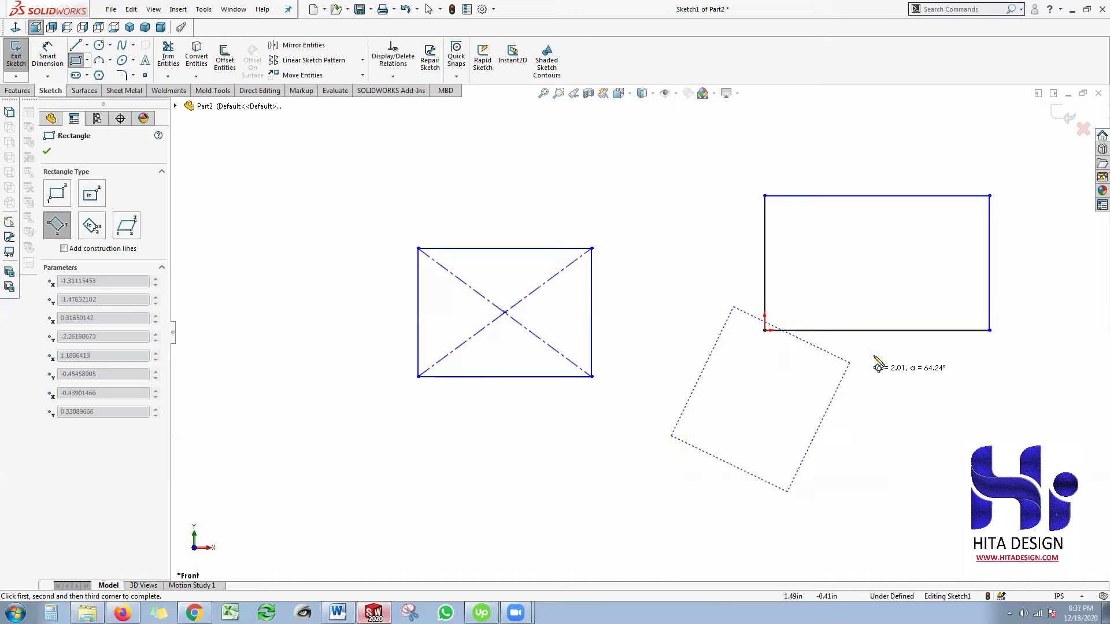
pyautogui.click(843, 375)
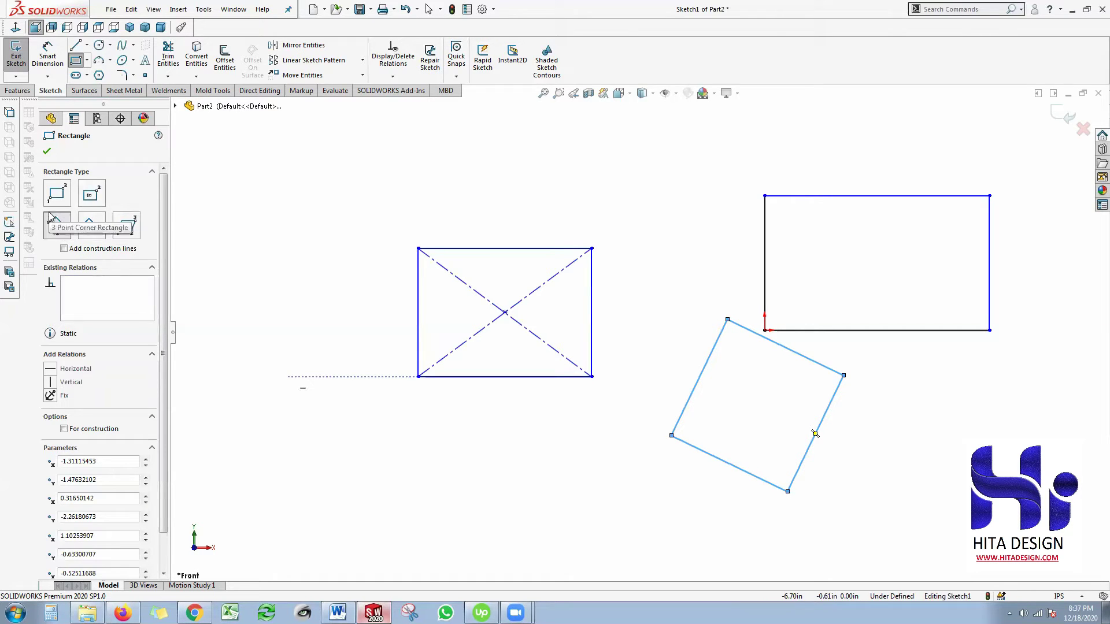
# Make the corner rectangle's bottom and right edges equal in length with an Equal relation.
pyautogui.click(73, 217)
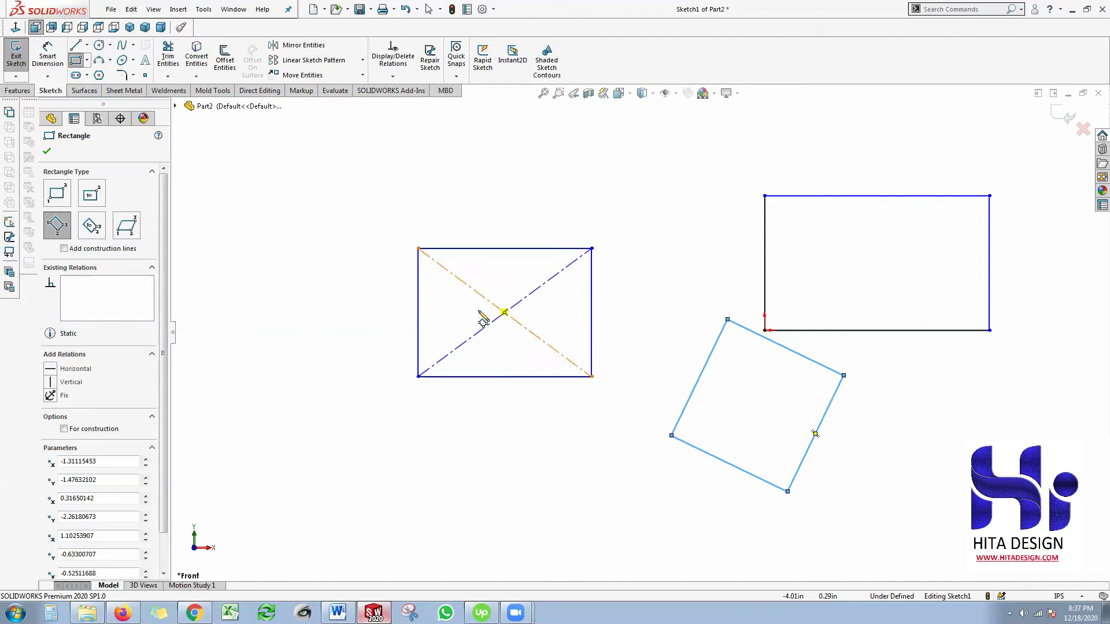
pyautogui.press('Escape')
pyautogui.scroll(1, 688, 319)
pyautogui.scroll(-1, 805, 310)
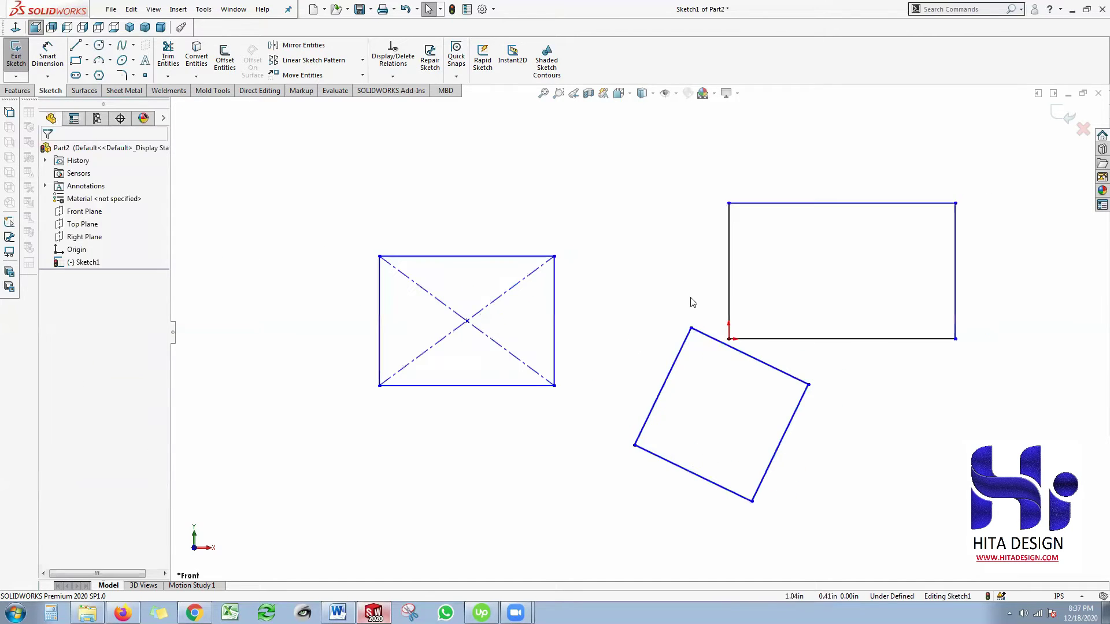
pyautogui.scroll(3, 821, 302)
pyautogui.scroll(-3, 937, 293)
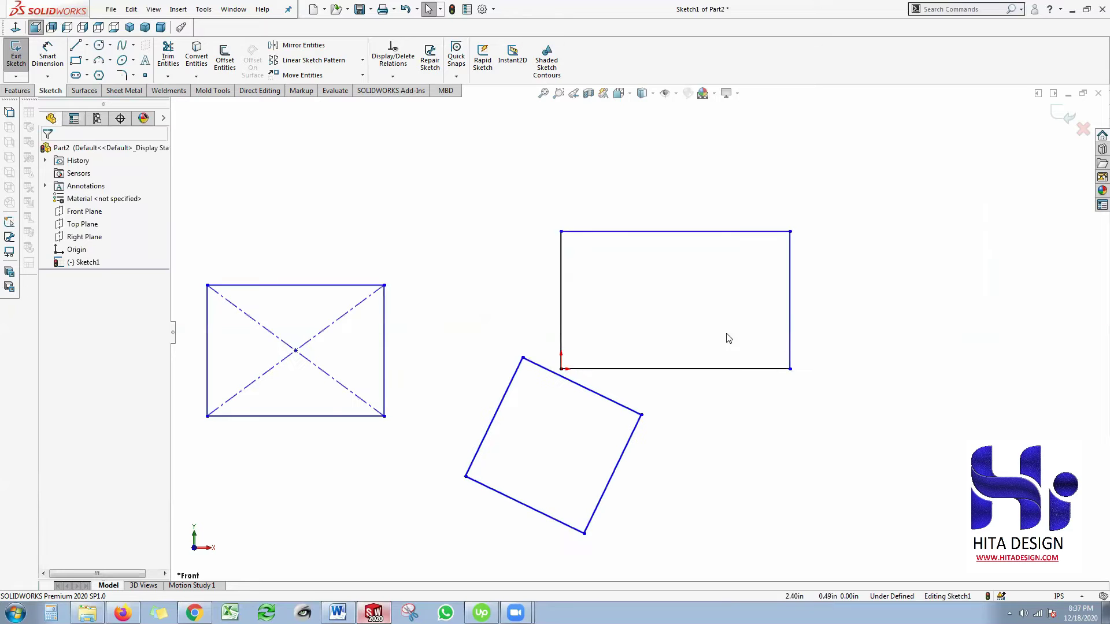
pyautogui.scroll(1, 695, 342)
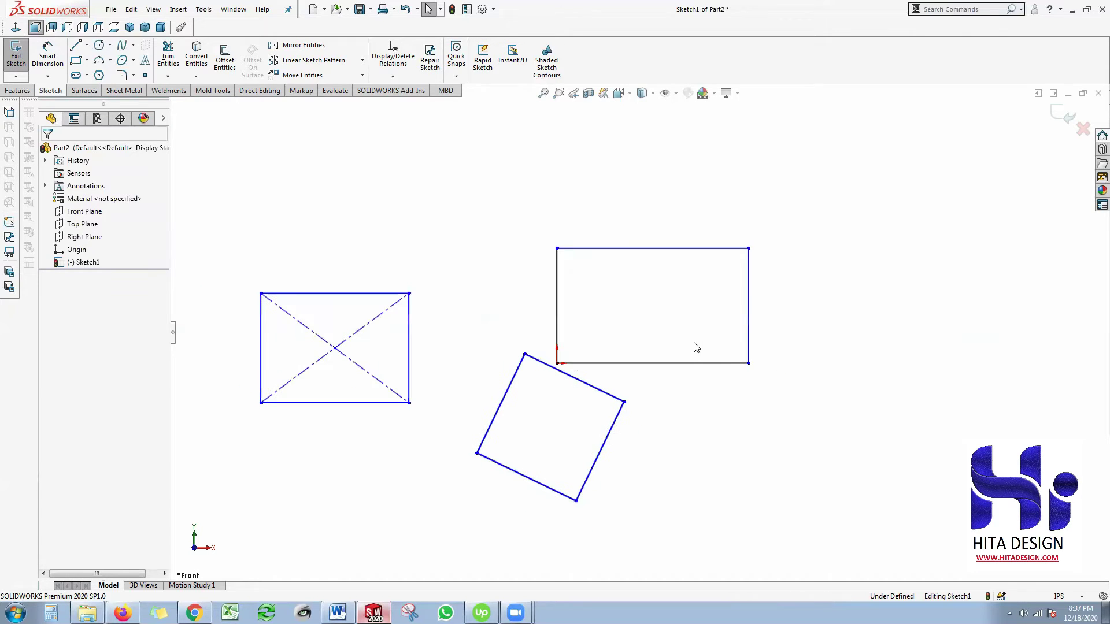
pyautogui.scroll(-1, 745, 317)
pyautogui.click(743, 321)
pyautogui.click(659, 381)
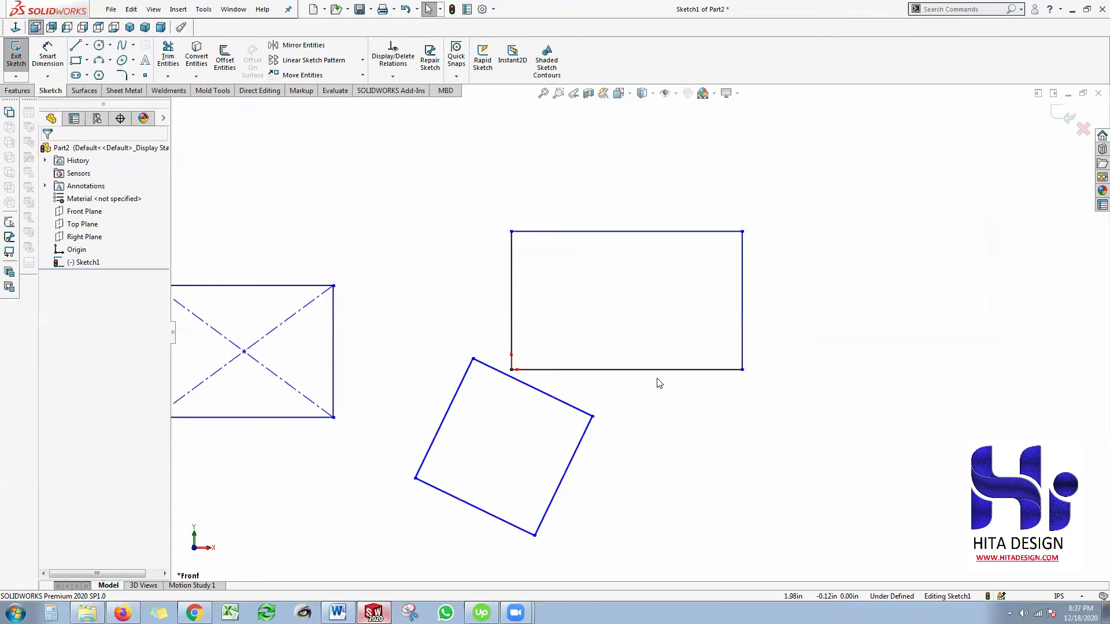
pyautogui.click(734, 368)
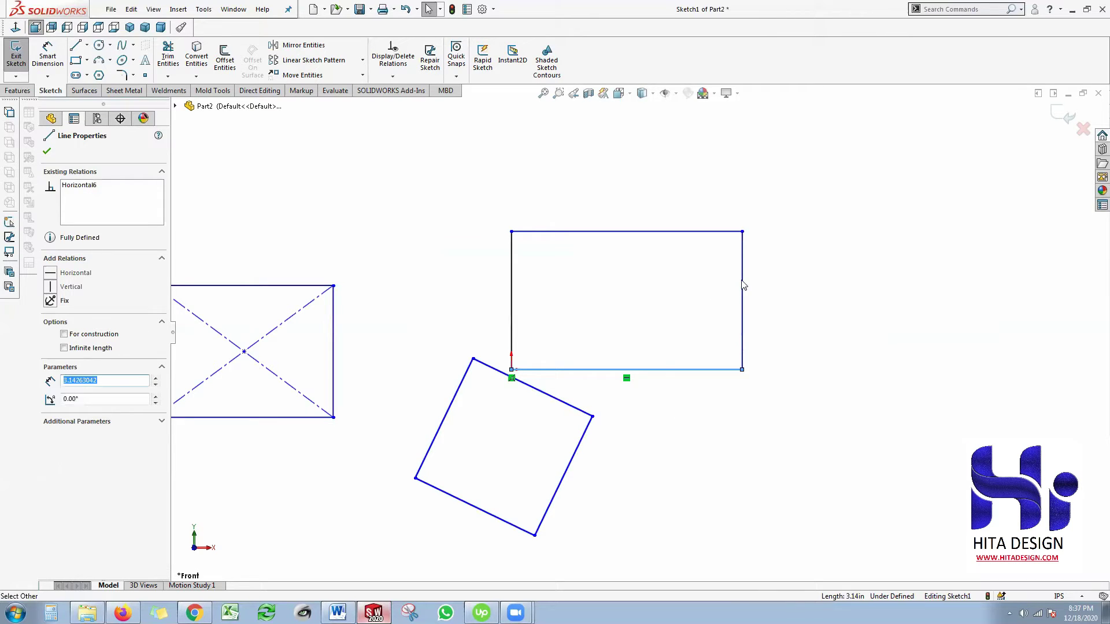
pyautogui.keyDown('ctrl'); pyautogui.click(739, 324); pyautogui.keyUp('ctrl')
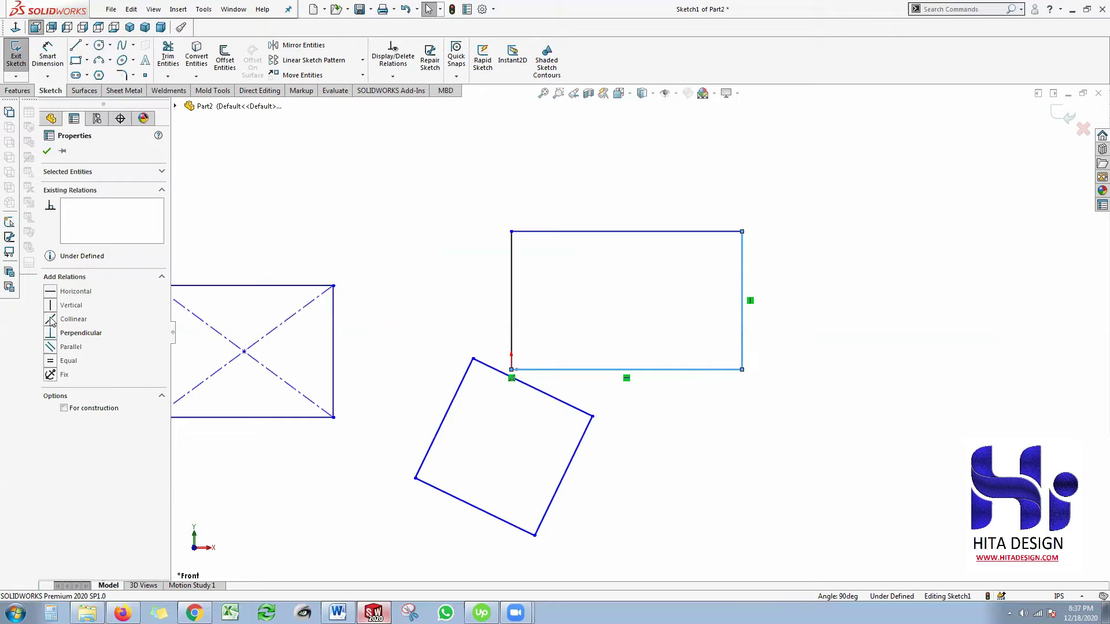
pyautogui.click(55, 363)
pyautogui.click(758, 360)
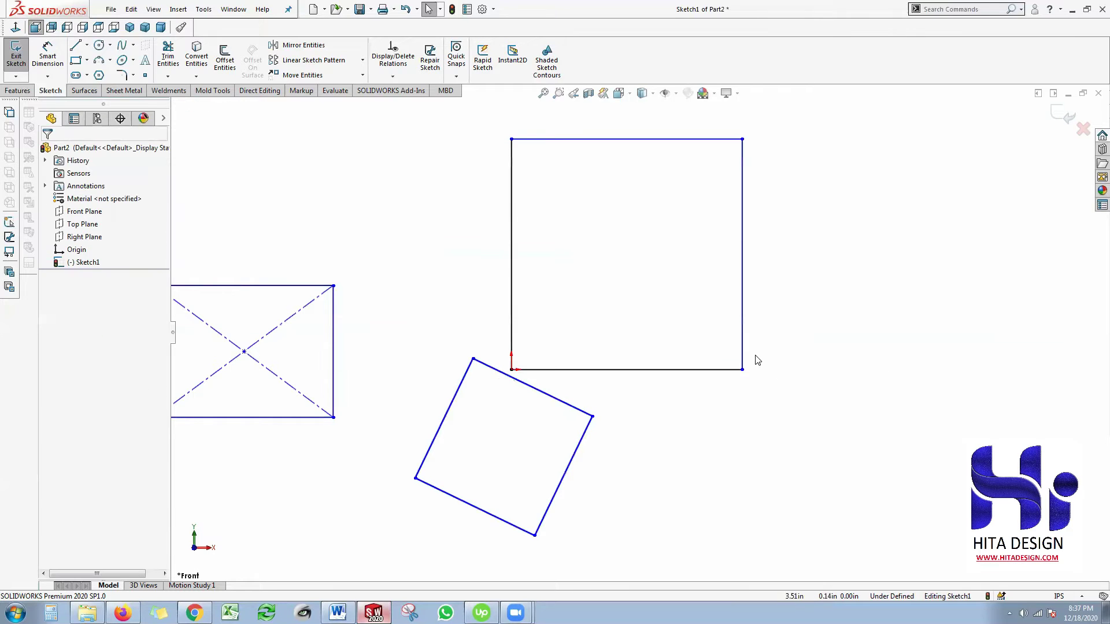
# Shrink the square at the origin by moving its right edge toward the origin.
pyautogui.scroll(3, 699, 304)
pyautogui.scroll(-3, 692, 296)
pyautogui.moveTo(805, 296)
pyautogui.mouseDown()
pyautogui.moveTo(699, 297)
pyautogui.moveTo(826, 290)
pyautogui.moveTo(521, 311)
pyautogui.moveTo(690, 286)
pyautogui.moveTo(549, 308)
pyautogui.mouseUp()
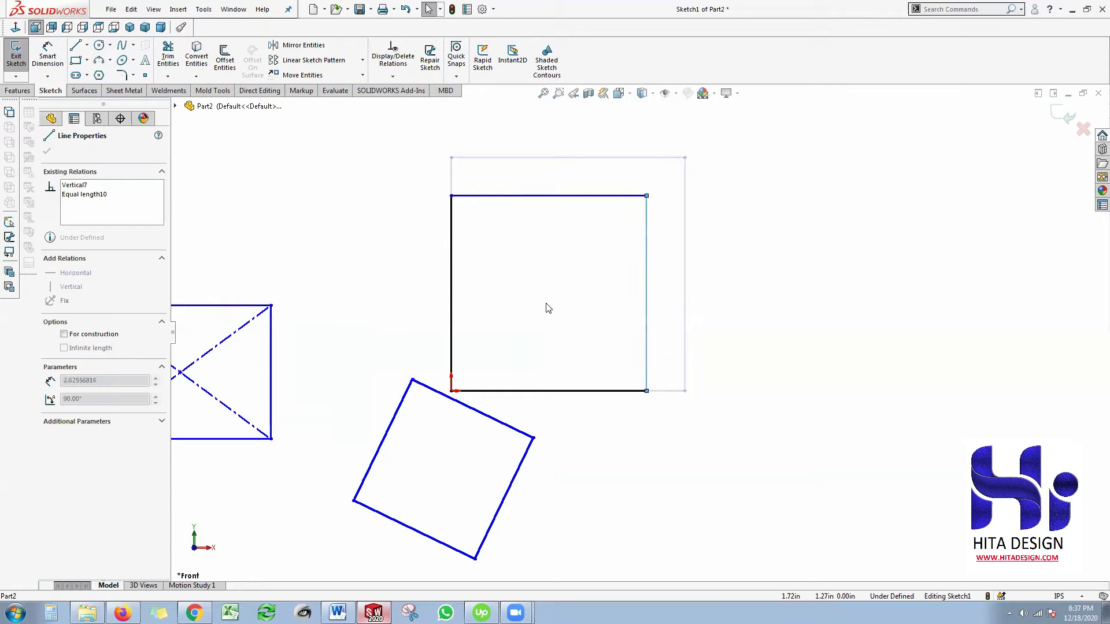
pyautogui.click(848, 341)
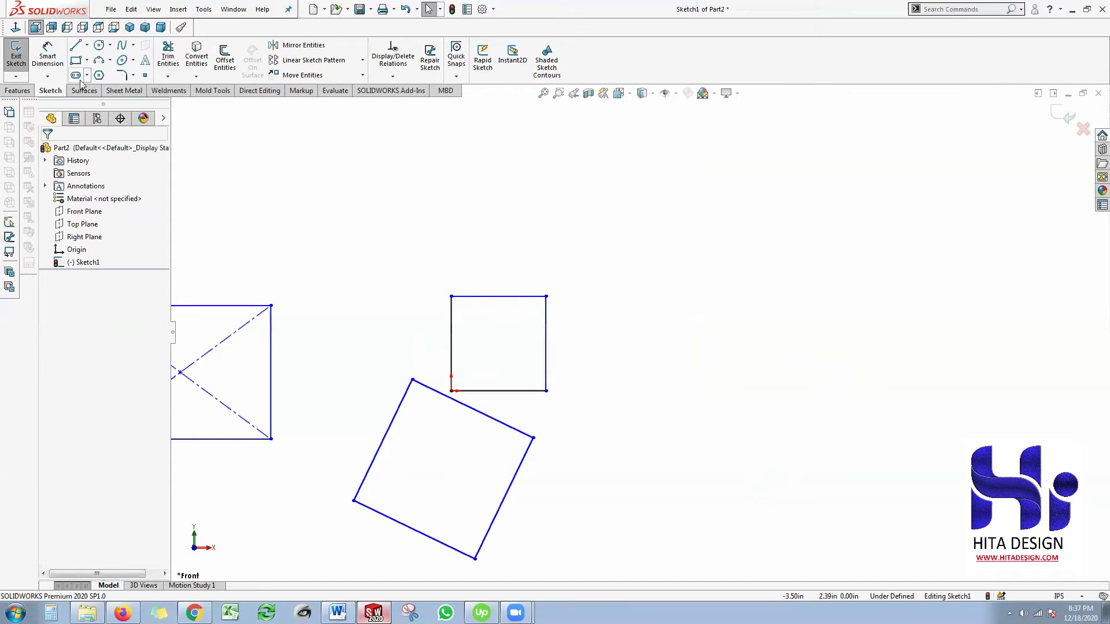
# Delete the center rectangle, the square and the tilted rectangle from the sketch.
pyautogui.scroll(2, 323, 264)
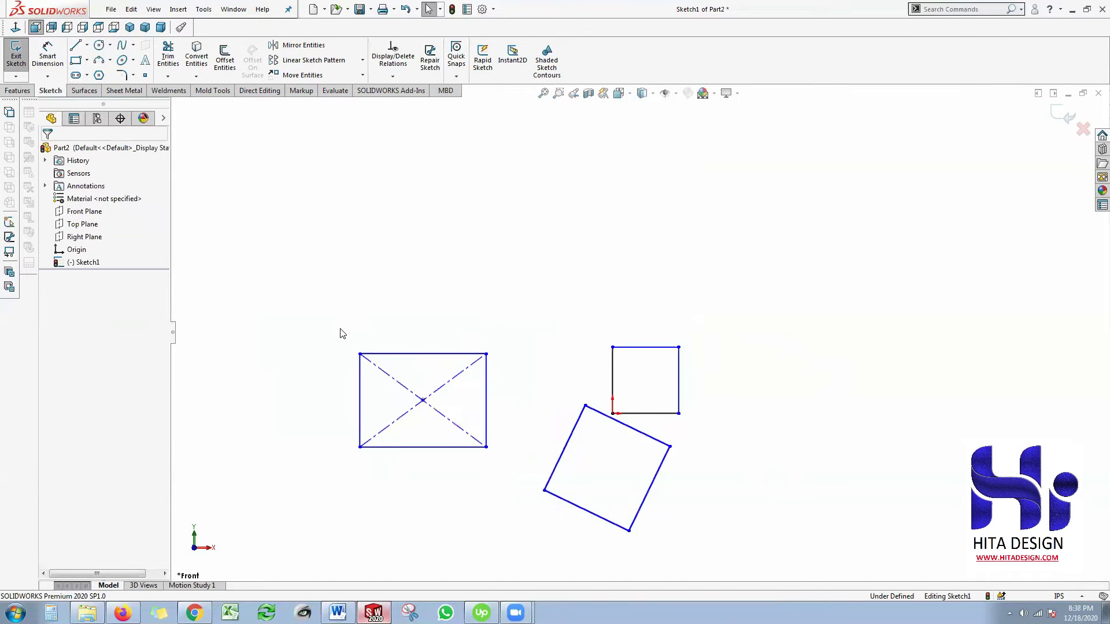
pyautogui.moveTo(289, 260); pyautogui.dragTo(742, 569)
pyautogui.press('Delete')
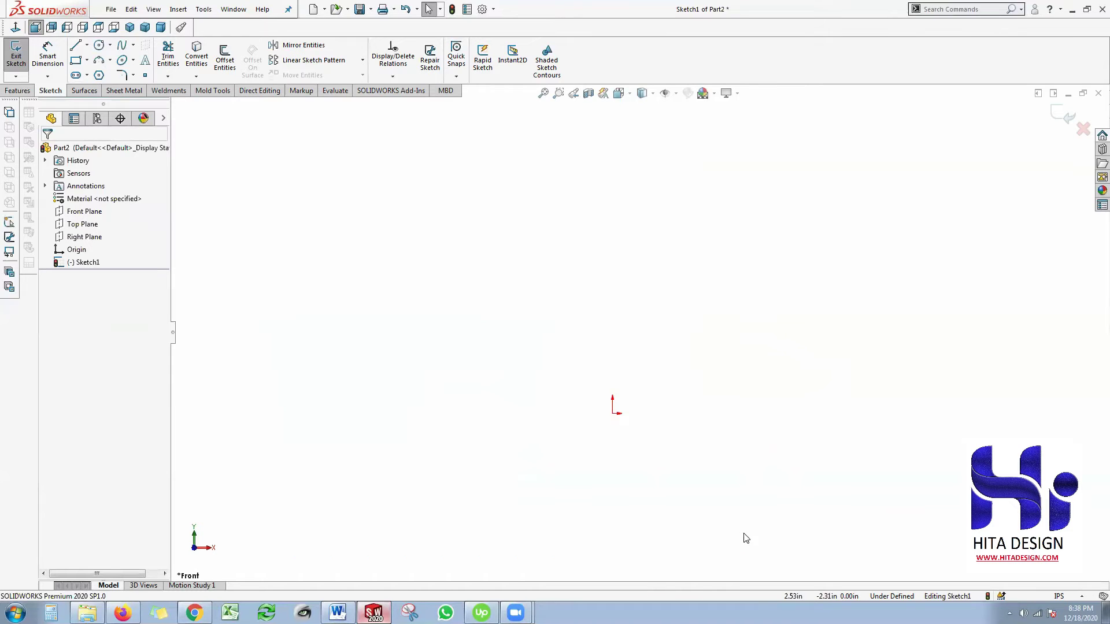
# Draw a horizontal Straight Slot from the origin to the right, about 2.62 in between arc centers and 2.12 in wide.
pyautogui.click(87, 76)
pyautogui.click(87, 75)
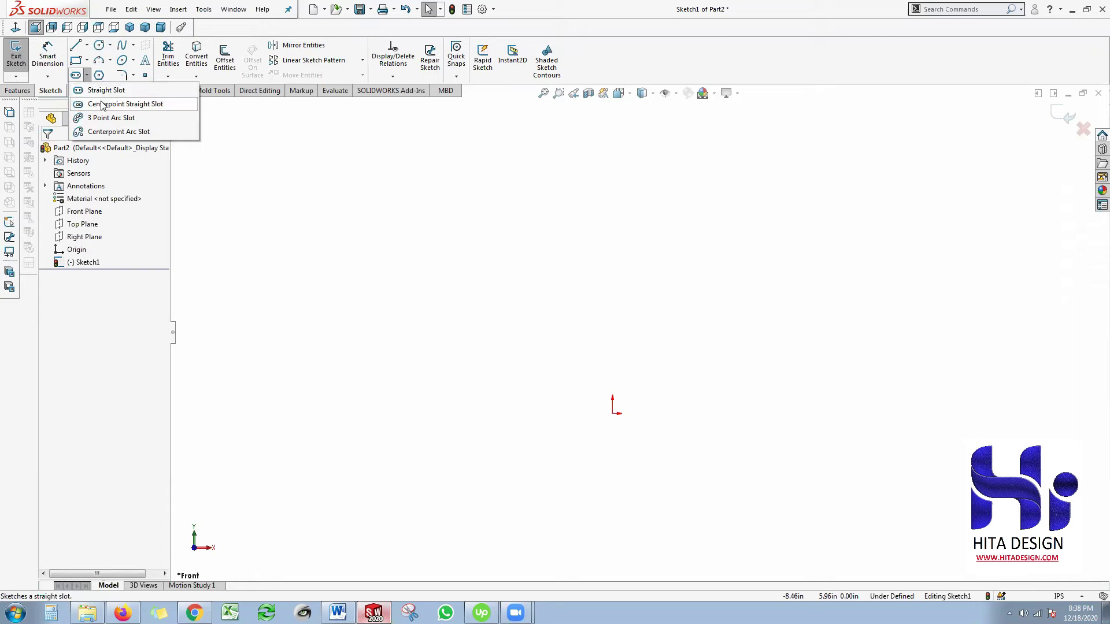
pyautogui.click(613, 413)
pyautogui.click(759, 359)
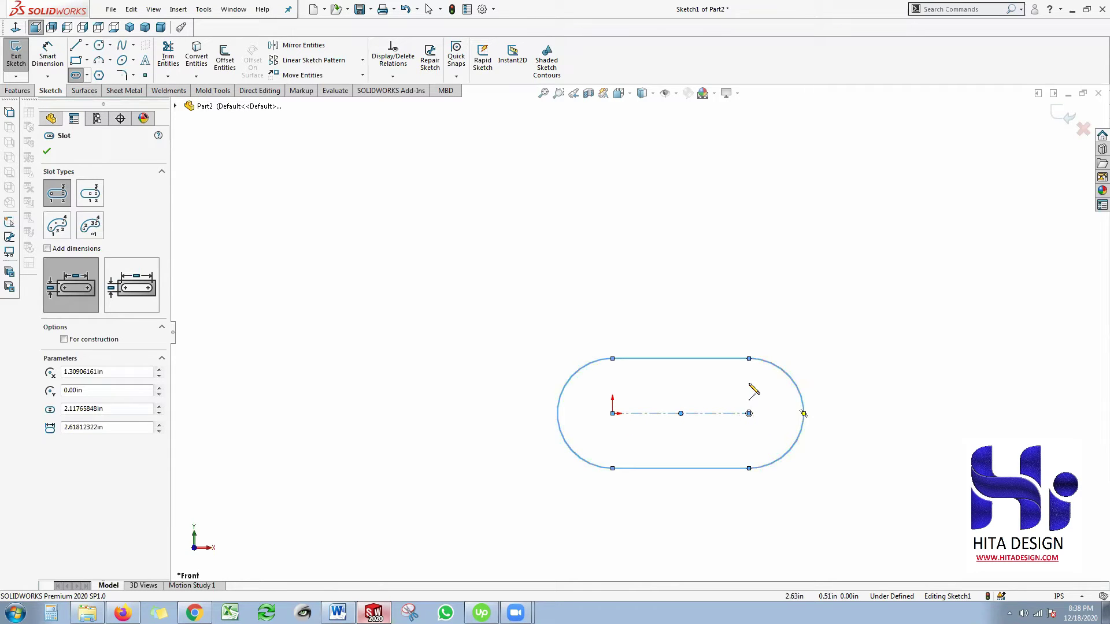
# Draw a horizontal Centerpoint Straight Slot above the first slot, about 2.00 in between arc centers and 1.18 in wide.
pyautogui.click(93, 197)
pyautogui.click(568, 231)
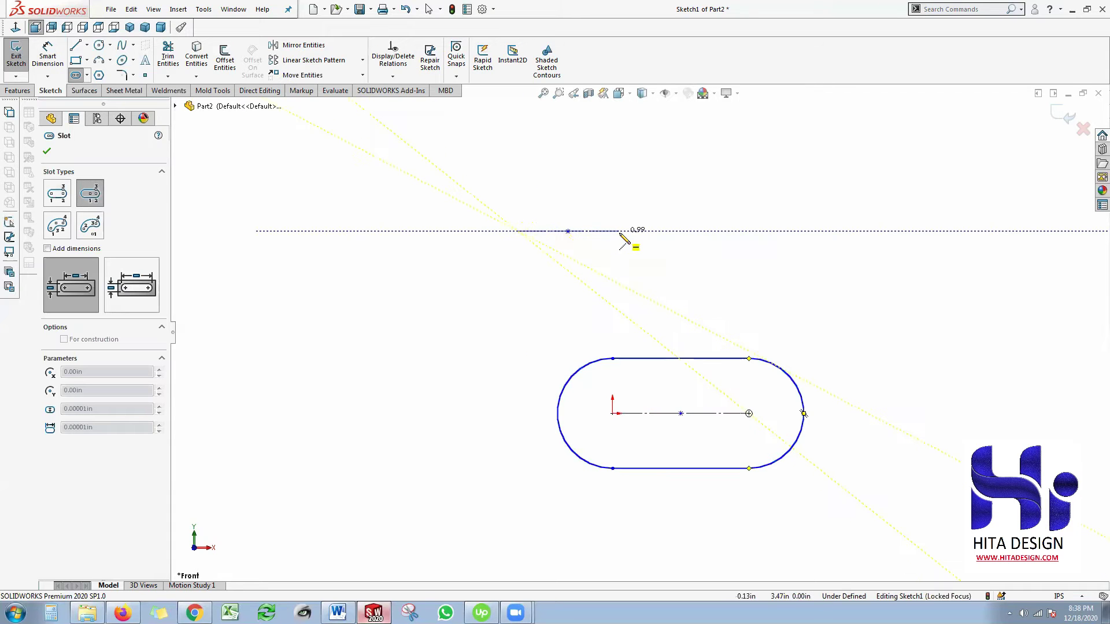
pyautogui.click(621, 231)
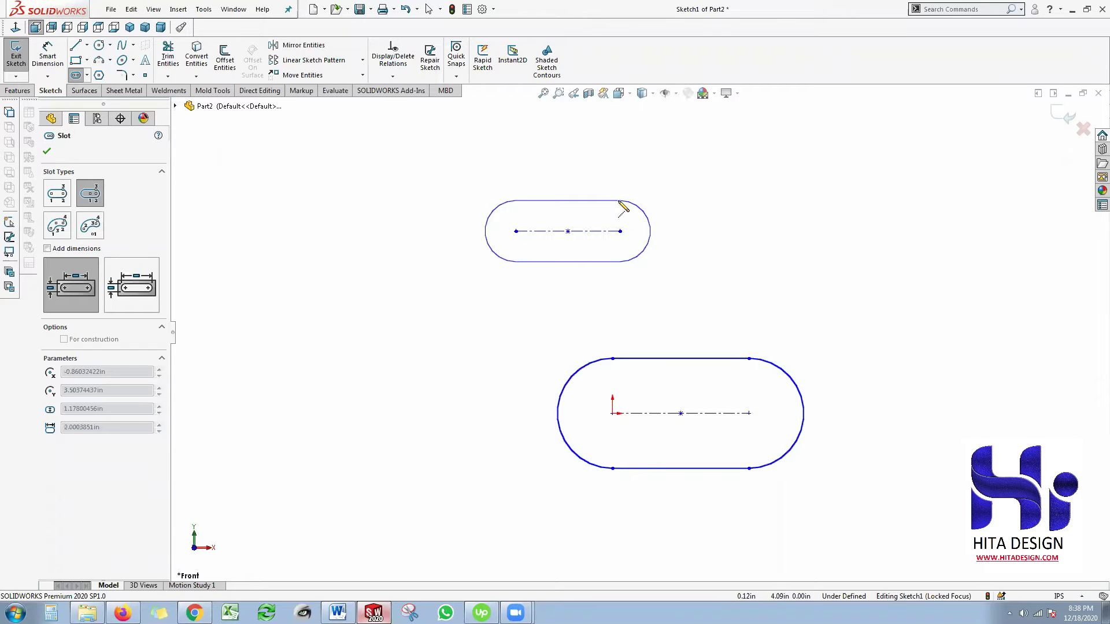
pyautogui.click(623, 208)
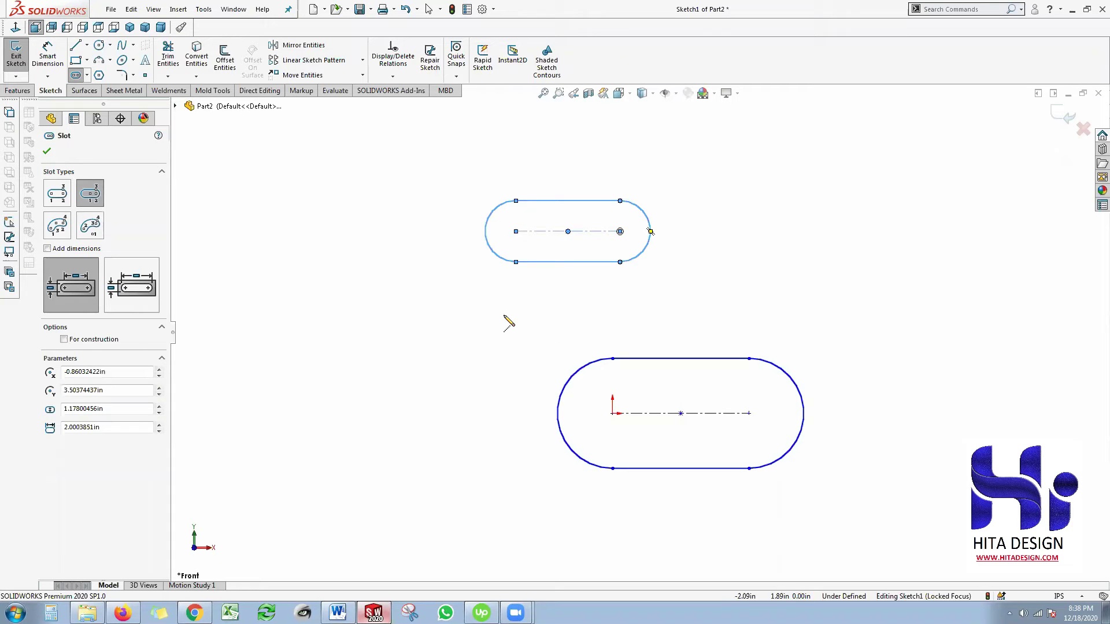
pyautogui.press('Escape')
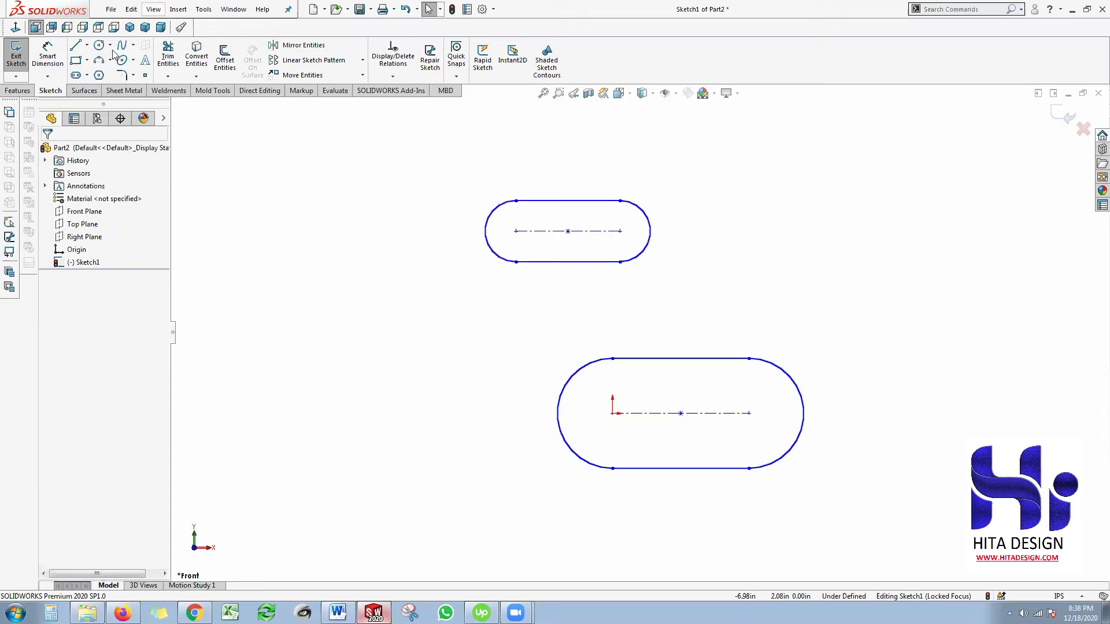
# Draw a 3 Point Arc Slot to the upper right of the straight slots, about 1.85 in radius, 104° and 1.47 in wide.
pyautogui.click(87, 75)
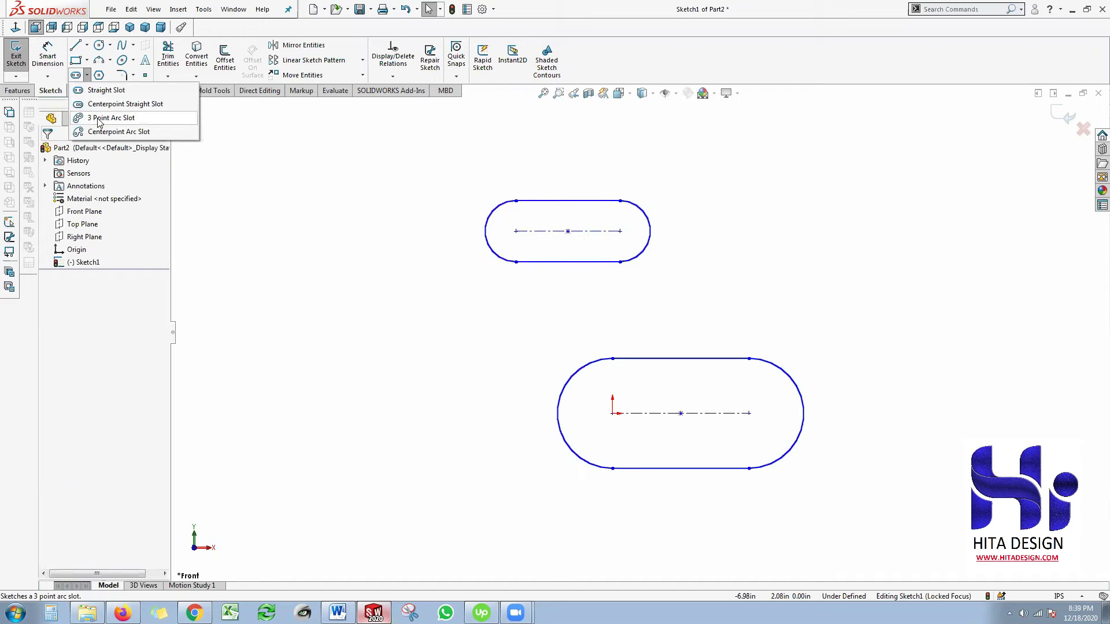
pyautogui.click(118, 118)
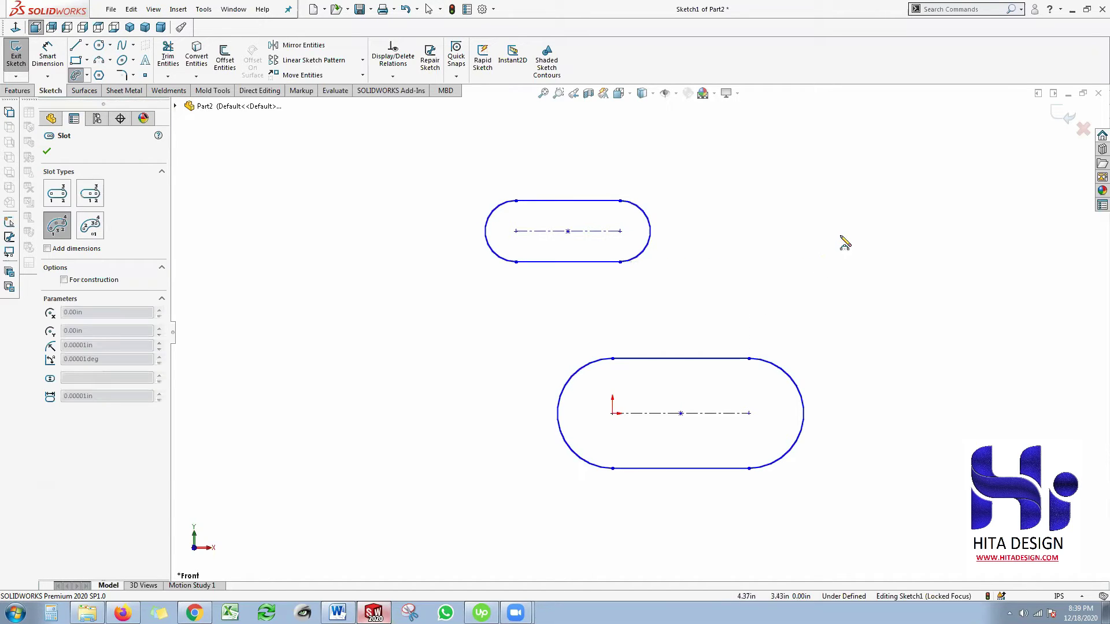
pyautogui.click(840, 230)
pyautogui.click(991, 241)
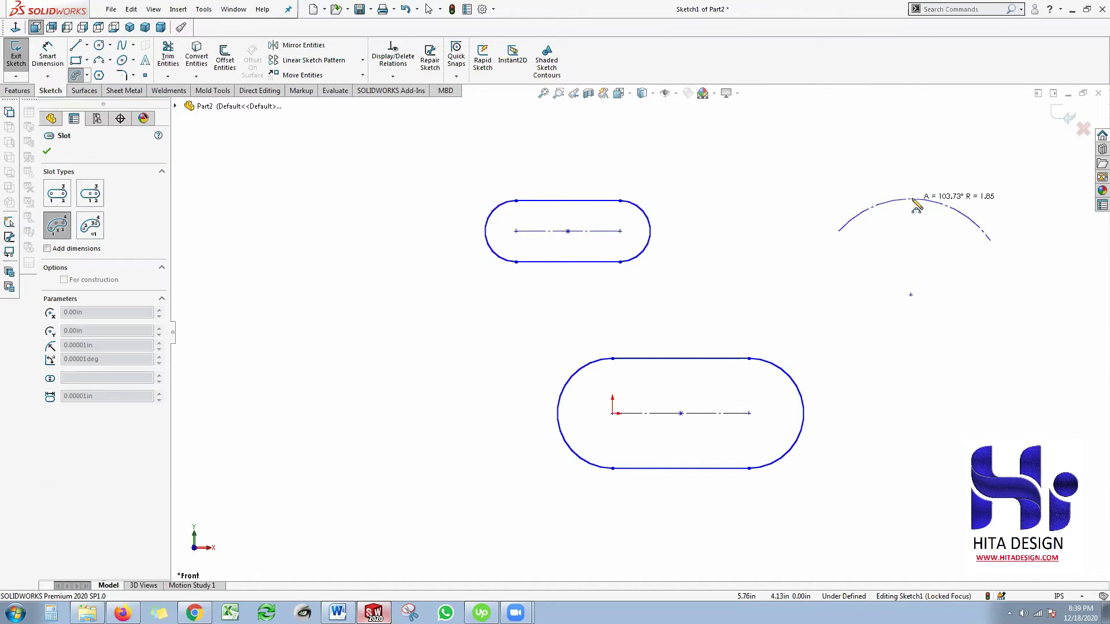
pyautogui.click(913, 199)
pyautogui.click(915, 157)
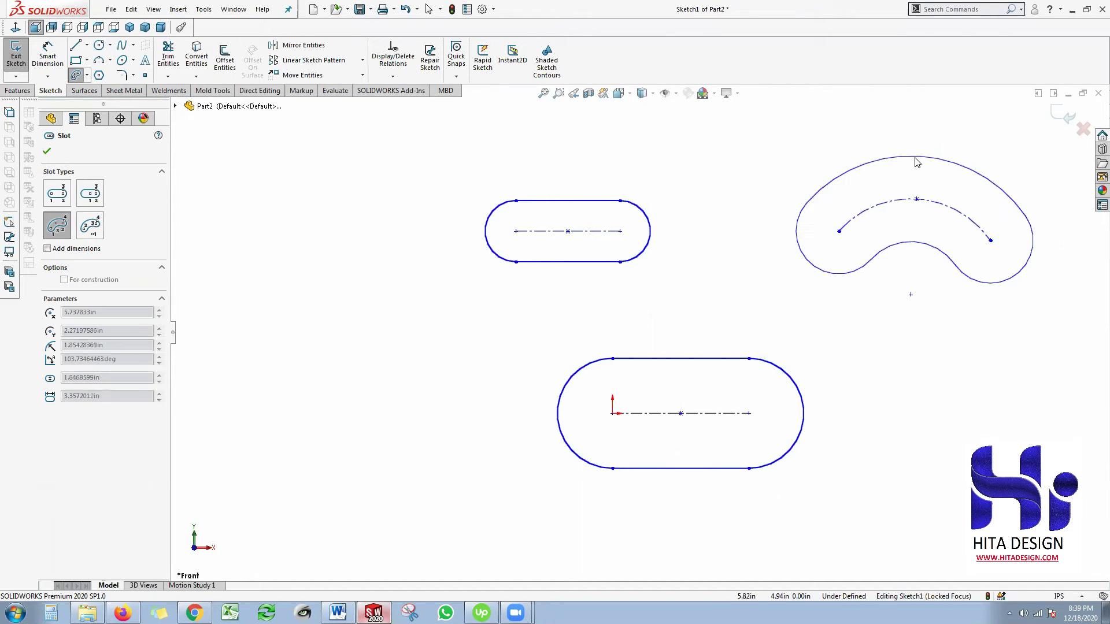
pyautogui.click(915, 165)
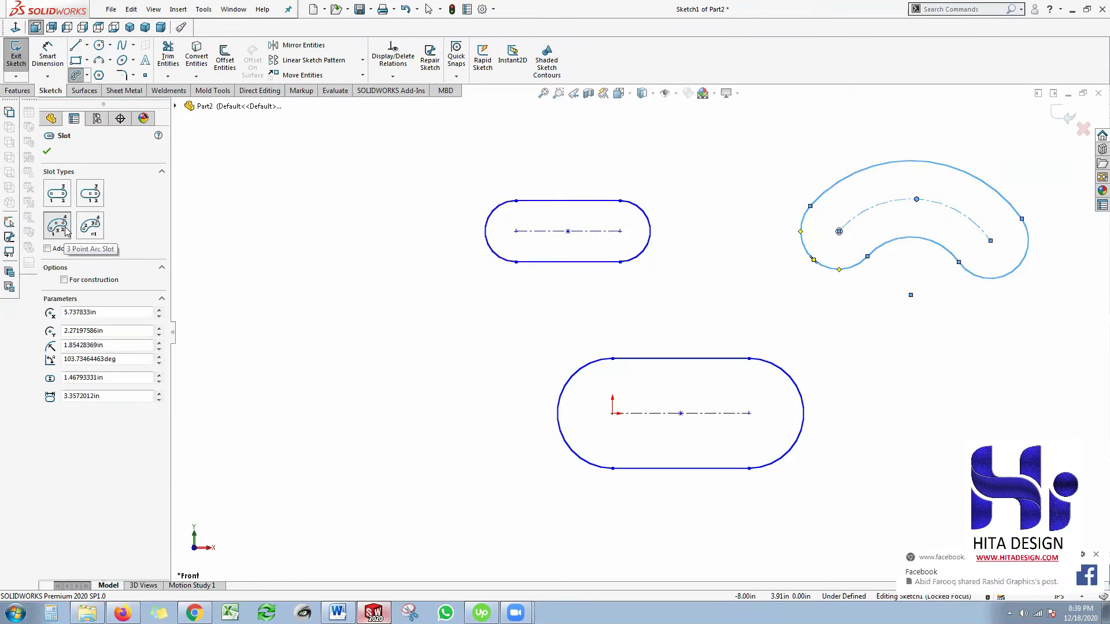
pyautogui.click(1094, 555)
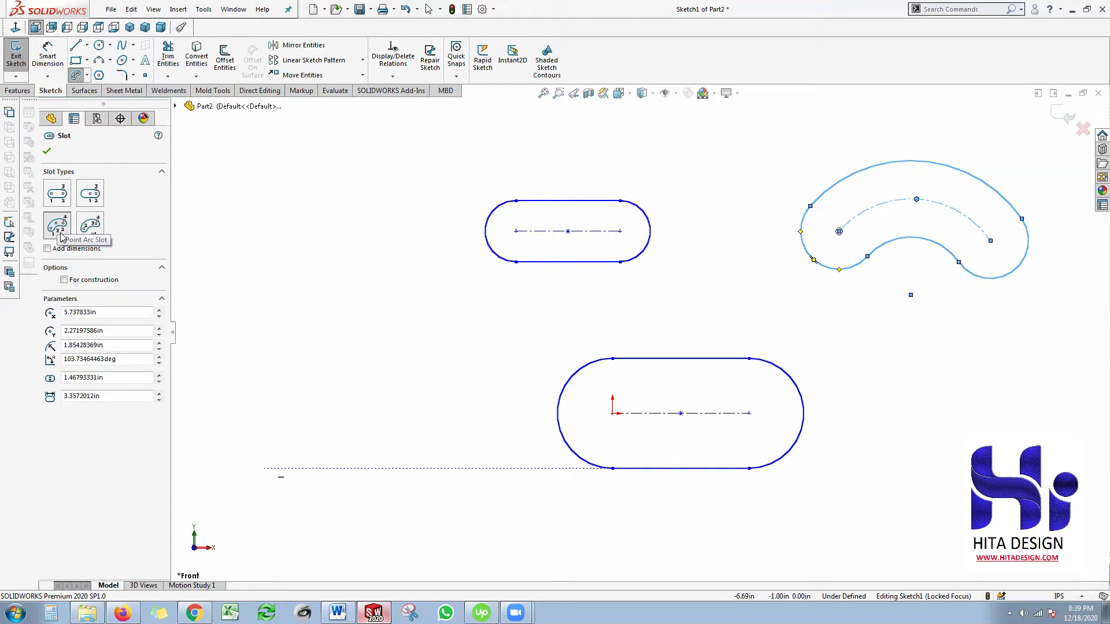
pyautogui.click(47, 151)
pyautogui.click(385, 237)
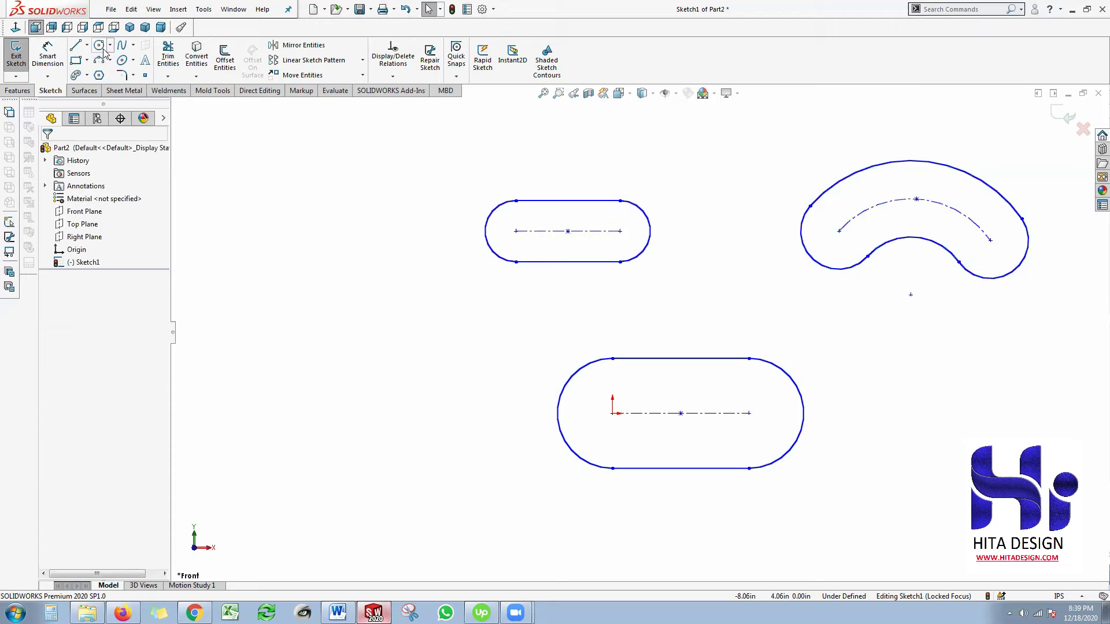
# Delete both straight slots and the arc slot from the sketch.
pyautogui.scroll(3, 527, 322)
pyautogui.moveTo(419, 150)
pyautogui.mouseDown()
pyautogui.moveTo(950, 506)
pyautogui.moveTo(987, 512)
pyautogui.mouseUp()
pyautogui.press('Delete')
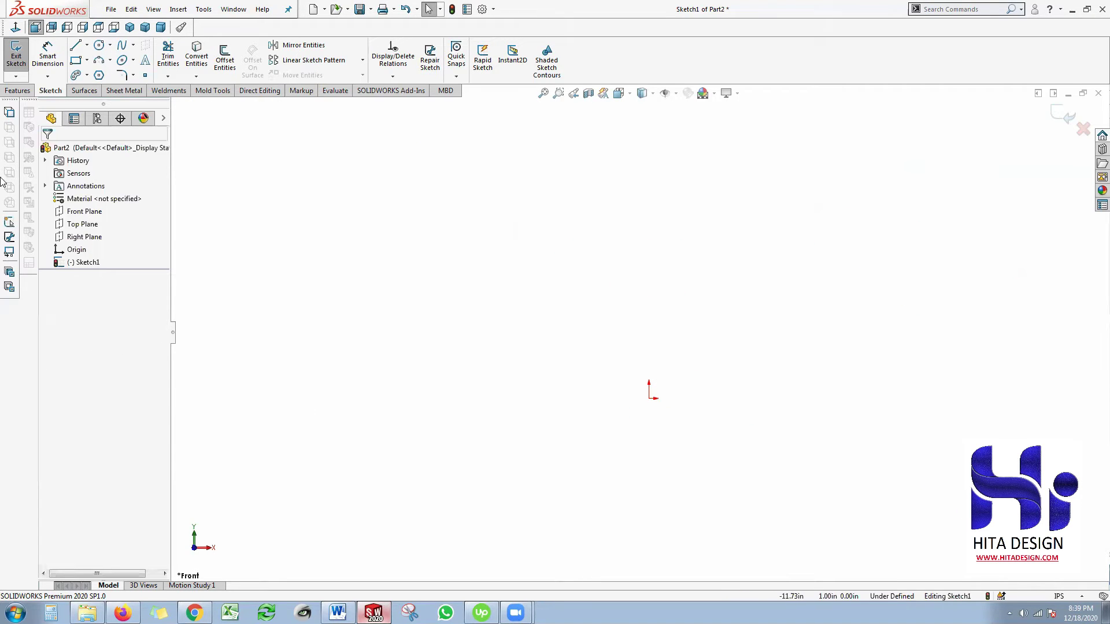
# Draw a center-based Circle at the origin with a radius of about 4.19 in.
pyautogui.click(110, 46)
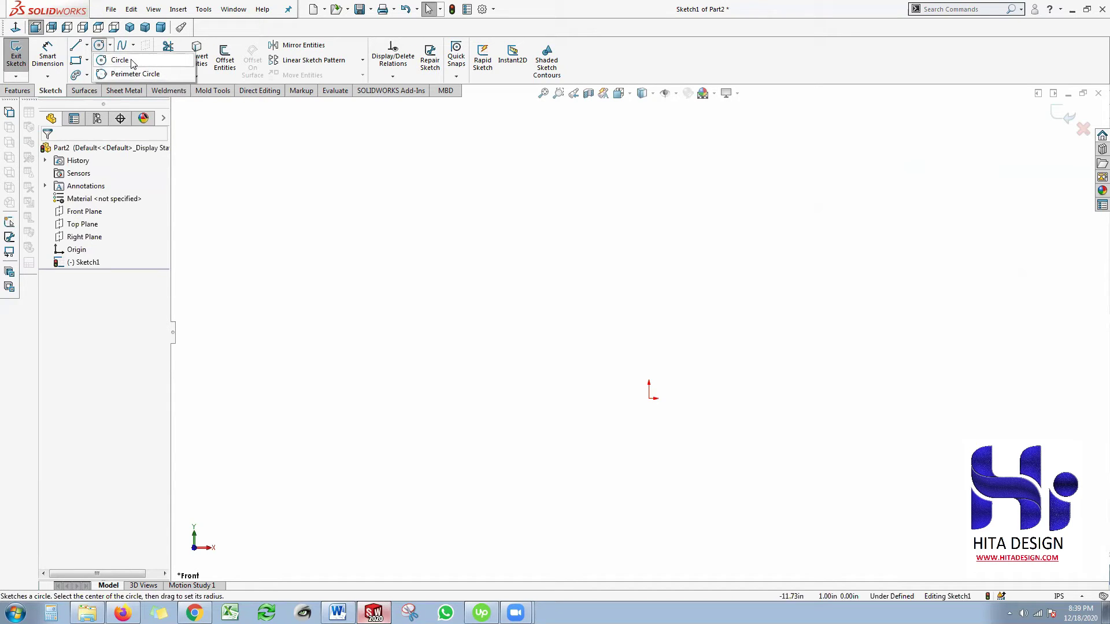
pyautogui.click(132, 62)
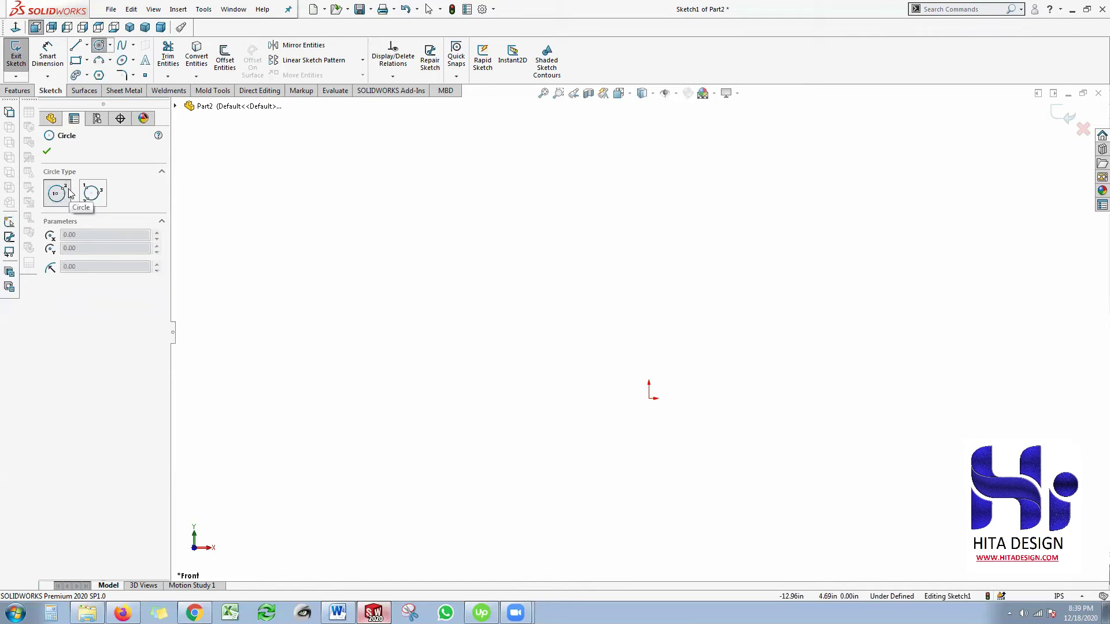
pyautogui.click(649, 399)
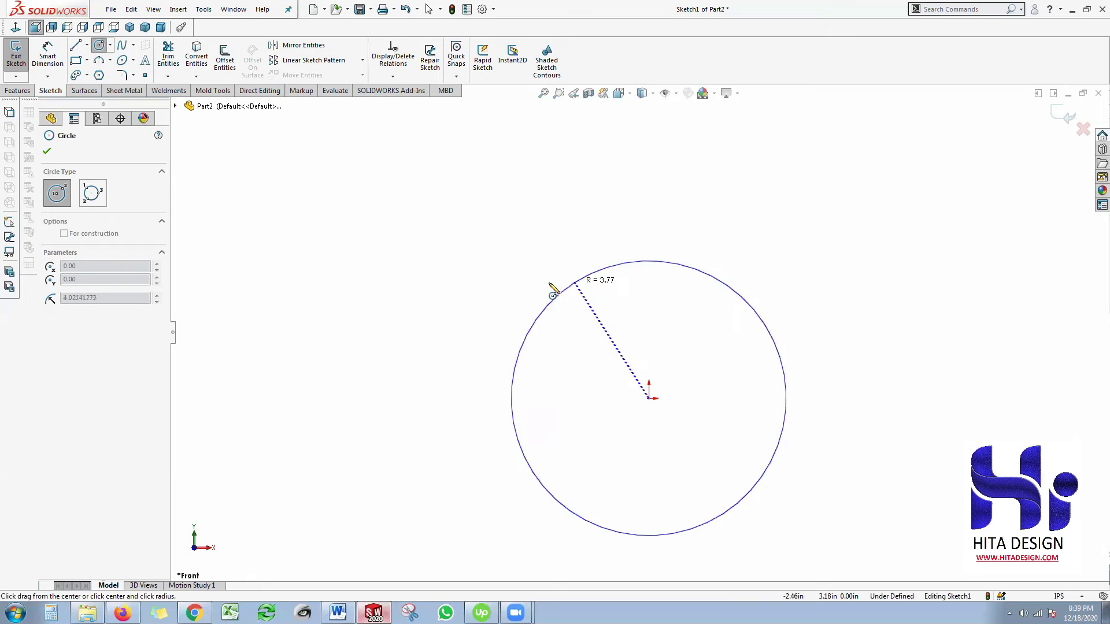
pyautogui.click(548, 292)
pyautogui.scroll(2, 636, 398)
pyautogui.scroll(2, 665, 417)
pyautogui.scroll(-2, 701, 397)
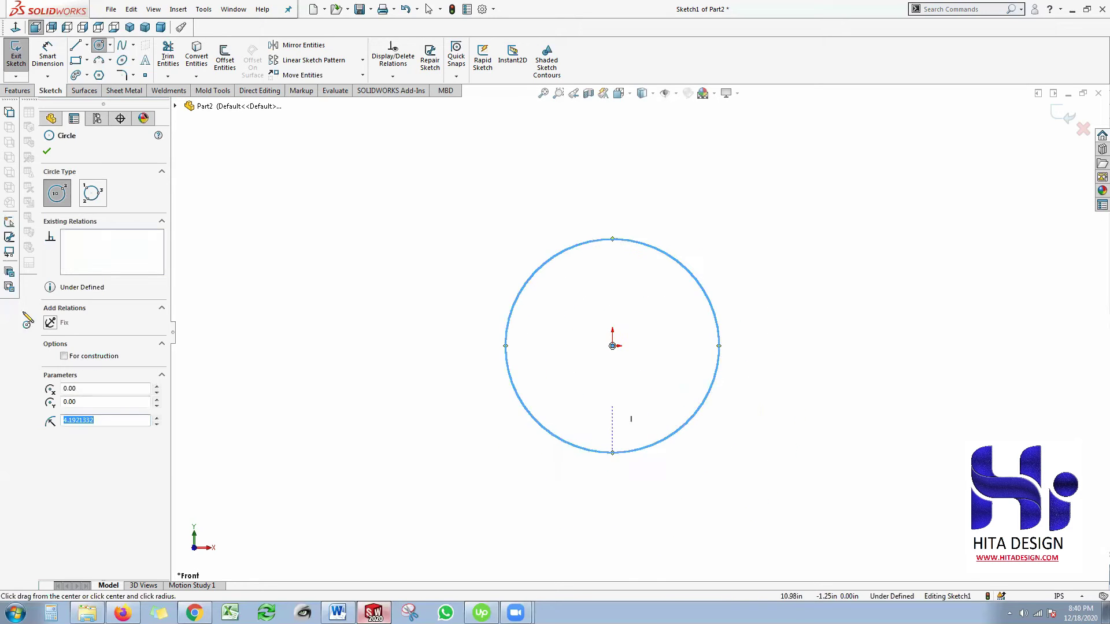
# Draw a Perimeter Circle of about 8.32 in radius enclosing the origin circle and tangent to it.
pyautogui.click(93, 195)
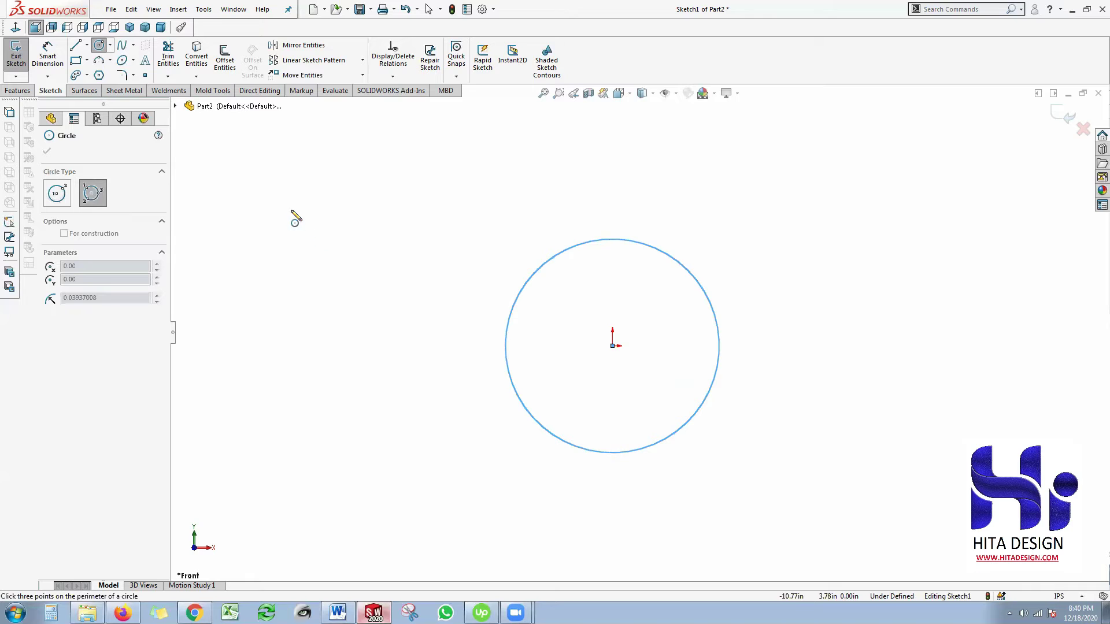
pyautogui.click(581, 249)
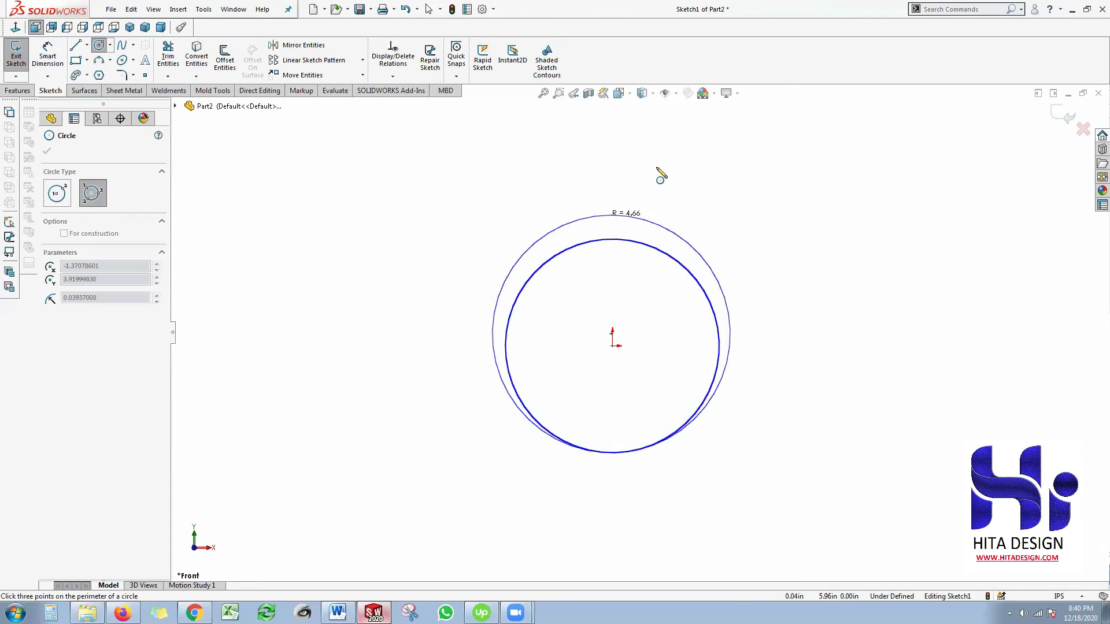
pyautogui.click(669, 148)
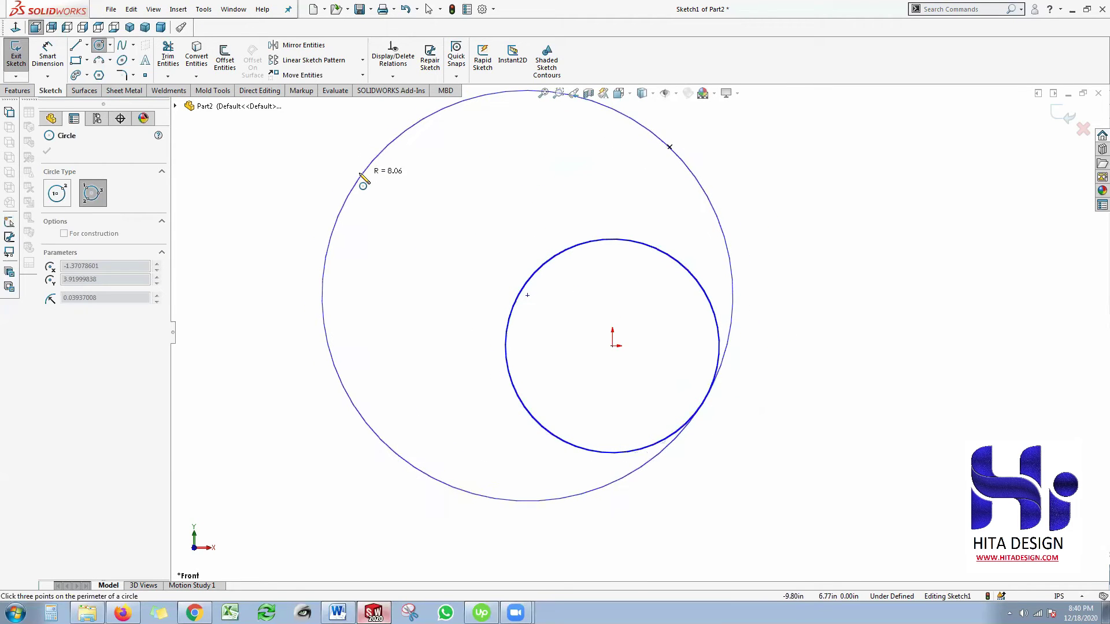
pyautogui.click(355, 177)
pyautogui.scroll(2, 589, 341)
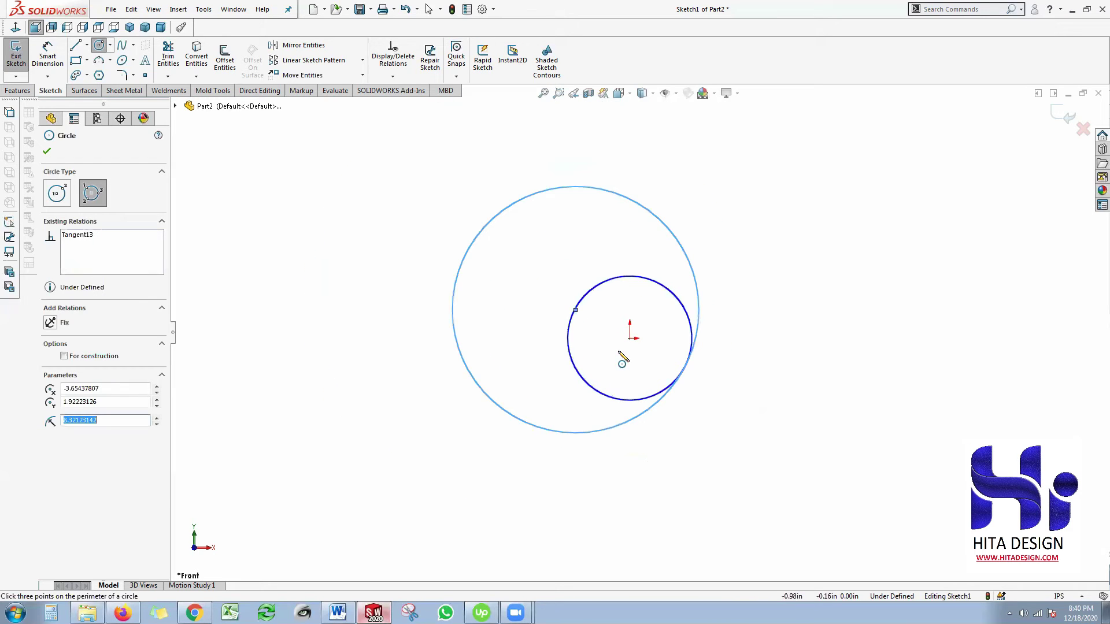
# Draw a separate Perimeter Circle of about 2.09 in radius in the empty area right of the other circles.
pyautogui.click(909, 266)
pyautogui.click(956, 298)
pyautogui.click(904, 316)
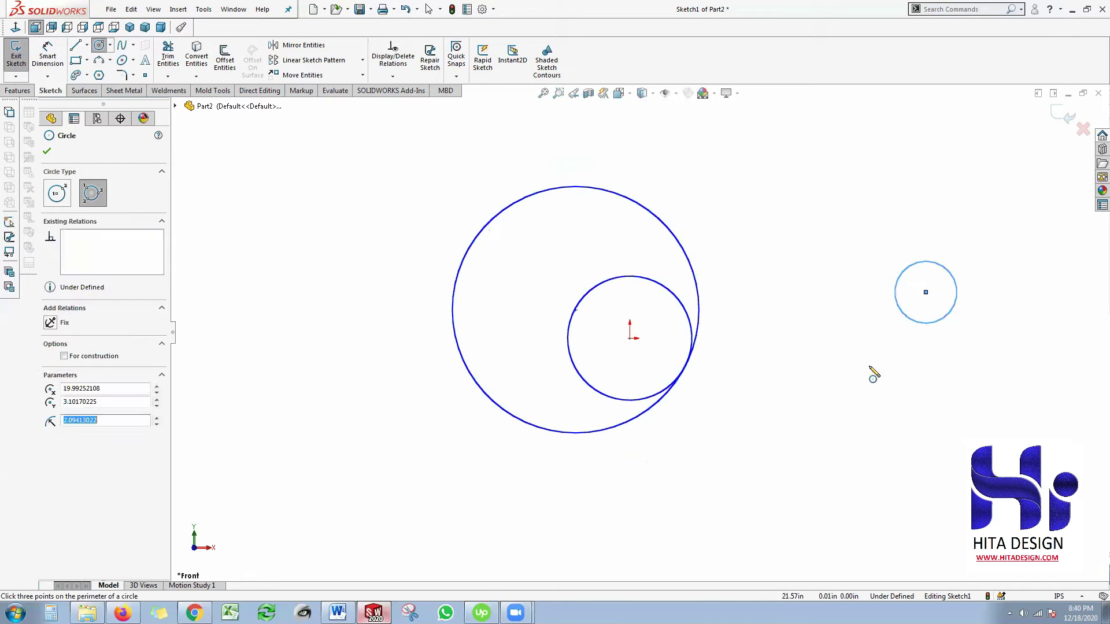
# Draw a center-based Circle enclosing the small right-hand circle, with its center slightly below that circle's center.
pyautogui.press('Escape')
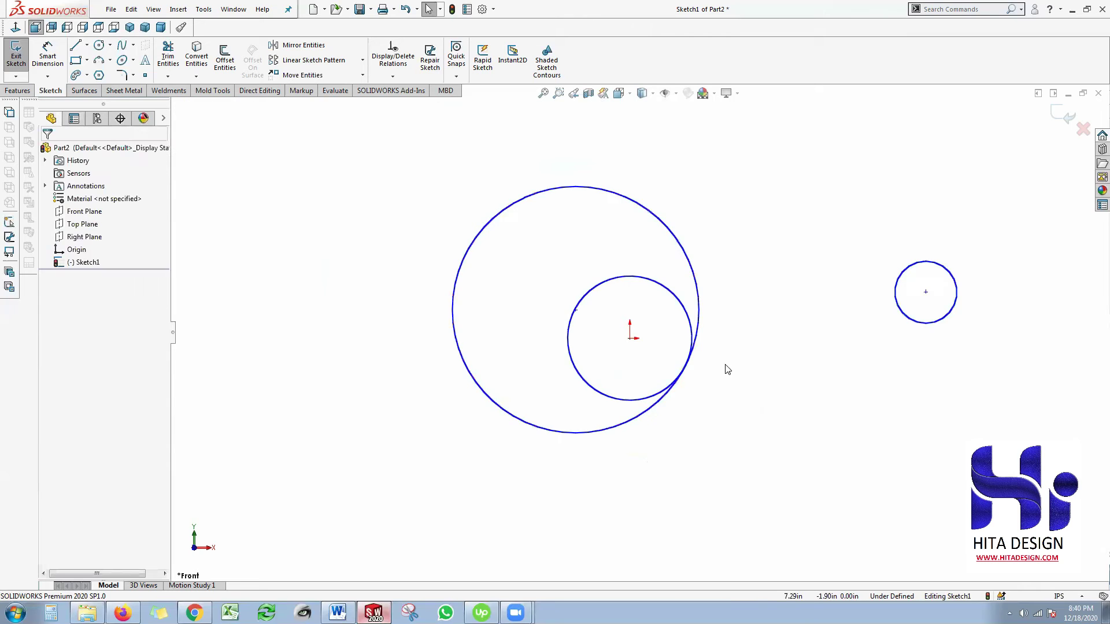
pyautogui.scroll(3, 724, 366)
pyautogui.scroll(-2, 732, 357)
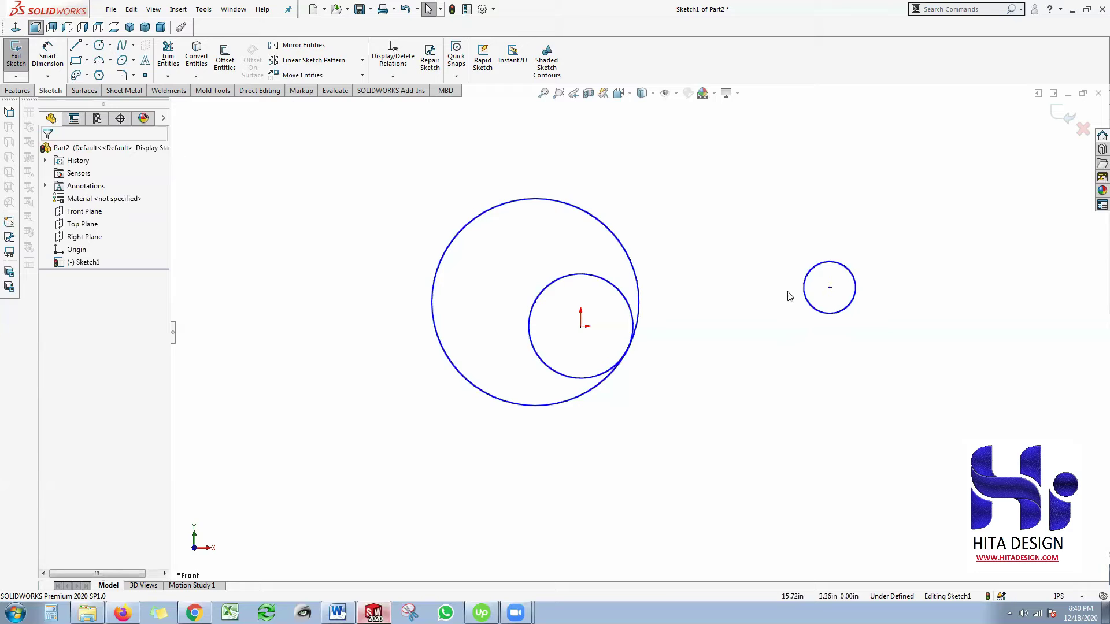
pyautogui.click(99, 45)
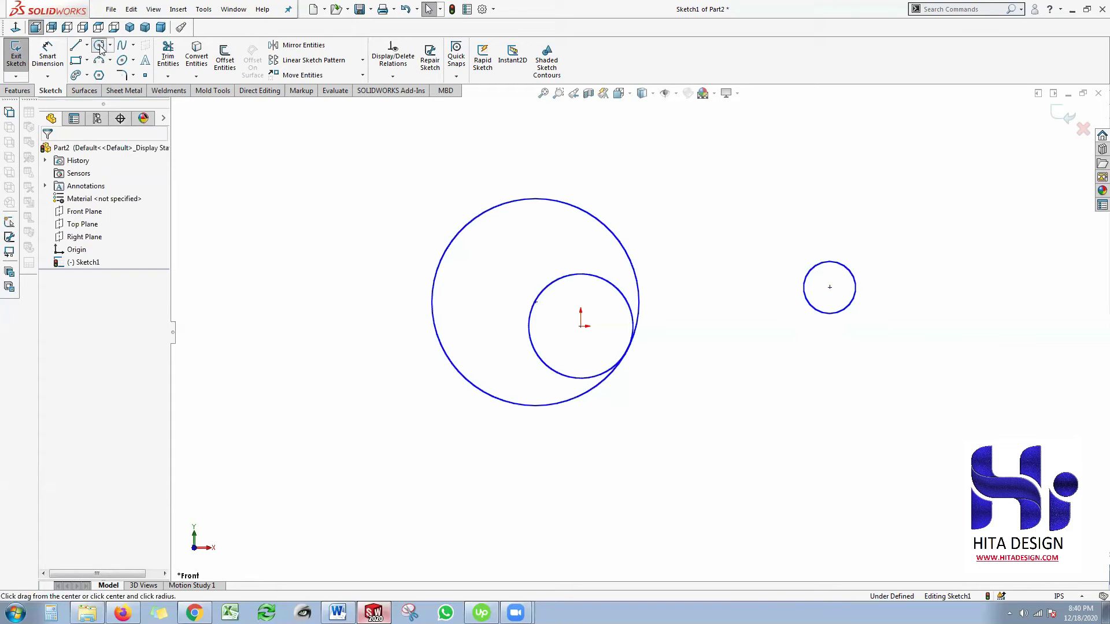
pyautogui.click(833, 301)
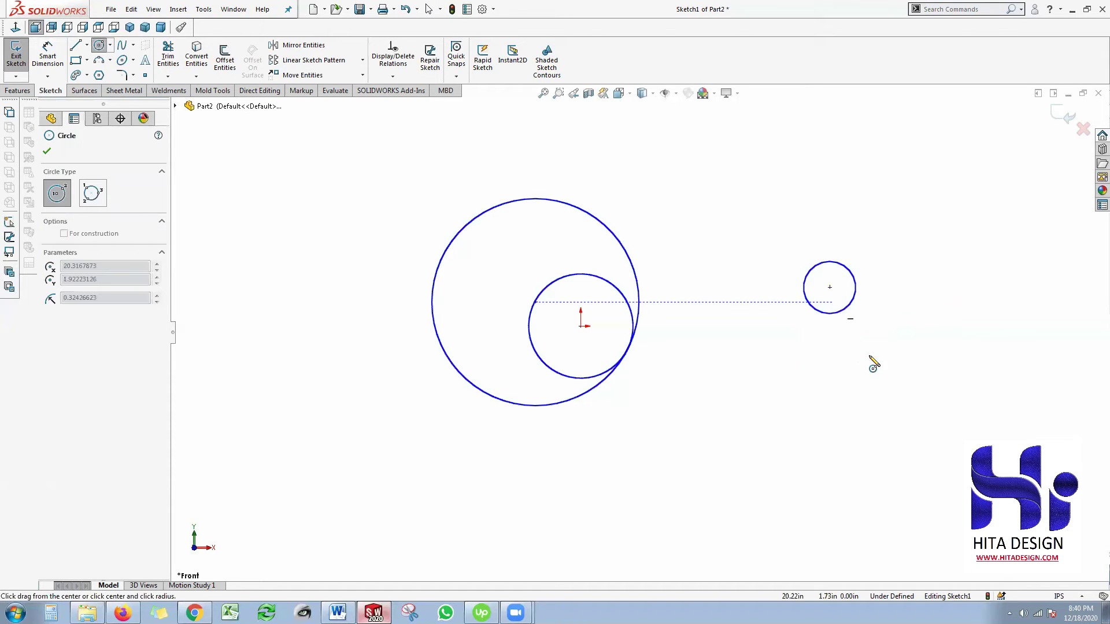
pyautogui.click(868, 358)
pyautogui.press('Escape')
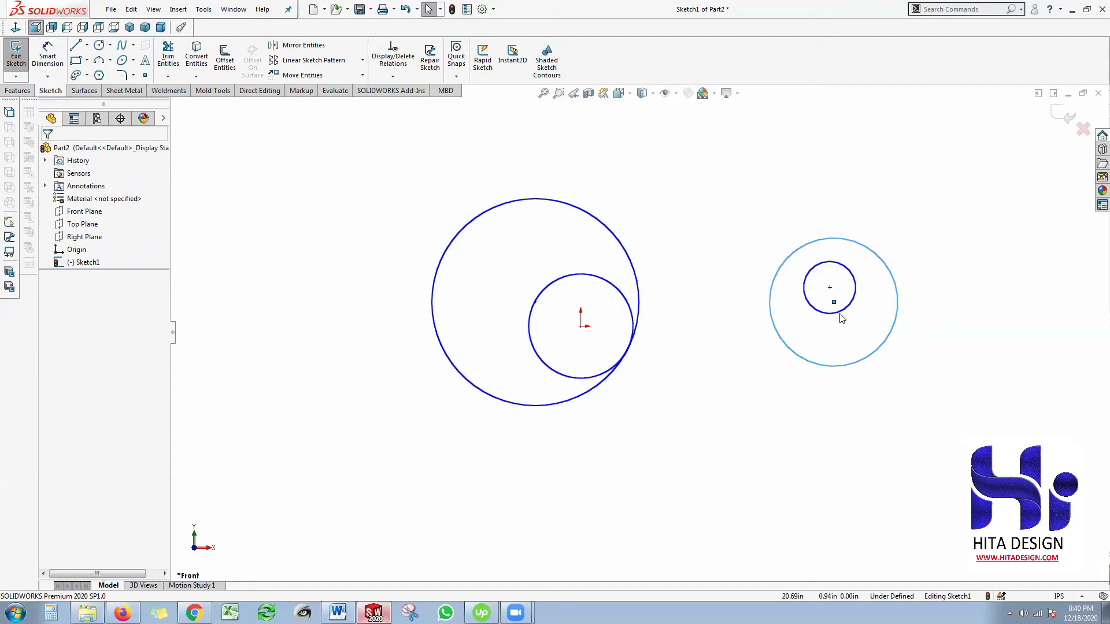
# Try an Equal relation on the small right-hand circle and its enclosing circle, undo it, and make the two circles concentric.
pyautogui.click(841, 312)
pyautogui.keyDown('ctrl'); pyautogui.click(864, 365); pyautogui.keyUp('ctrl')
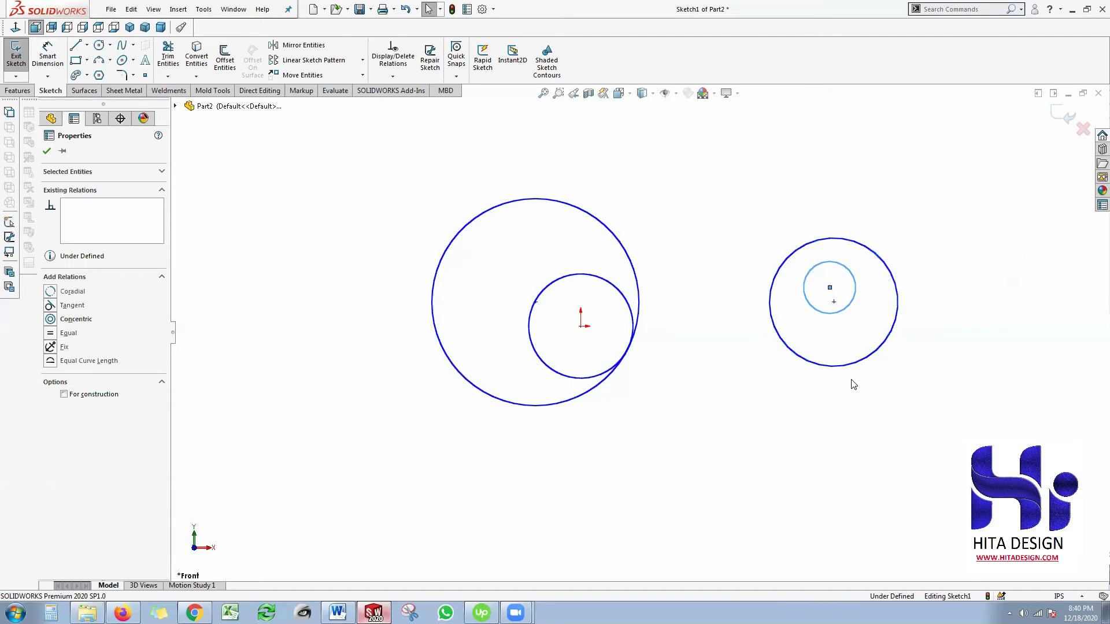
pyautogui.click(51, 333)
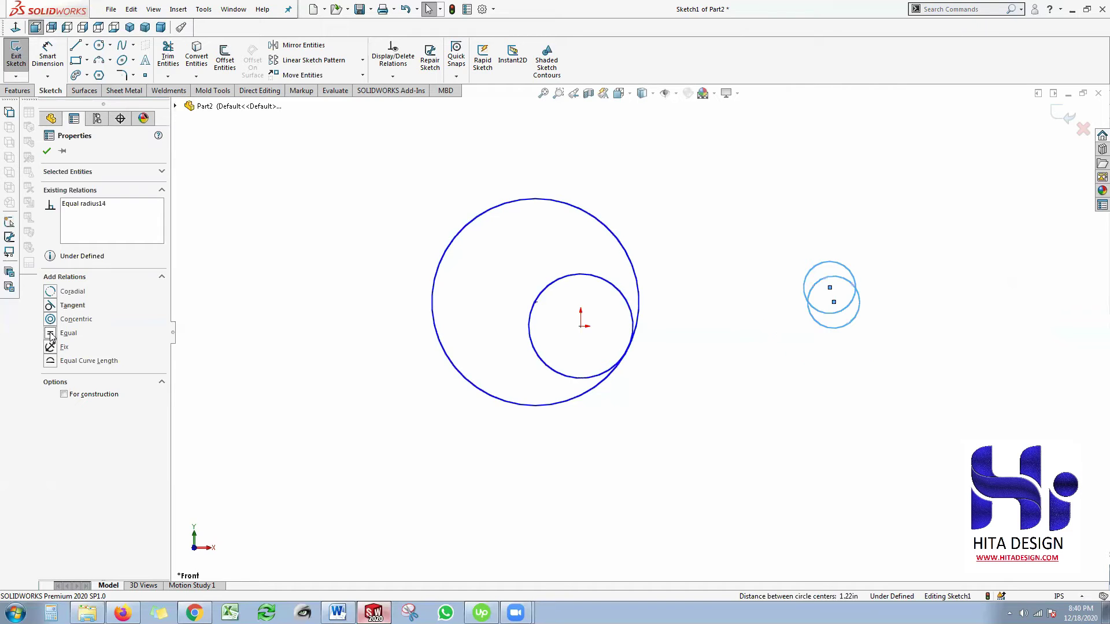
pyautogui.hotkey('ctrl', 'z')
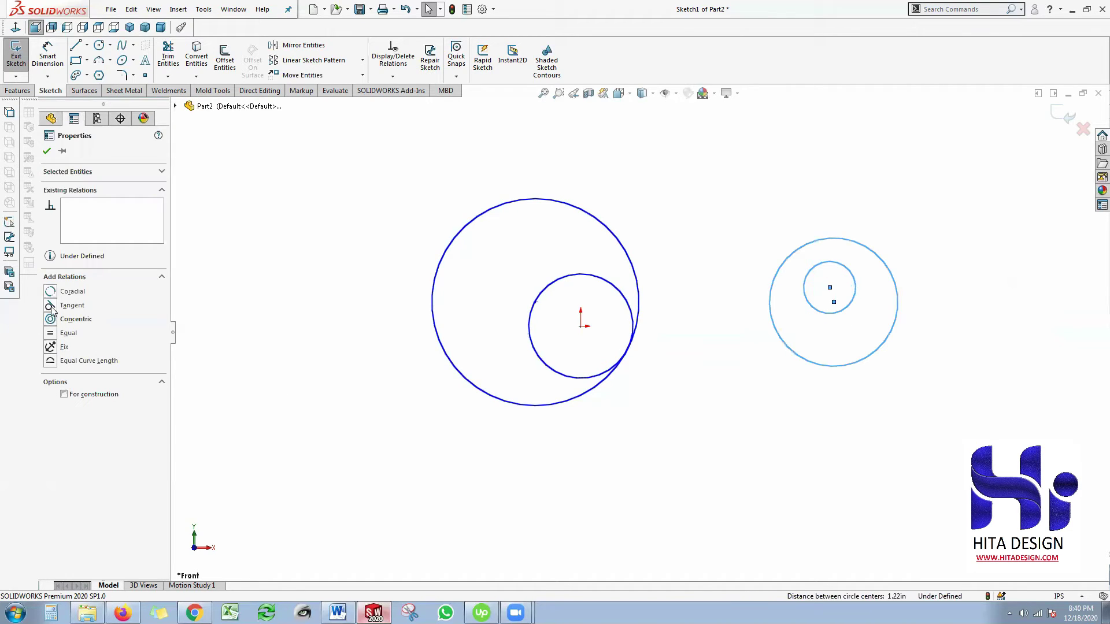
pyautogui.click(50, 319)
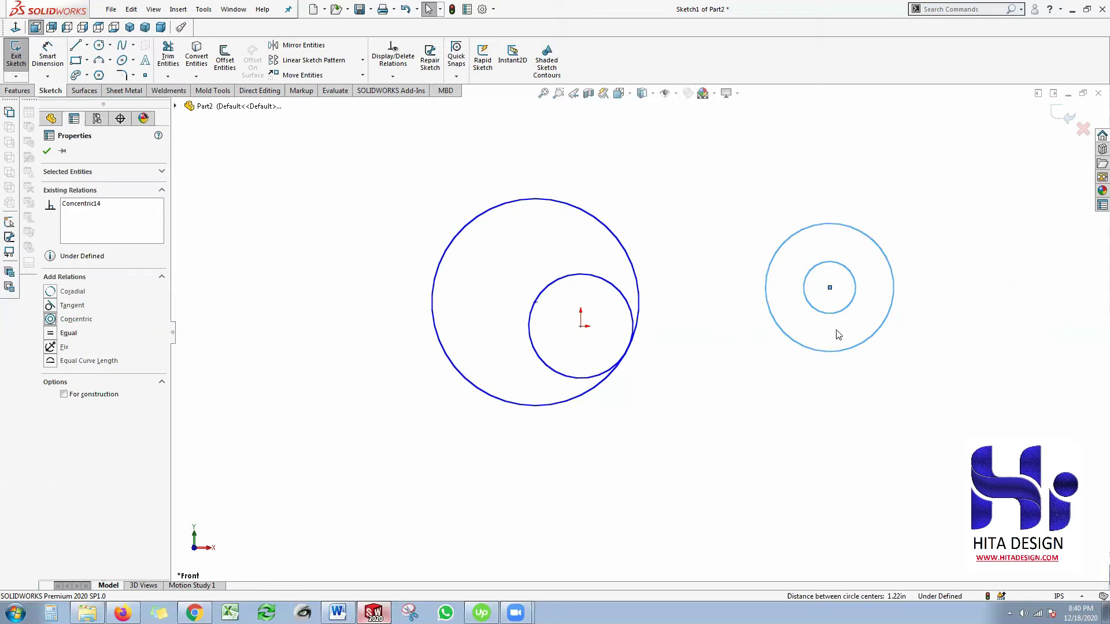
pyautogui.click(812, 400)
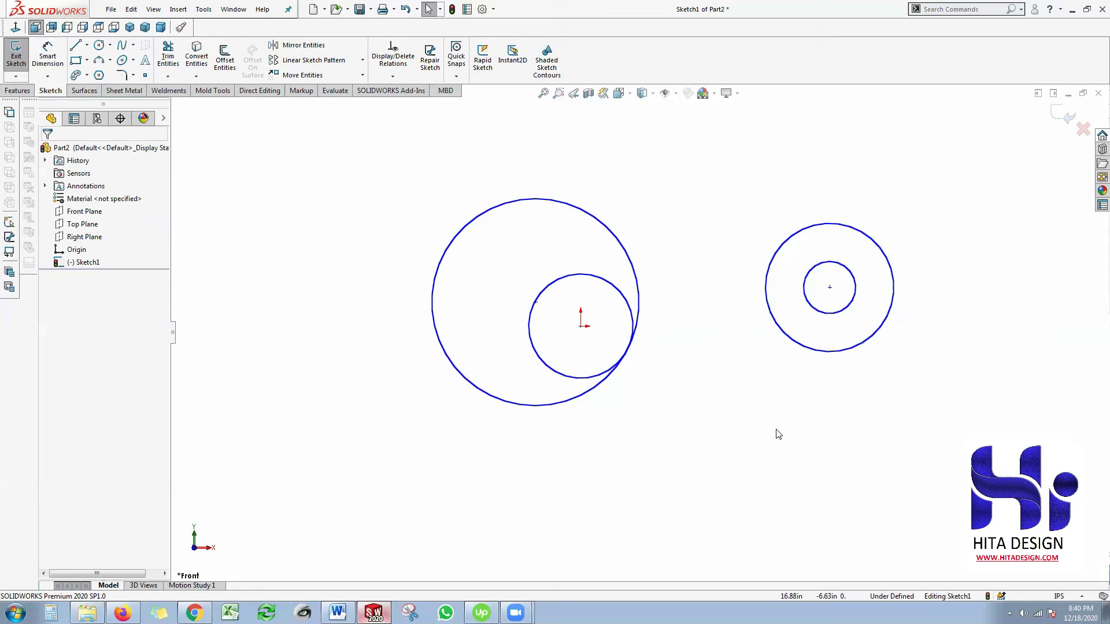
# Shrink the outer concentric circle to a diameter of about 8.98 in.
pyautogui.moveTo(840, 354)
pyautogui.mouseDown()
pyautogui.moveTo(859, 407)
pyautogui.moveTo(836, 343)
pyautogui.mouseUp()
pyautogui.click(801, 225)
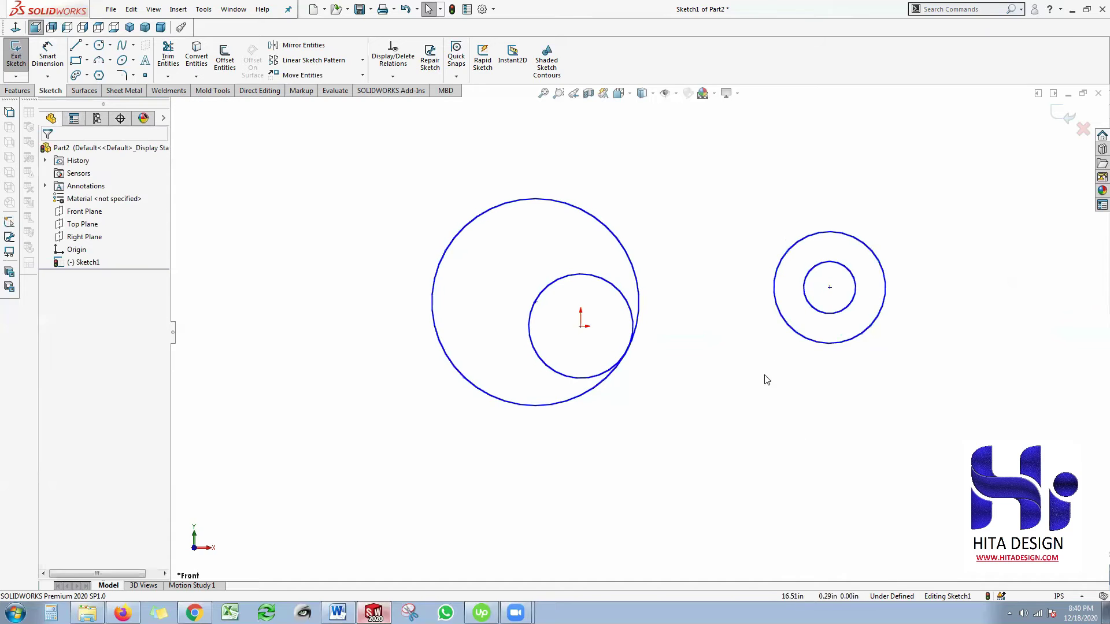
pyautogui.scroll(3, 809, 329)
pyautogui.scroll(-2, 752, 376)
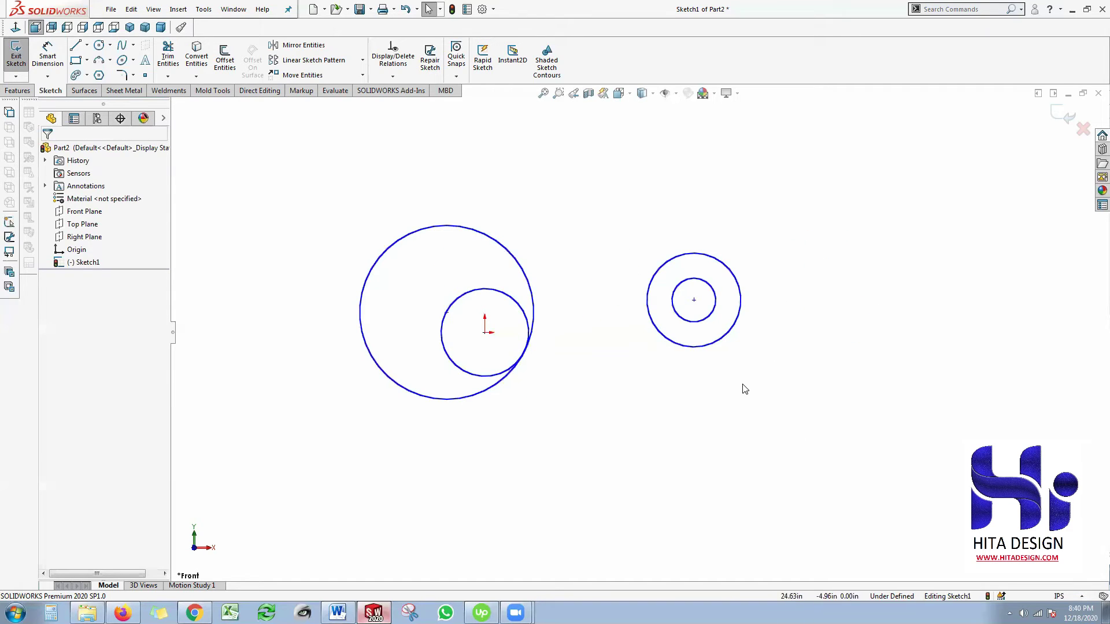
# Dimension the inner concentric circle's diameter and set it to 4 in.
pyautogui.click(684, 321)
pyautogui.click(48, 55)
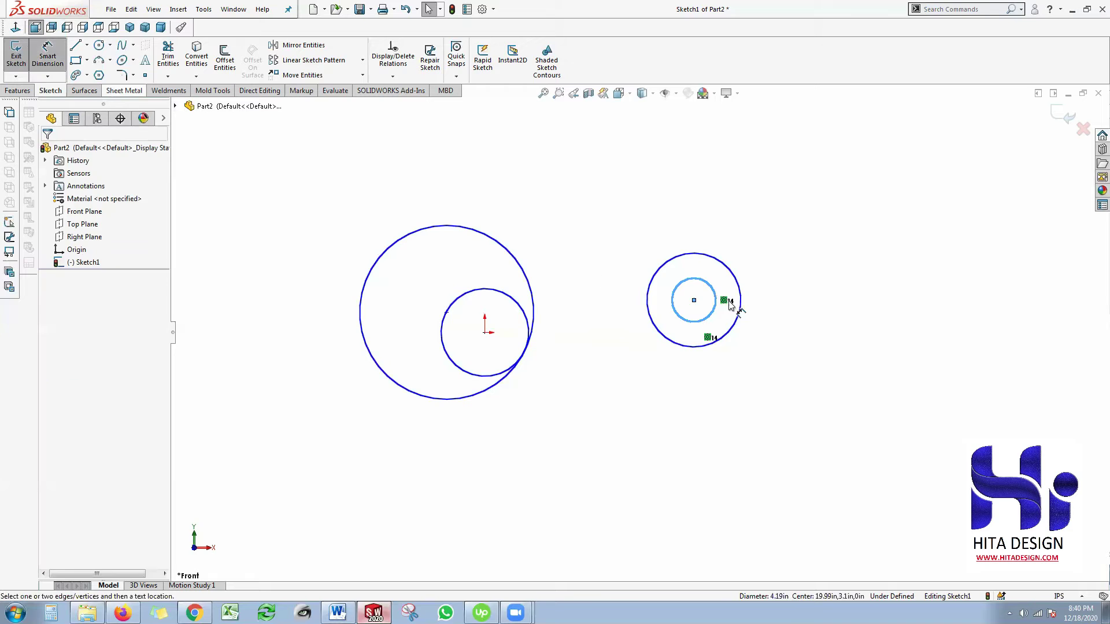
pyautogui.click(684, 322)
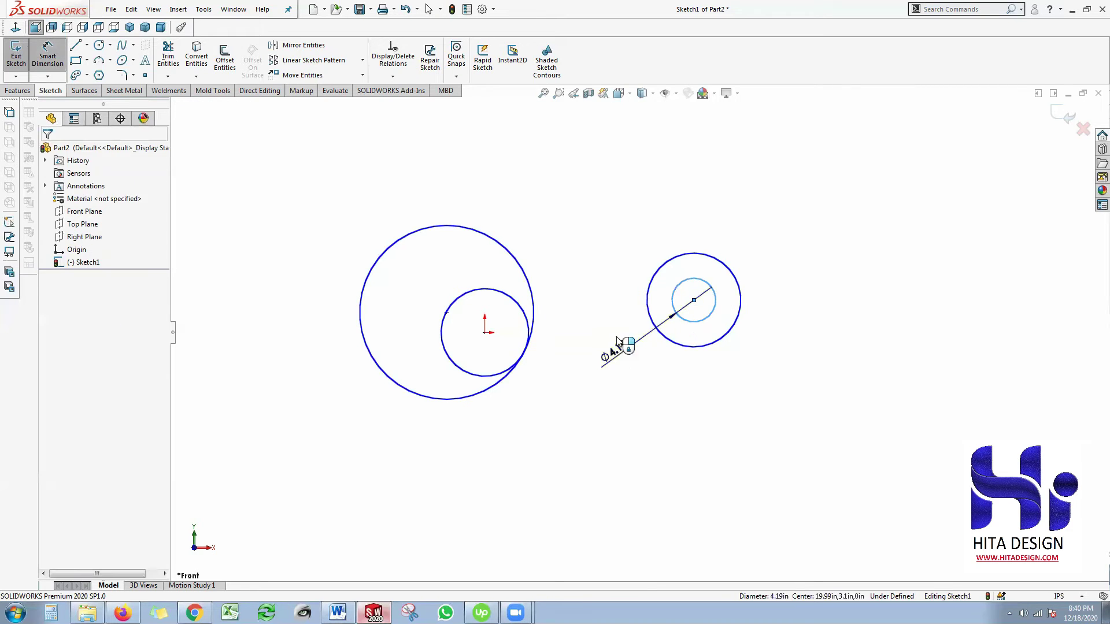
pyautogui.click(618, 353)
pyautogui.write('4')
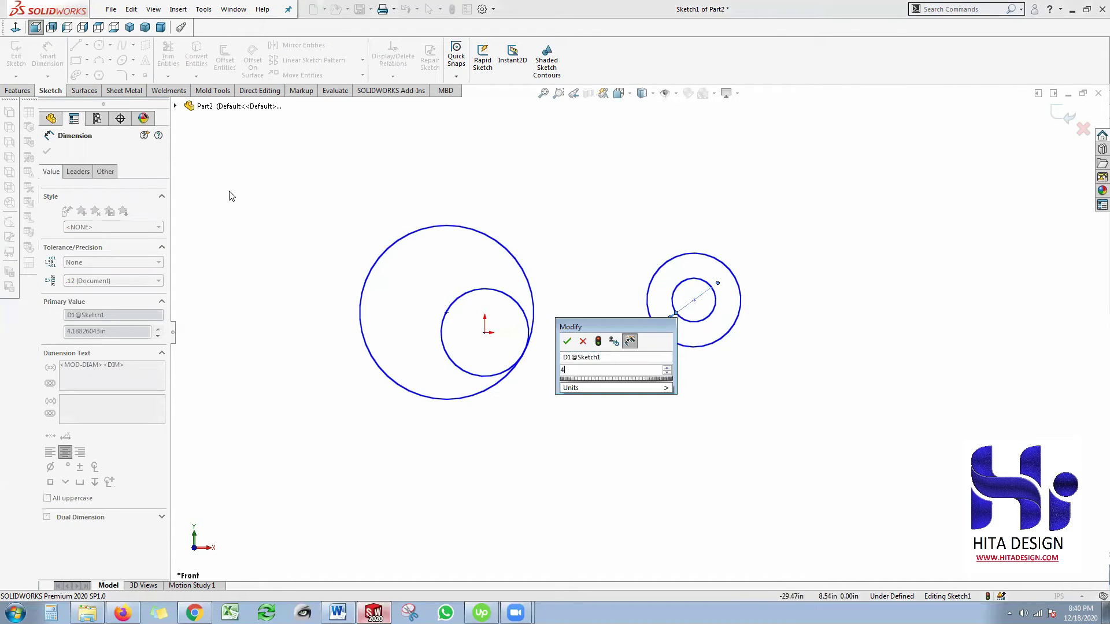
pyautogui.press('Return')
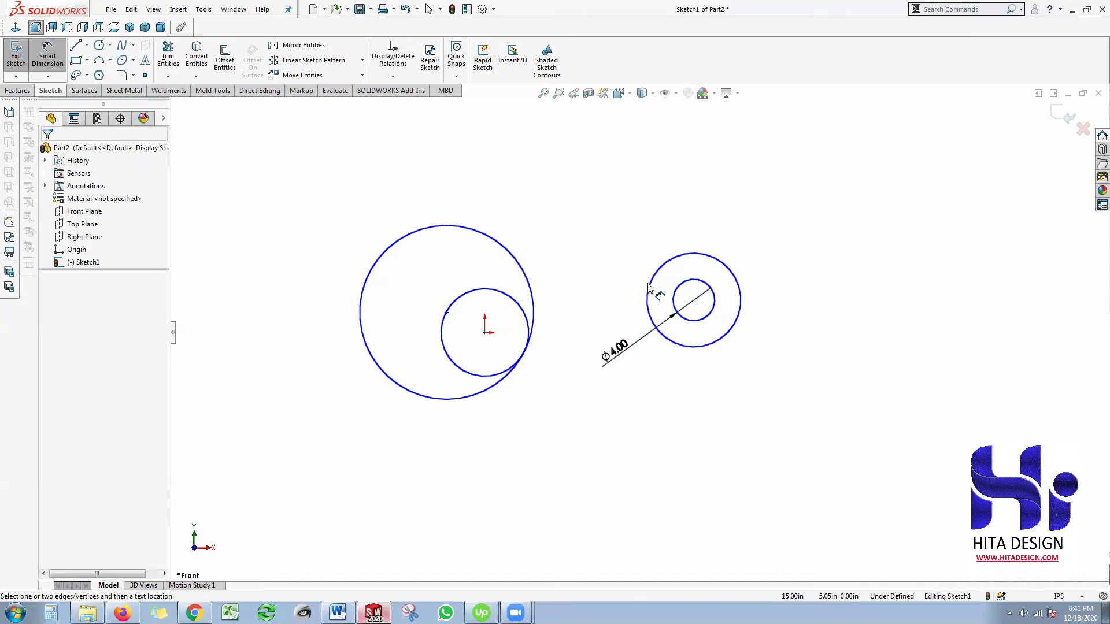
# Dimension the outer concentric circle's diameter and set it to 8 in.
pyautogui.click(649, 289)
pyautogui.click(605, 229)
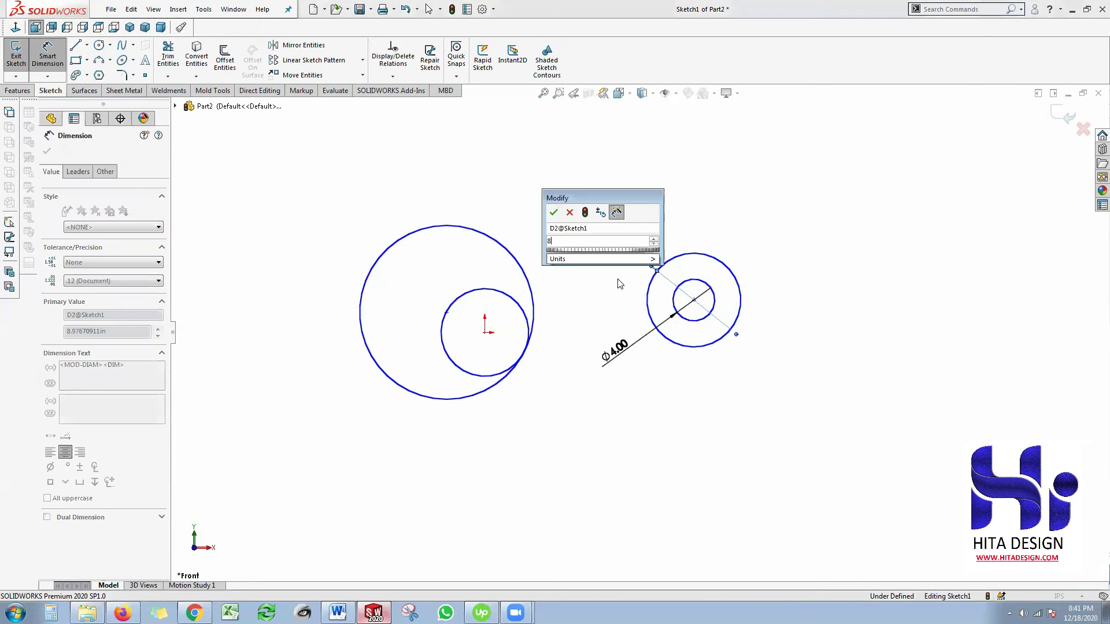
pyautogui.write('8')
pyautogui.press('Return')
pyautogui.press('Escape')
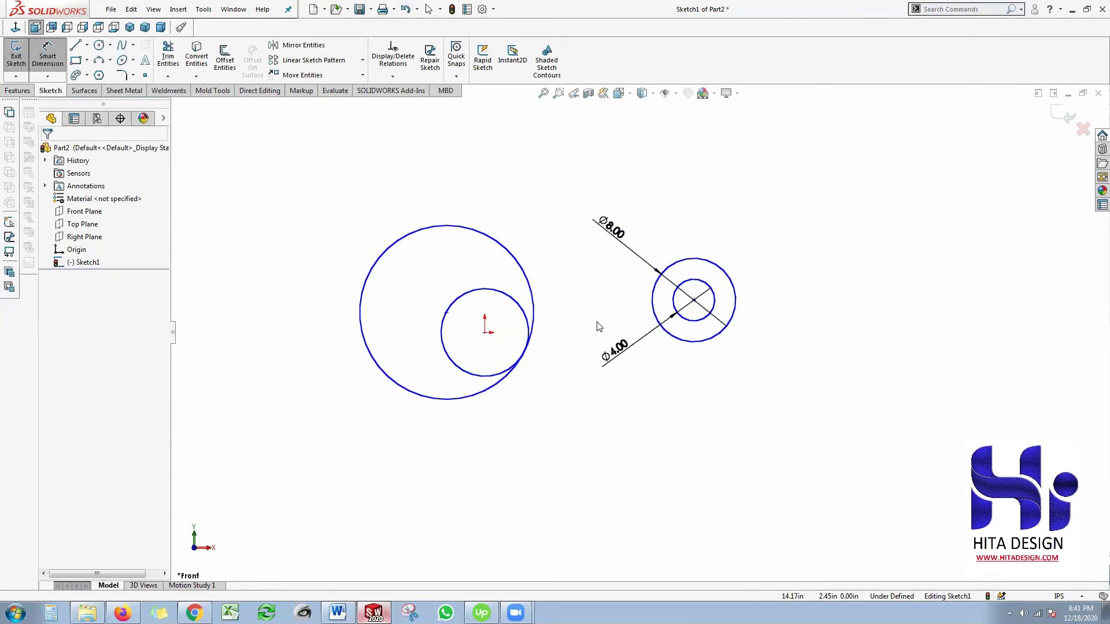
# Delete the origin circle and the larger circle tangent to it.
pyautogui.moveTo(559, 427); pyautogui.dragTo(348, 253)
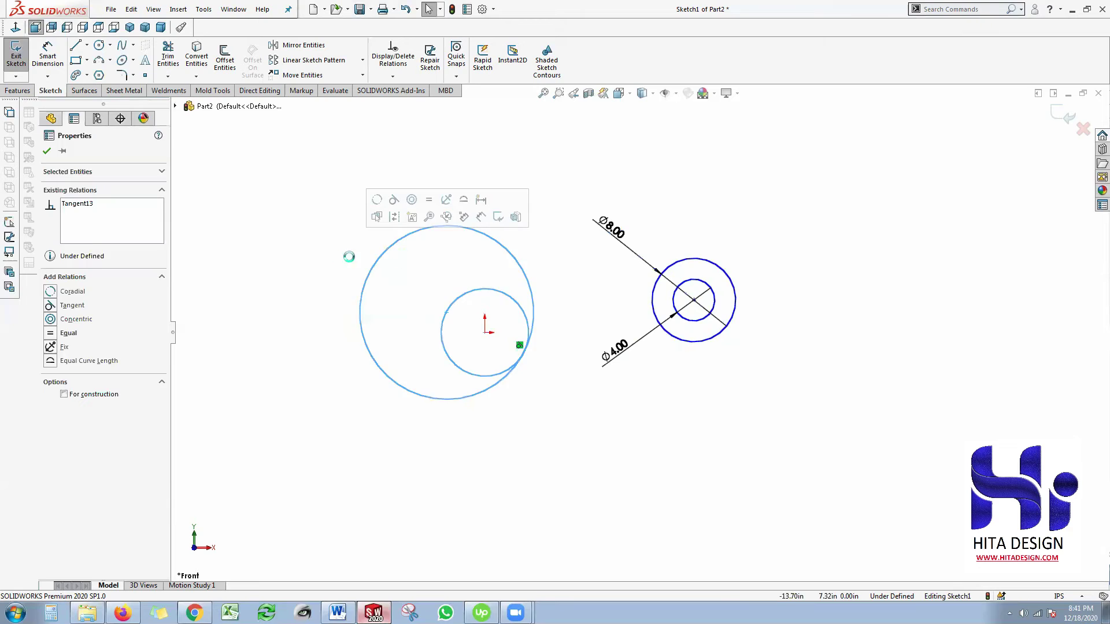
pyautogui.press('Delete')
# Move the concentric circles by their shared center to about 8.32 in directly above the origin.
pyautogui.scroll(2, 688, 376)
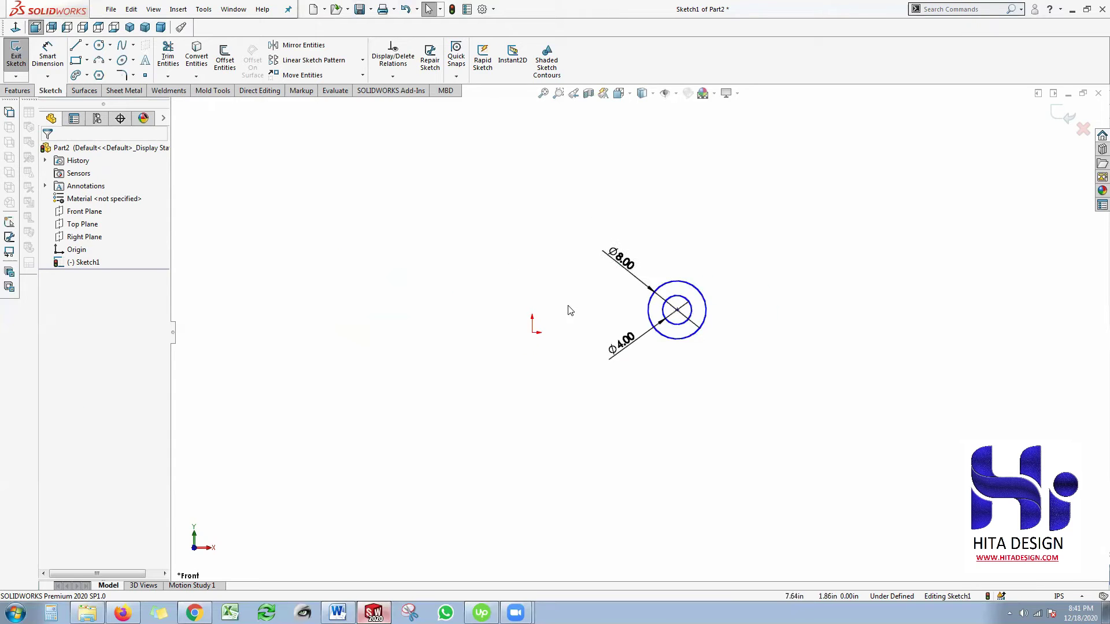
pyautogui.scroll(-2, 561, 281)
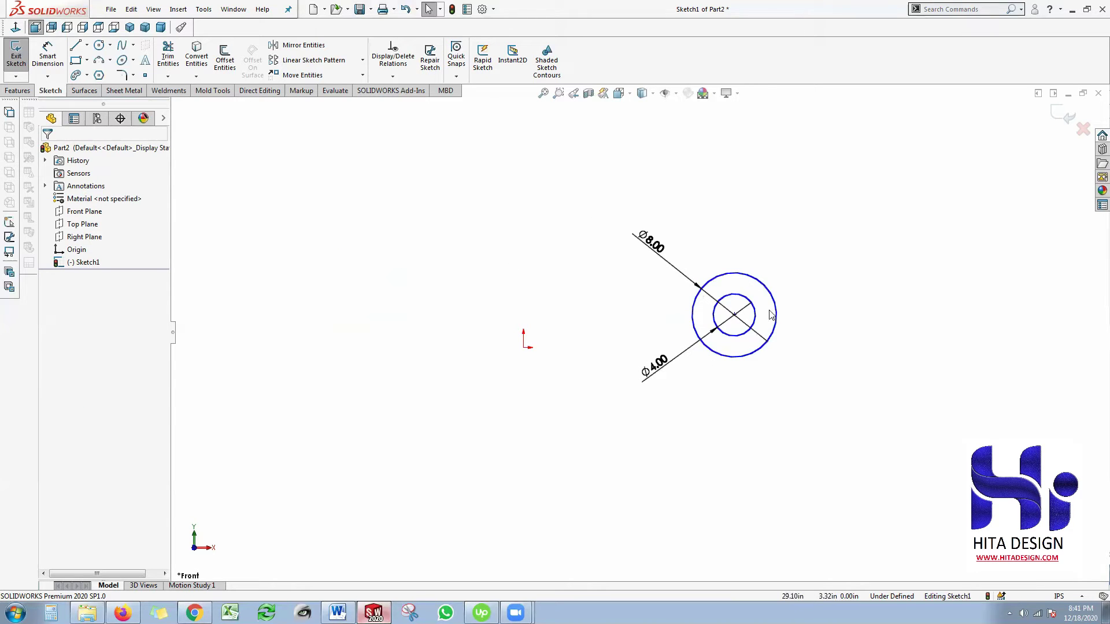
pyautogui.moveTo(734, 317); pyautogui.dragTo(526, 265)
pyautogui.click(616, 349)
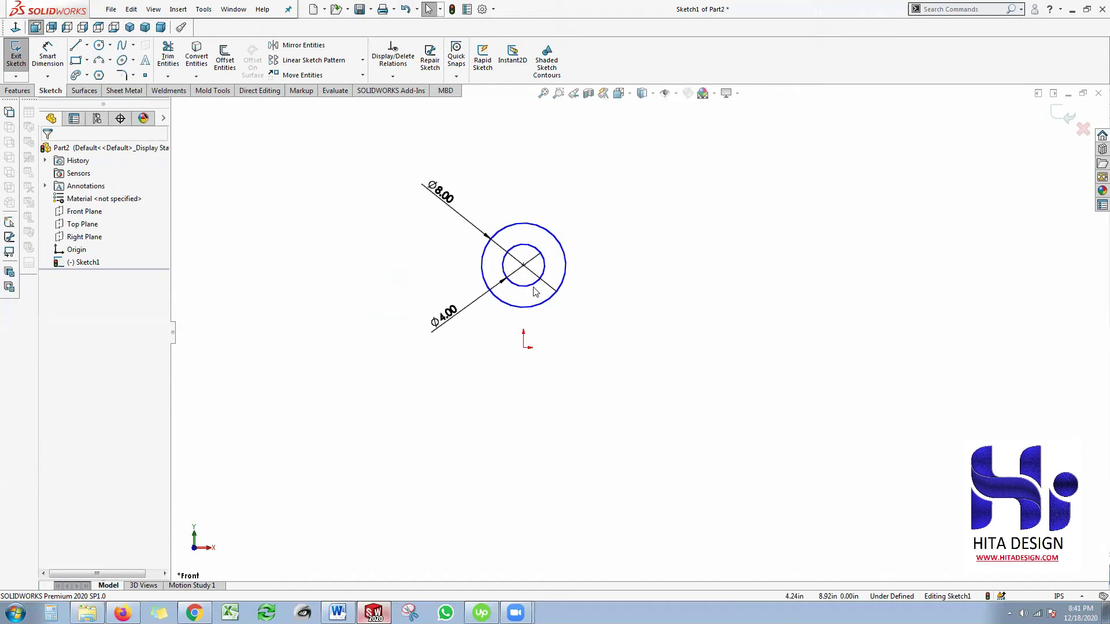
pyautogui.scroll(2, 541, 280)
pyautogui.scroll(-2, 496, 236)
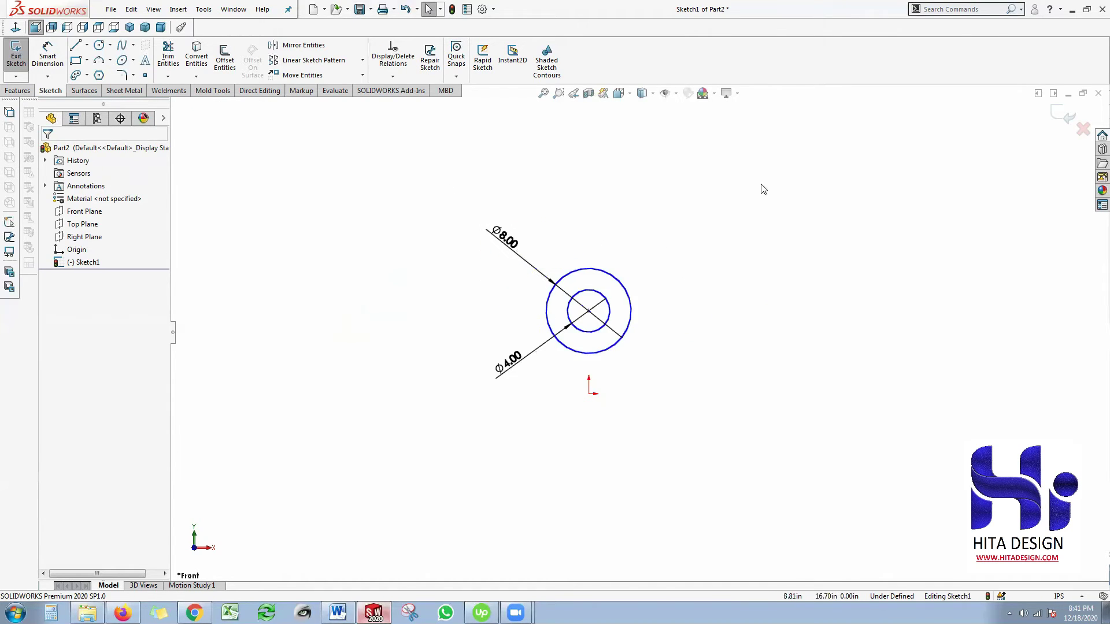
pyautogui.scroll(-2, 591, 289)
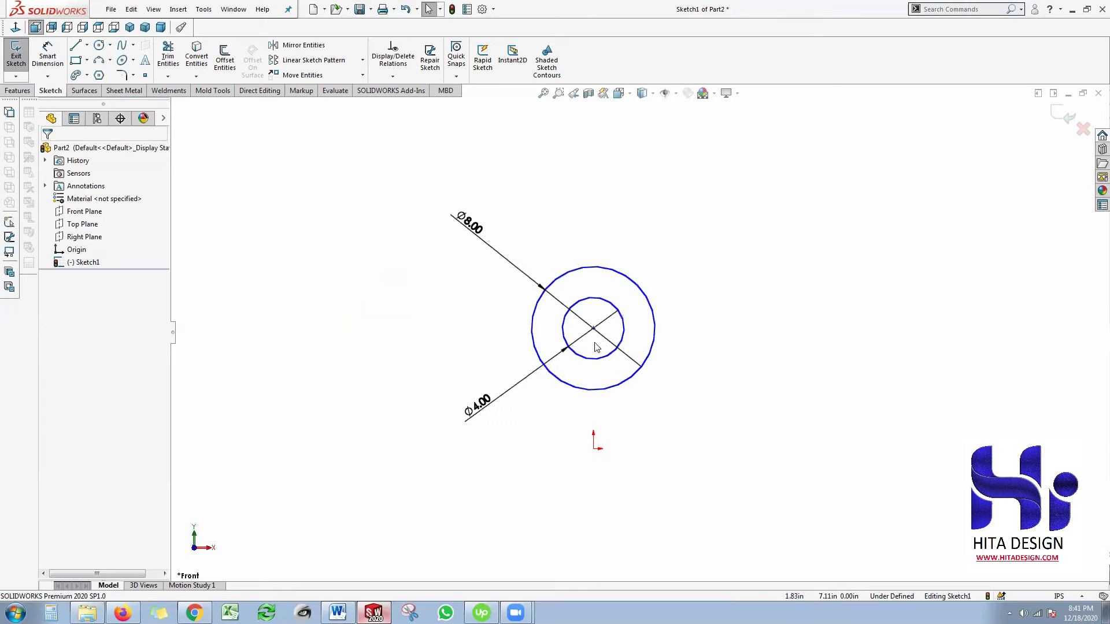
pyautogui.scroll(2, 616, 353)
pyautogui.scroll(-2, 635, 346)
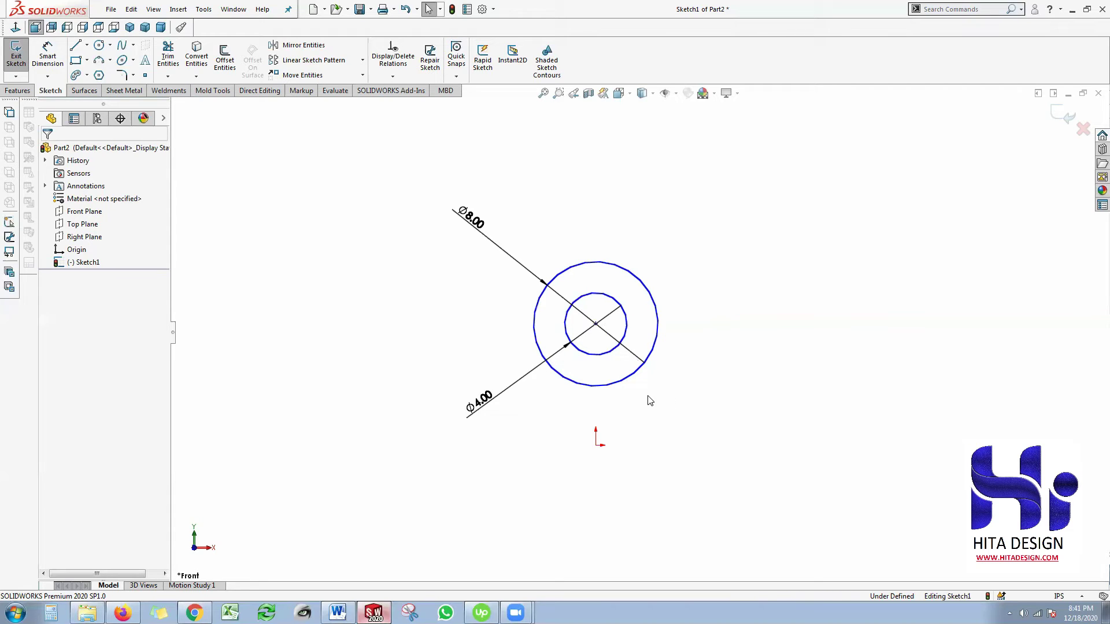
pyautogui.moveTo(596, 325)
pyautogui.mouseDown()
pyautogui.moveTo(596, 300)
pyautogui.moveTo(595, 316)
pyautogui.mouseUp()
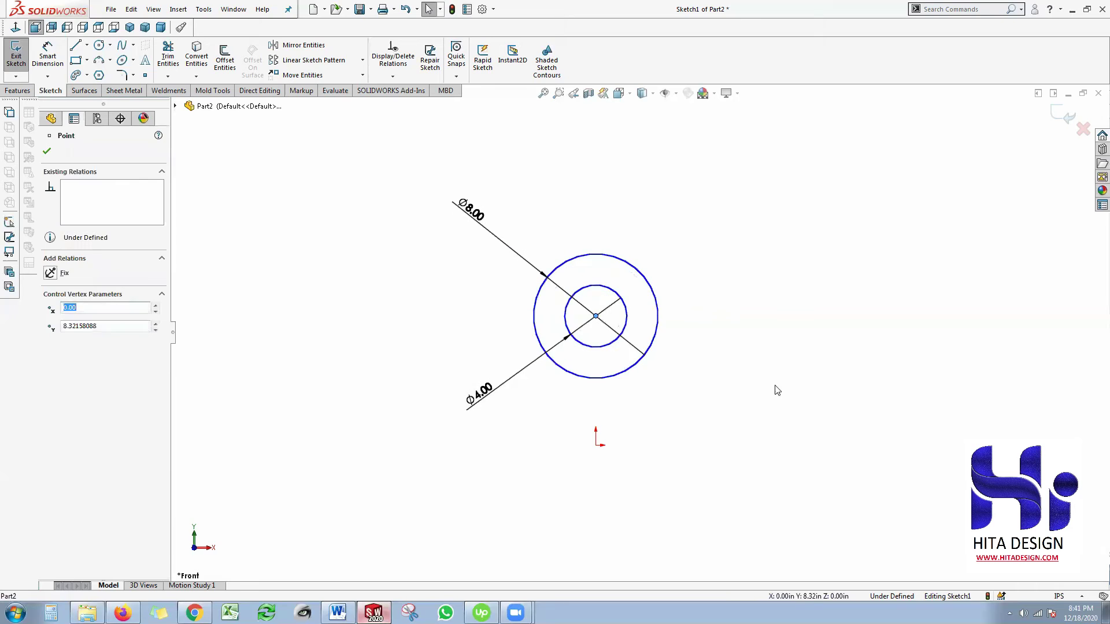
pyautogui.click(778, 390)
# Dimension the vertical distance from the circles' center to the origin and set it to 8 in.
pyautogui.click(48, 55)
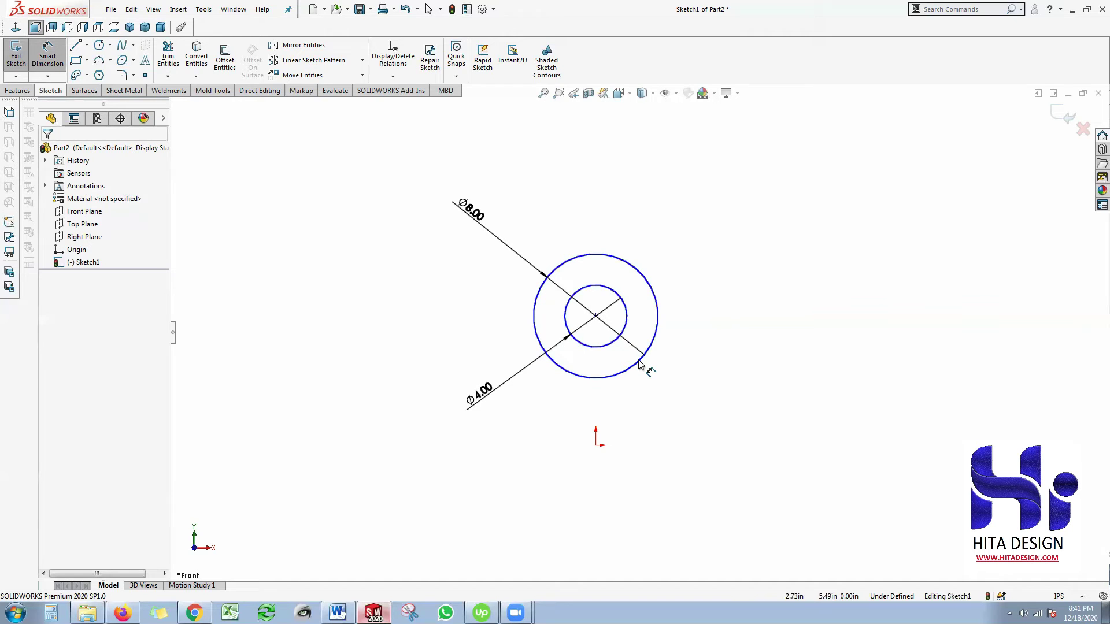
pyautogui.click(596, 316)
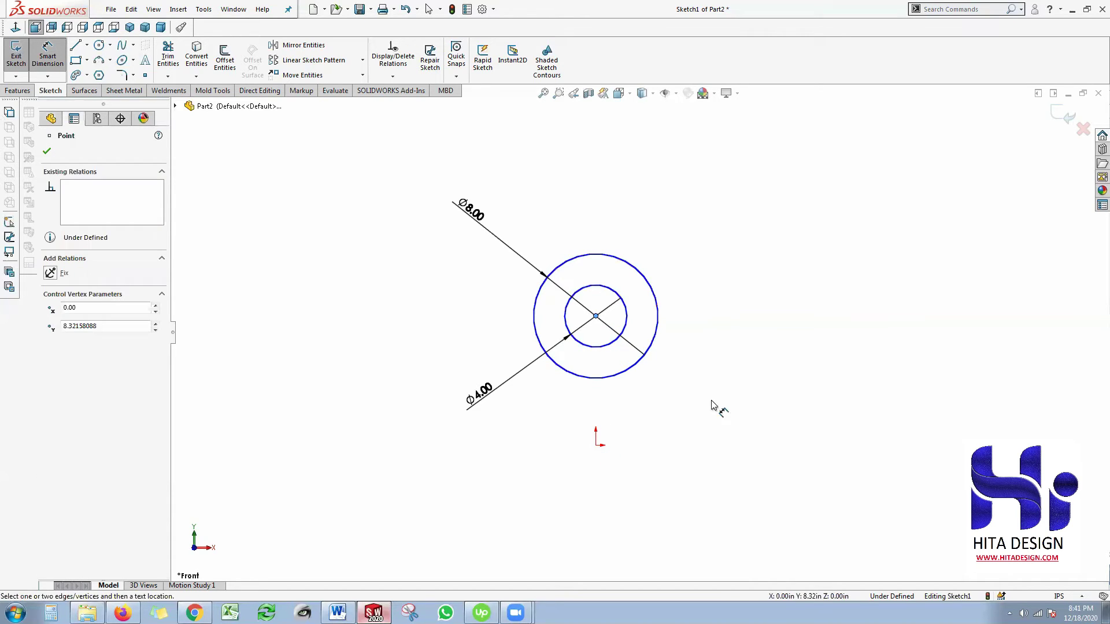
pyautogui.click(728, 394)
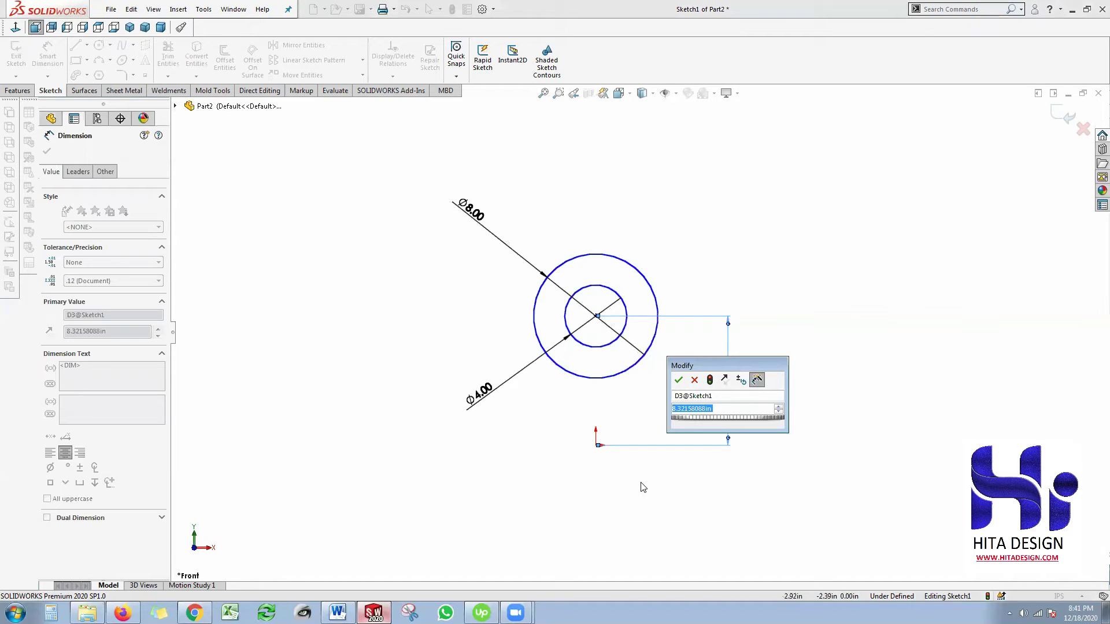
pyautogui.write('8')
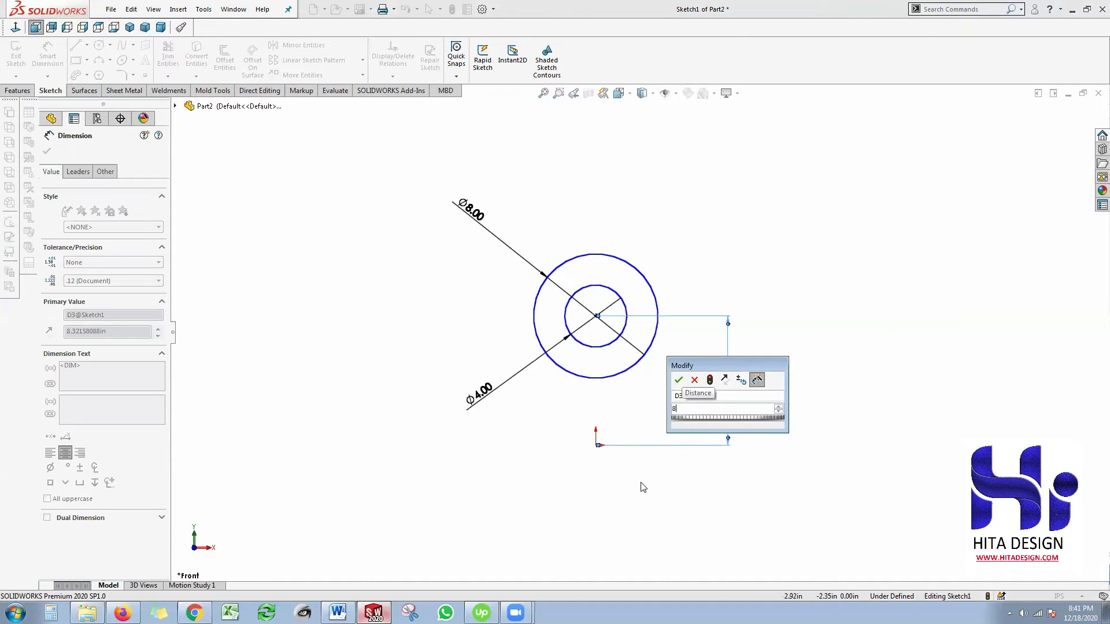
pyautogui.press('Return')
pyautogui.press('Escape')
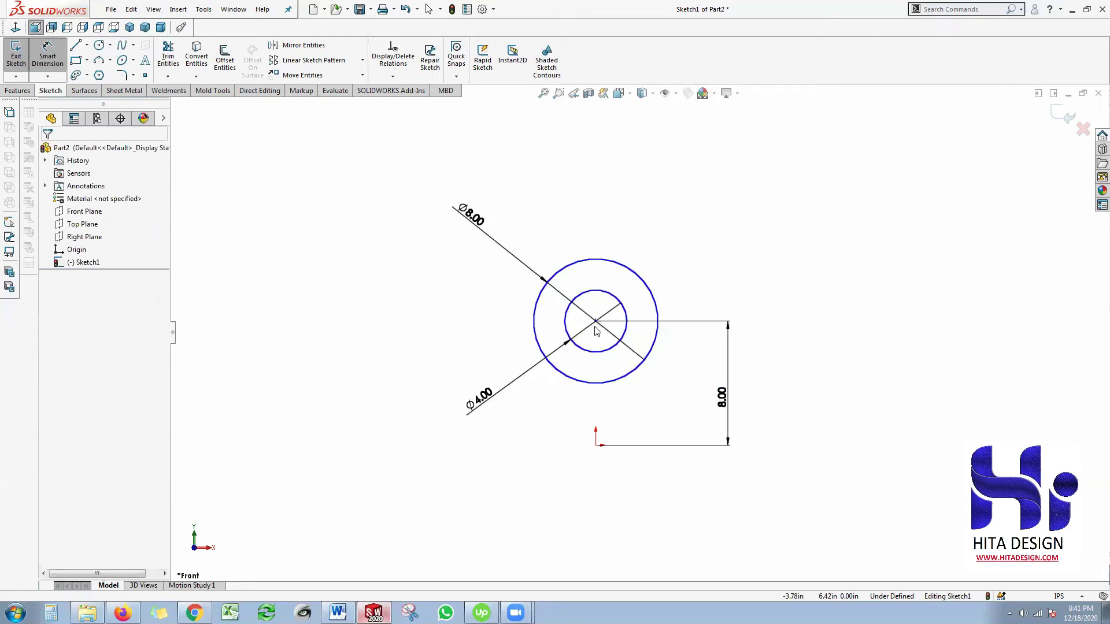
pyautogui.press('Escape')
# Add a Vertical relation between the circles' shared center and the origin.
pyautogui.moveTo(578, 321)
pyautogui.mouseDown()
pyautogui.moveTo(625, 317)
pyautogui.moveTo(596, 311)
pyautogui.mouseUp()
pyautogui.moveTo(601, 437); pyautogui.dragTo(602, 438)
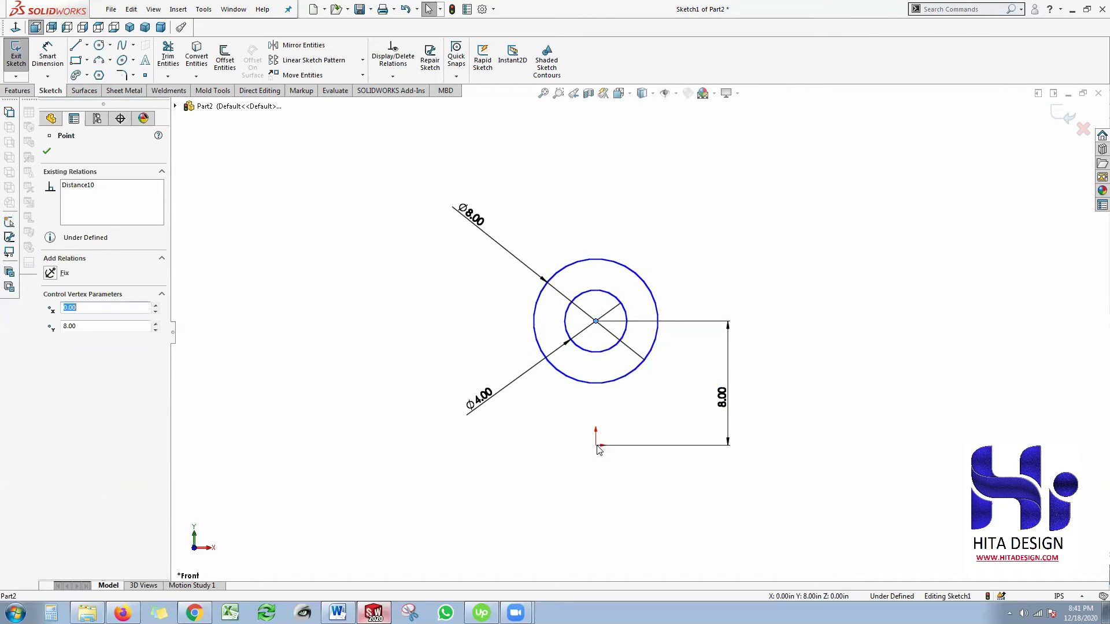
pyautogui.keyDown('ctrl'); pyautogui.click(596, 445); pyautogui.keyUp('ctrl')
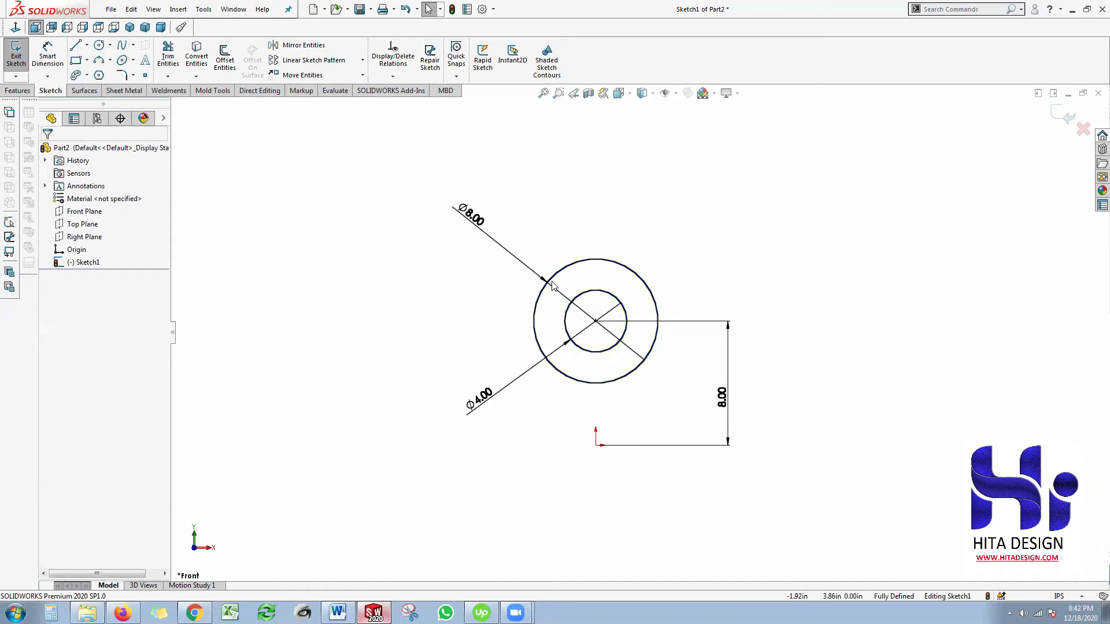
# Move the outer circle's 8 in diameter dimension closer to the circle.
pyautogui.moveTo(524, 247); pyautogui.dragTo(521, 244)
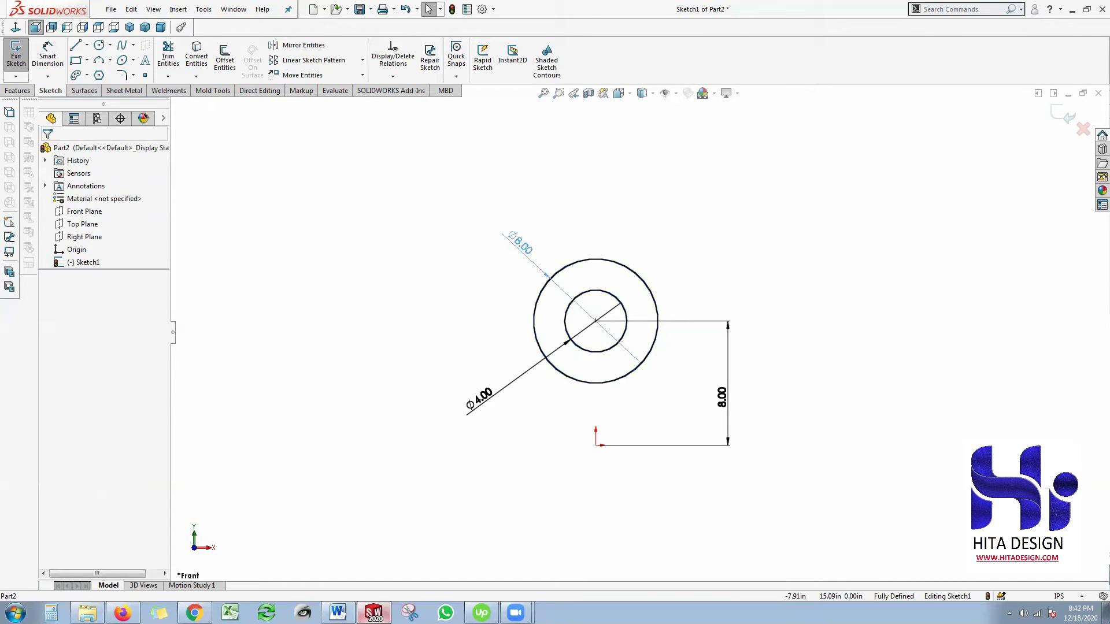
pyautogui.press('Escape')
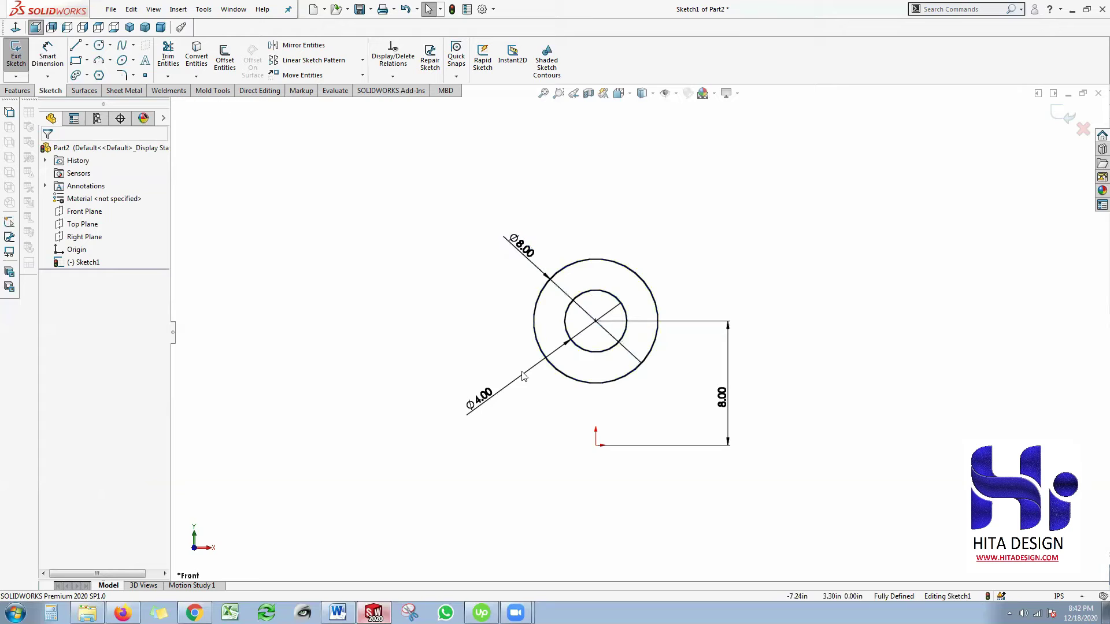
# Move the inner circle's 4 in diameter dimension closer to the circles.
pyautogui.moveTo(482, 395); pyautogui.dragTo(521, 373)
pyautogui.press('Escape')
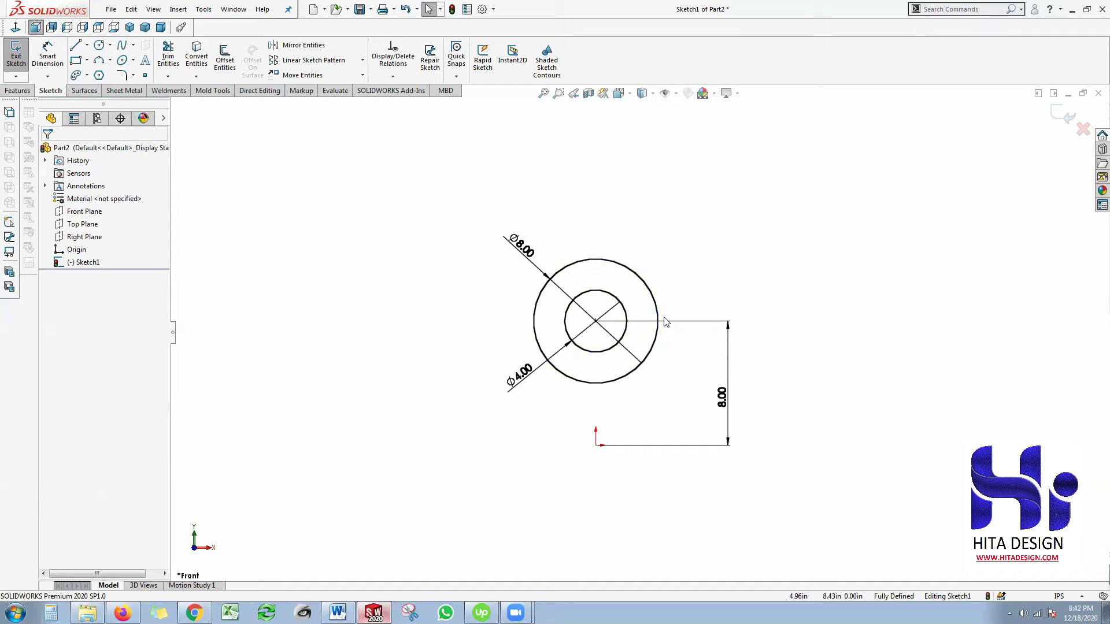
# Examine the existing relations and definition status of the inner and outer circles.
pyautogui.click(655, 283)
pyautogui.click(605, 299)
pyautogui.click(606, 297)
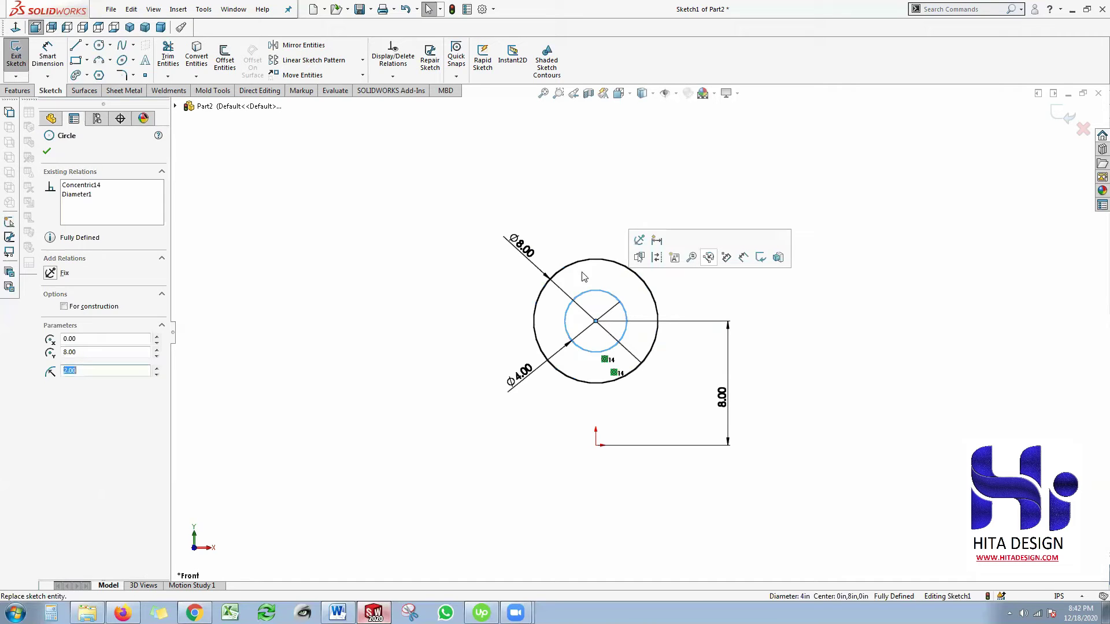
pyautogui.click(608, 271)
pyautogui.click(580, 261)
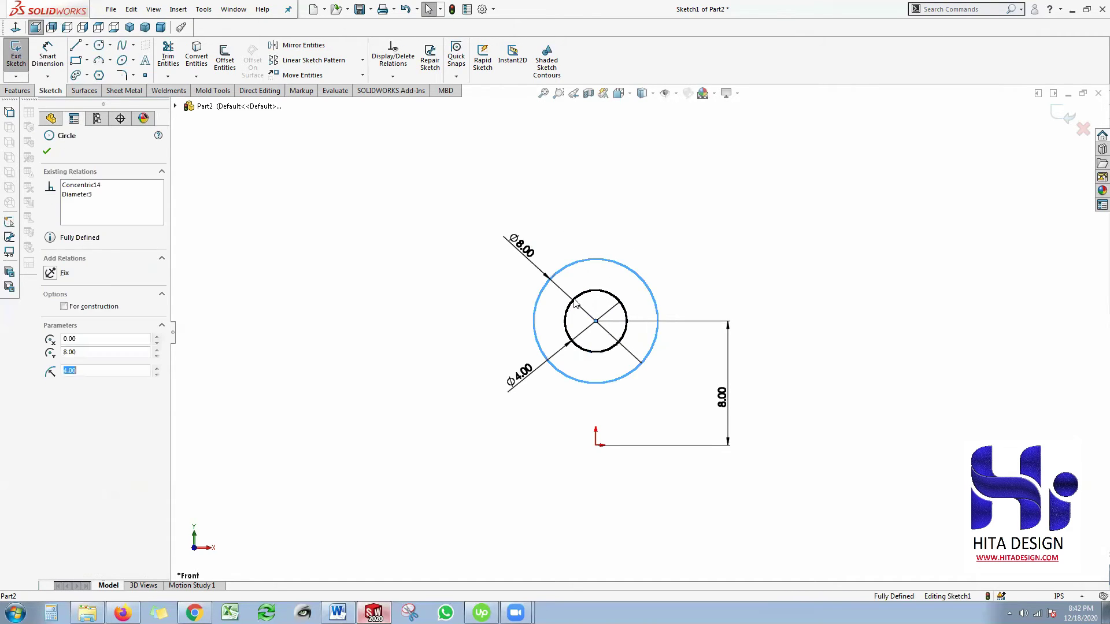
pyautogui.click(597, 297)
pyautogui.click(594, 290)
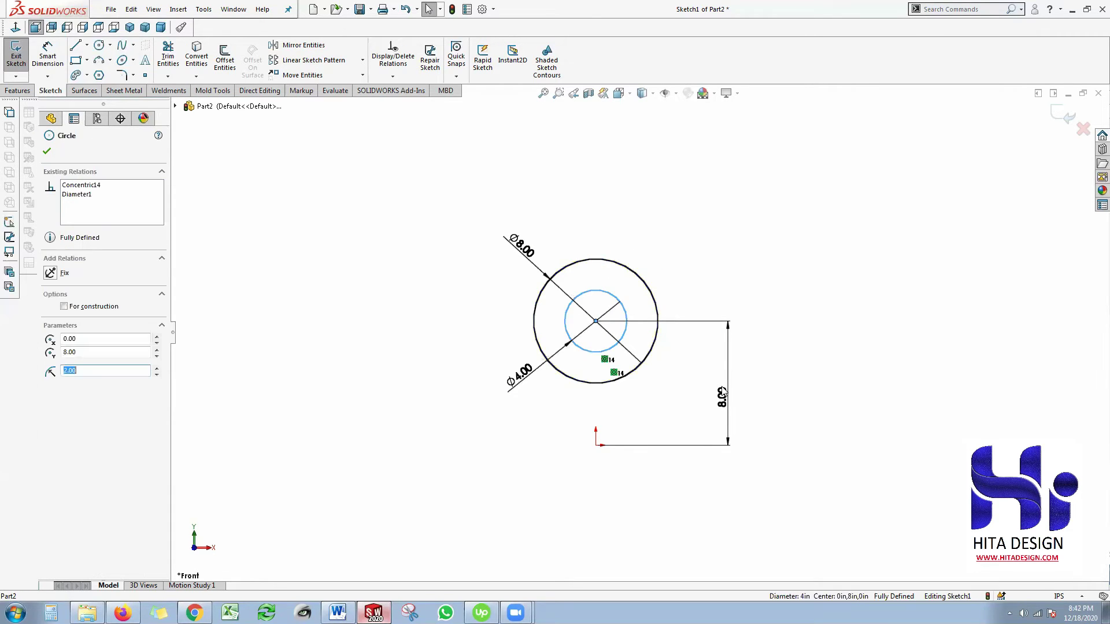
# Delete the 8 in vertical dimension and move the circles' shared center up to about 8.69 in above the origin.
pyautogui.click(754, 410)
pyautogui.click(726, 403)
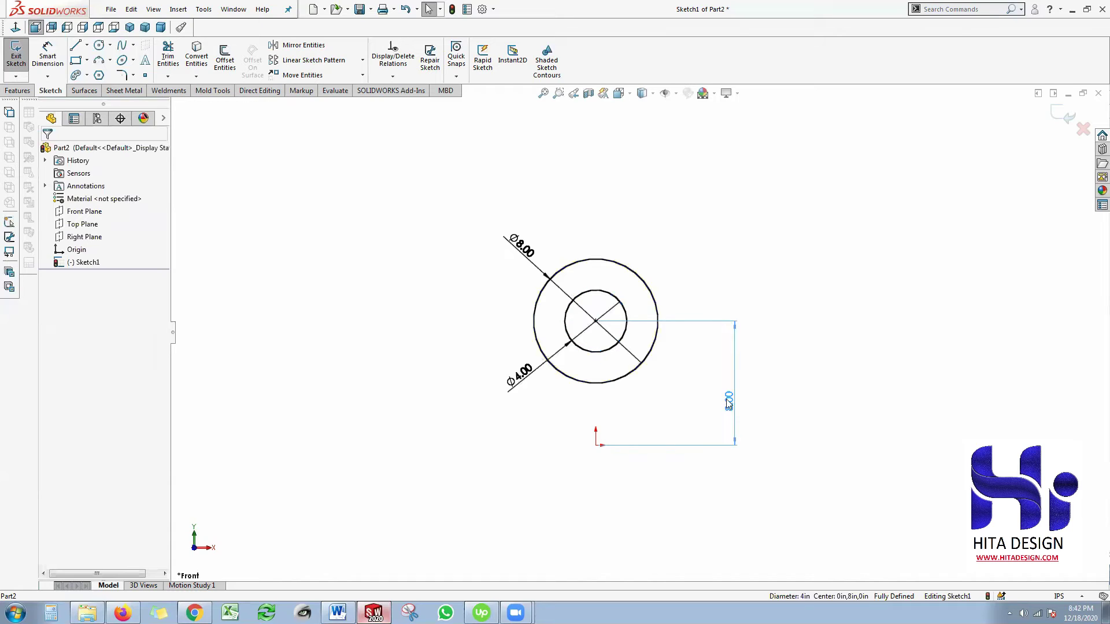
pyautogui.press('Delete')
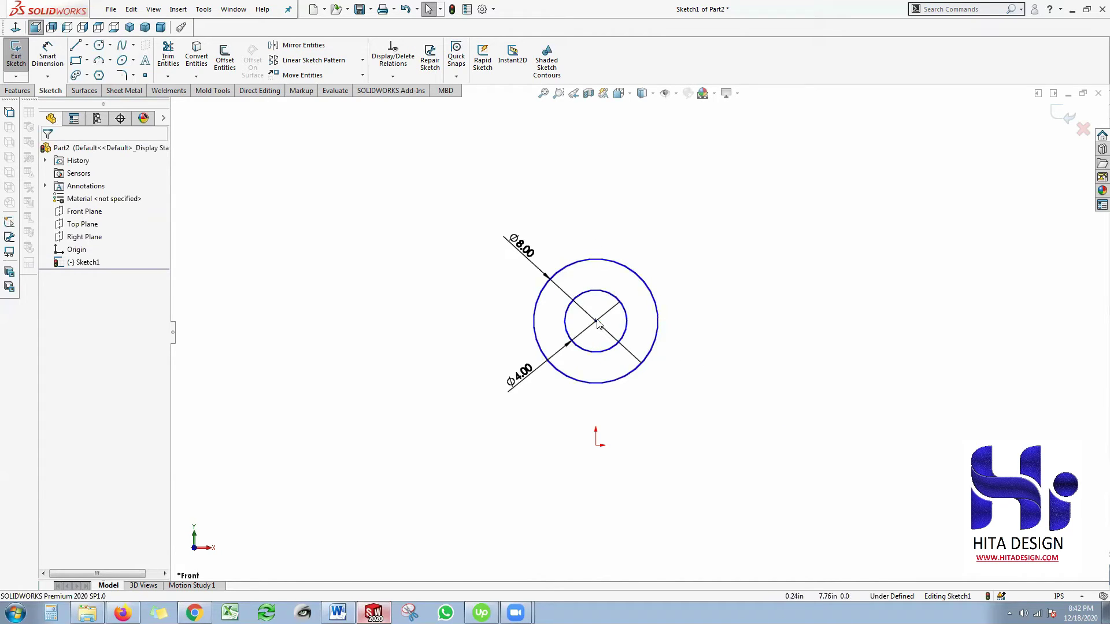
pyautogui.moveTo(596, 321); pyautogui.dragTo(596, 233)
pyautogui.moveTo(608, 333)
pyautogui.mouseDown()
pyautogui.moveTo(587, 327)
pyautogui.moveTo(600, 318)
pyautogui.mouseUp()
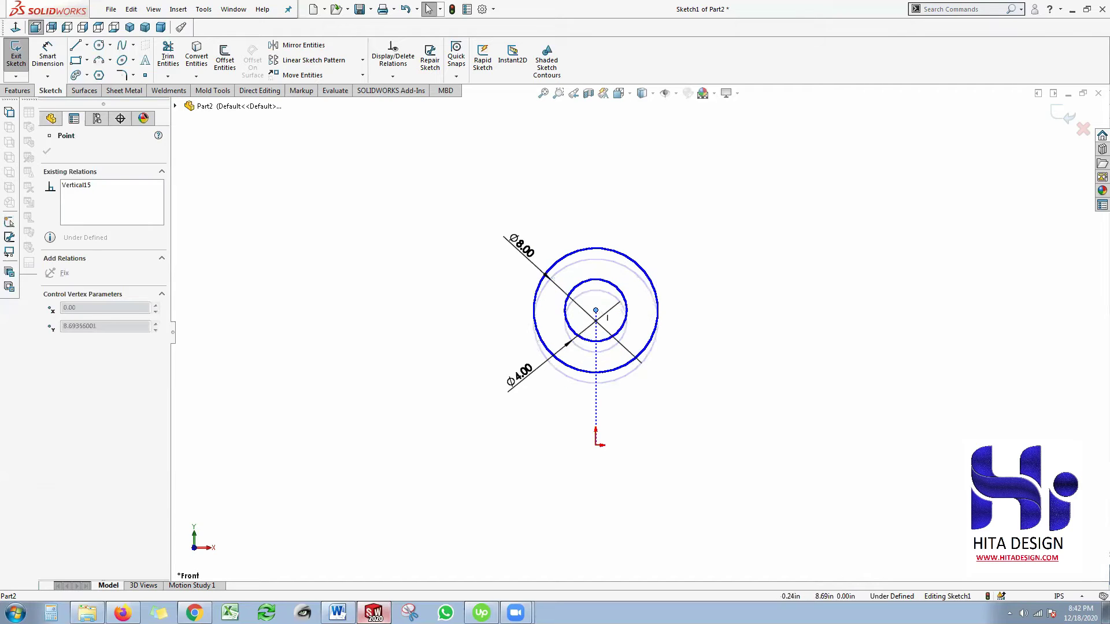
pyautogui.click(714, 444)
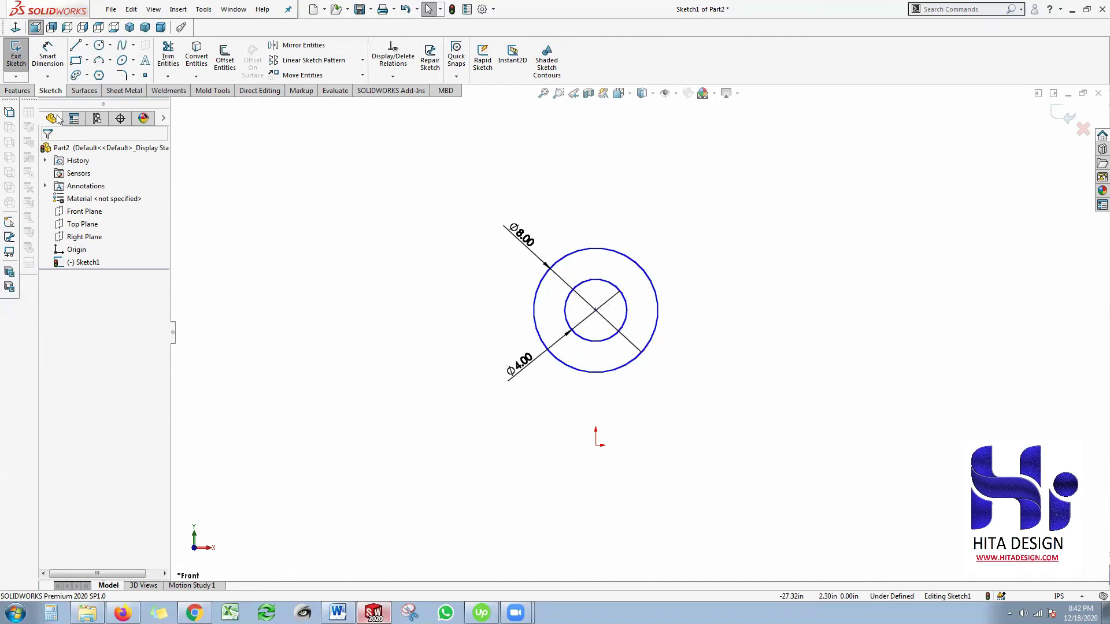
# Draw an upward-bulging three-point arc with a radius of about 3.35 in to the left of the circles.
pyautogui.click(98, 61)
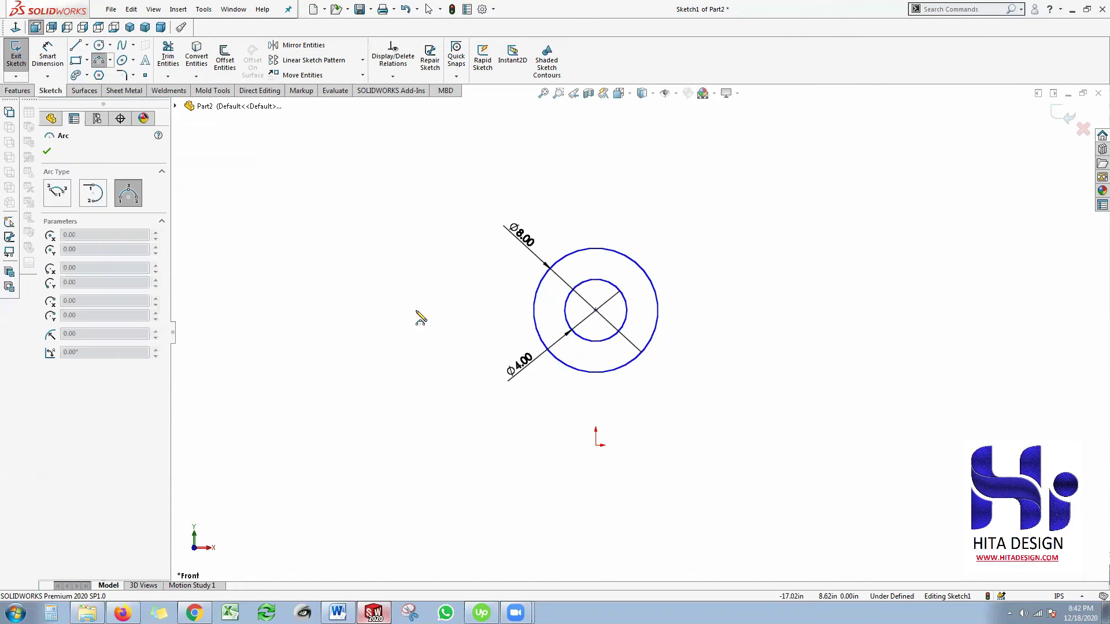
pyautogui.moveTo(419, 311); pyautogui.dragTo(322, 305)
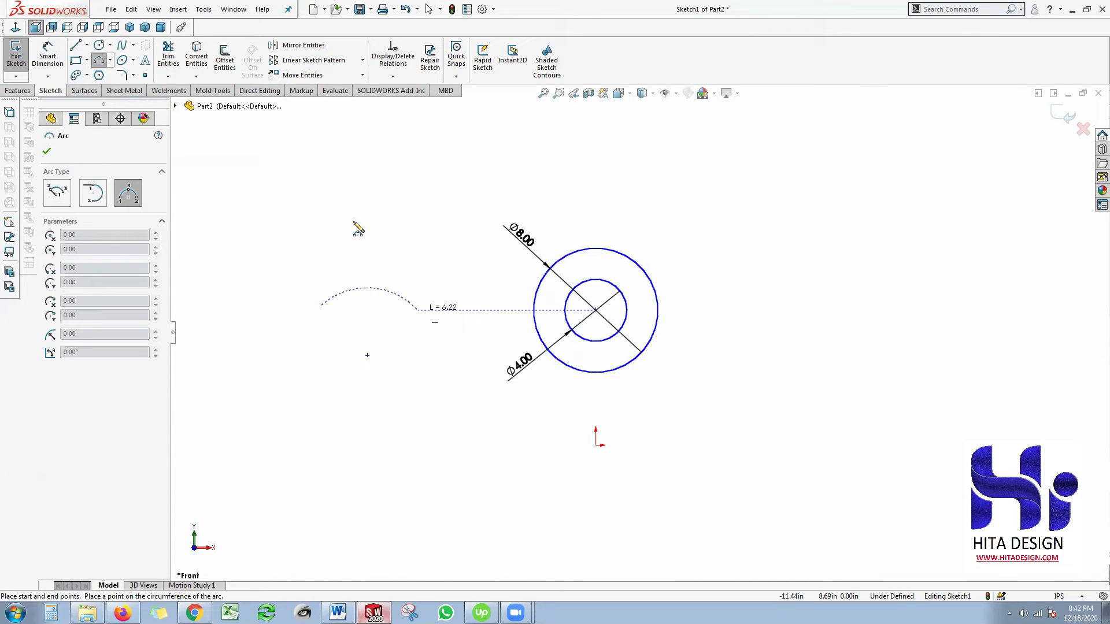
pyautogui.click(357, 280)
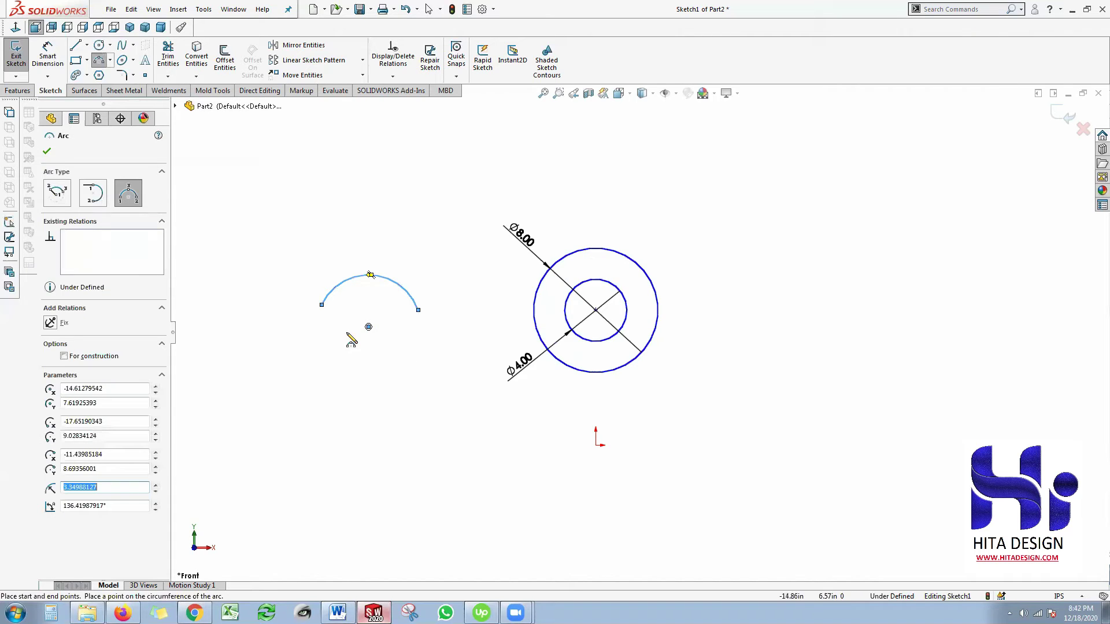
pyautogui.press('Escape')
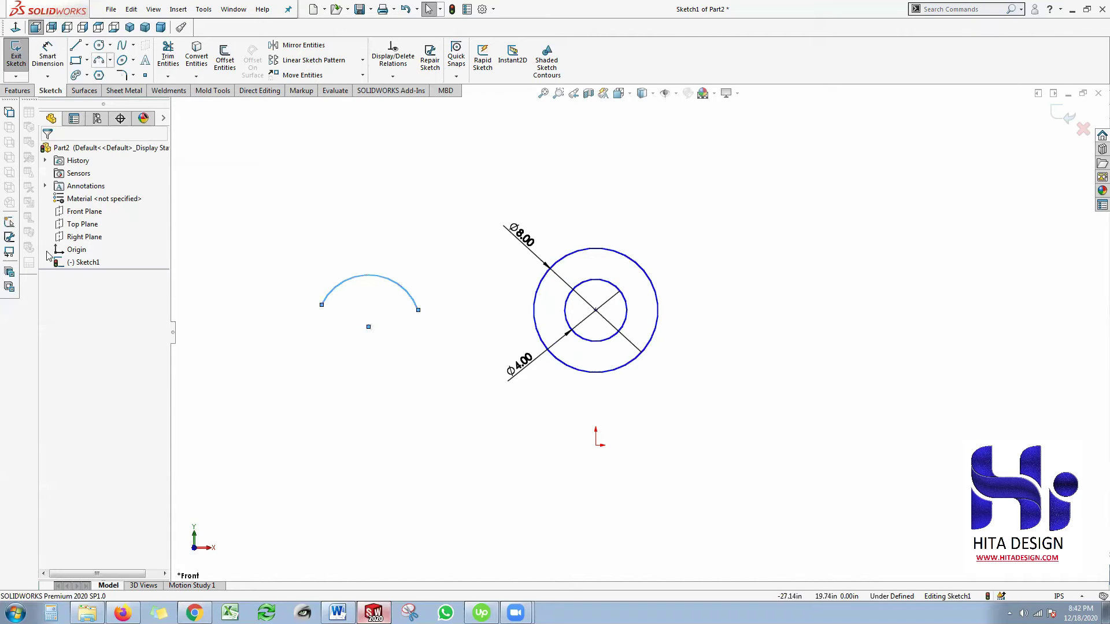
# Draw a second three-point arc, bulging downward with a radius of about 4.95 in, above the first arc.
pyautogui.press('Return')
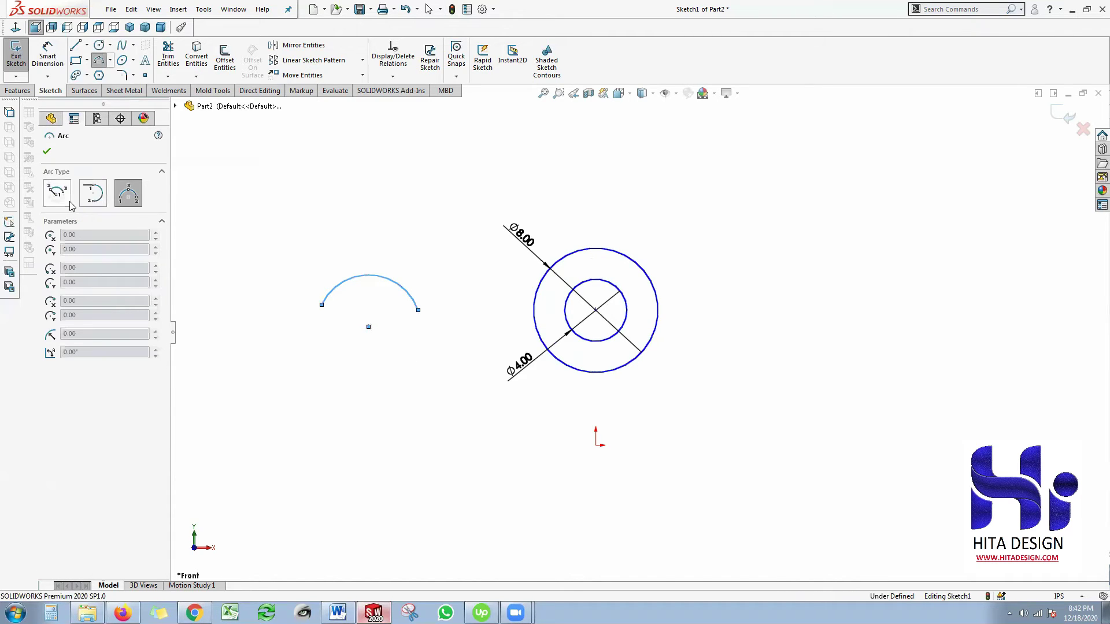
pyautogui.click(369, 191)
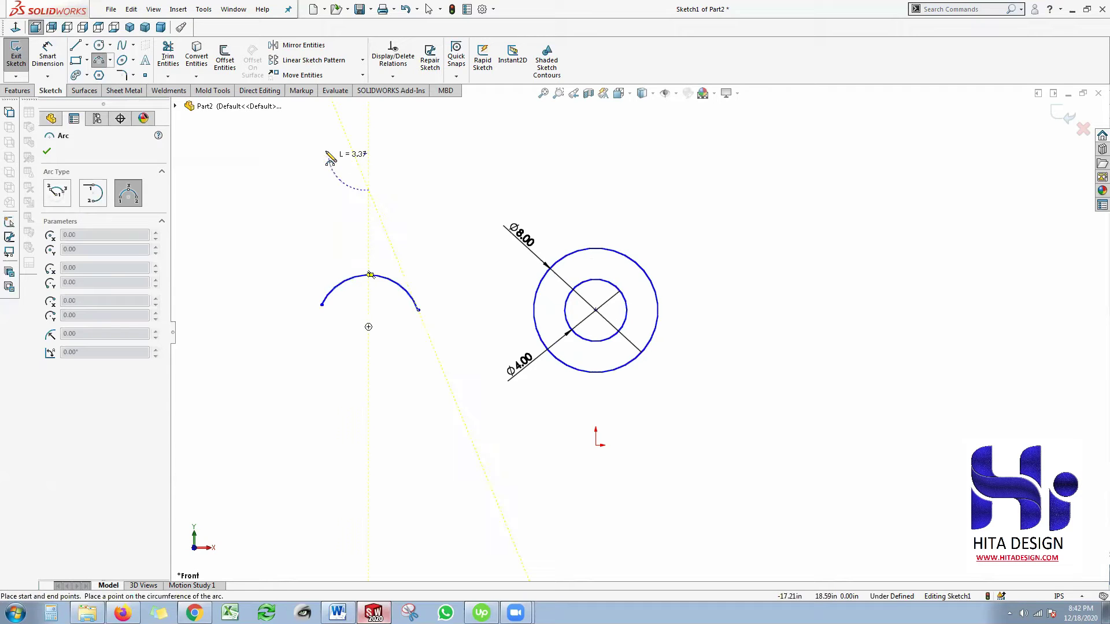
pyautogui.click(461, 146)
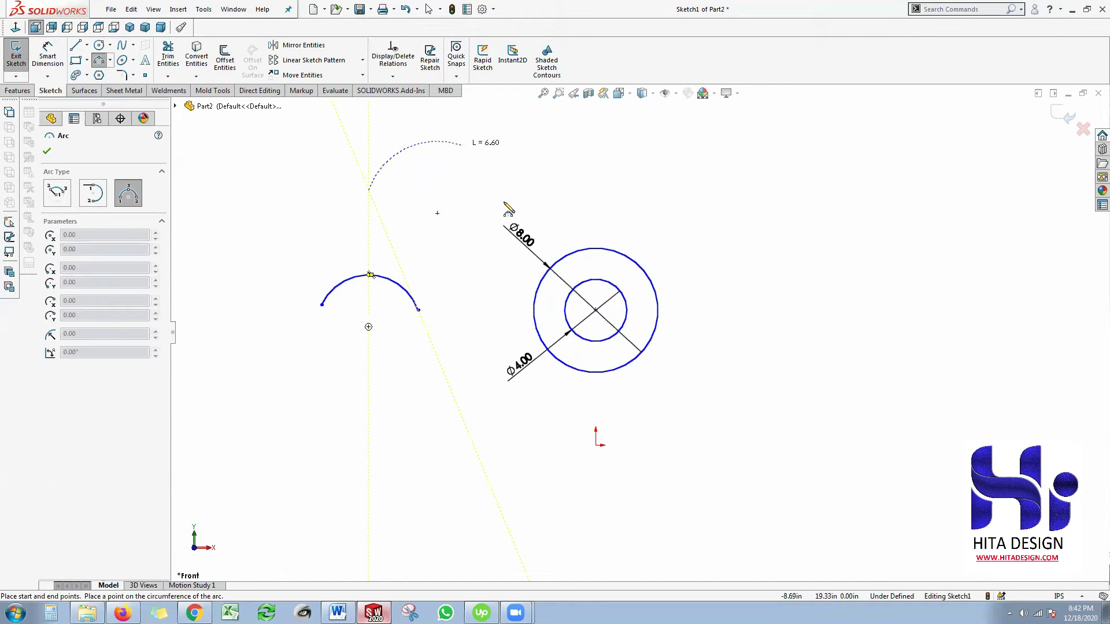
pyautogui.click(418, 184)
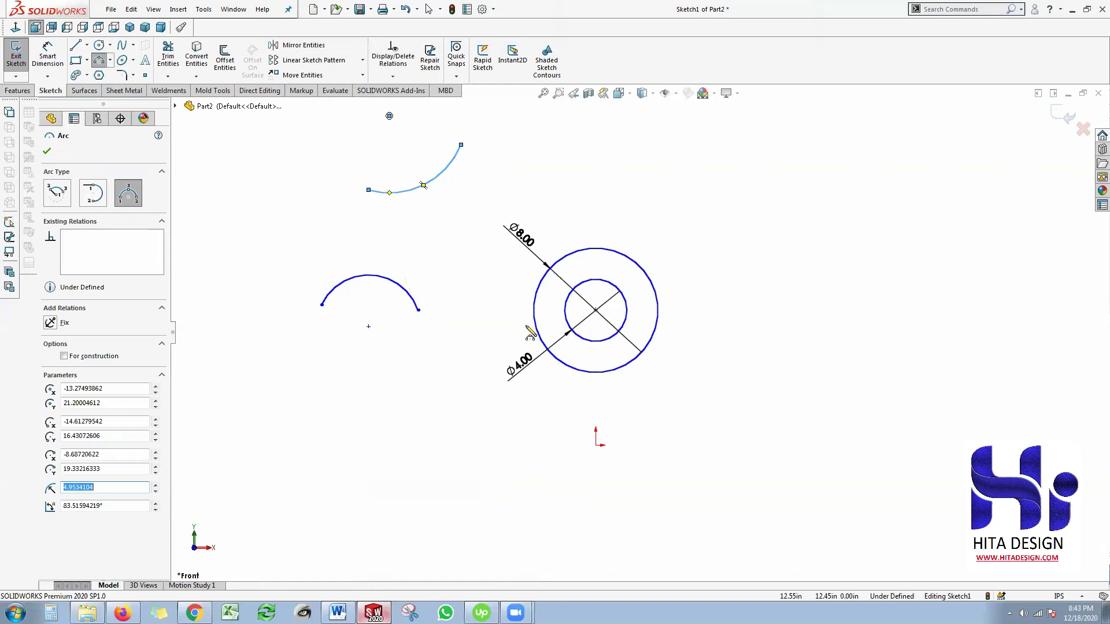
# Draw a slanted line about 8.54 in long to the right of the circles and make it tangent to the outer circle.
pyautogui.click(75, 45)
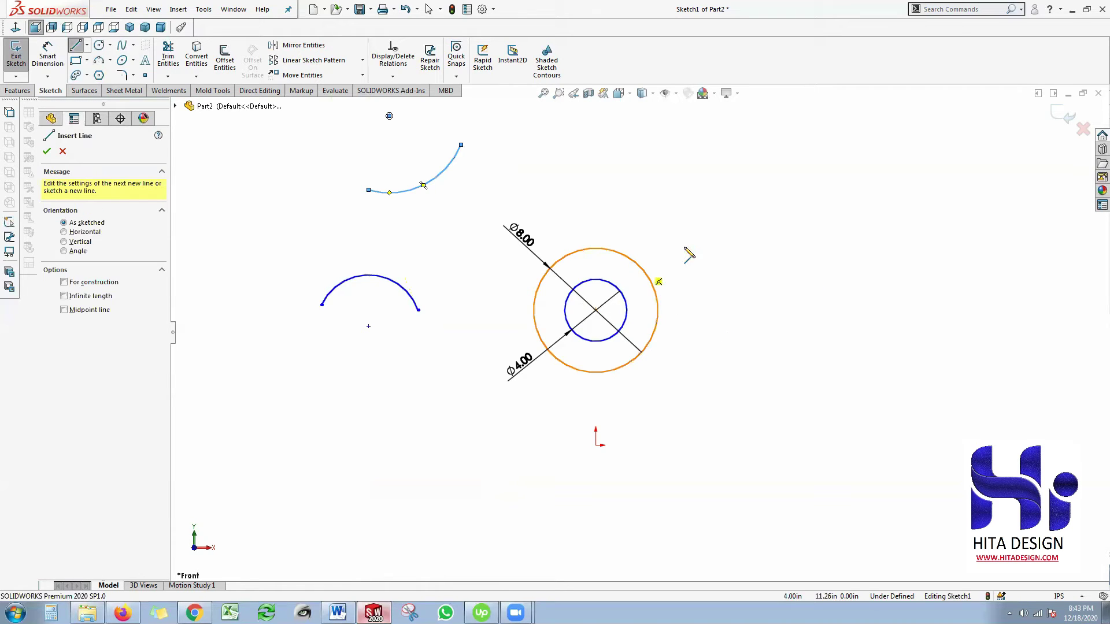
pyautogui.moveTo(672, 216); pyautogui.dragTo(728, 336)
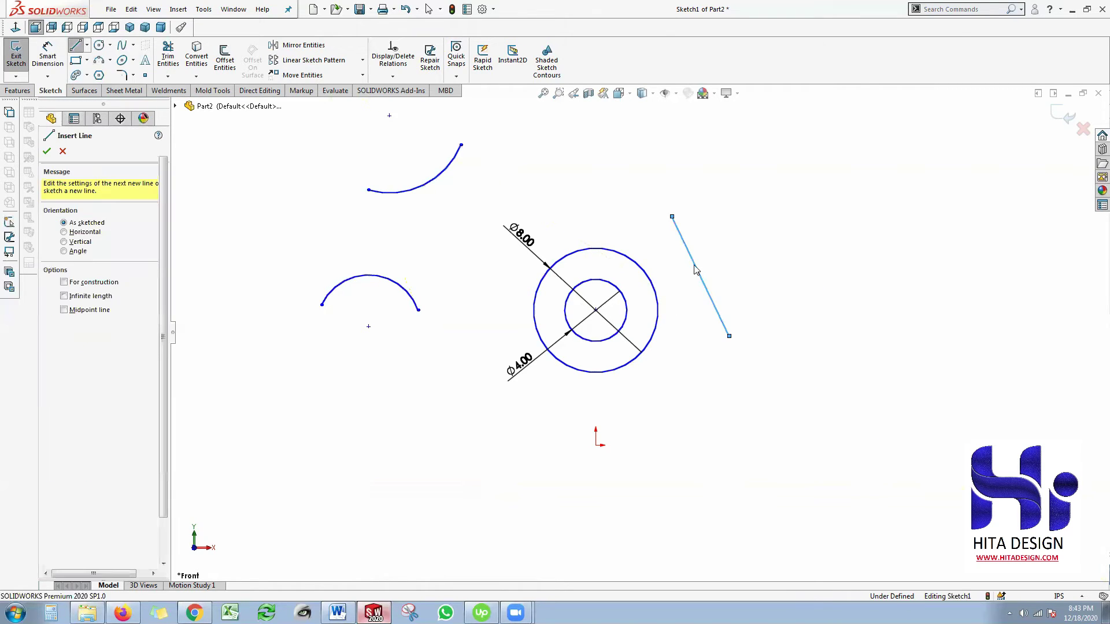
pyautogui.press('Escape')
pyautogui.keyDown('ctrl'); pyautogui.click(650, 277); pyautogui.keyUp('ctrl')
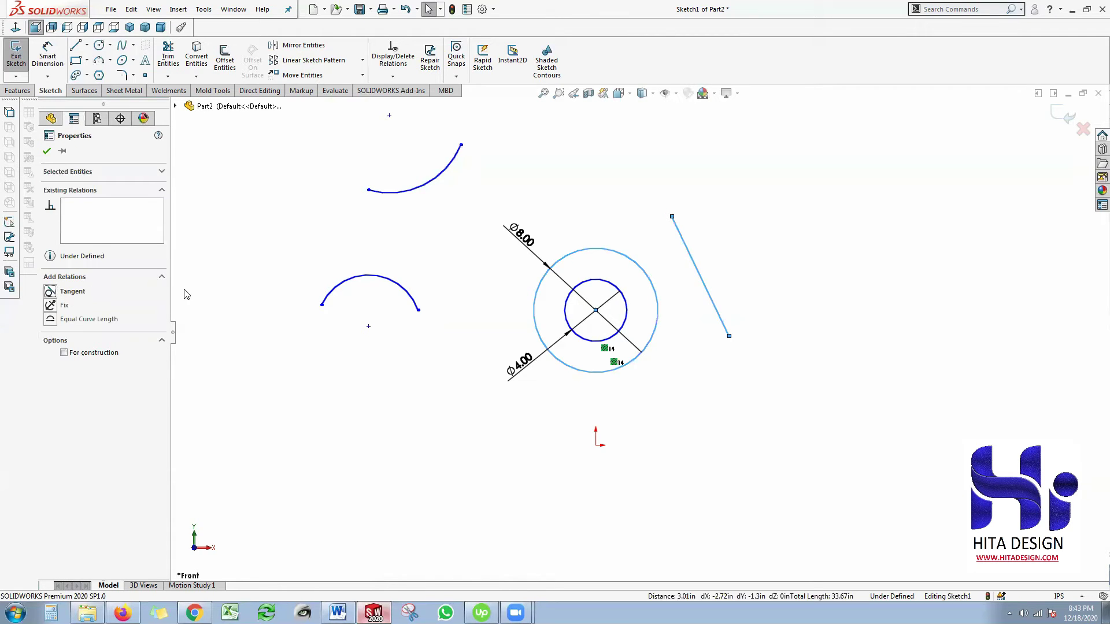
pyautogui.click(689, 251)
# Move the tangent line to test how the circles follow it, and check the line's existing relations.
pyautogui.scroll(-2, 651, 321)
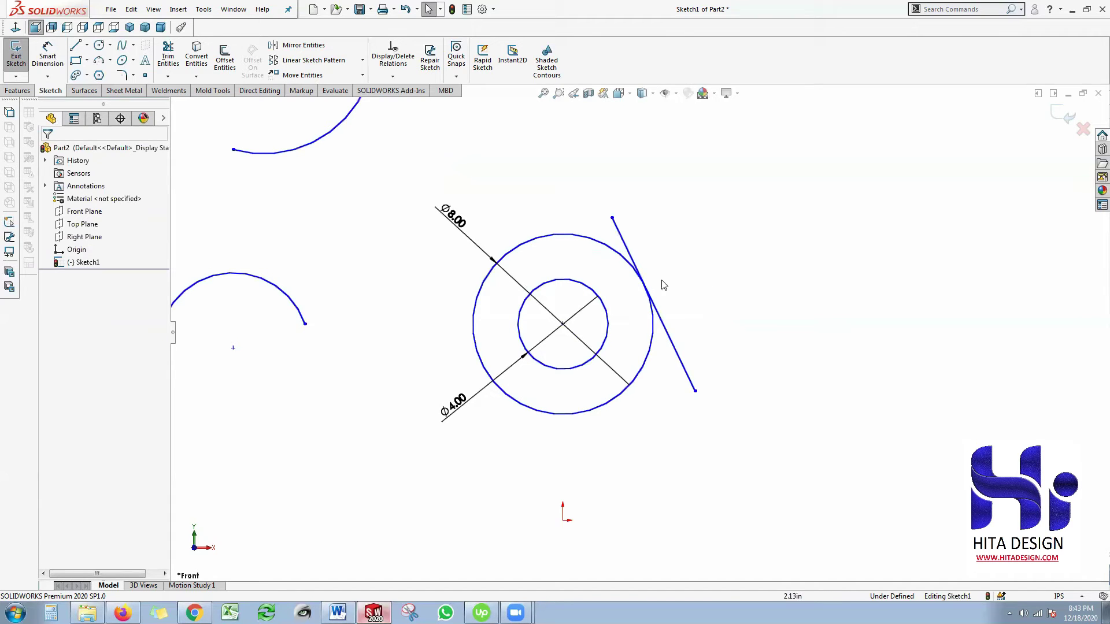
pyautogui.scroll(2, 639, 315)
pyautogui.scroll(-2, 637, 325)
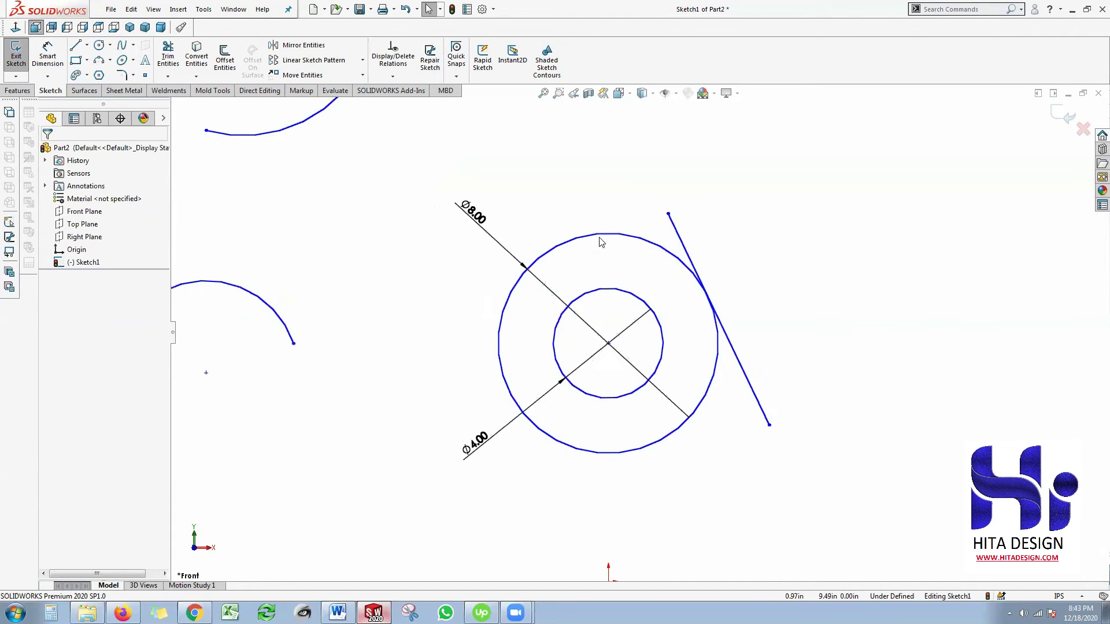
pyautogui.scroll(-1, 688, 308)
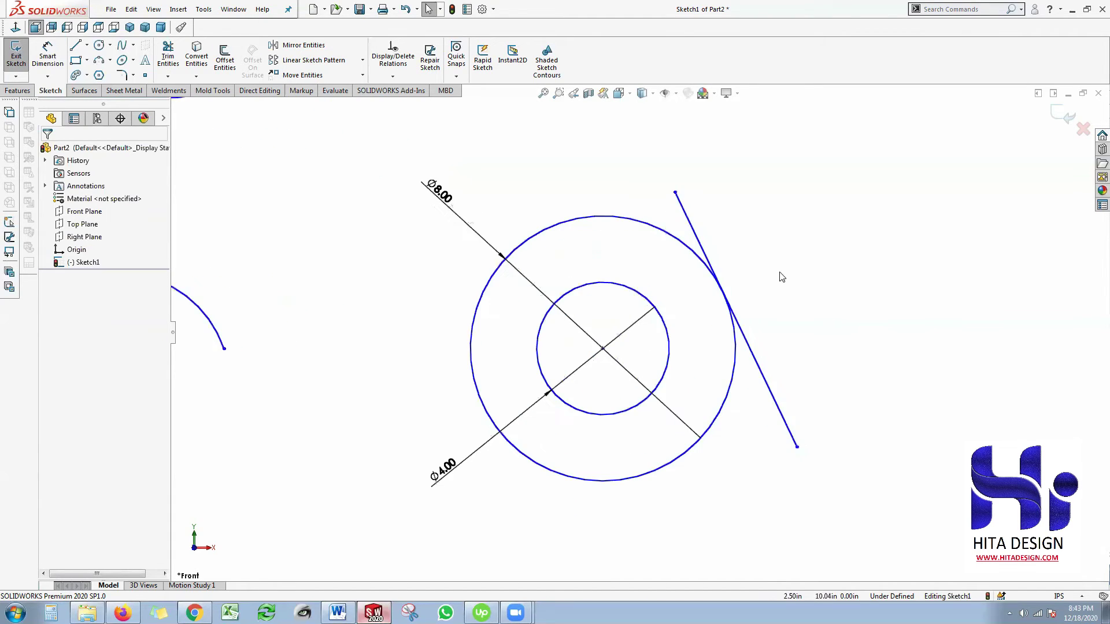
pyautogui.click(772, 375)
pyautogui.moveTo(772, 374); pyautogui.dragTo(755, 368)
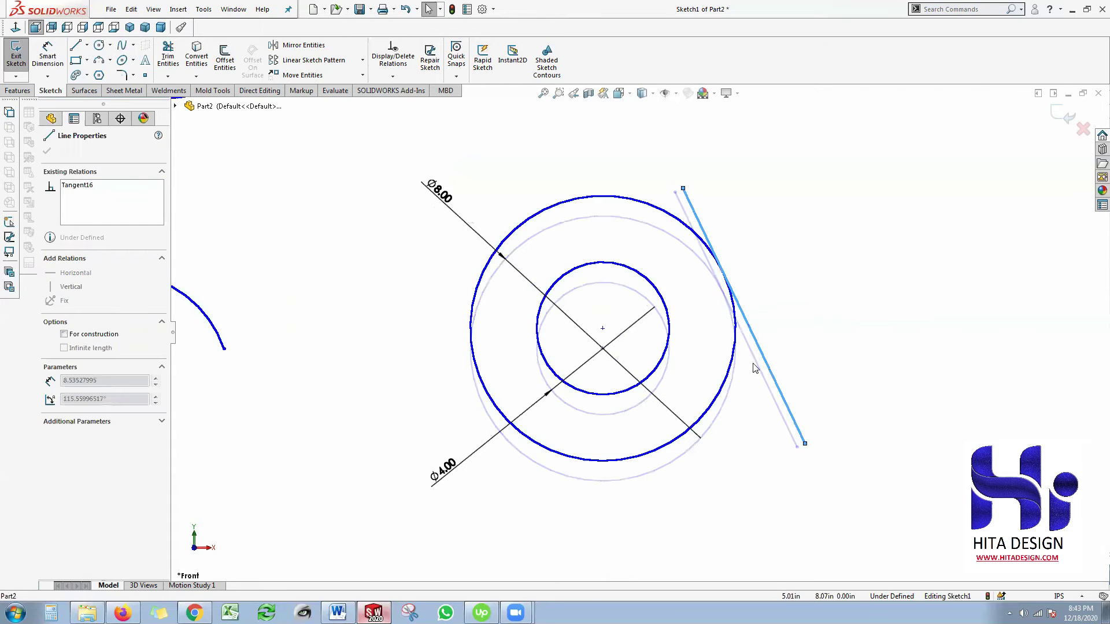
pyautogui.moveTo(806, 330); pyautogui.dragTo(806, 329)
pyautogui.click(813, 248)
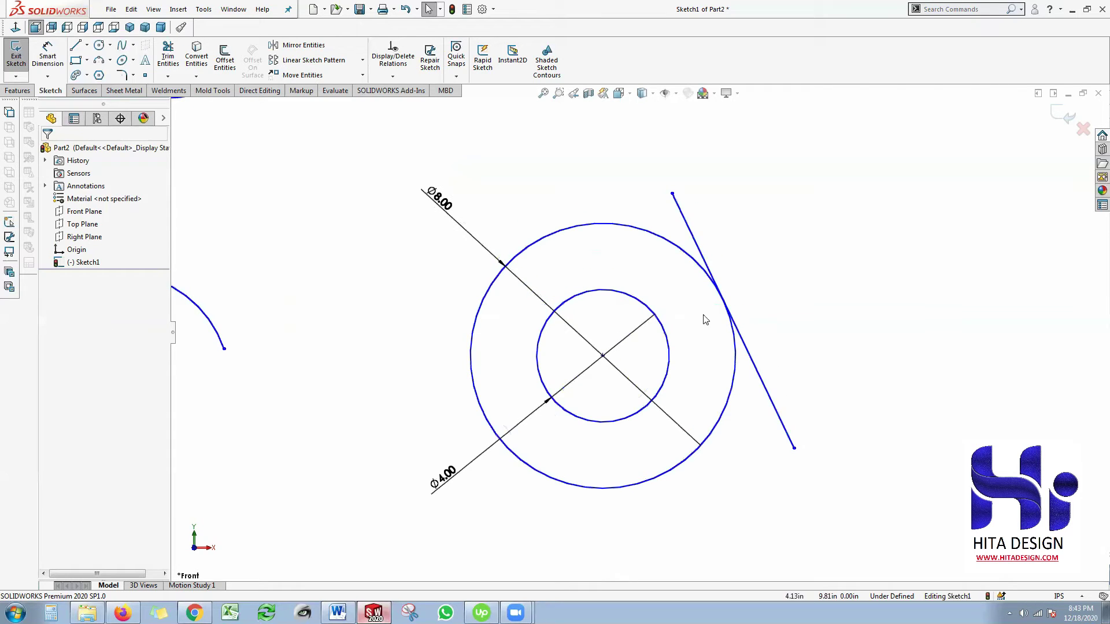
pyautogui.scroll(2, 706, 284)
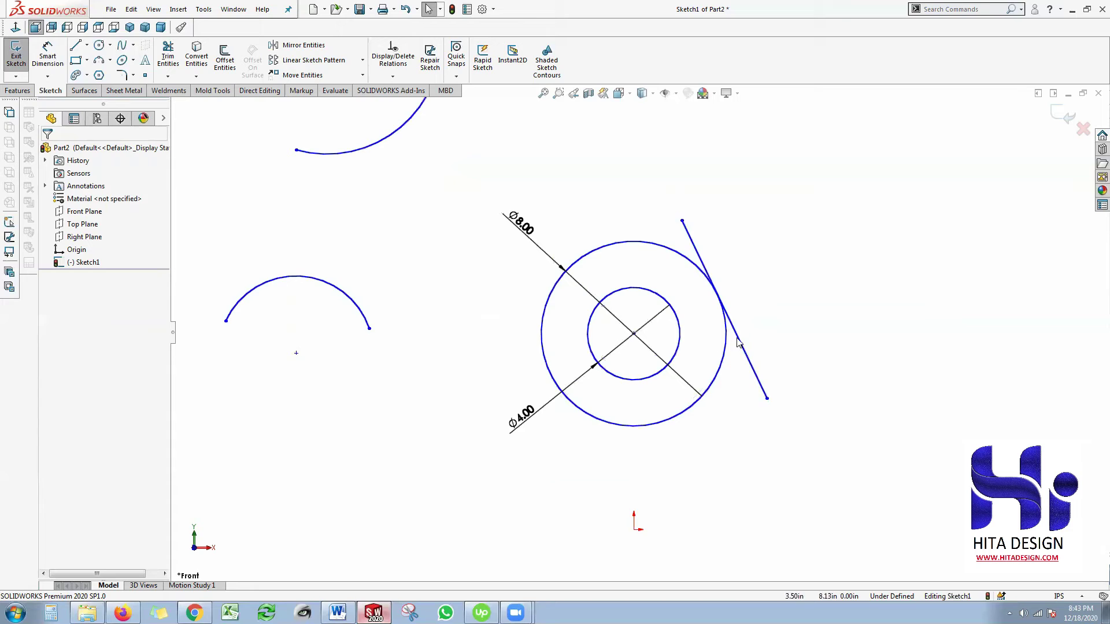
pyautogui.click(746, 363)
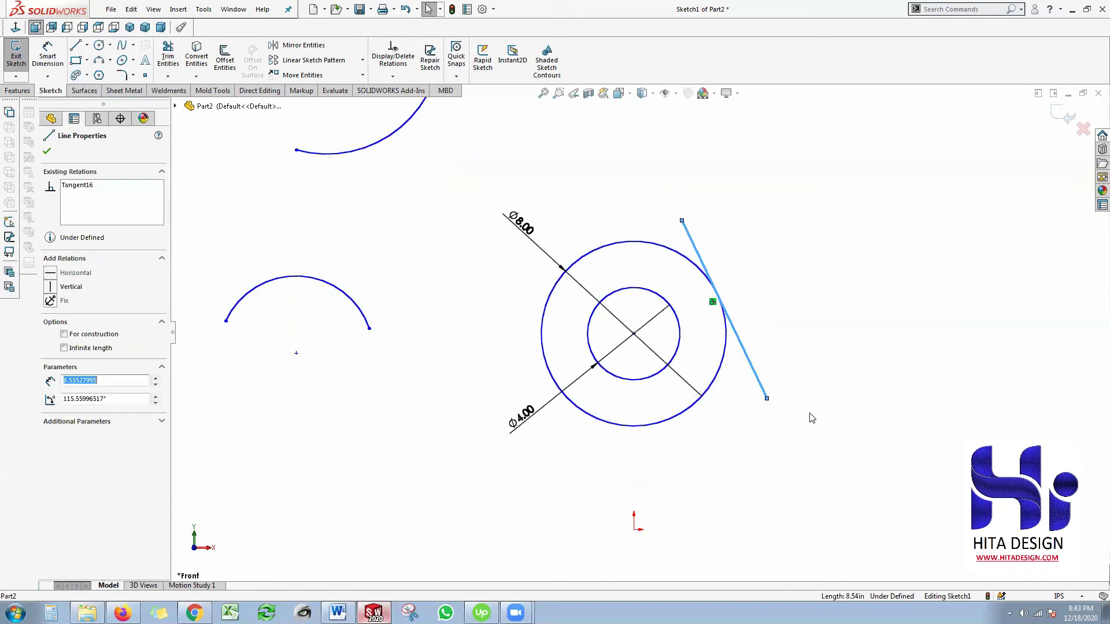
pyautogui.click(831, 427)
# Delete all the circles, arcs, lines and dimensions from the sketch.
pyautogui.scroll(4, 640, 388)
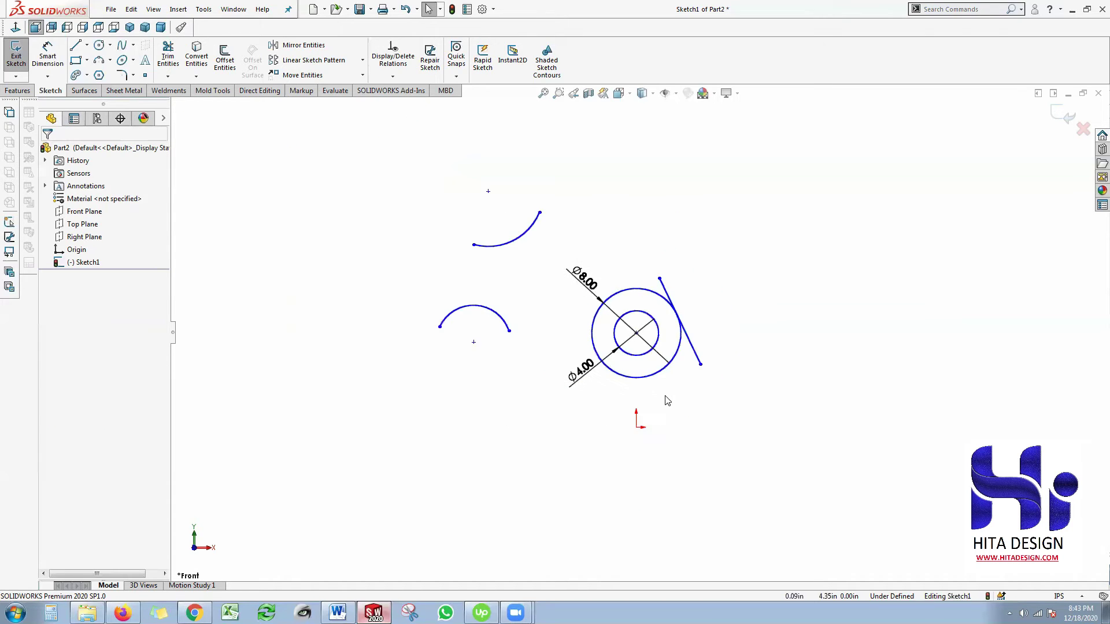
pyautogui.scroll(1, 406, 182)
pyautogui.hotkey('ctrl', 'a')
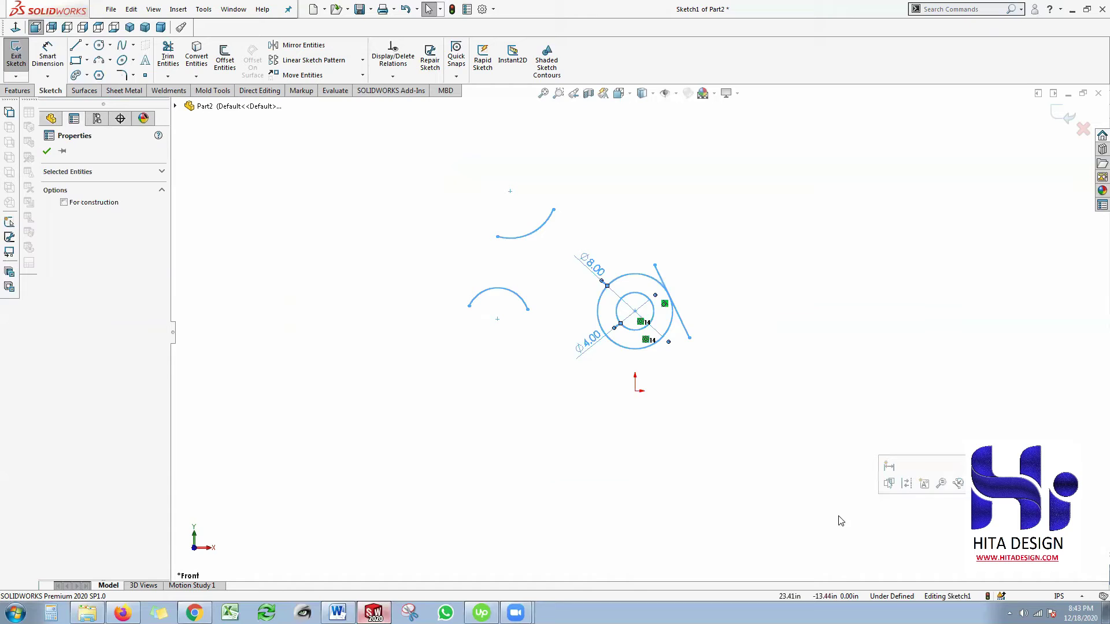
pyautogui.press('Delete')
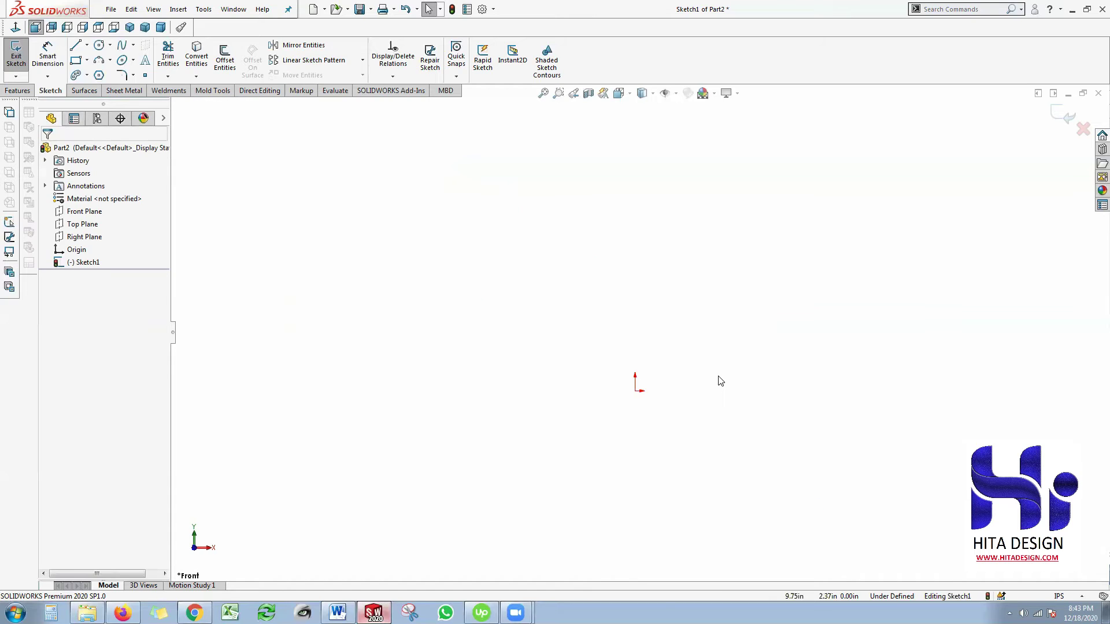
# Draw a five-sided polygon centered on the origin, using the inscribed circle option with a circle diameter of about 14.59 in.
pyautogui.click(100, 76)
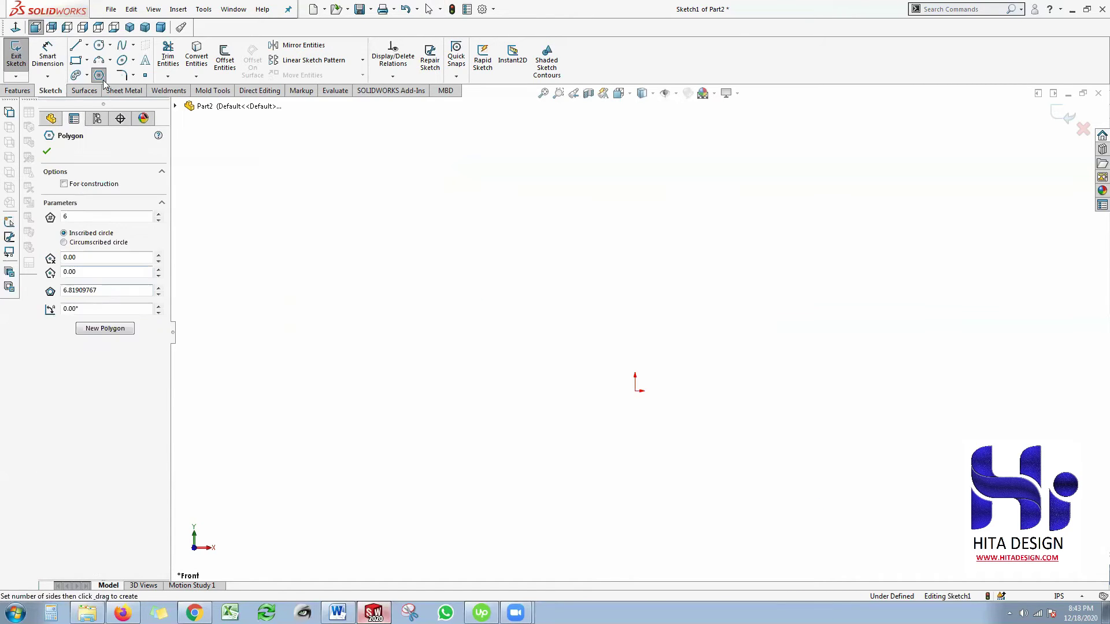
pyautogui.doubleClick(73, 216)
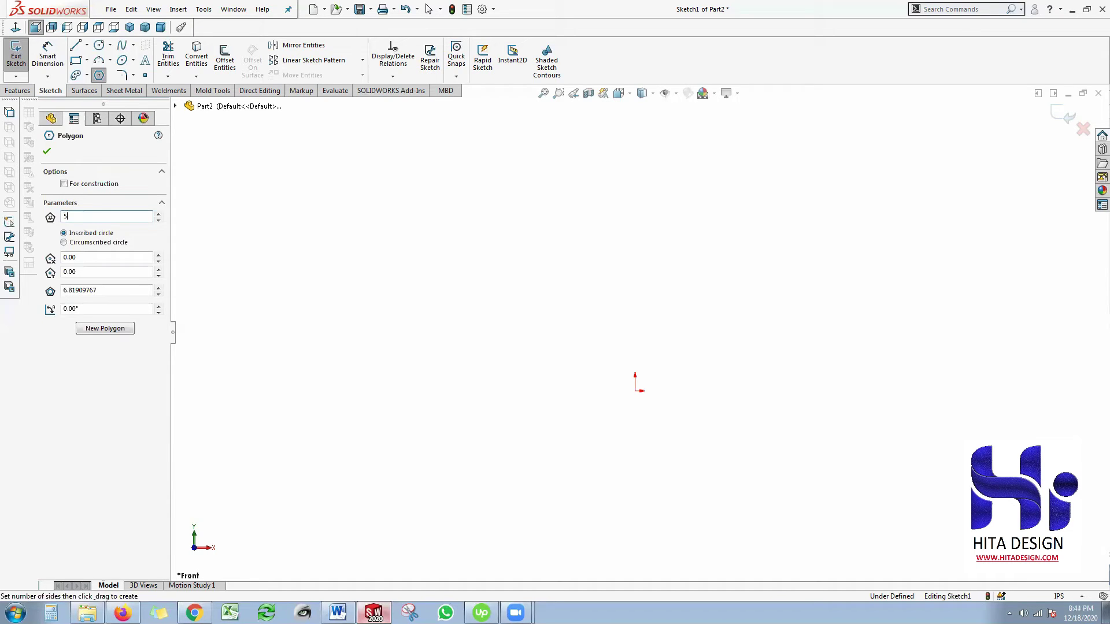
pyautogui.click(636, 391)
pyautogui.click(720, 392)
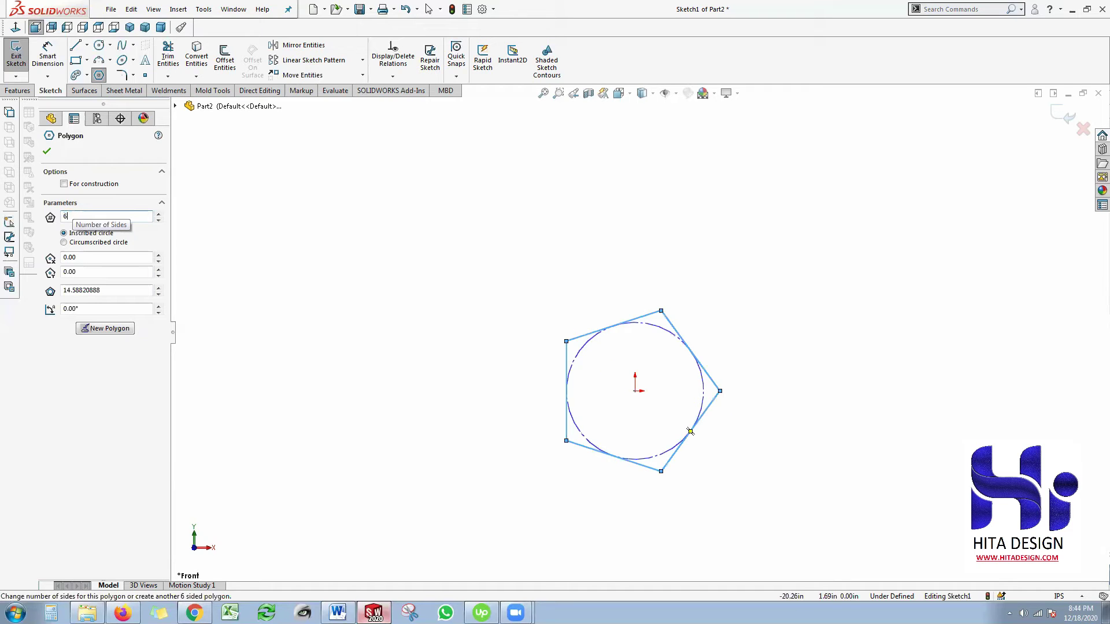
# Draw a six-sided polygon above and left of the pentagon, inscribed circle about 11.19 in, and change its sides to 7, 8 and finally 9.
pyautogui.click(410, 247)
pyautogui.click(472, 247)
pyautogui.click(85, 213)
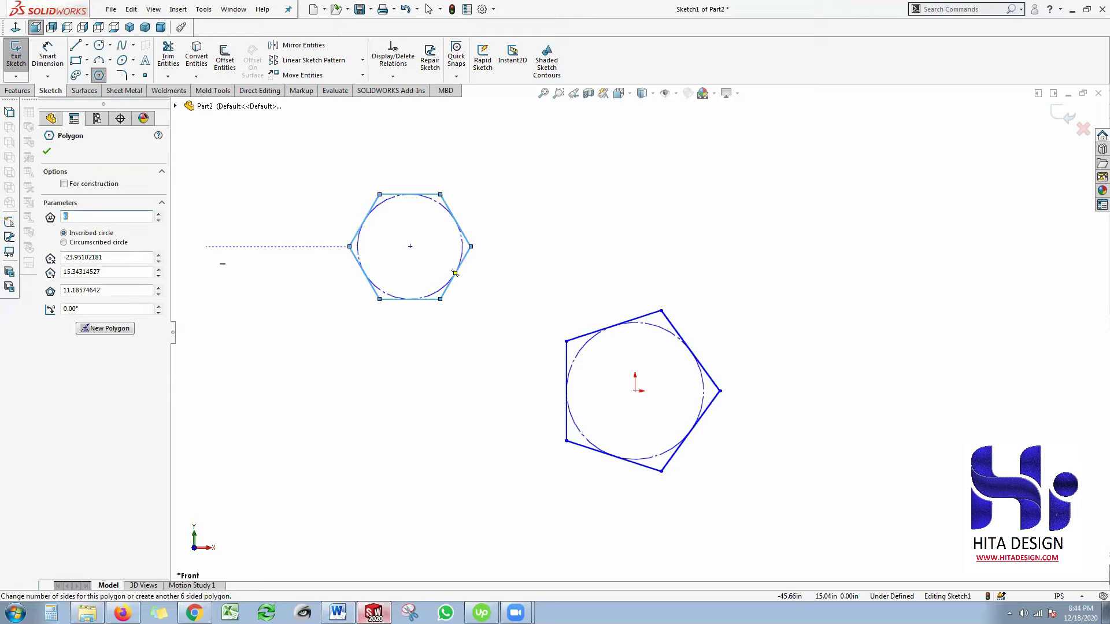
pyautogui.write('7')
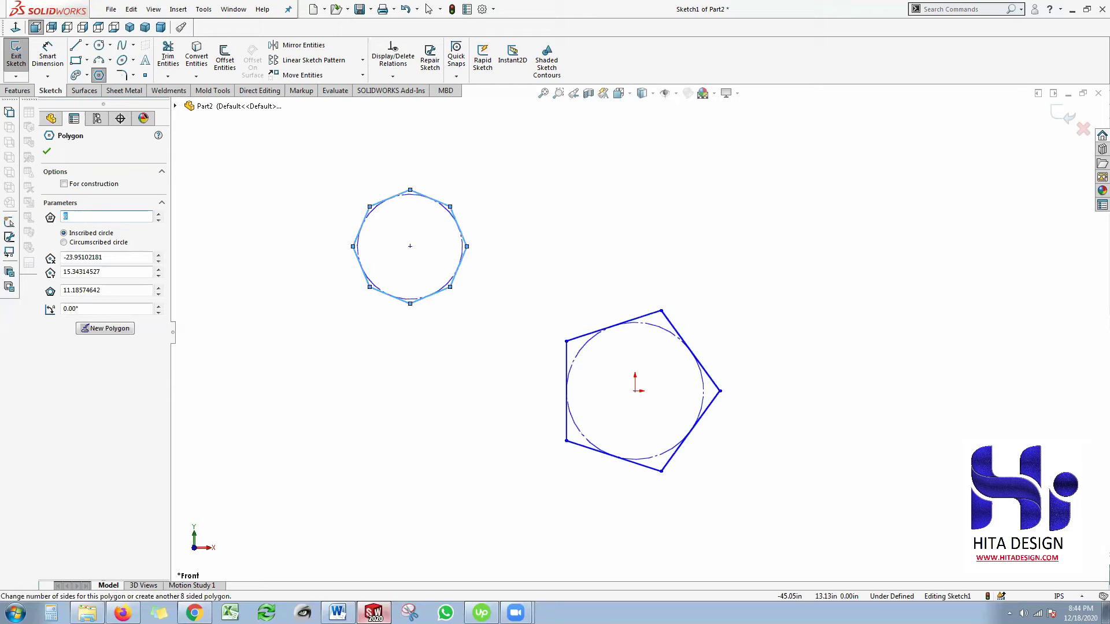
pyautogui.write('9')
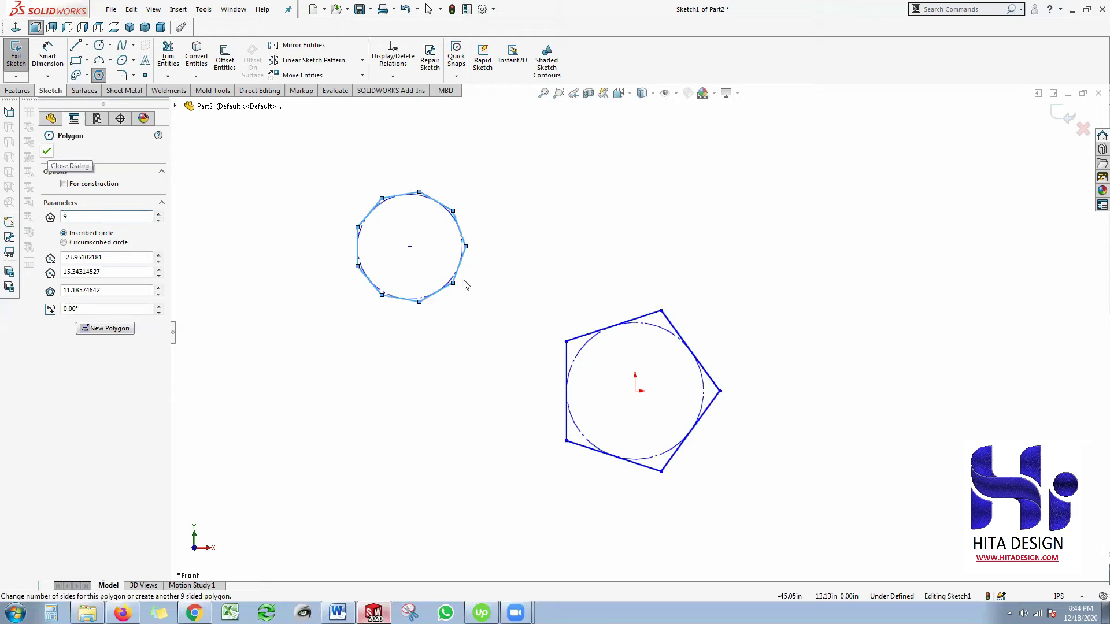
# Finish the nine-sided polygon and add a horizontal relation between the pentagon's rightmost vertex and the origin.
pyautogui.press('Escape')
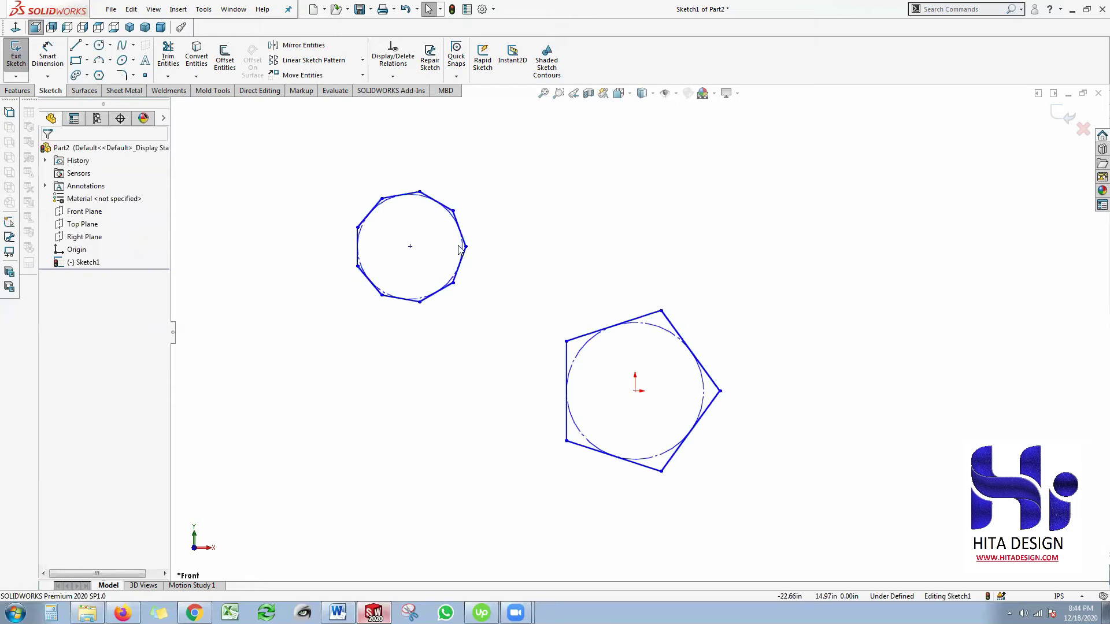
pyautogui.scroll(-2, 716, 387)
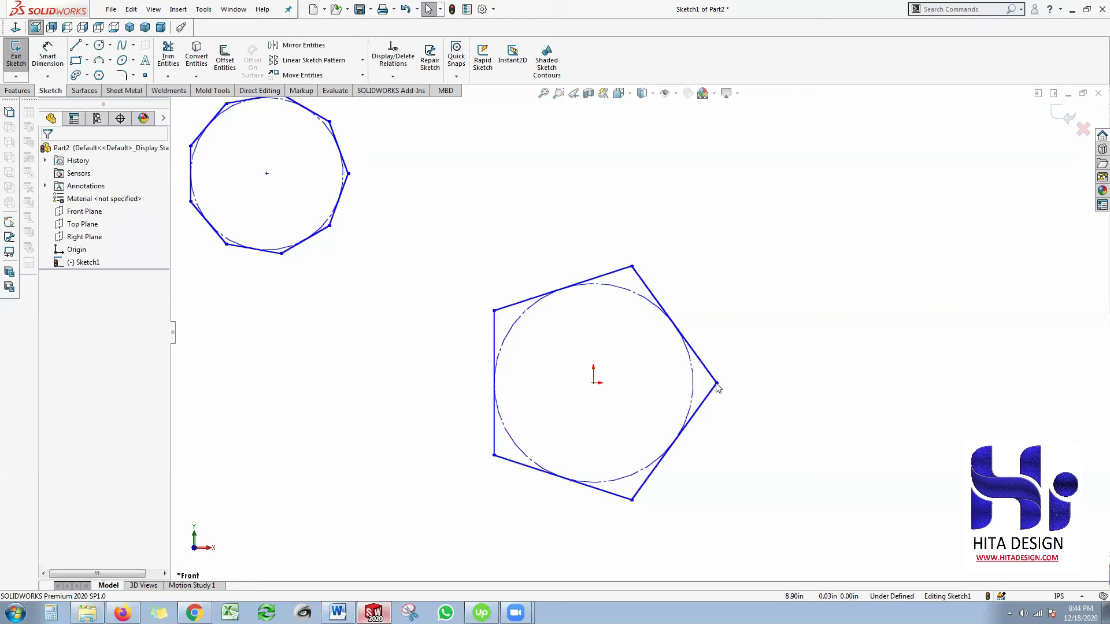
pyautogui.click(595, 383)
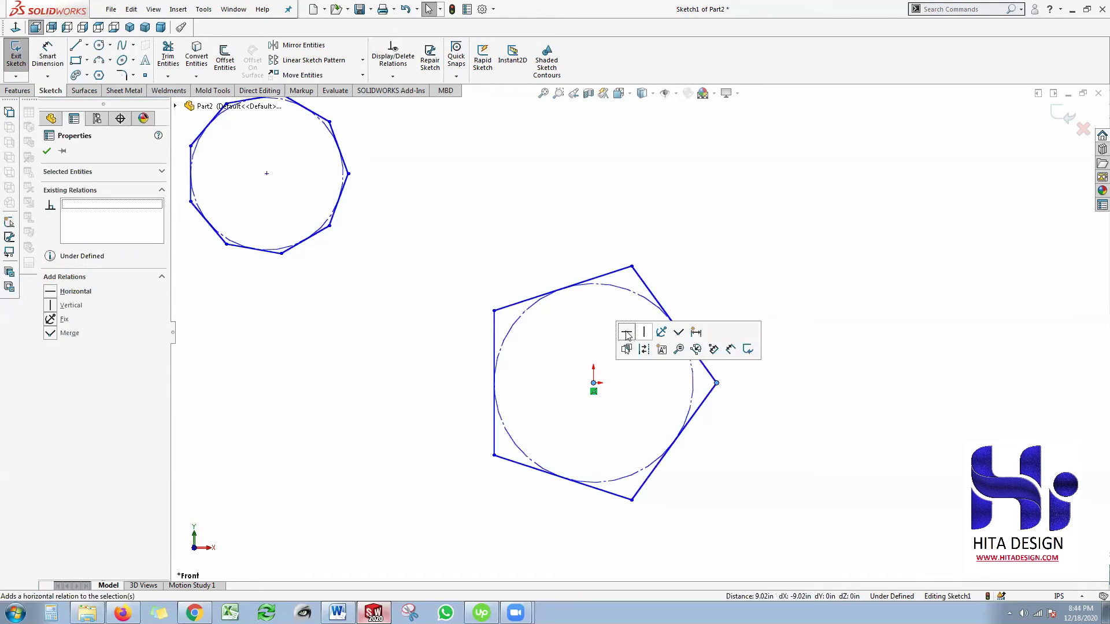
pyautogui.click(626, 332)
pyautogui.press('Escape')
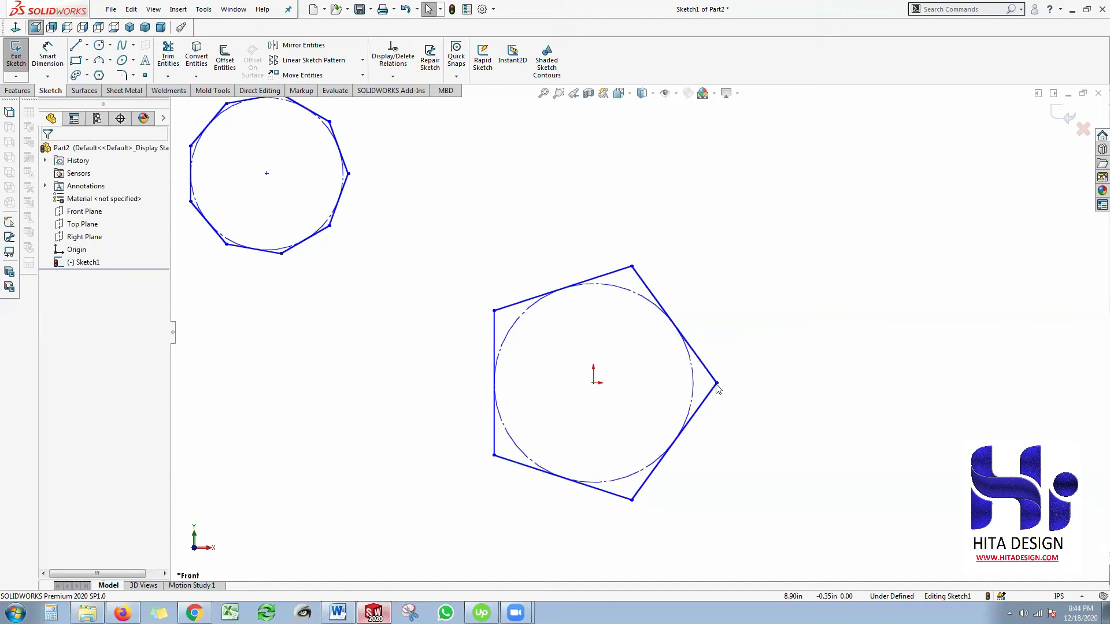
# Move the pentagon's rightmost vertex toward the origin, shrinking its inscribed circle to about 12.42 in diameter.
pyautogui.click(717, 382)
pyautogui.moveTo(711, 404); pyautogui.dragTo(684, 381)
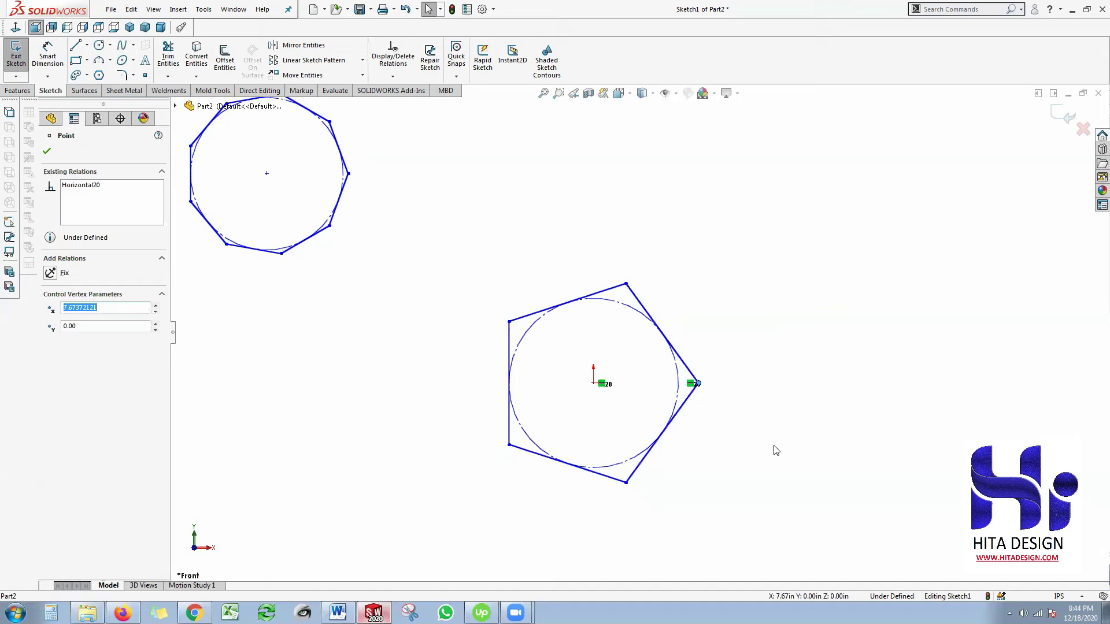
pyautogui.press('Escape')
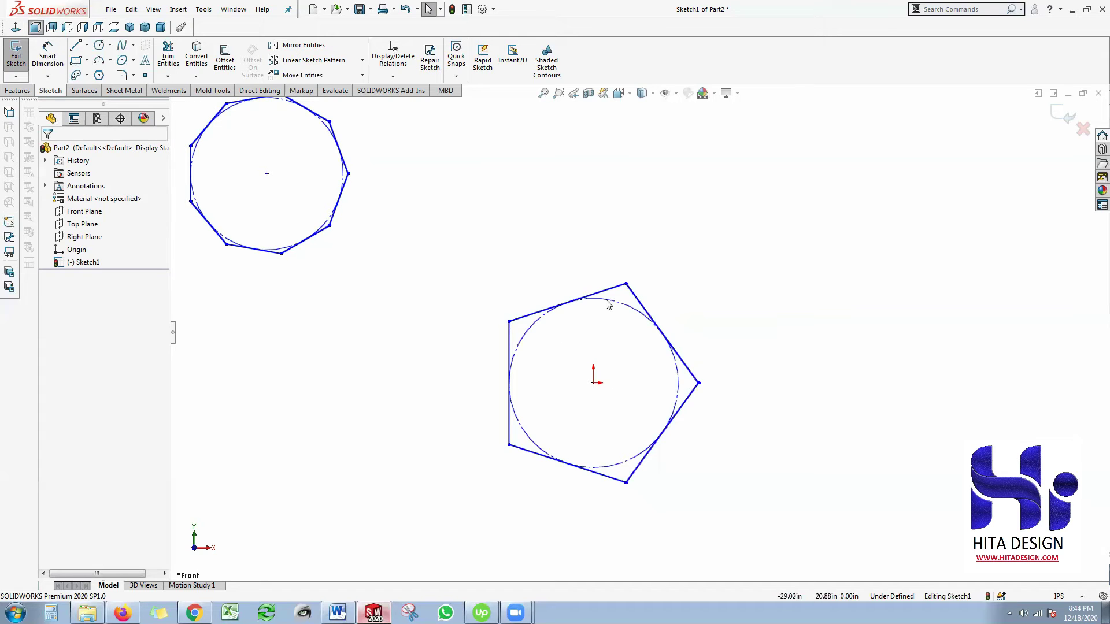
# Dimension the pentagon's inscribed construction circle with a diameter of 12 in.
pyautogui.click(49, 54)
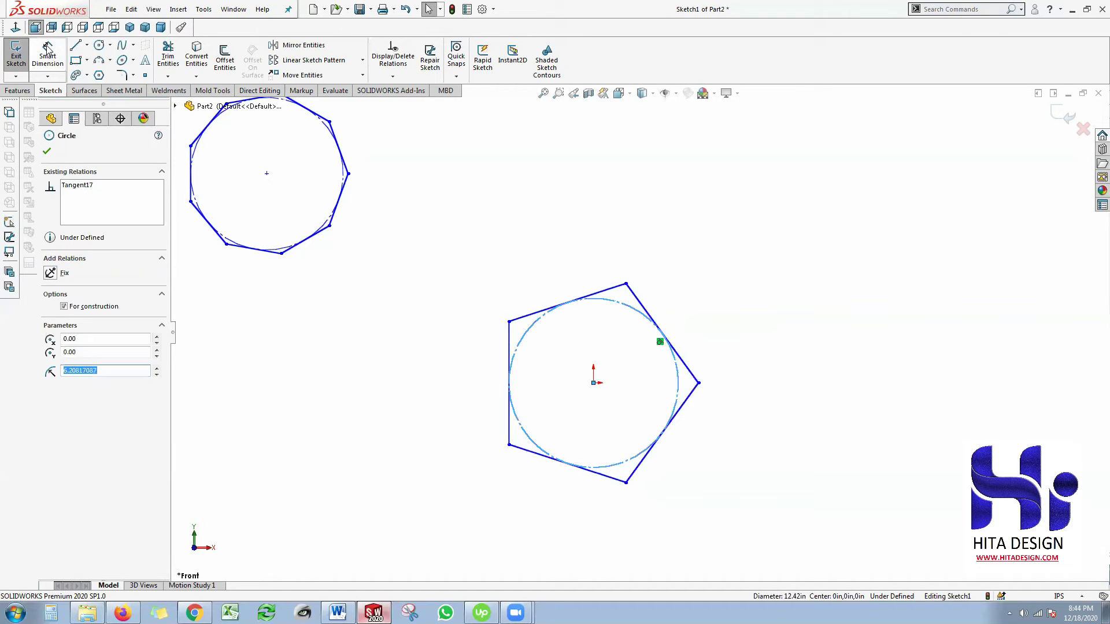
pyautogui.click(697, 266)
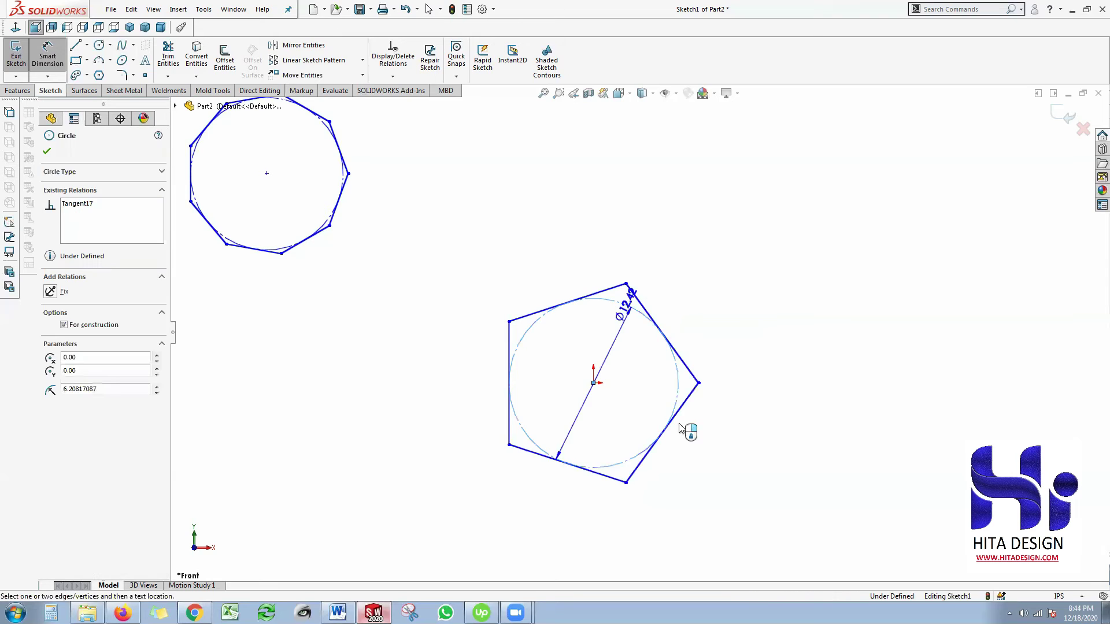
pyautogui.write('12')
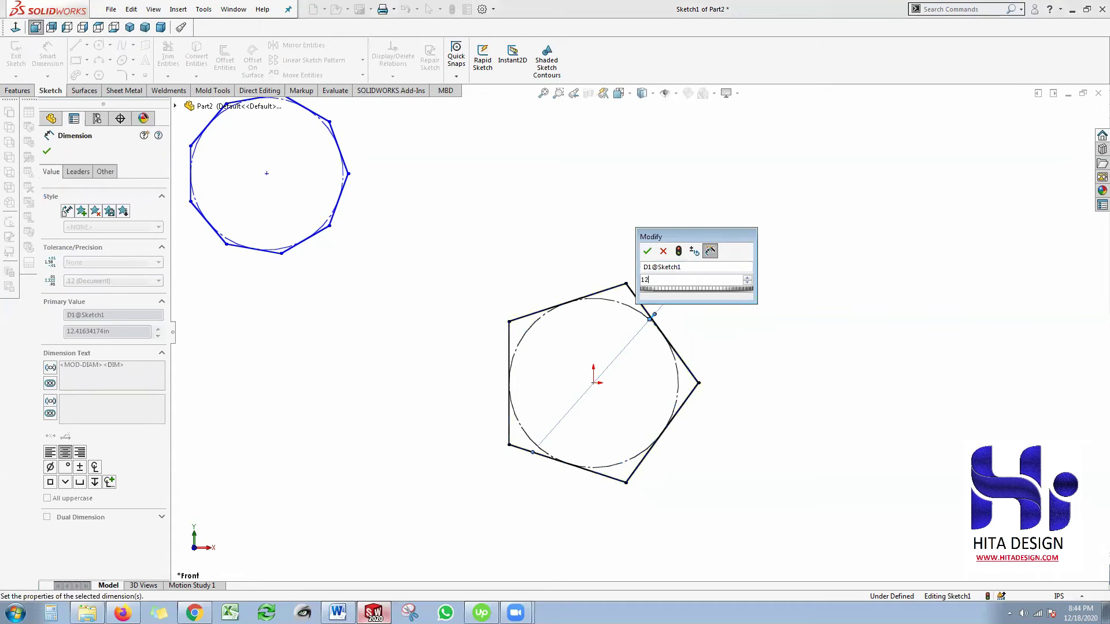
pyautogui.press('Return')
pyautogui.click(662, 412)
pyautogui.scroll(3, 647, 411)
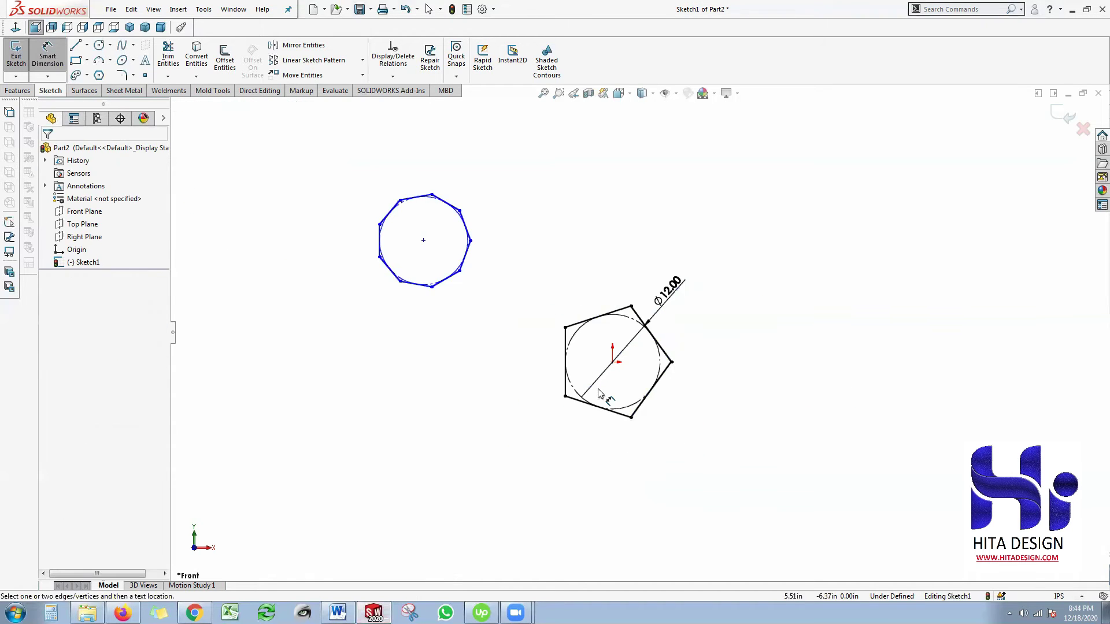
pyautogui.scroll(-2, 601, 381)
pyautogui.scroll(1, 639, 331)
pyautogui.press('Escape')
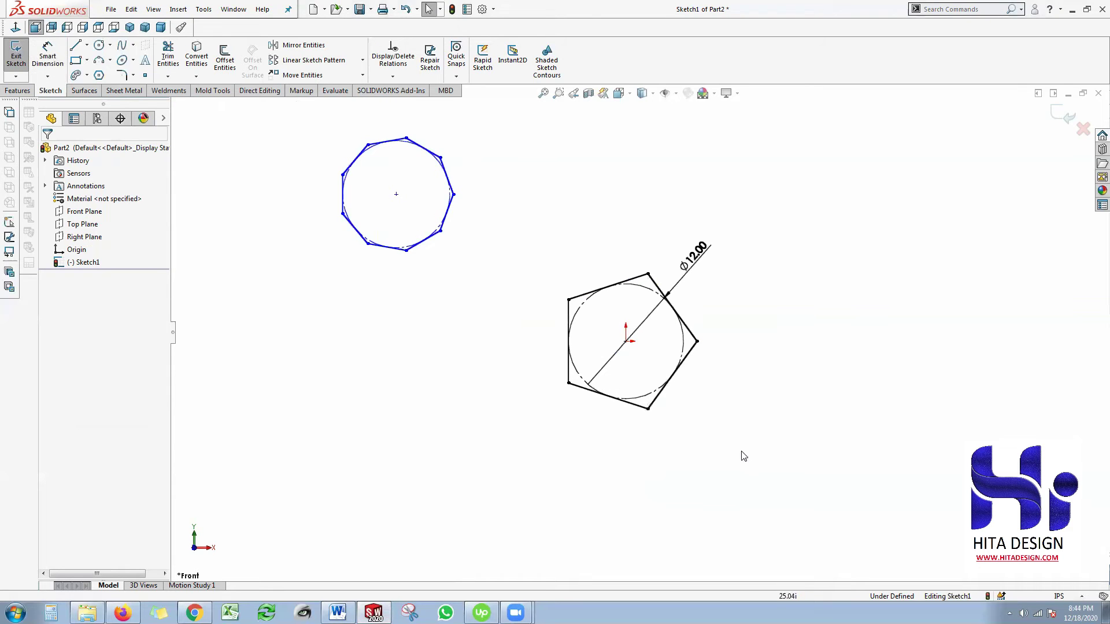
# Delete both polygons and the diameter dimension from the sketch.
pyautogui.moveTo(868, 516); pyautogui.dragTo(281, 112)
pyautogui.moveTo(299, 269); pyautogui.dragTo(299, 269)
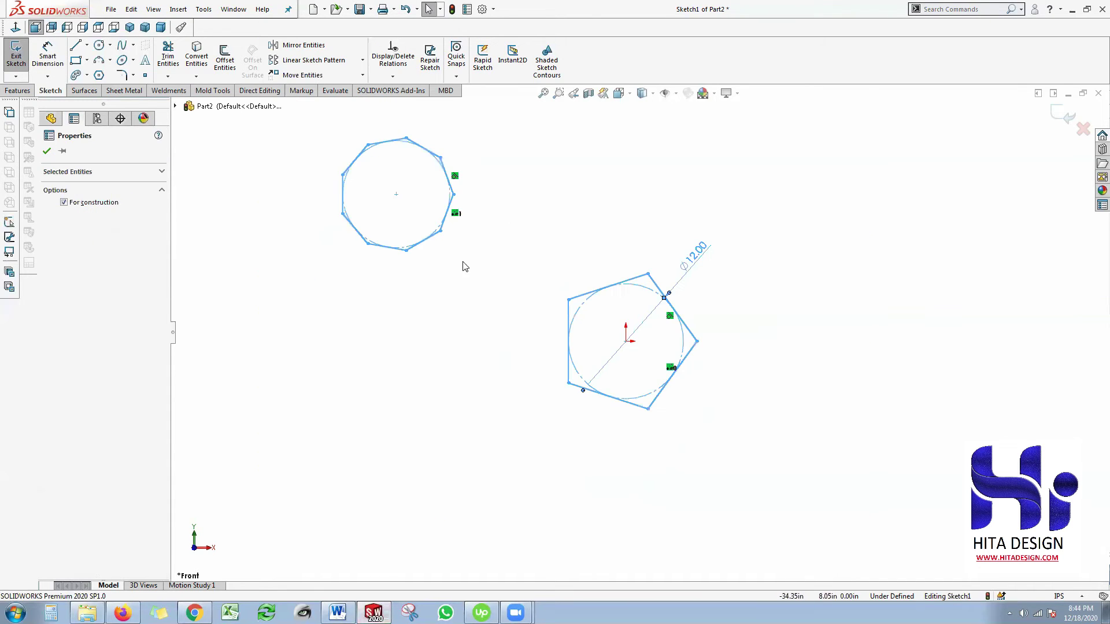
pyautogui.press('Delete')
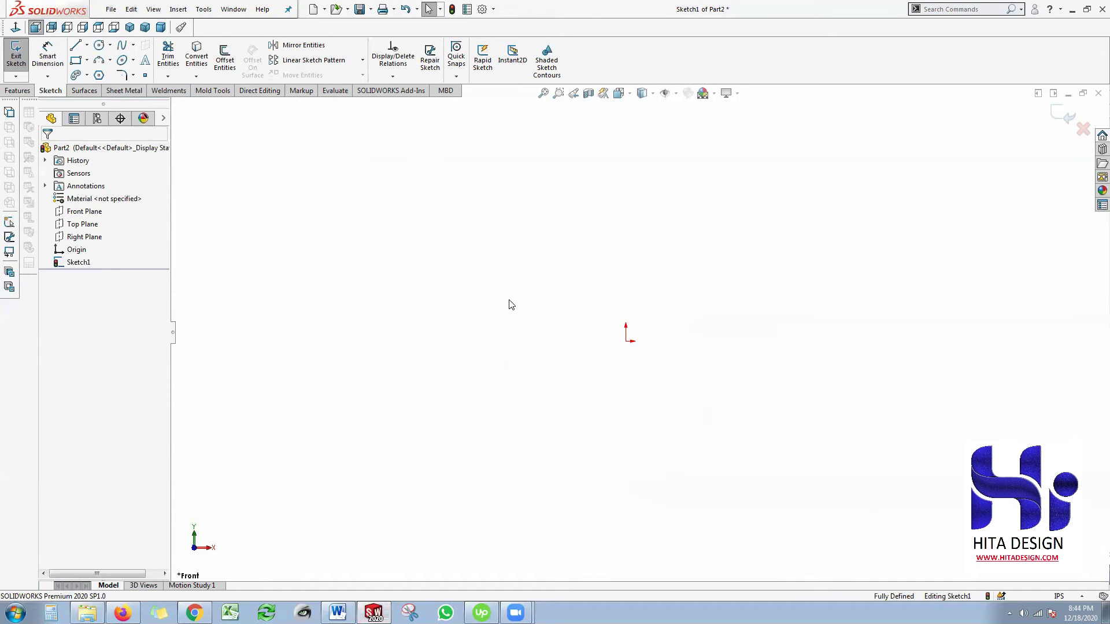
# Draw a wavy closed spline through eleven points around the origin, ending at its starting point.
pyautogui.click(120, 48)
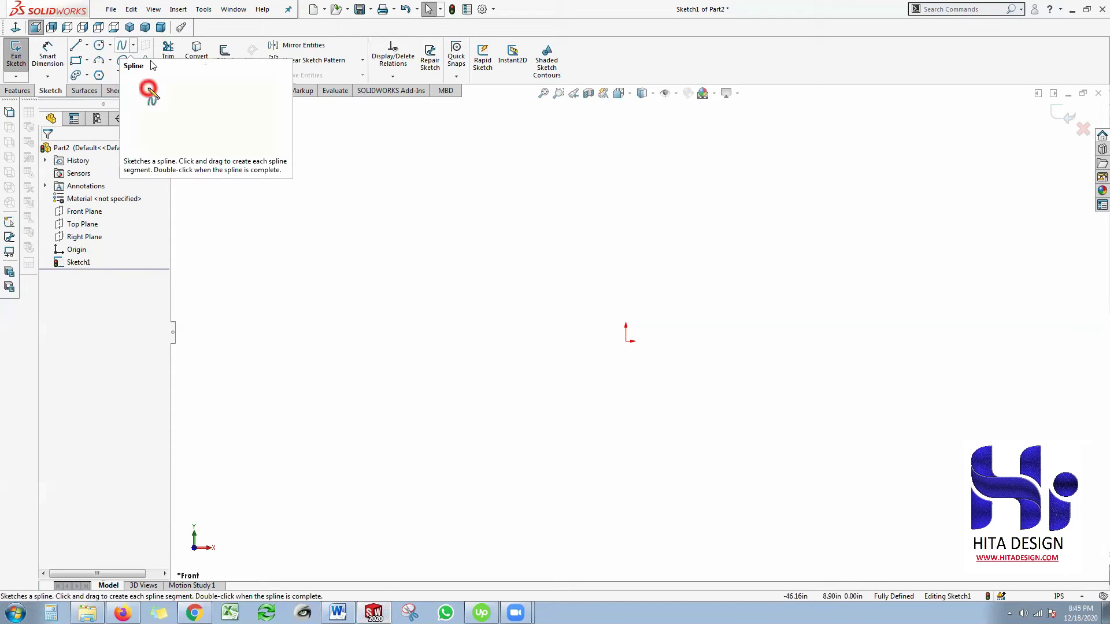
pyautogui.click(436, 243)
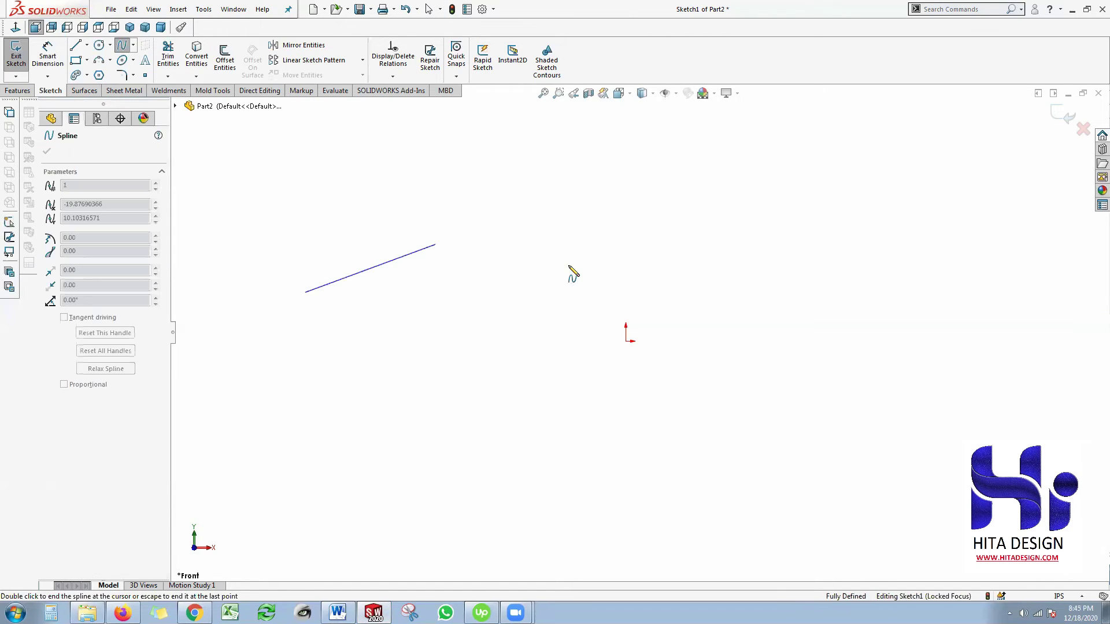
pyautogui.click(576, 261)
pyautogui.click(706, 242)
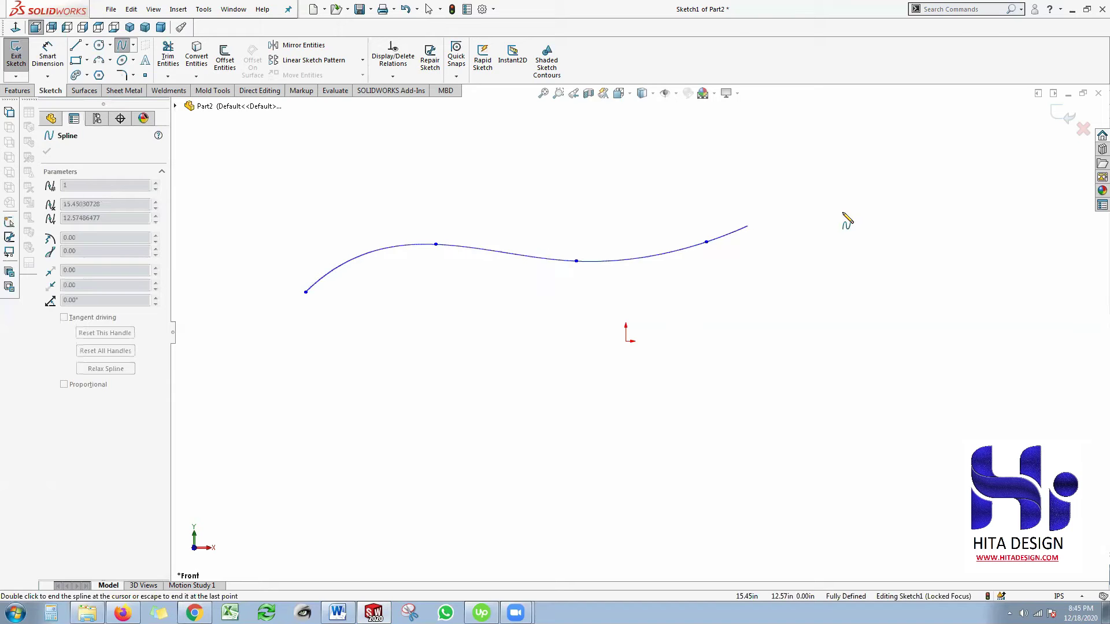
pyautogui.click(843, 212)
pyautogui.click(960, 253)
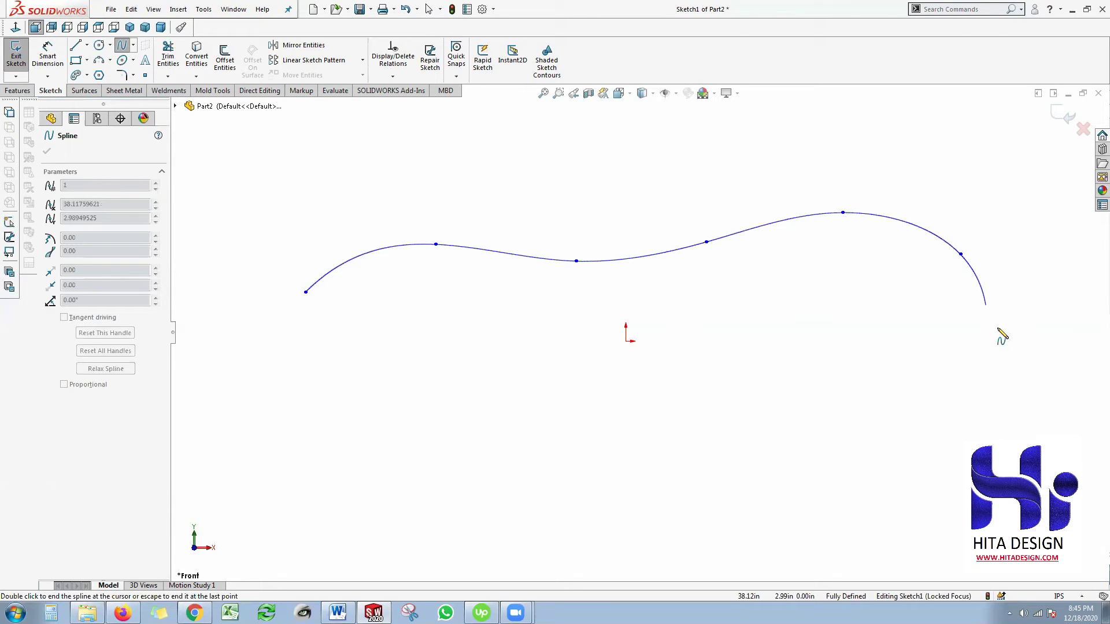
pyautogui.click(998, 330)
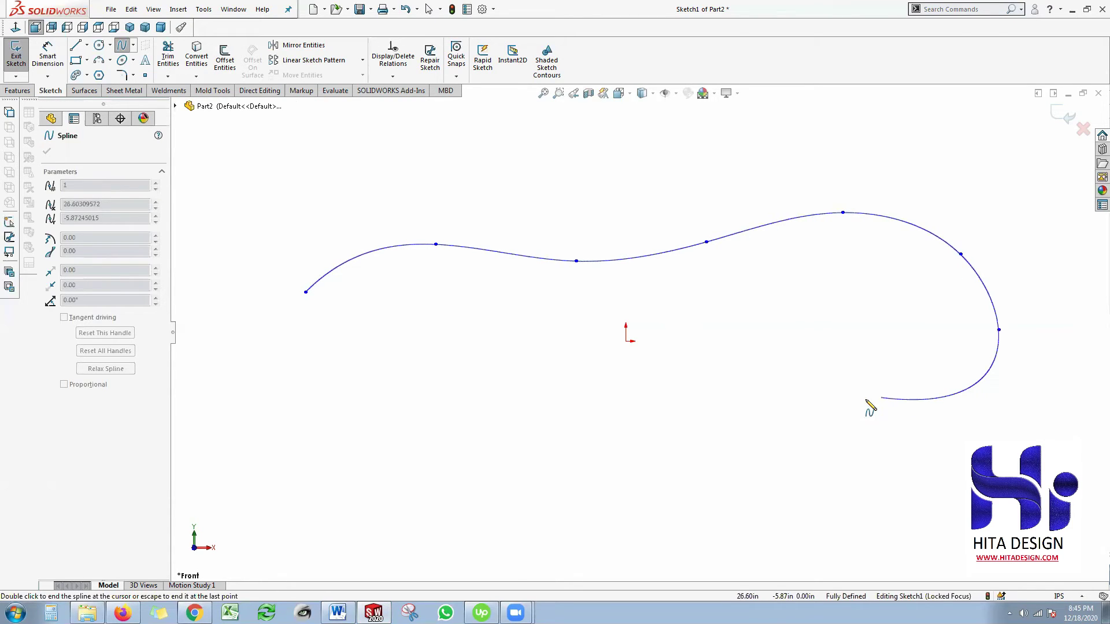
pyautogui.click(561, 407)
pyautogui.click(290, 334)
pyautogui.click(305, 292)
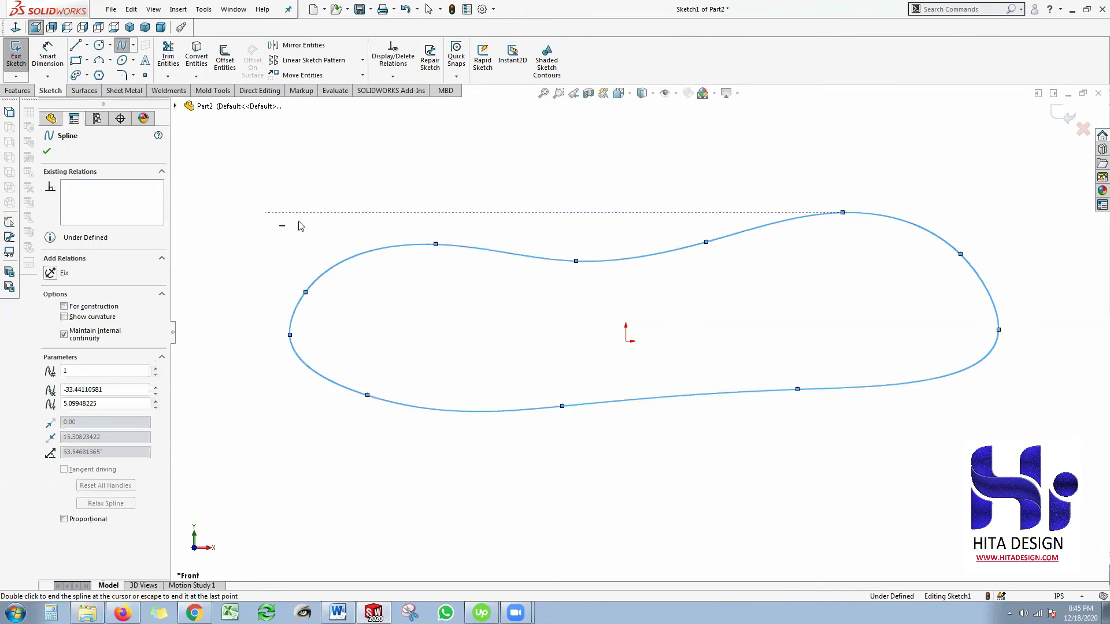
pyautogui.press('Escape')
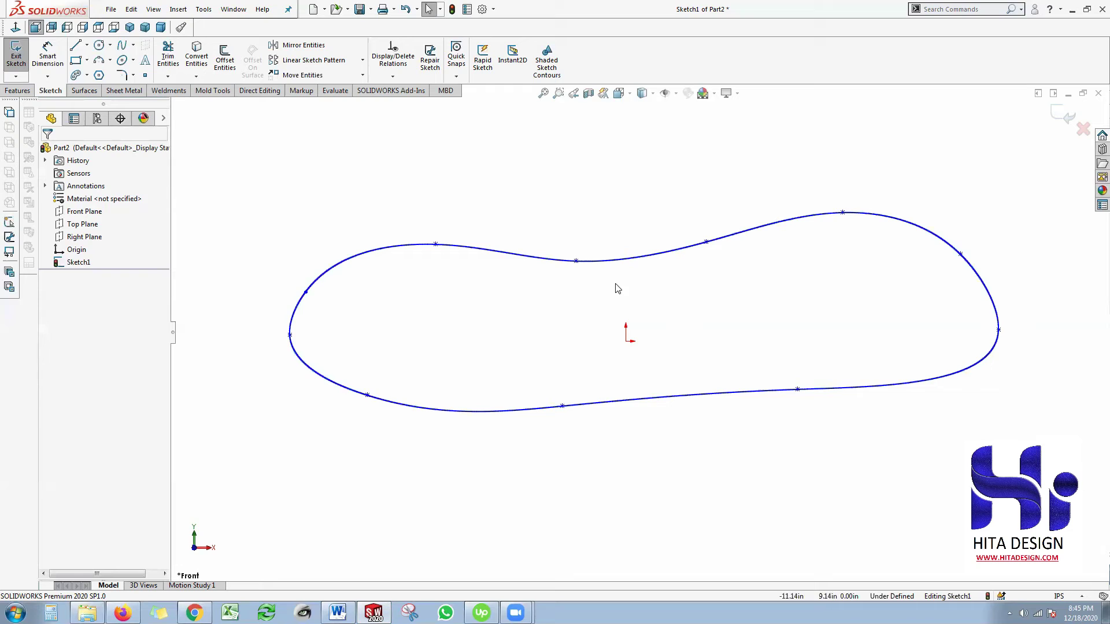
# Remove the closed spline from the sketch.
pyautogui.click(542, 263)
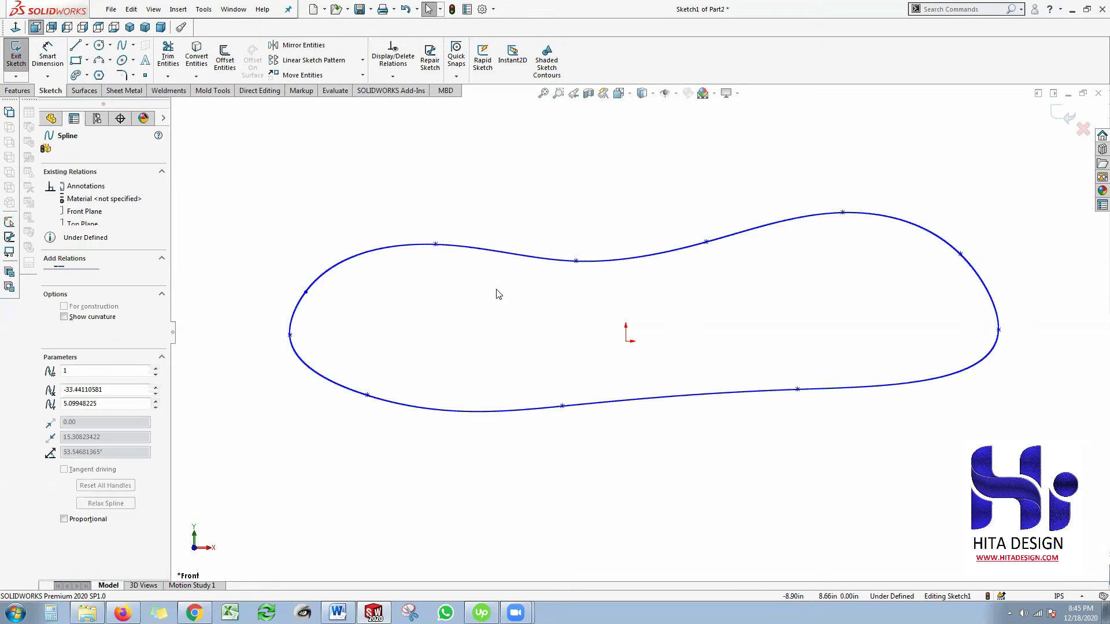
pyautogui.click(737, 327)
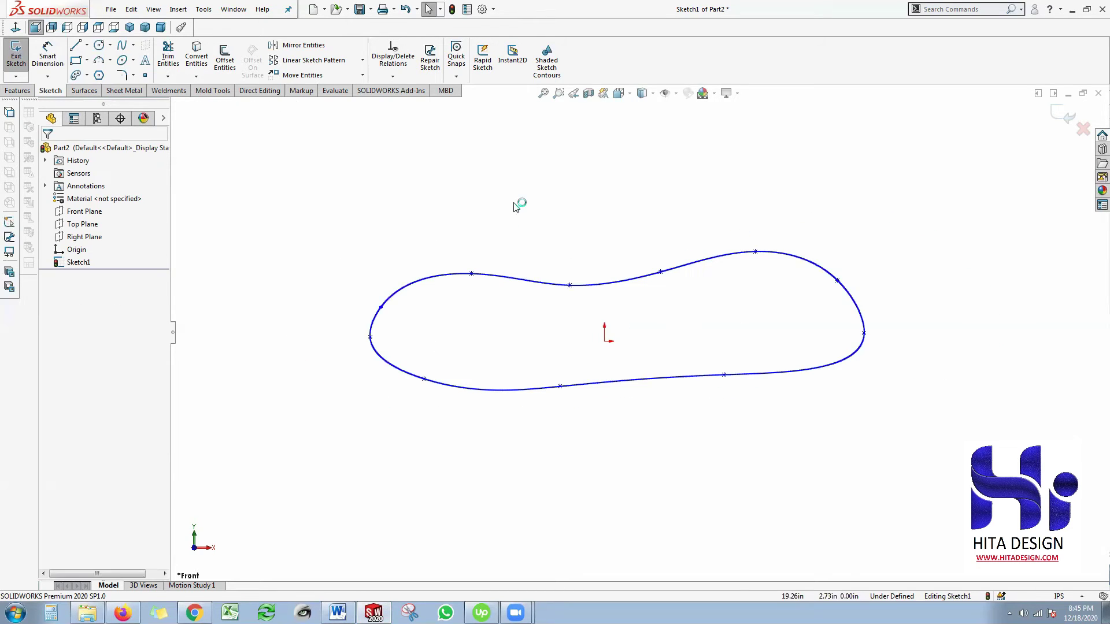
pyautogui.click(122, 62)
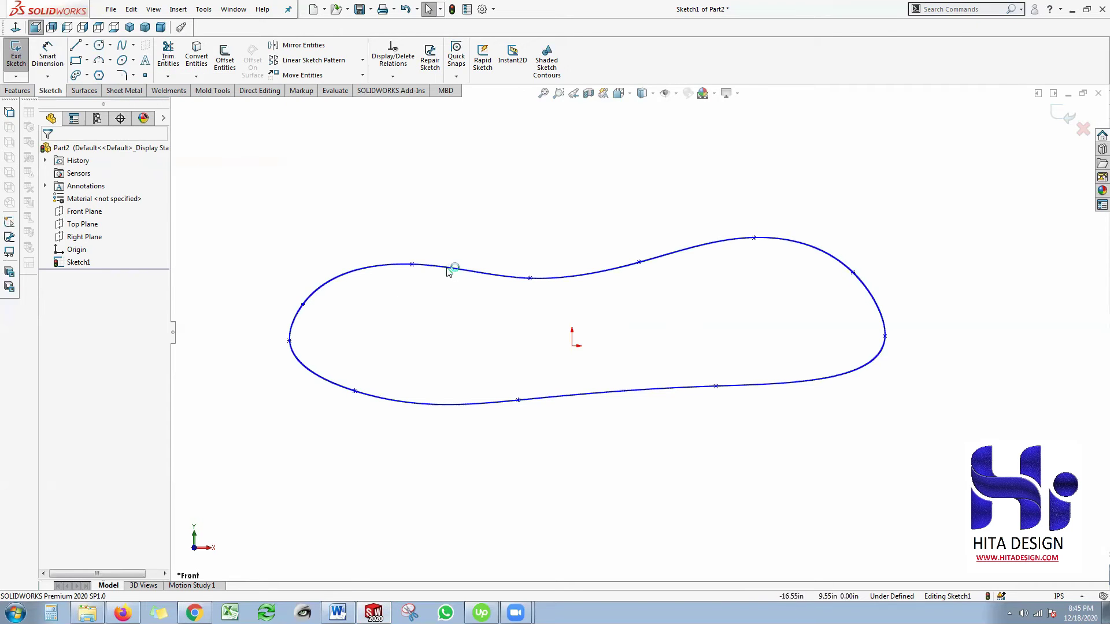
pyautogui.press('Escape')
pyautogui.hotkey('ctrl', 'z')
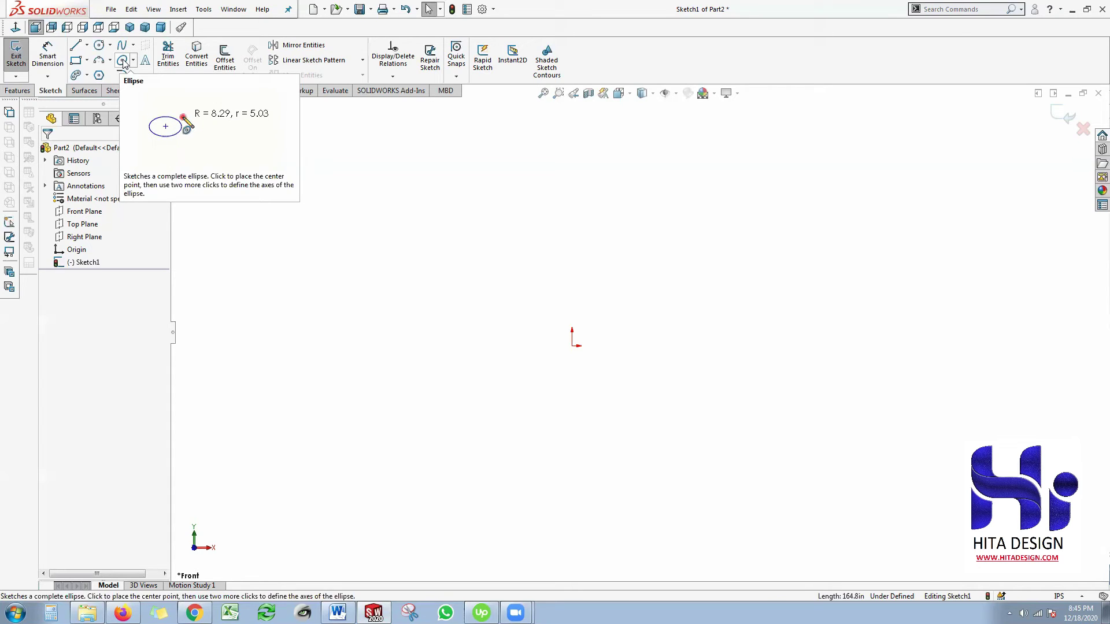
# Draw an ellipse centered on the origin with a major radius of about 22.28 in and minor radius of about 9.57 in.
pyautogui.click(123, 61)
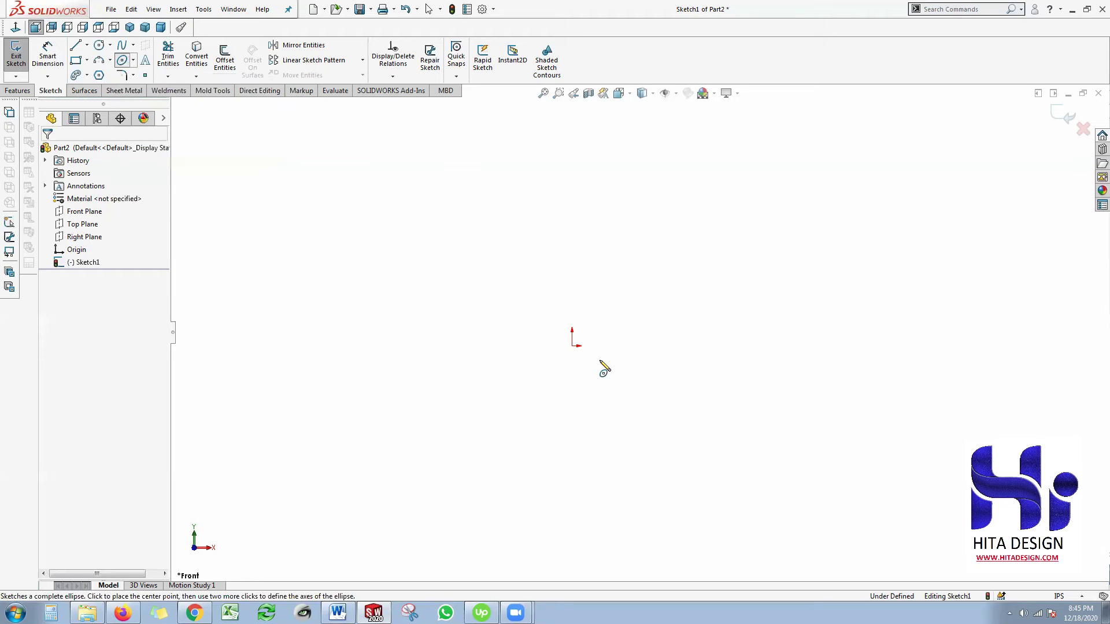
pyautogui.click(572, 346)
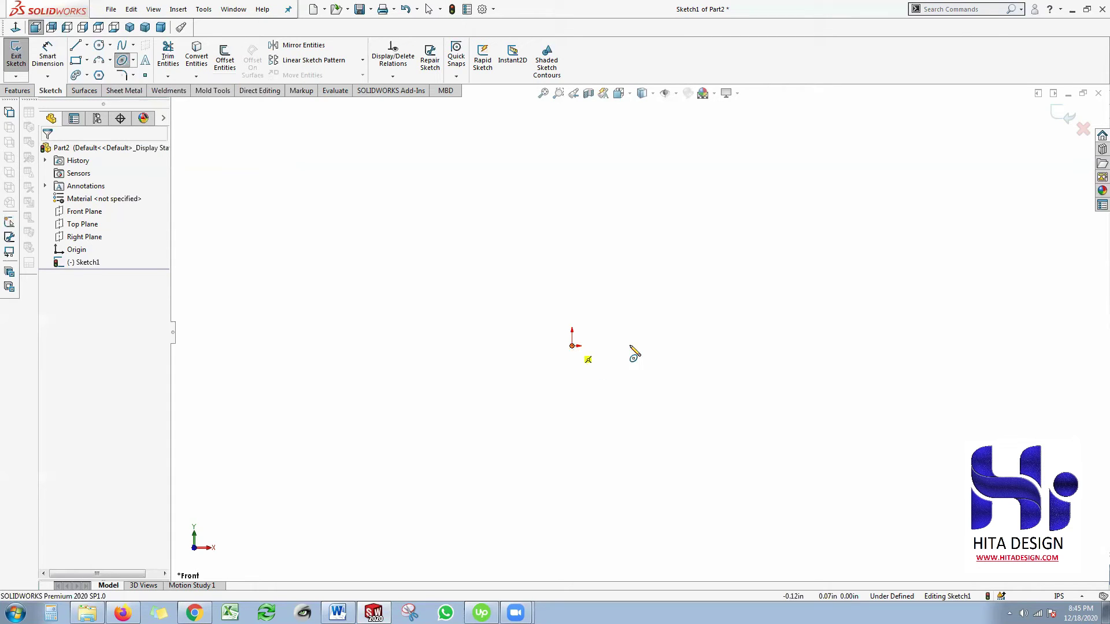
pyautogui.click(751, 346)
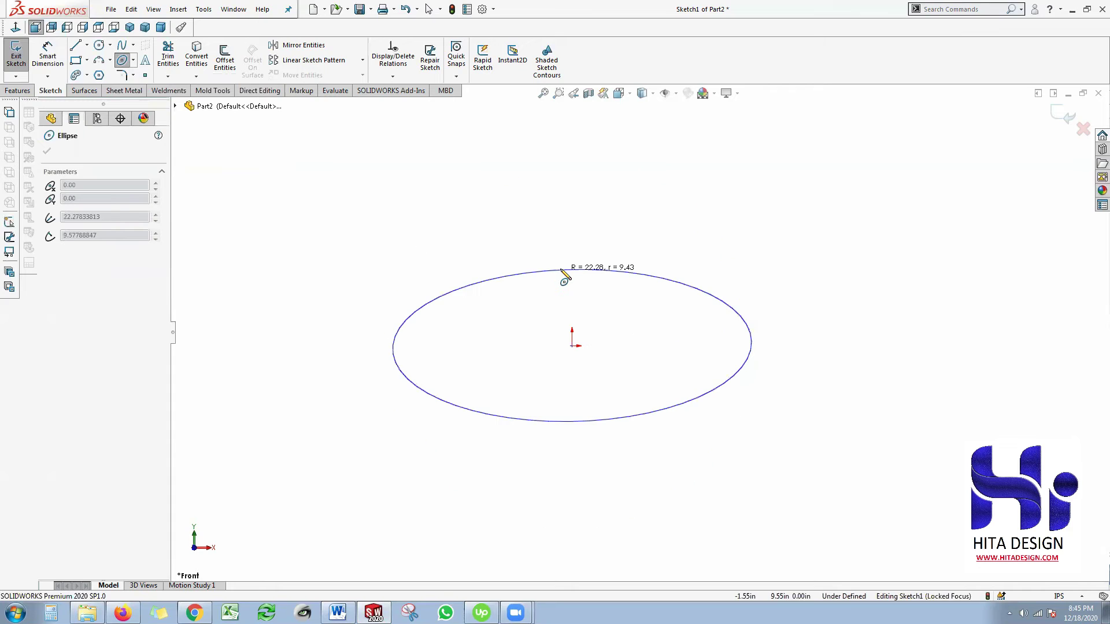
pyautogui.click(461, 275)
pyautogui.rightClick(376, 241)
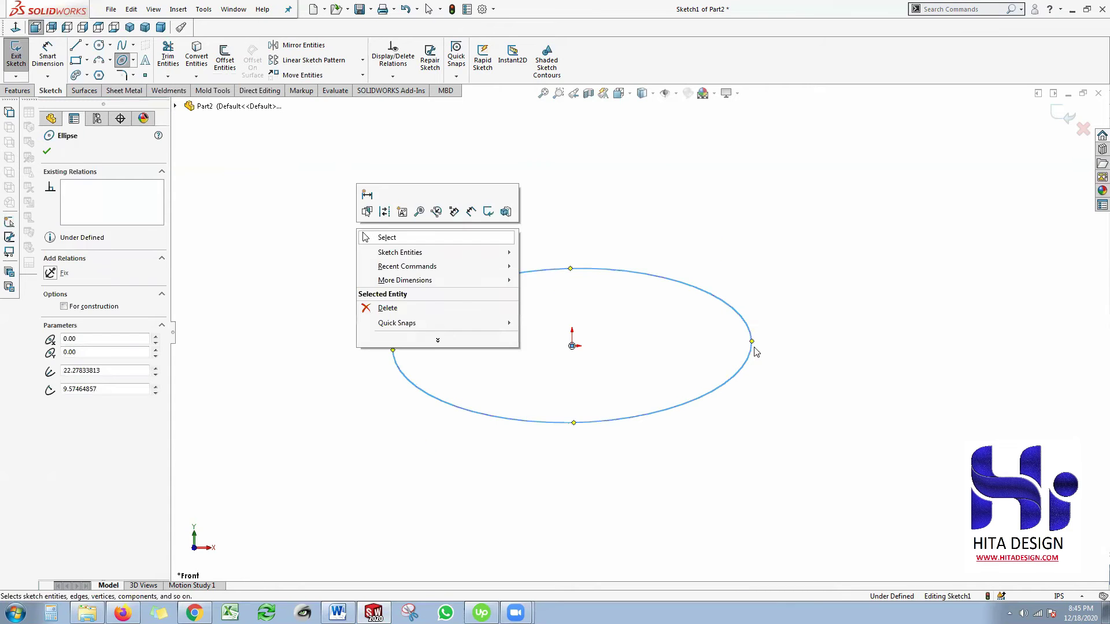
pyautogui.press('Escape')
pyautogui.press('Escape')
# Move the ellipse's rightmost axis point outward and down to about X 23.85, Y -2.22 in, tilting the ellipse.
pyautogui.moveTo(752, 341); pyautogui.dragTo(765, 364)
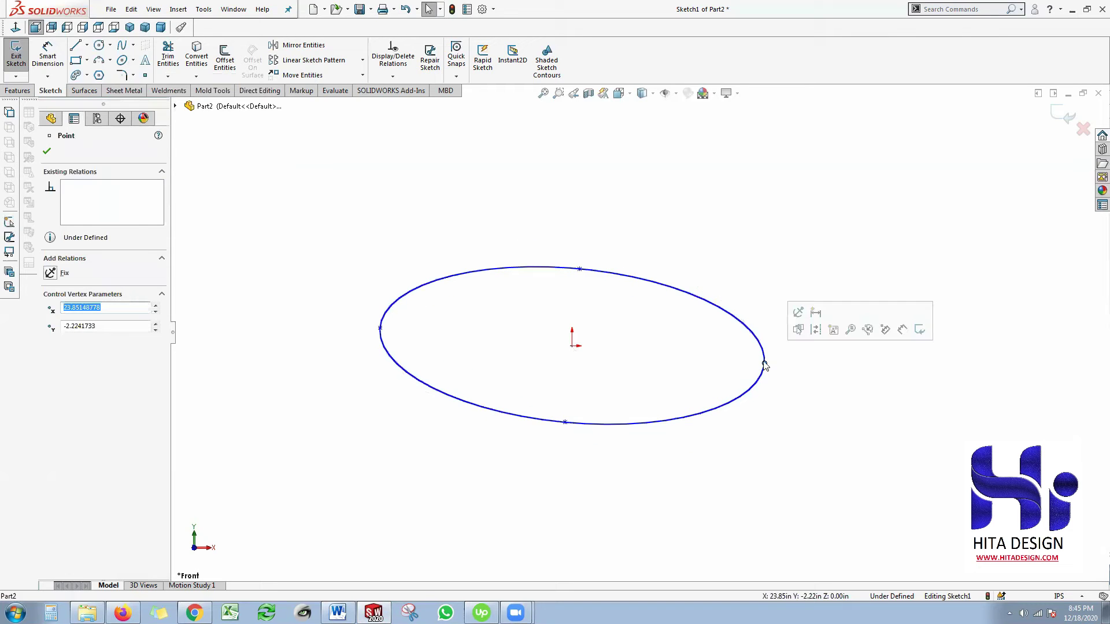
# Add a horizontal relation between the ellipse's major-axis end point and the sketch origin.
pyautogui.keyDown('ctrl'); pyautogui.click(574, 345); pyautogui.keyUp('ctrl')
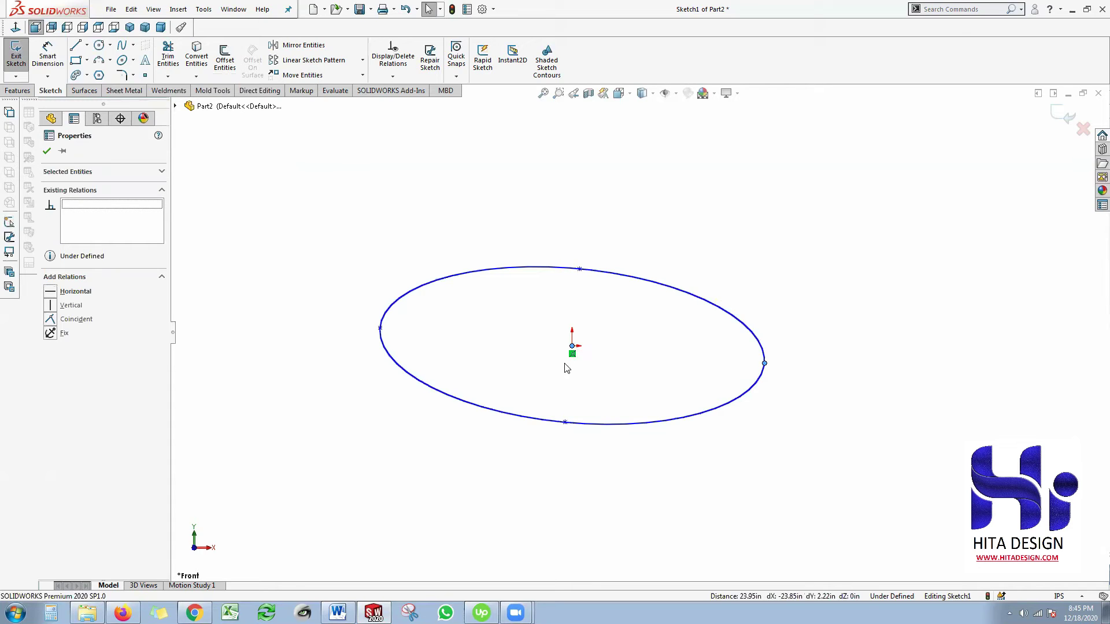
pyautogui.click(61, 291)
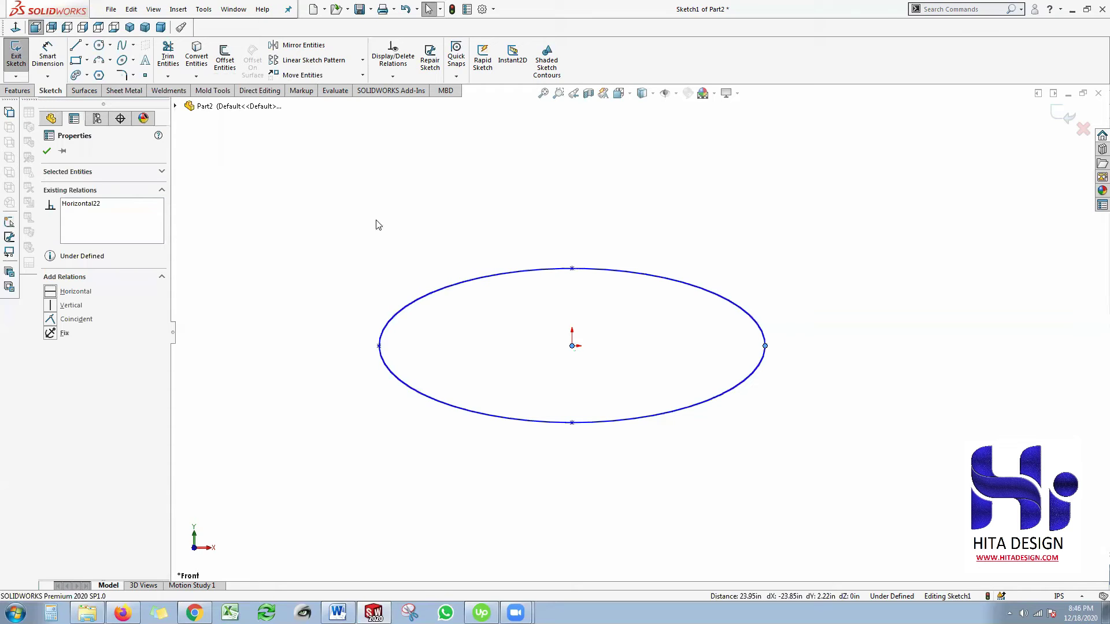
pyautogui.click(573, 290)
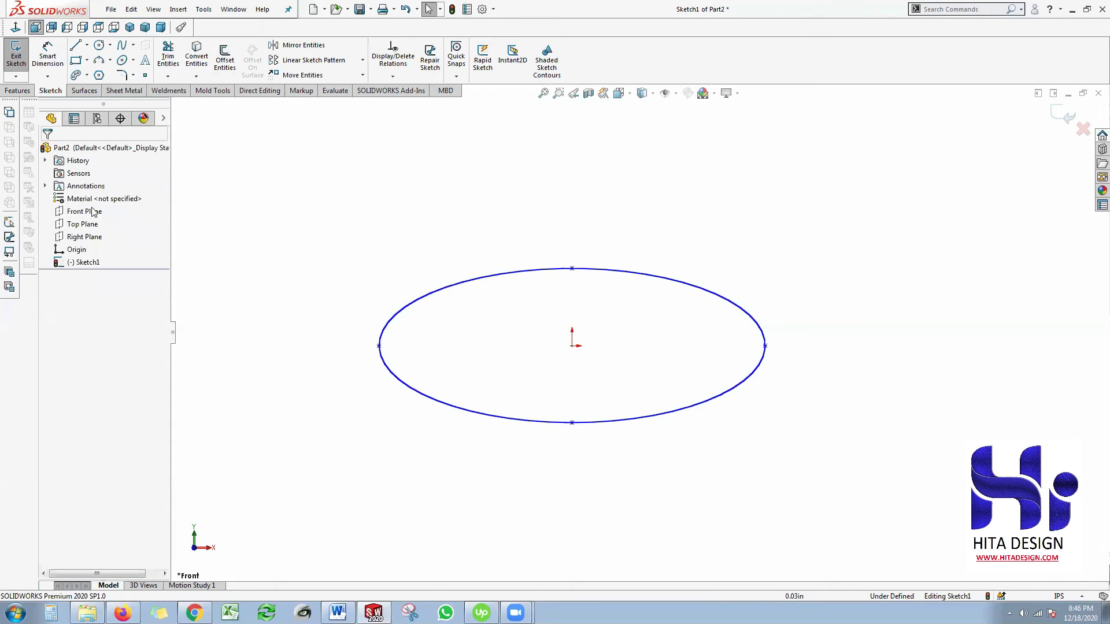
# Dimension the ellipse's full width between its two major-axis end points as 45 in.
pyautogui.click(48, 60)
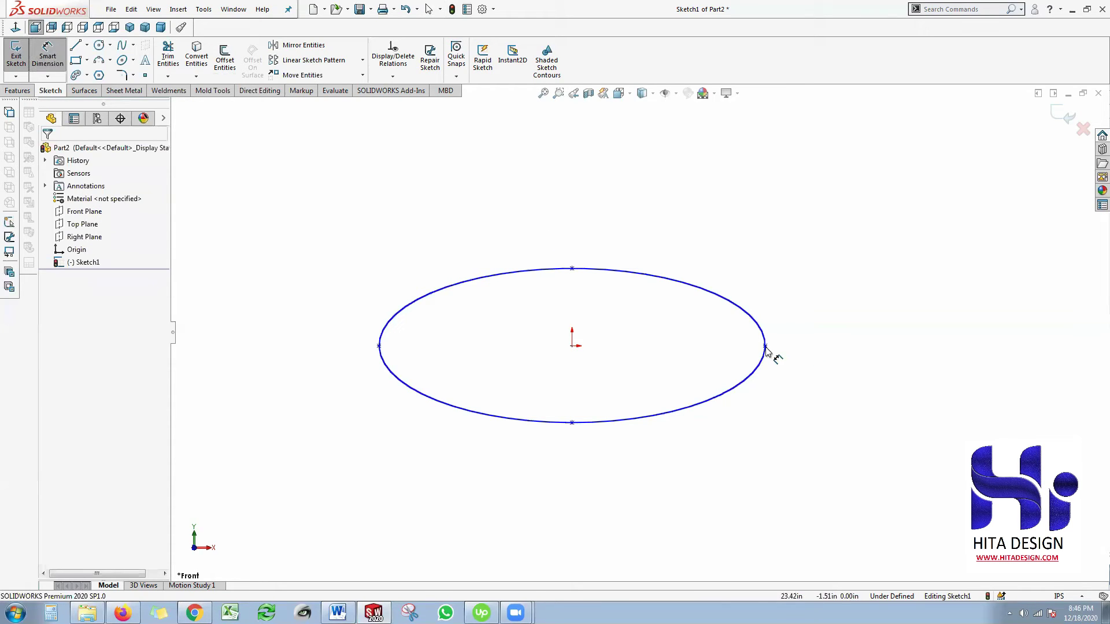
pyautogui.click(380, 347)
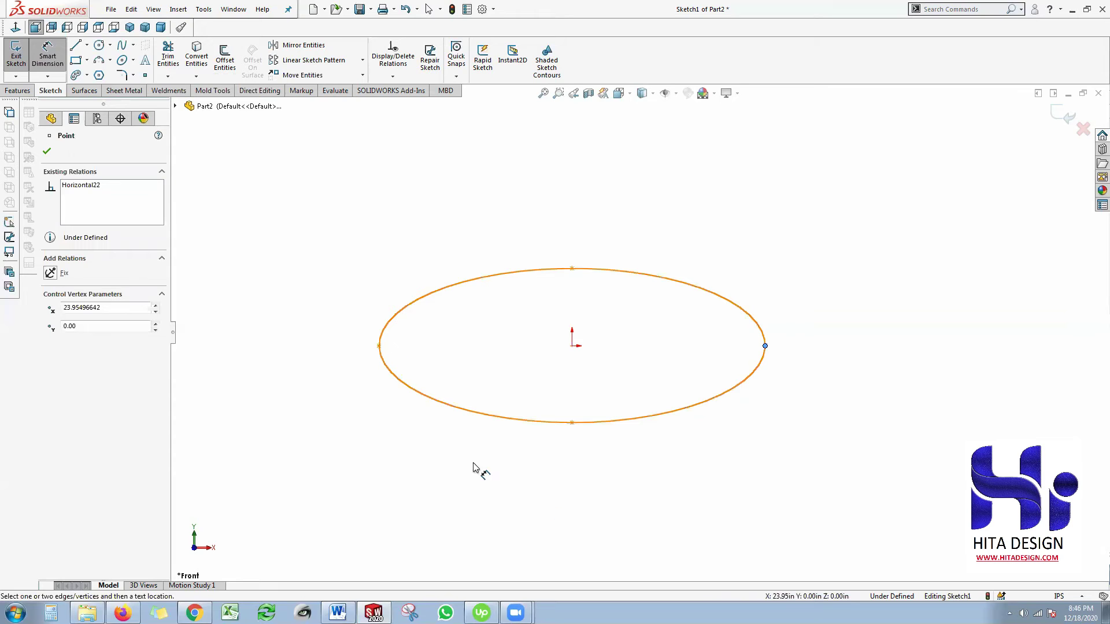
pyautogui.click(544, 502)
pyautogui.write('45')
pyautogui.press('Return')
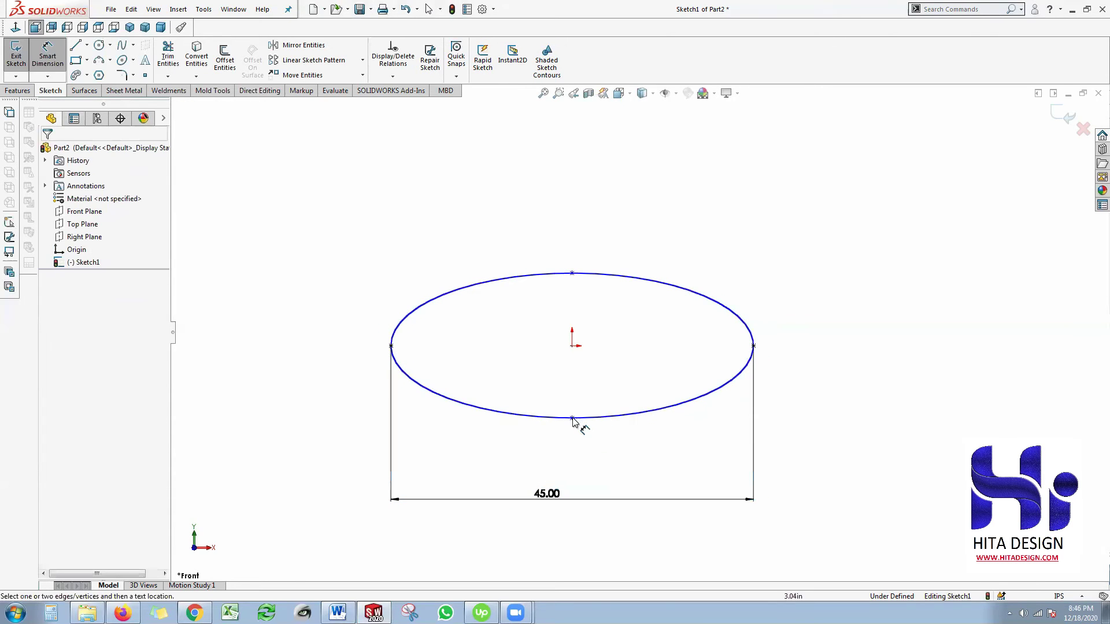
# Dimension the ellipse's full height between its upper and lower points as 18 in.
pyautogui.click(572, 417)
pyautogui.click(572, 273)
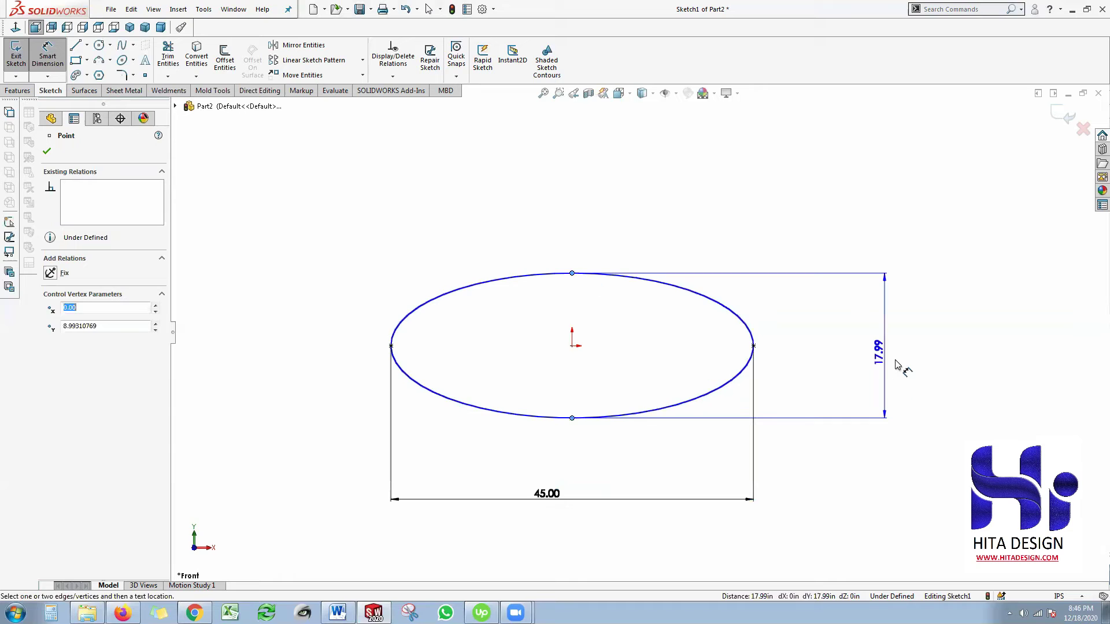
pyautogui.click(894, 384)
pyautogui.write('18')
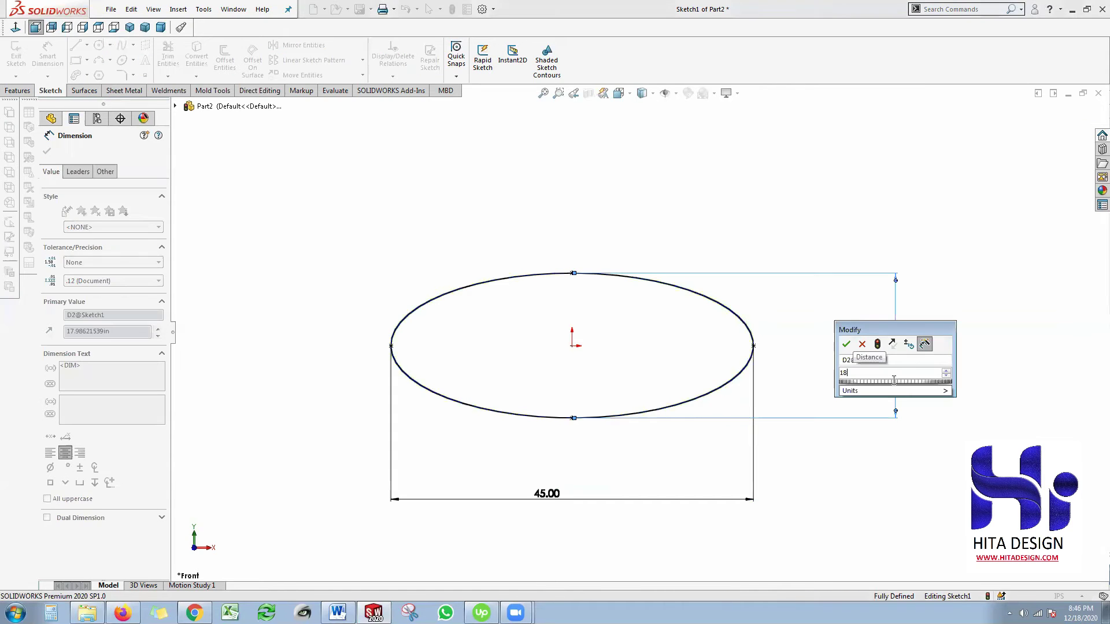
pyautogui.press('Return')
# Delete the ellipse together with its two dimensions from the sketch.
pyautogui.scroll(2, 651, 365)
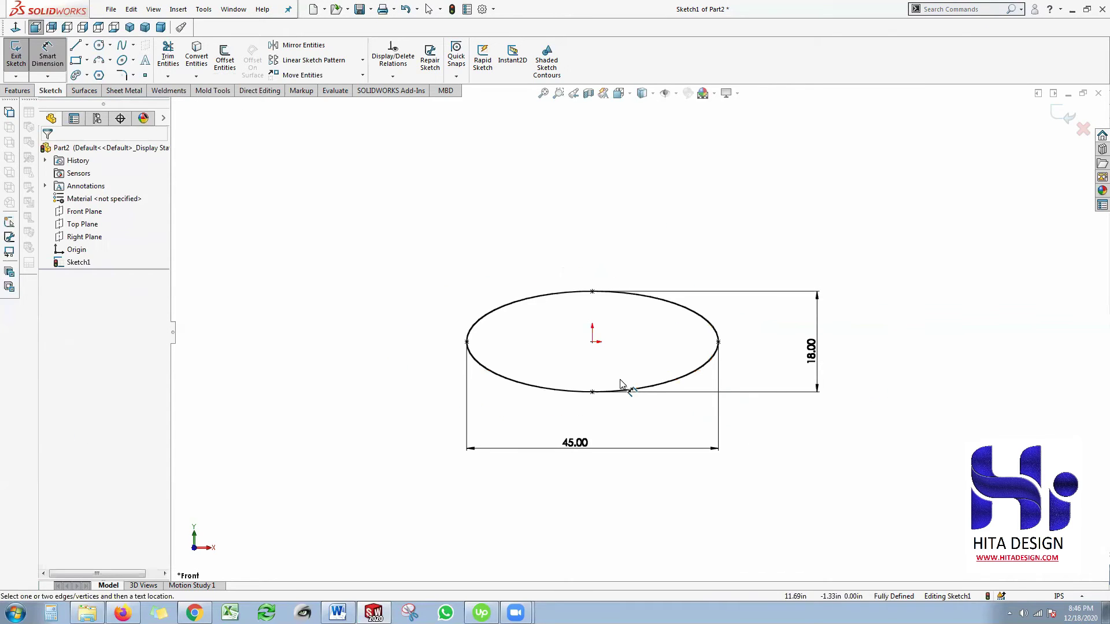
pyautogui.scroll(-2, 650, 355)
pyautogui.scroll(1, 679, 340)
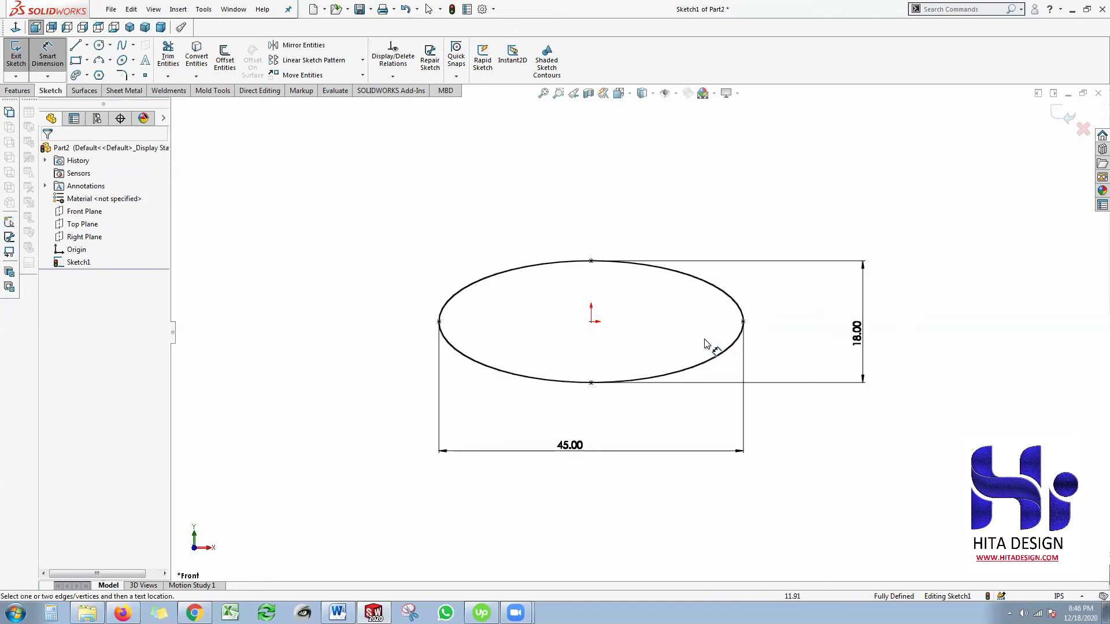
pyautogui.scroll(-1, 624, 331)
pyautogui.scroll(2, 781, 419)
pyautogui.press('Escape')
pyautogui.moveTo(906, 467); pyautogui.dragTo(704, 418)
pyautogui.moveTo(358, 253); pyautogui.dragTo(364, 206)
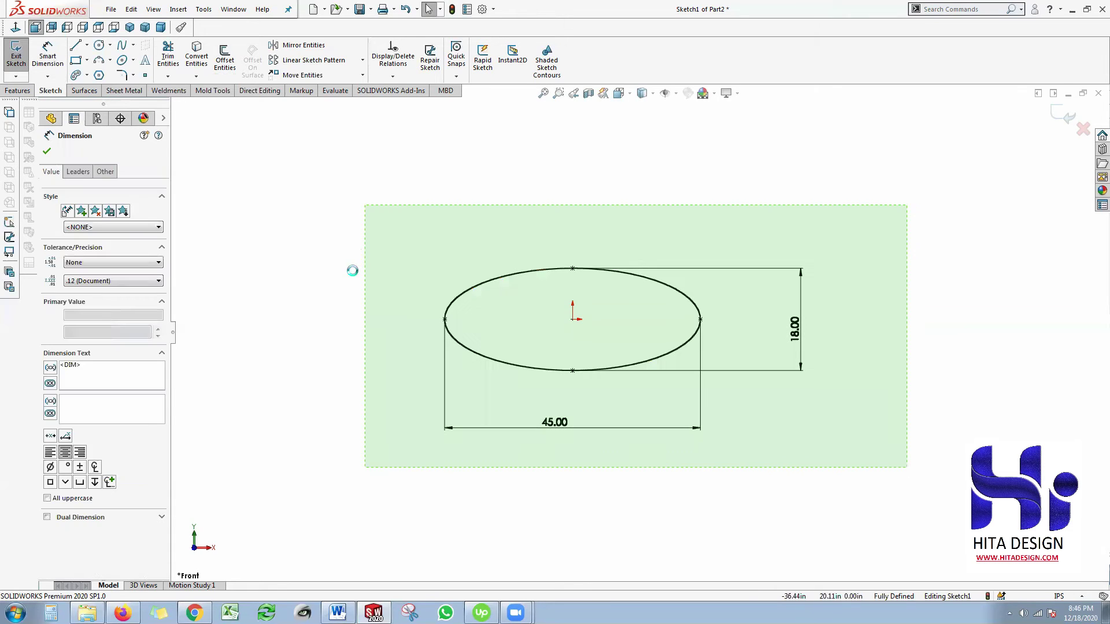
pyautogui.press('Delete')
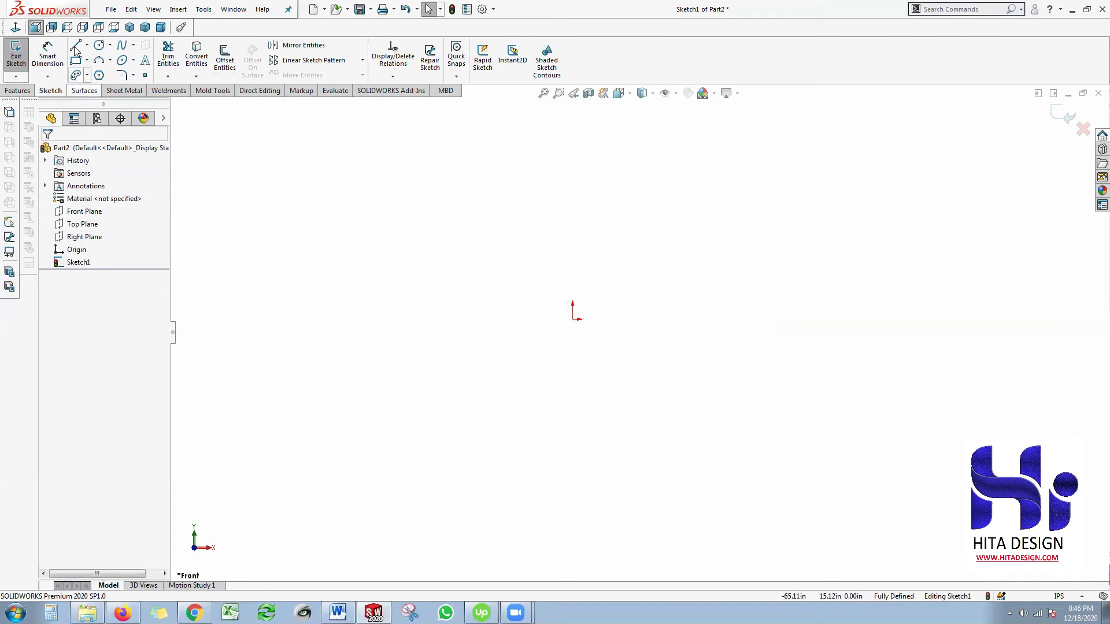
# Sketch a vertical line about 19.5 in up from the origin, followed by a horizontal line about 20.8 in to the right.
pyautogui.press('l')
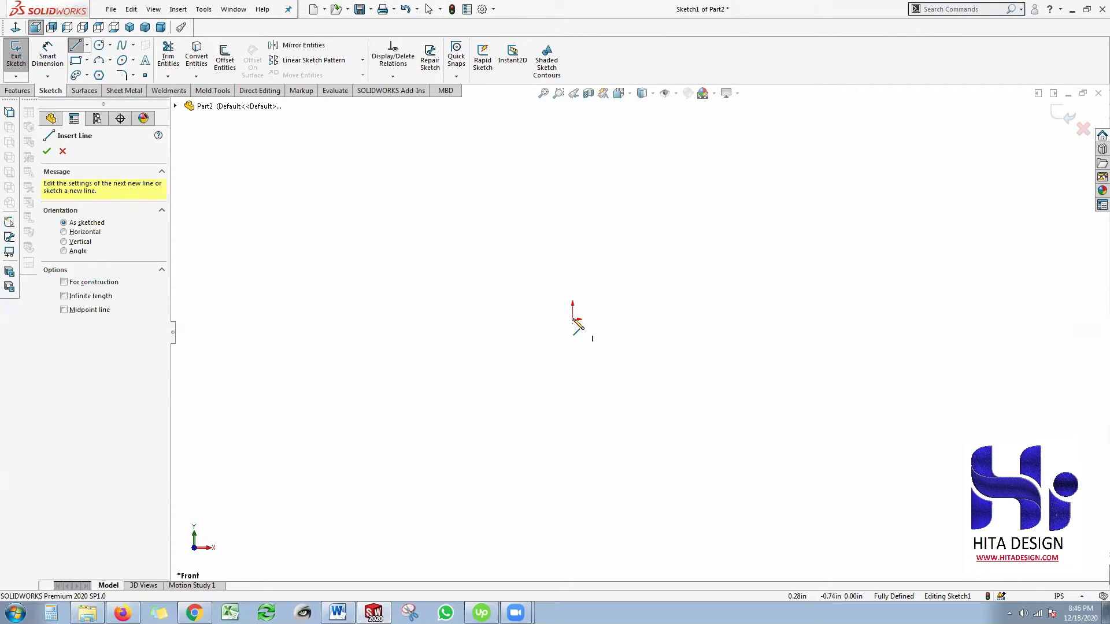
pyautogui.click(572, 319)
pyautogui.click(573, 208)
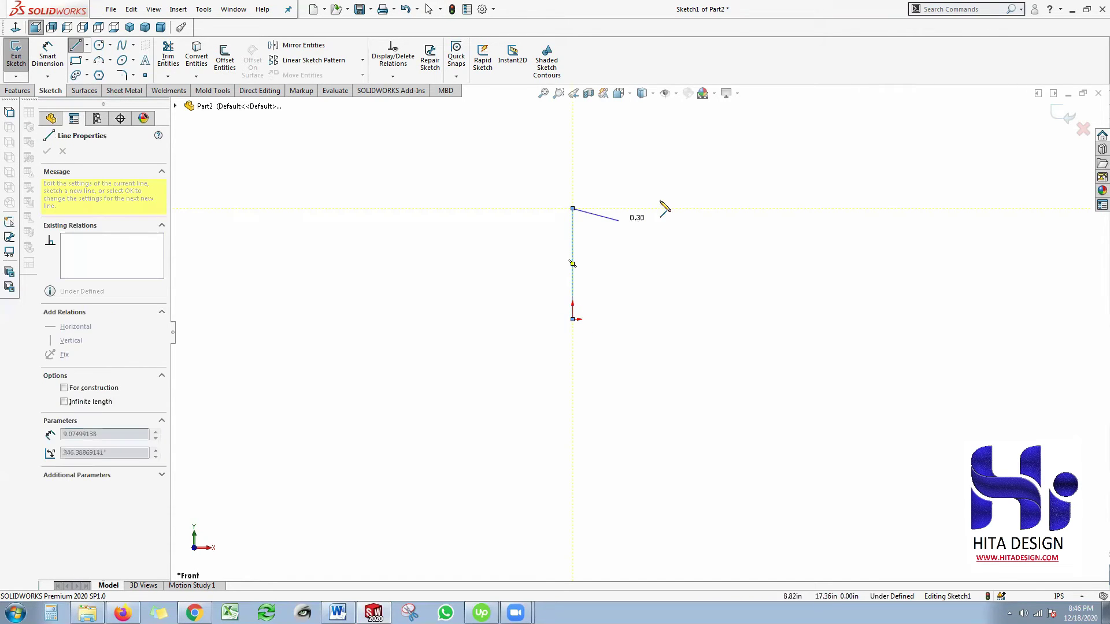
pyautogui.rightClick(693, 176)
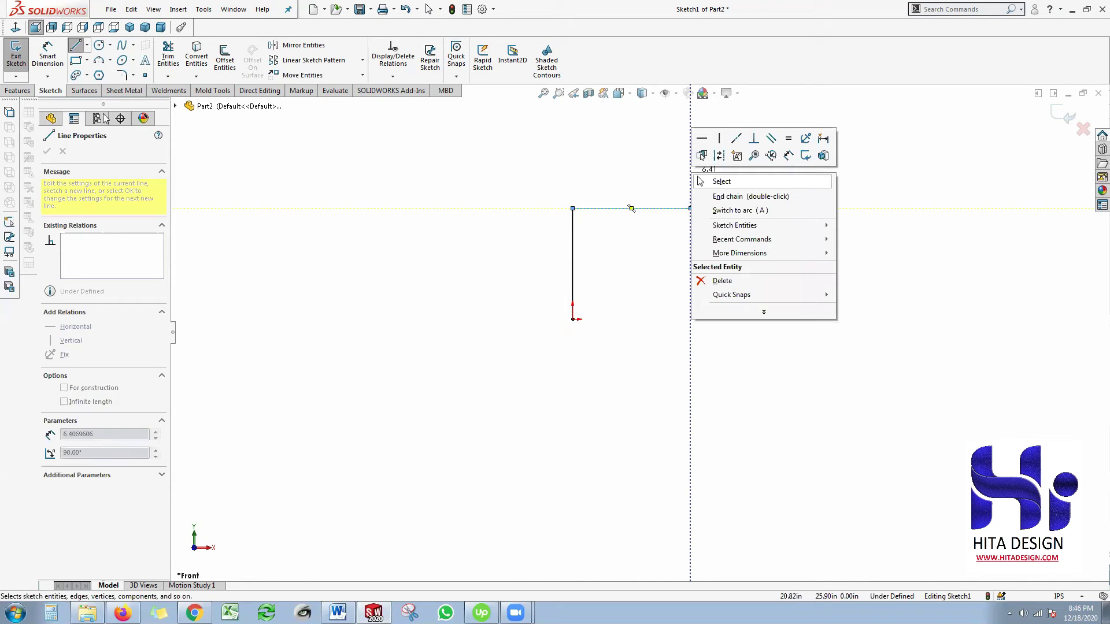
pyautogui.press('Return')
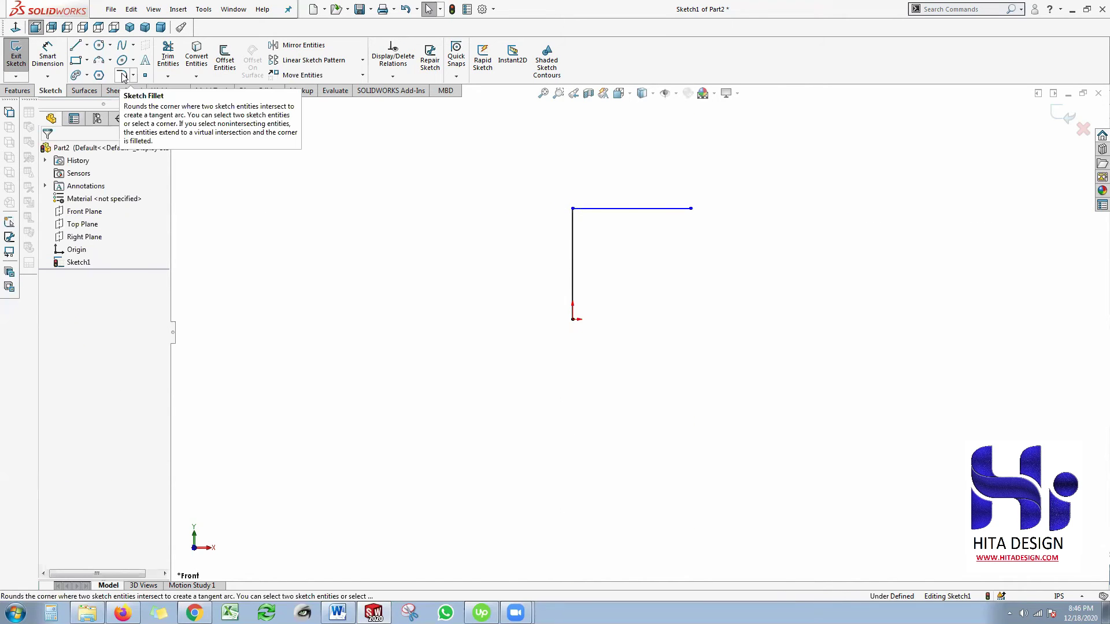
# Apply a 2.30 in sketch fillet to the corner where the vertical and horizontal lines meet.
pyautogui.click(121, 75)
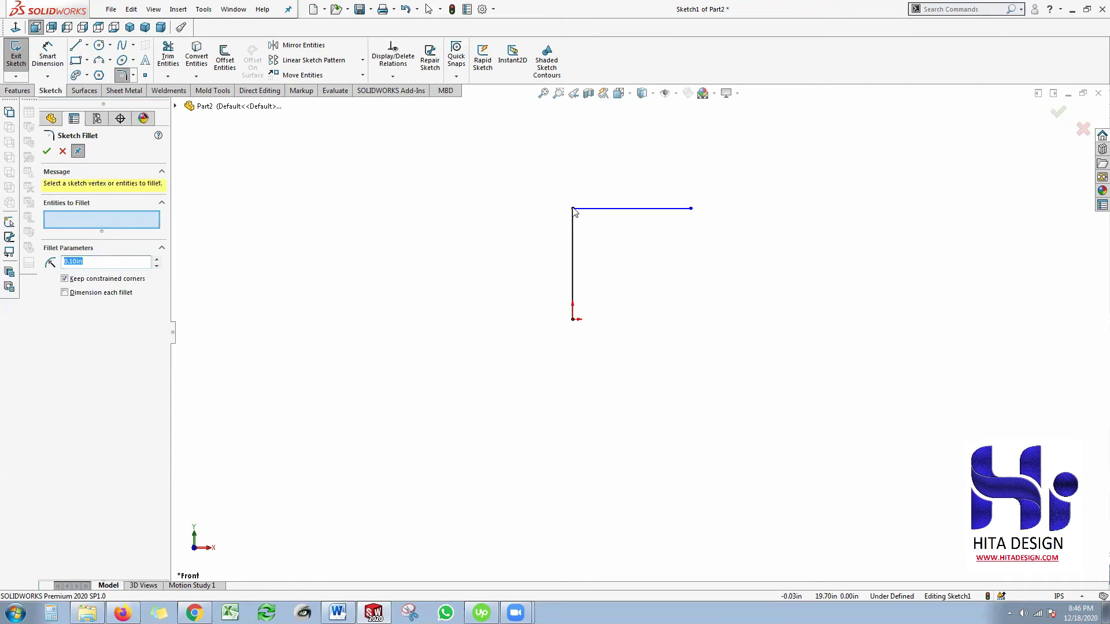
pyautogui.click(576, 222)
pyautogui.scroll(-6, 573, 199)
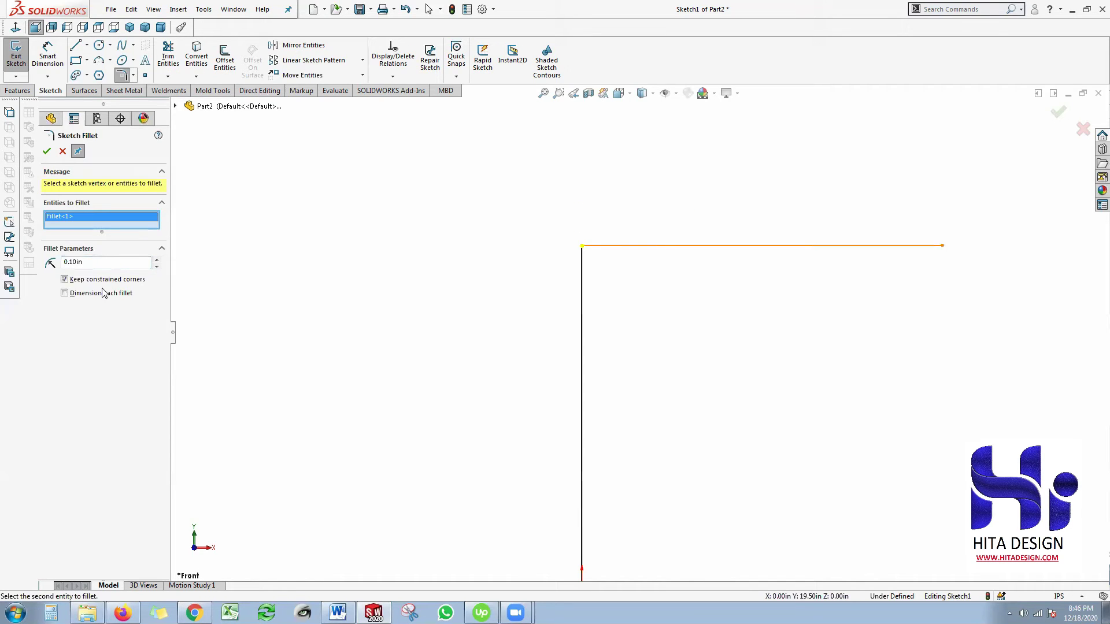
pyautogui.click(156, 260)
pyautogui.click(156, 259)
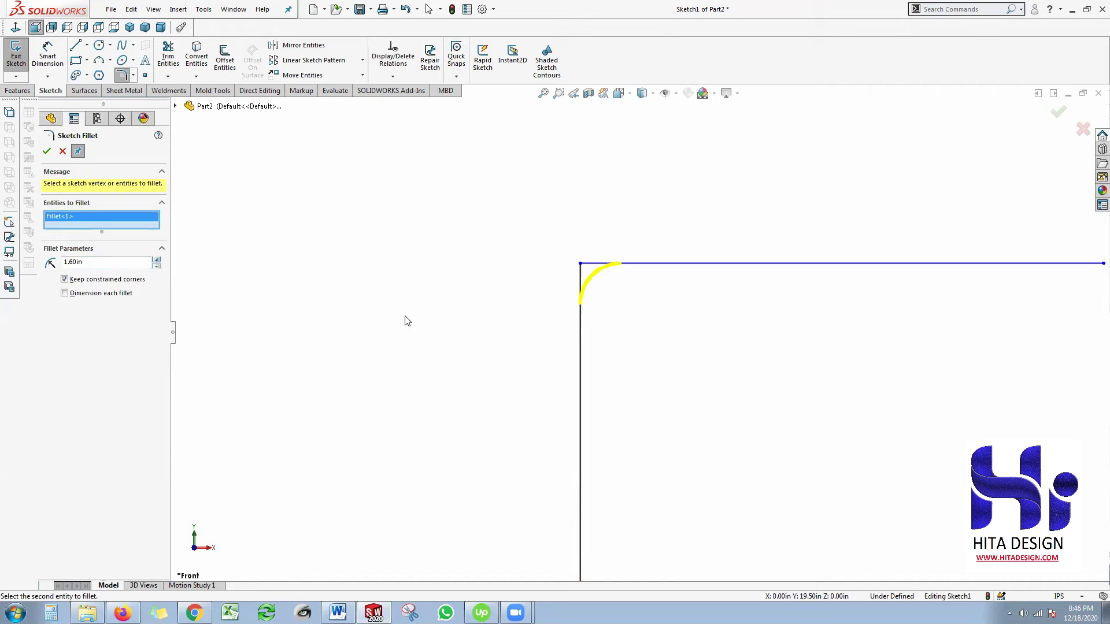
pyautogui.scroll(8, 766, 383)
pyautogui.scroll(-1, 291, 345)
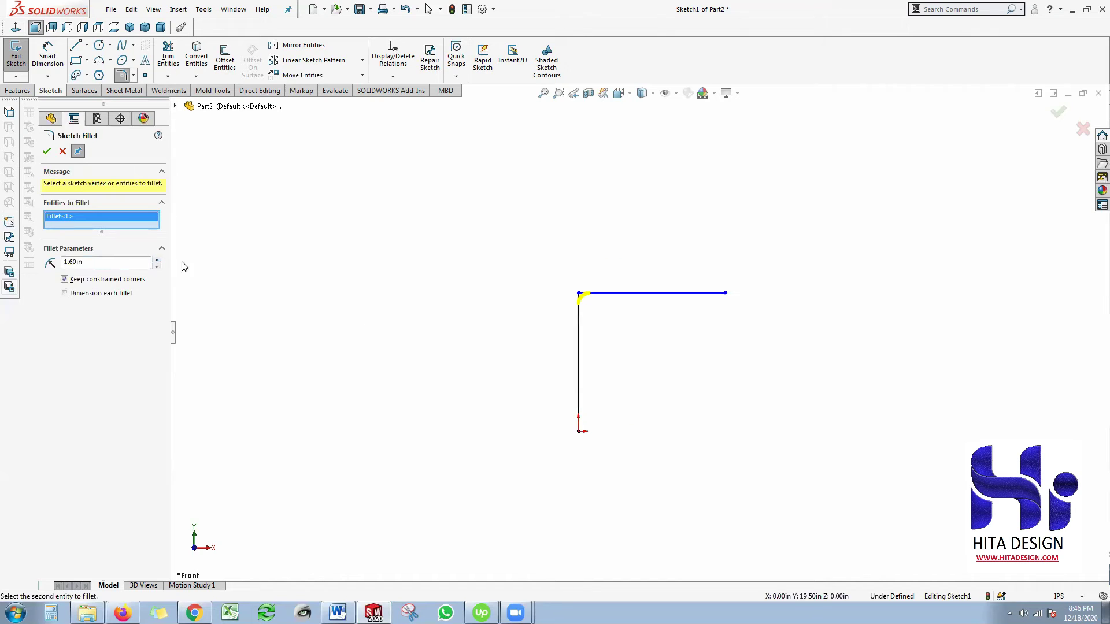
pyautogui.click(157, 259)
pyautogui.click(46, 151)
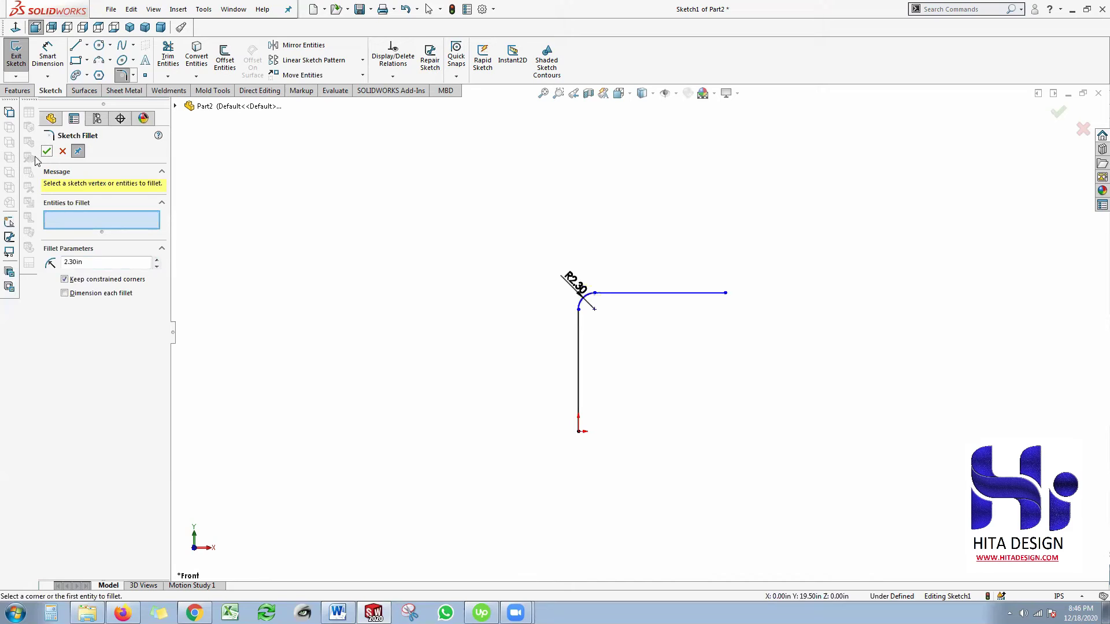
pyautogui.press('Escape')
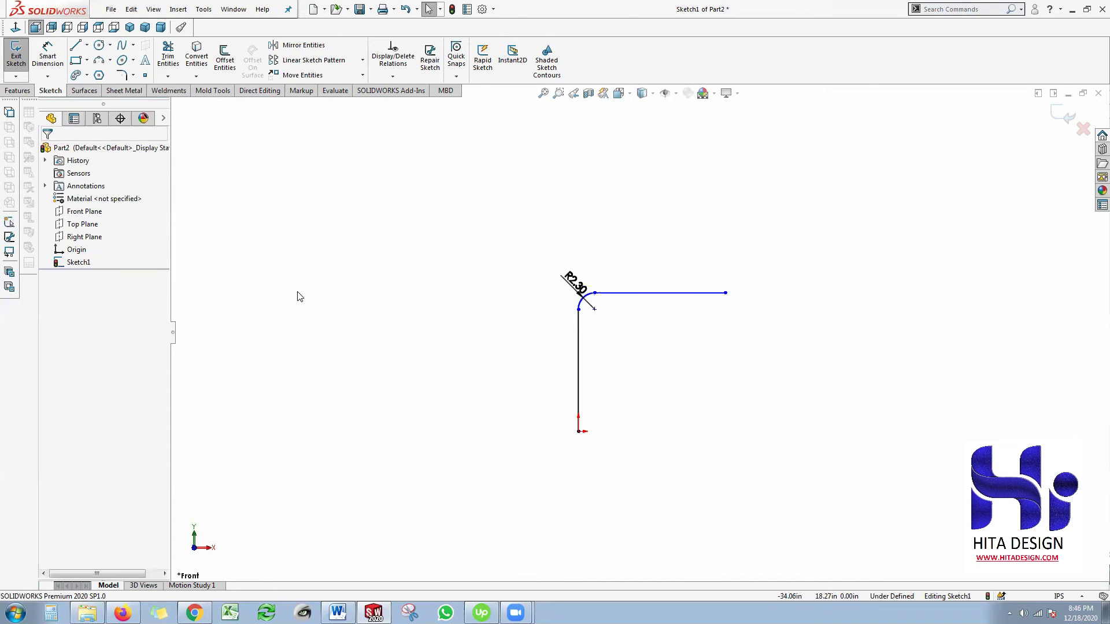
pyautogui.click(133, 75)
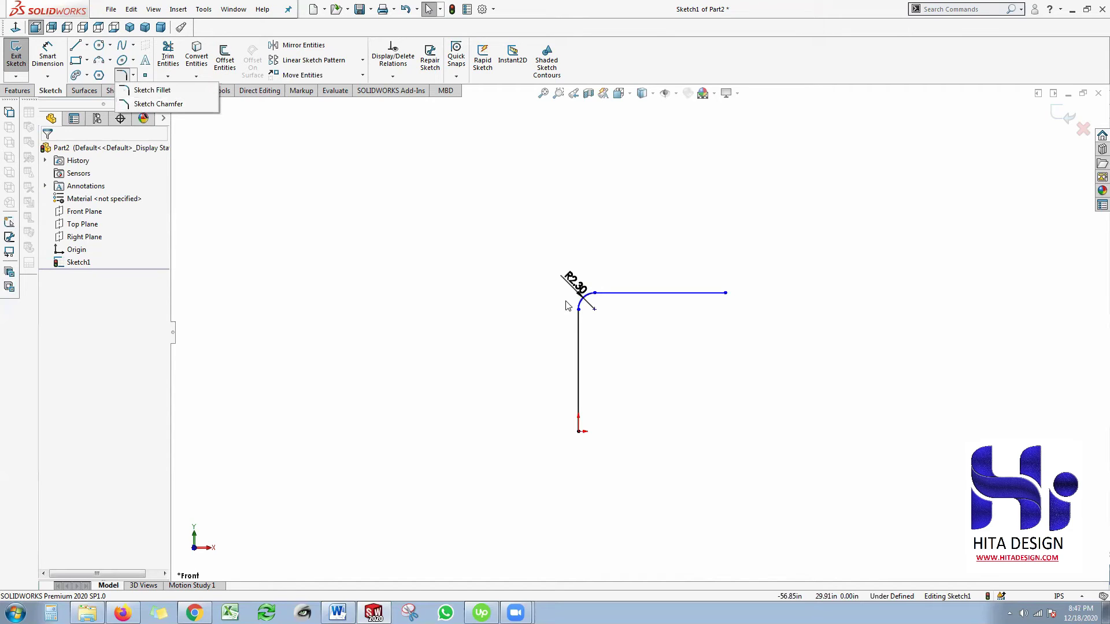
pyautogui.scroll(-1, 586, 301)
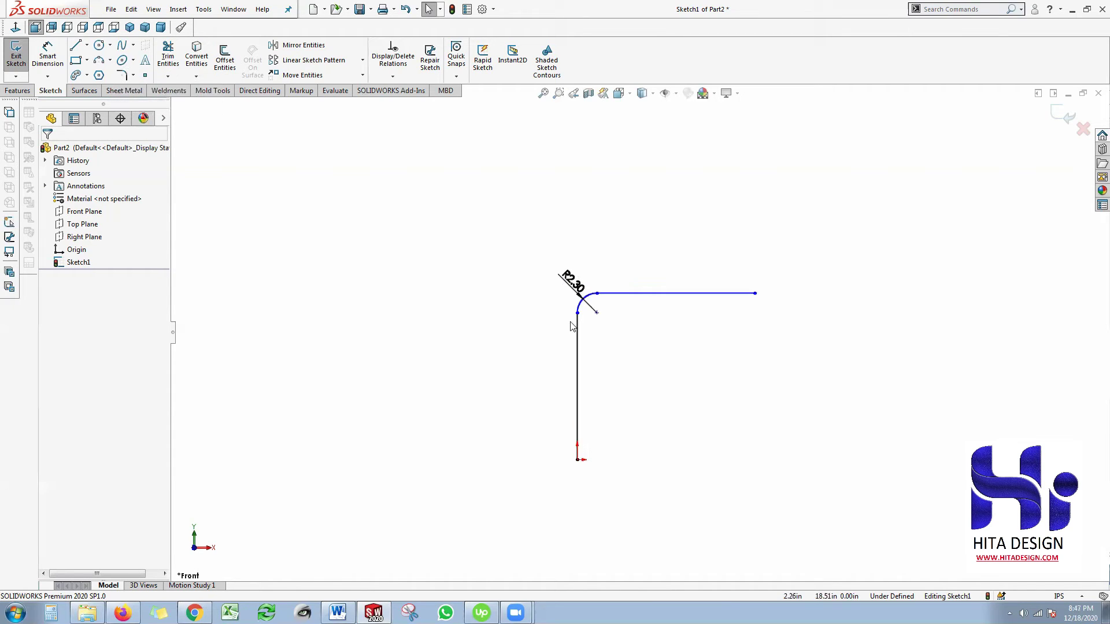
pyautogui.scroll(2, 646, 368)
pyautogui.scroll(-3, 646, 370)
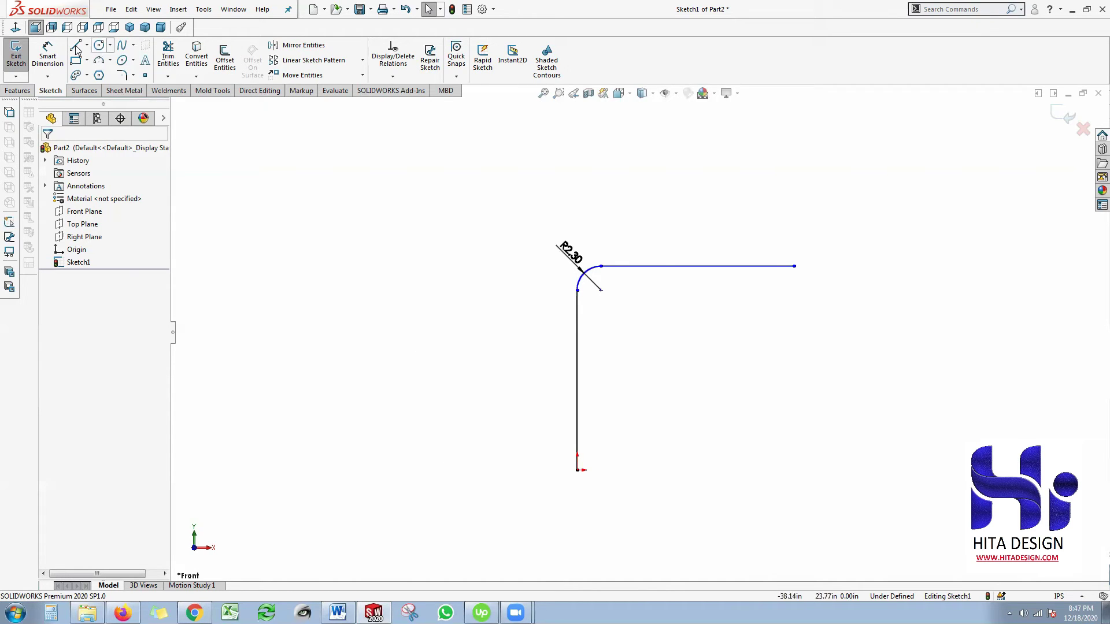
# Sketch a second corner left of the filleted one from a vertical line and a line about 15.7 in long, making the latter horizontal.
pyautogui.press('l')
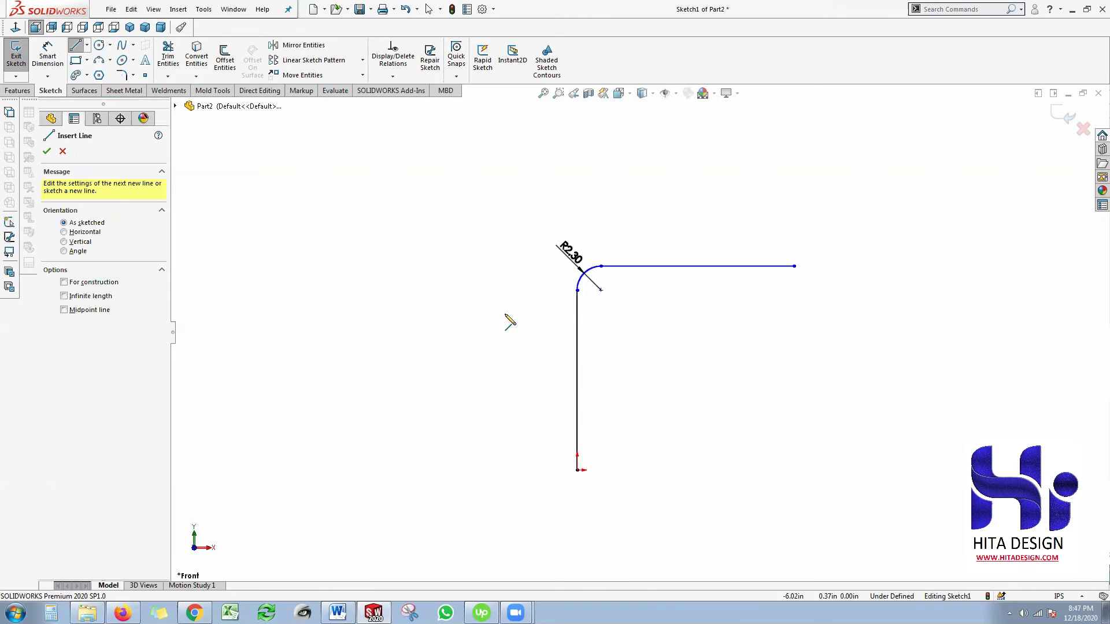
pyautogui.click(514, 466)
pyautogui.click(514, 314)
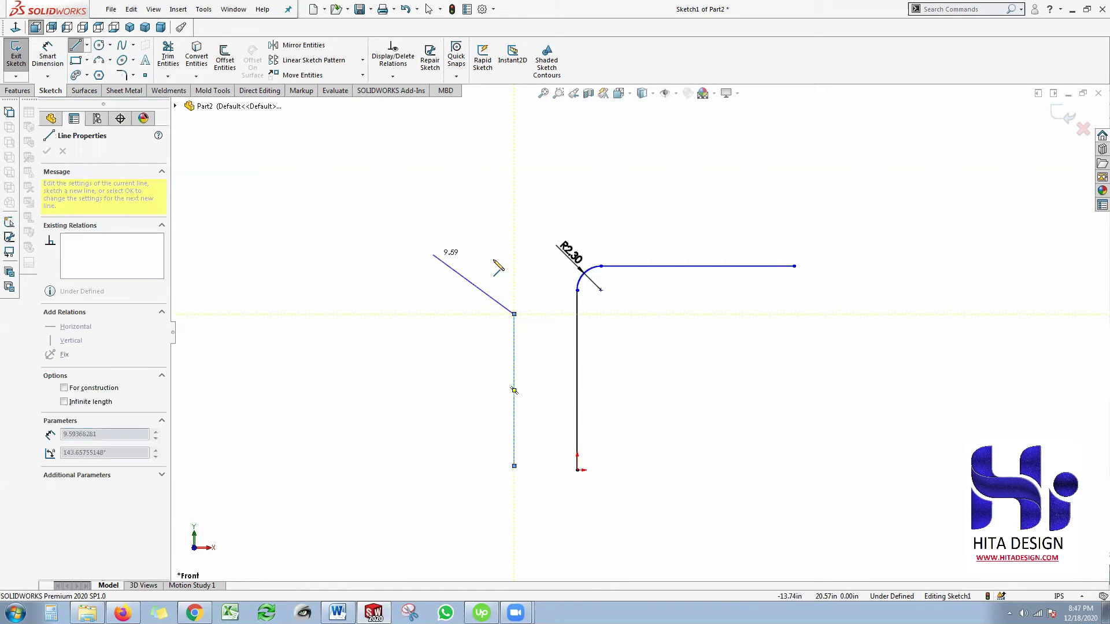
pyautogui.click(350, 310)
pyautogui.press('Escape')
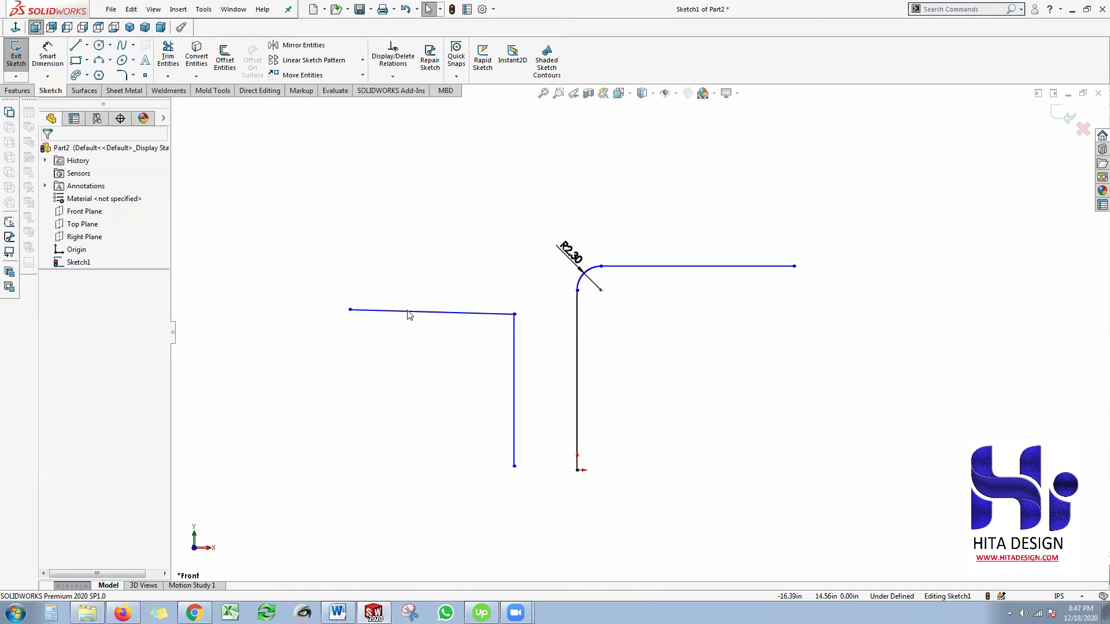
pyautogui.click(428, 313)
pyautogui.click(441, 260)
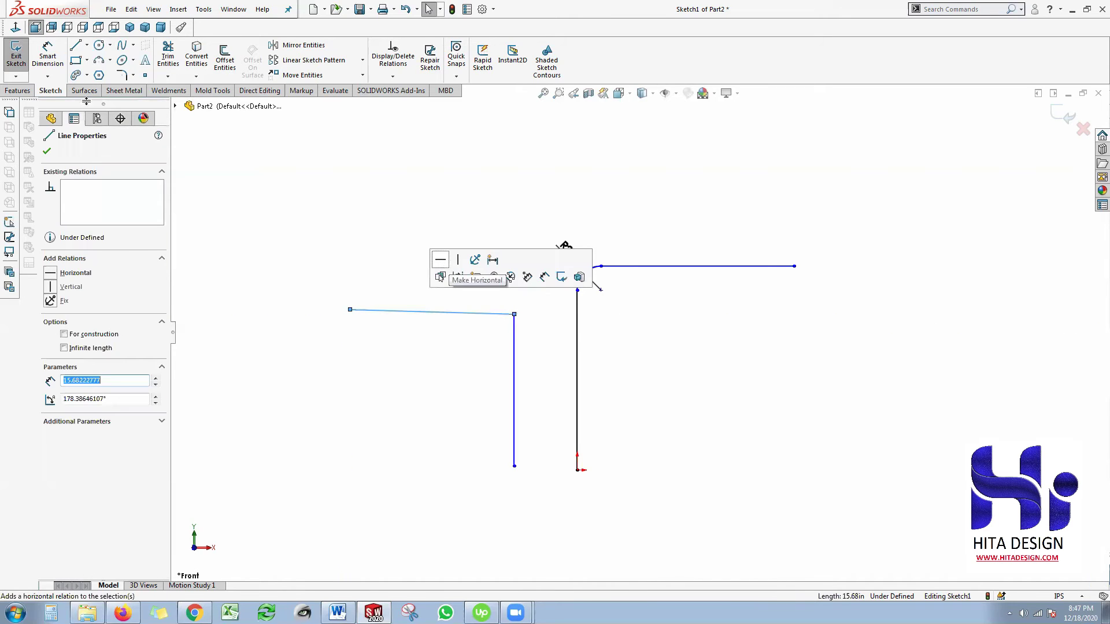
# Apply an equal-distance sketch chamfer of 0.39 in to the corner of the second pair of lines.
pyautogui.click(134, 76)
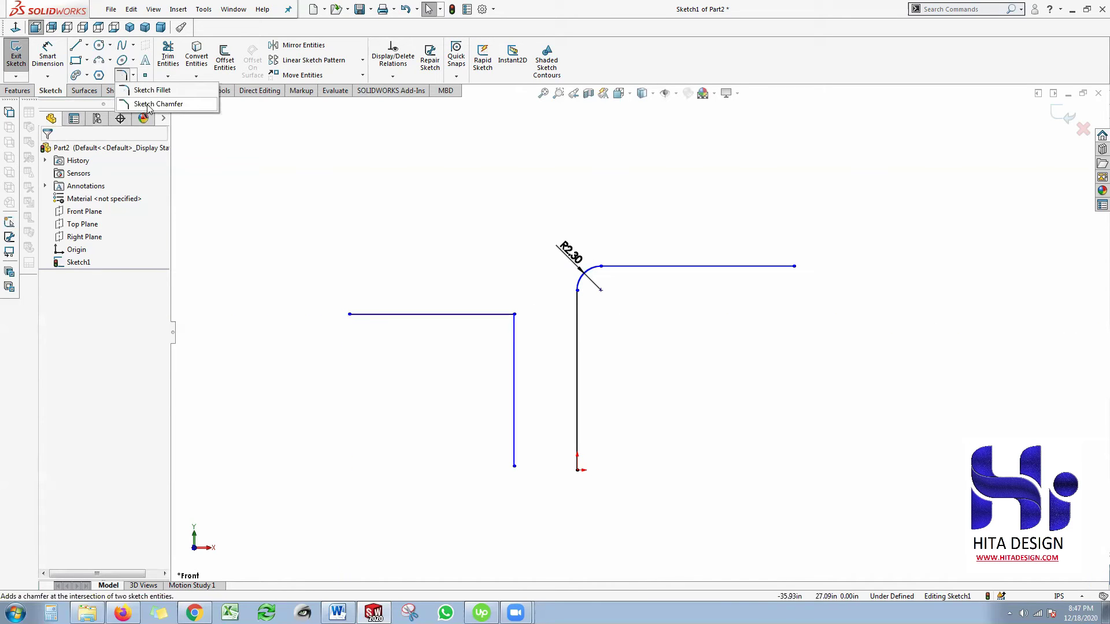
pyautogui.click(514, 314)
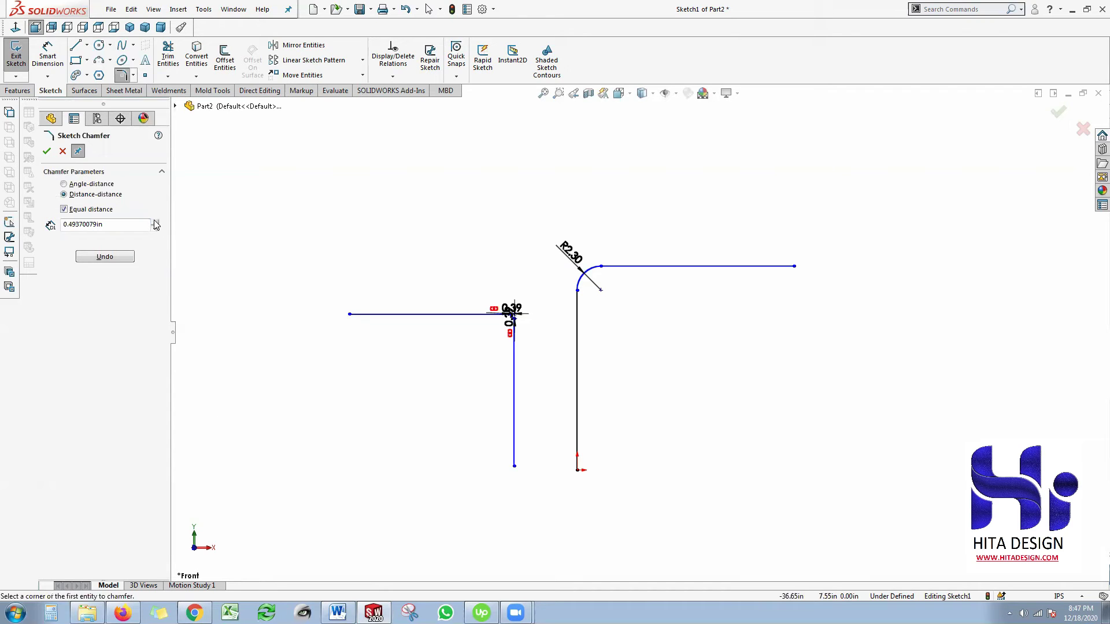
pyautogui.scroll(2, 114, 229)
pyautogui.click(46, 152)
pyautogui.press('Escape')
# Move the two chamfer dimensions clear of the corner, one above it and one to its right.
pyautogui.moveTo(519, 308); pyautogui.dragTo(490, 236)
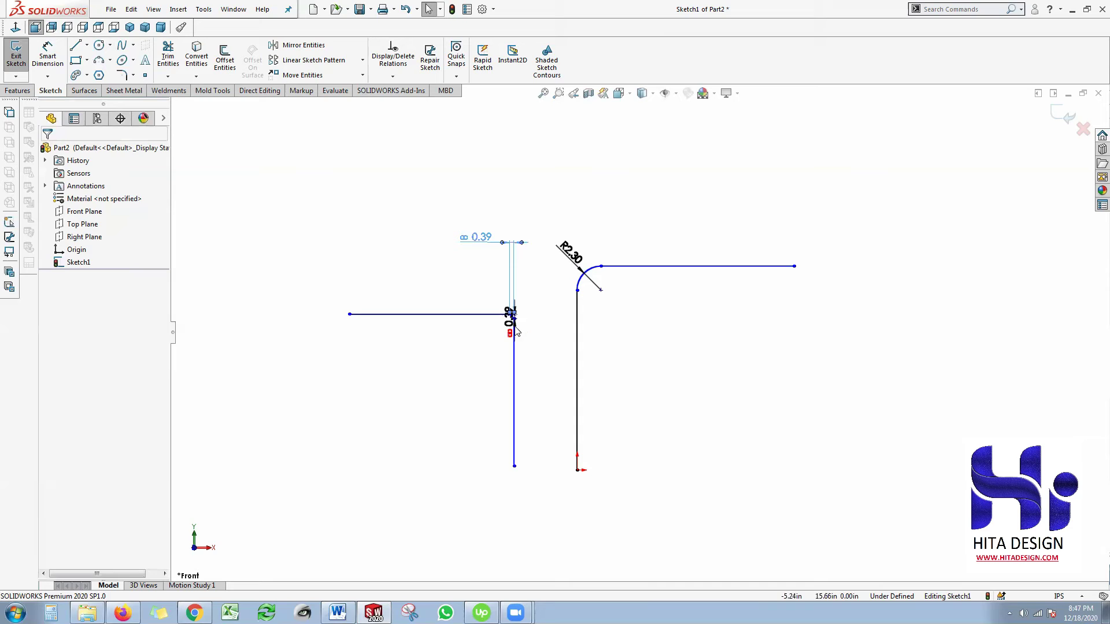
pyautogui.moveTo(518, 326); pyautogui.dragTo(553, 334)
pyautogui.click(543, 380)
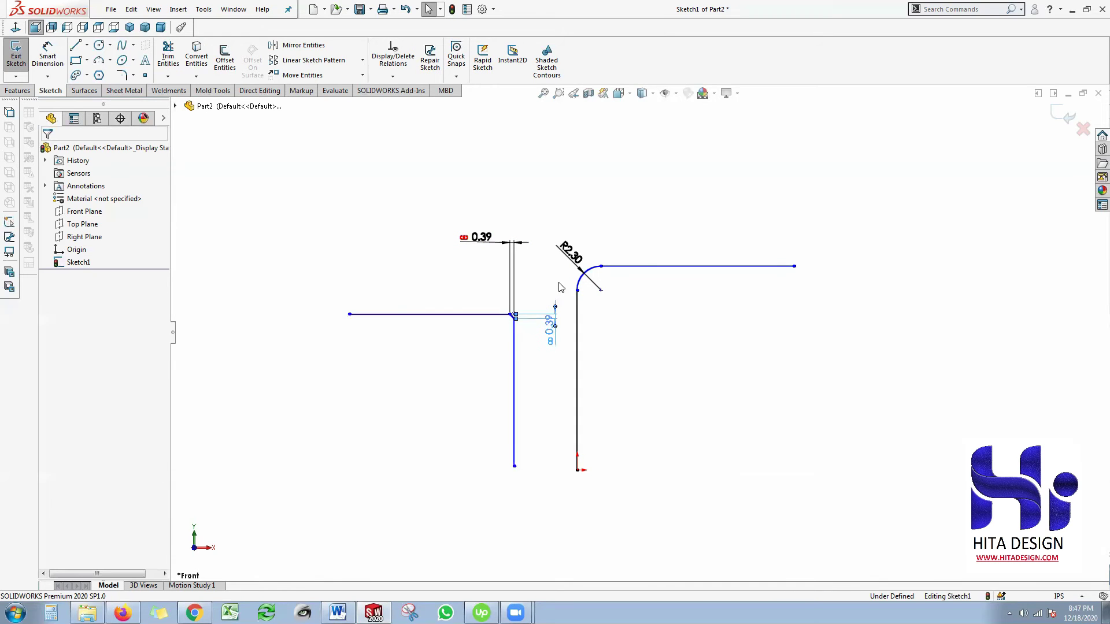
pyautogui.scroll(-3, 536, 350)
pyautogui.press('f')
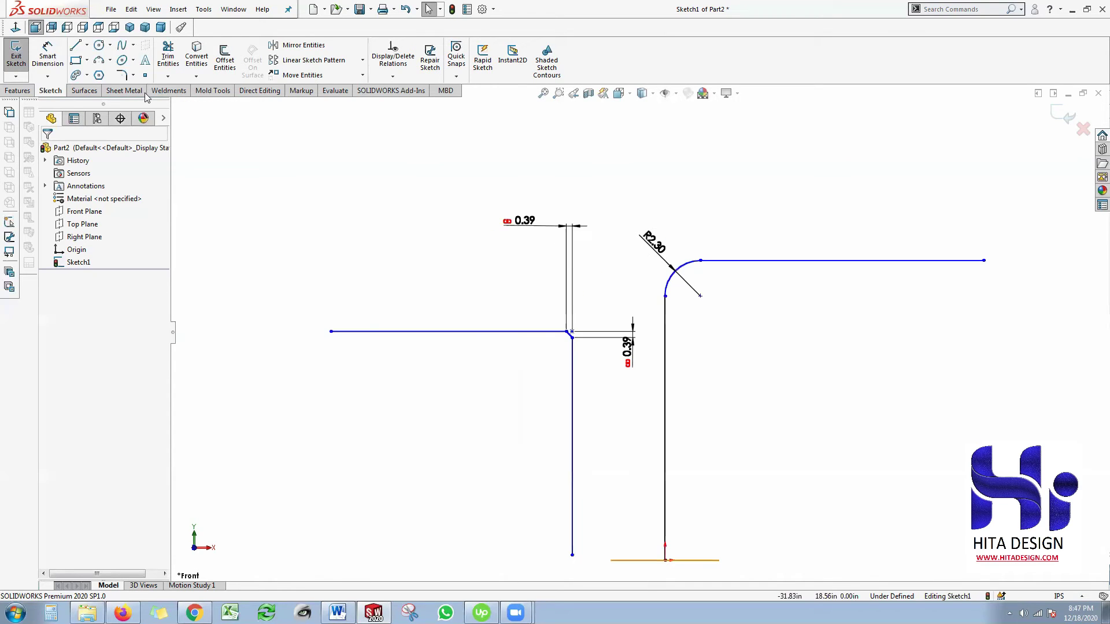
pyautogui.scroll(4, 632, 329)
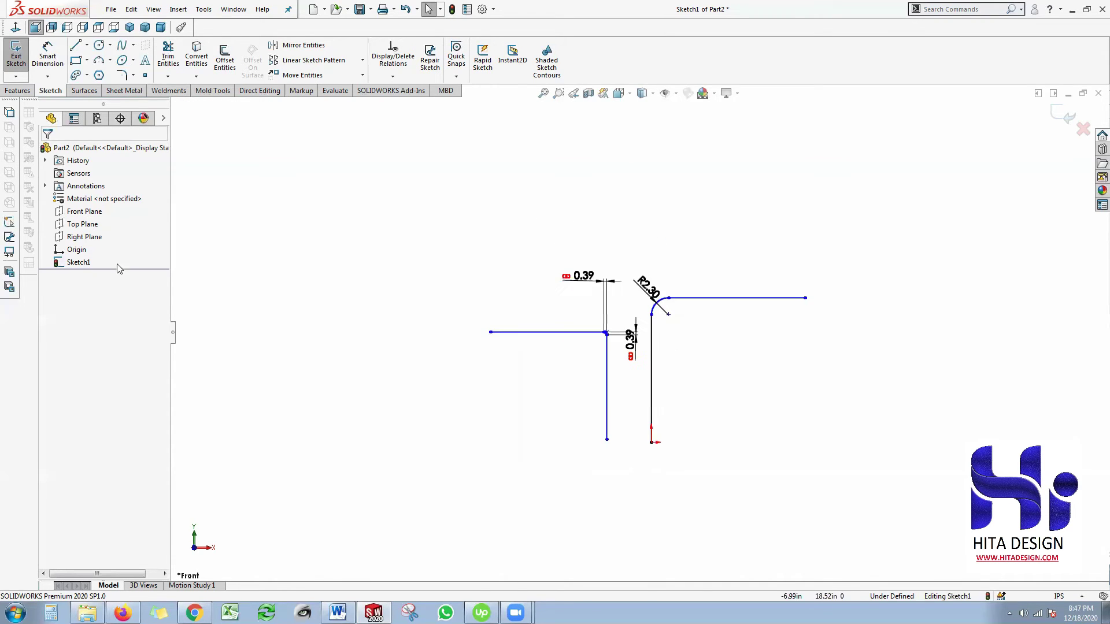
# Sketch three lines above the chamfered corner: a nearly horizontal one and two slanted ones meeting at an apex, one crossing the first.
pyautogui.scroll(-1, 180, 44)
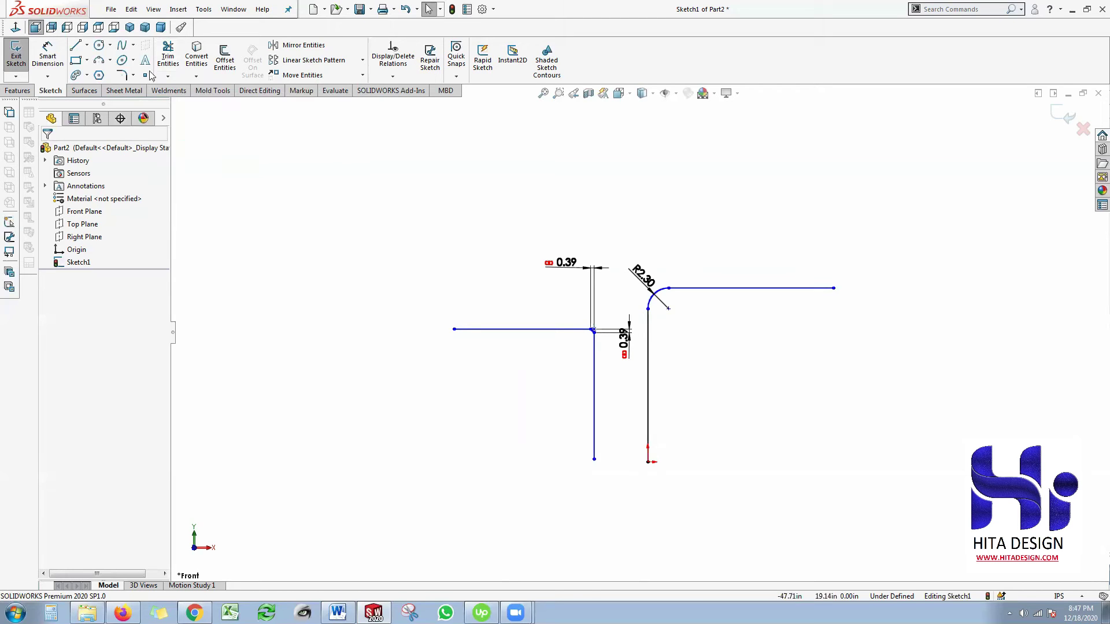
pyautogui.click(75, 45)
pyautogui.click(547, 217)
pyautogui.click(365, 222)
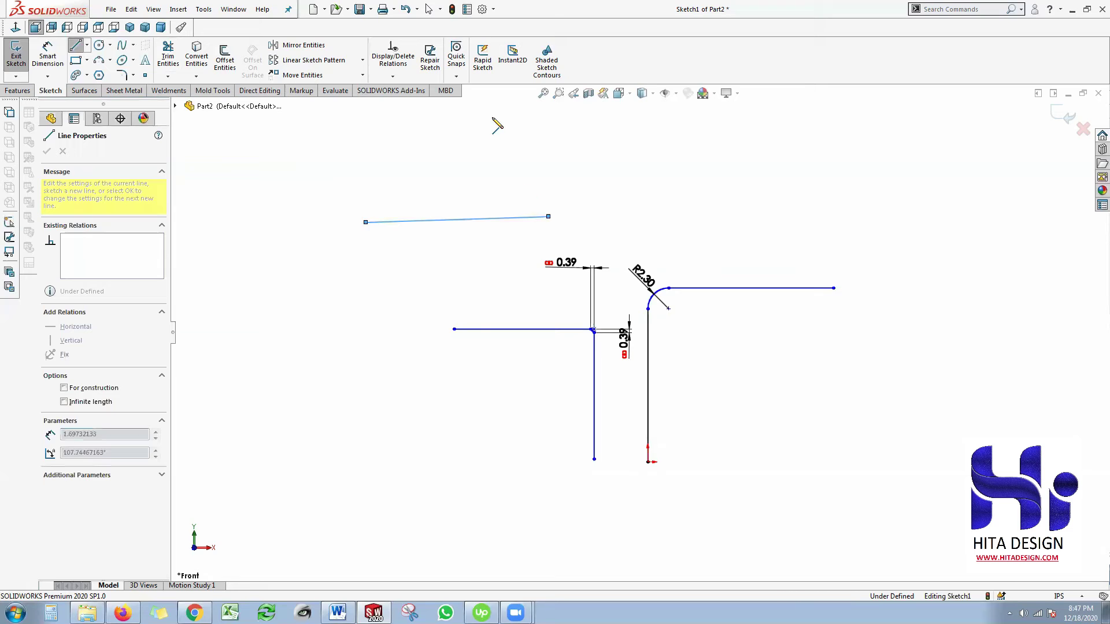
pyautogui.rightClick(445, 197)
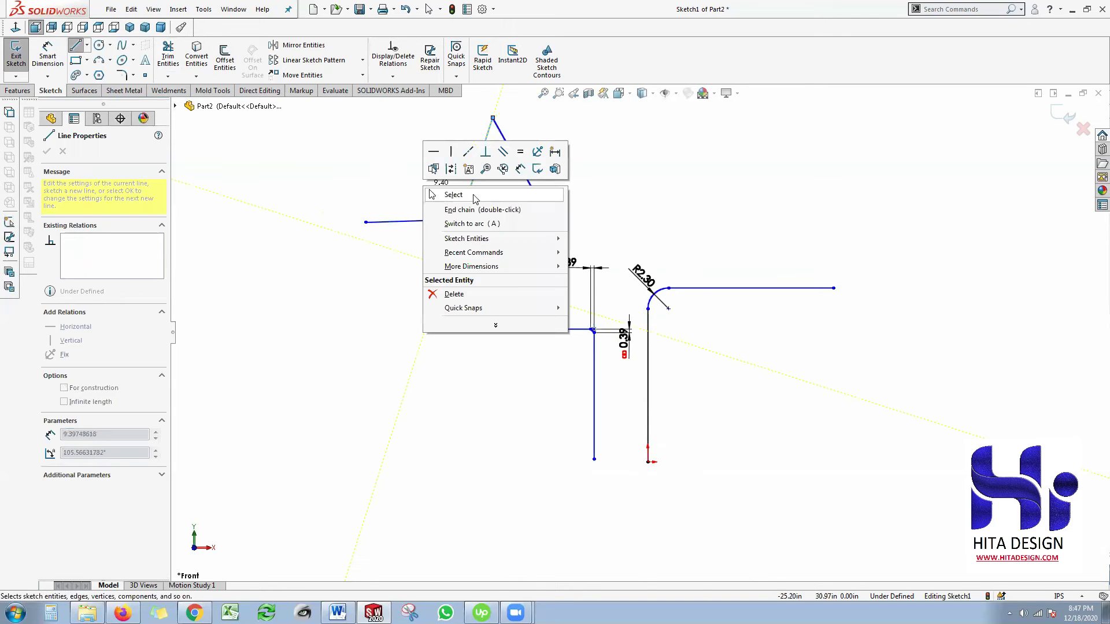
pyautogui.click(473, 195)
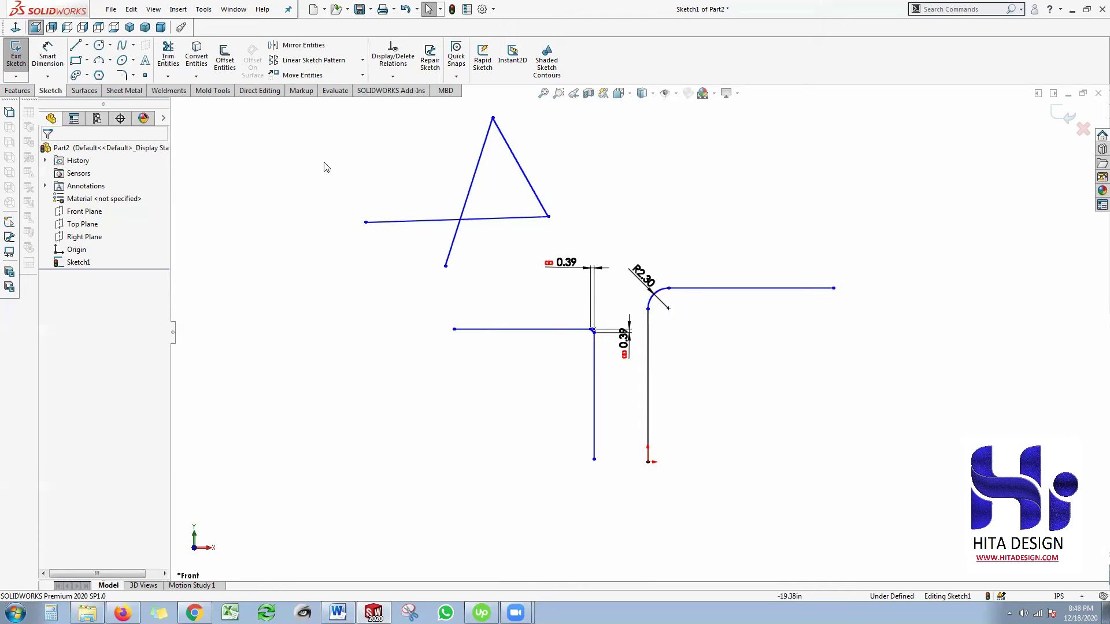
# Power-trim the crossing slanted line above the intersection and the nearly horizontal line's overhang left of it.
pyautogui.click(168, 55)
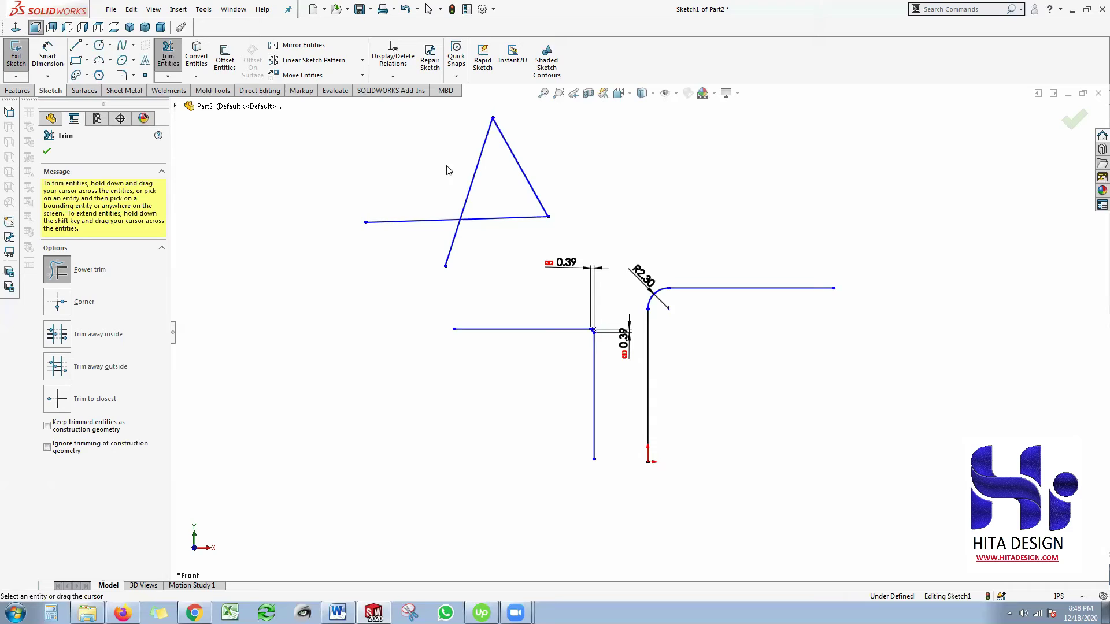
pyautogui.moveTo(437, 192); pyautogui.dragTo(475, 198)
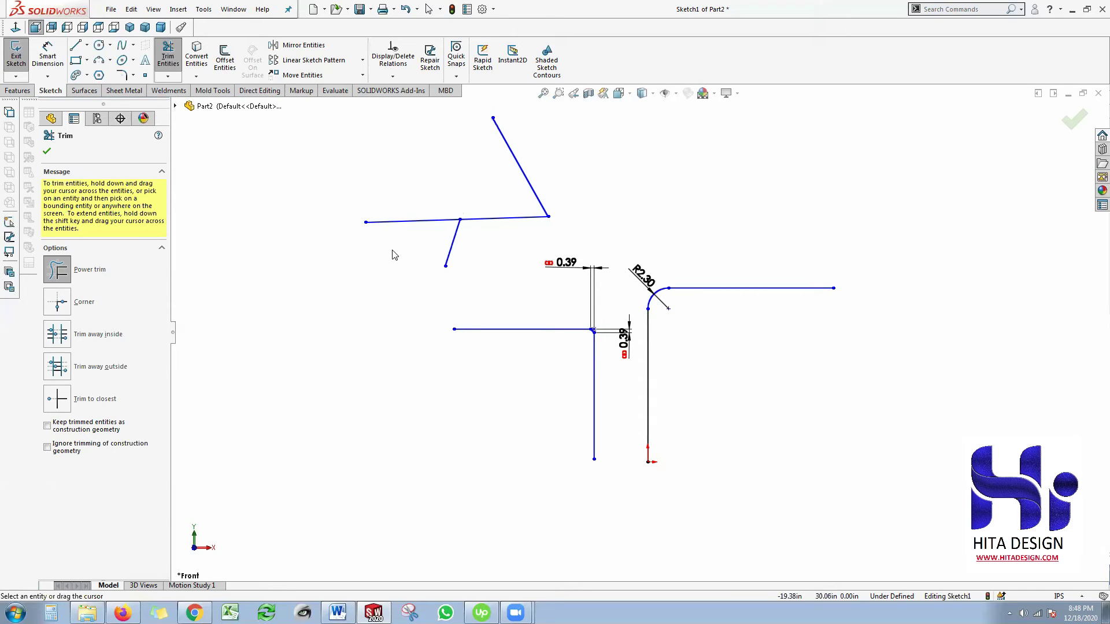
pyautogui.moveTo(393, 214); pyautogui.dragTo(379, 254)
pyautogui.press('Escape')
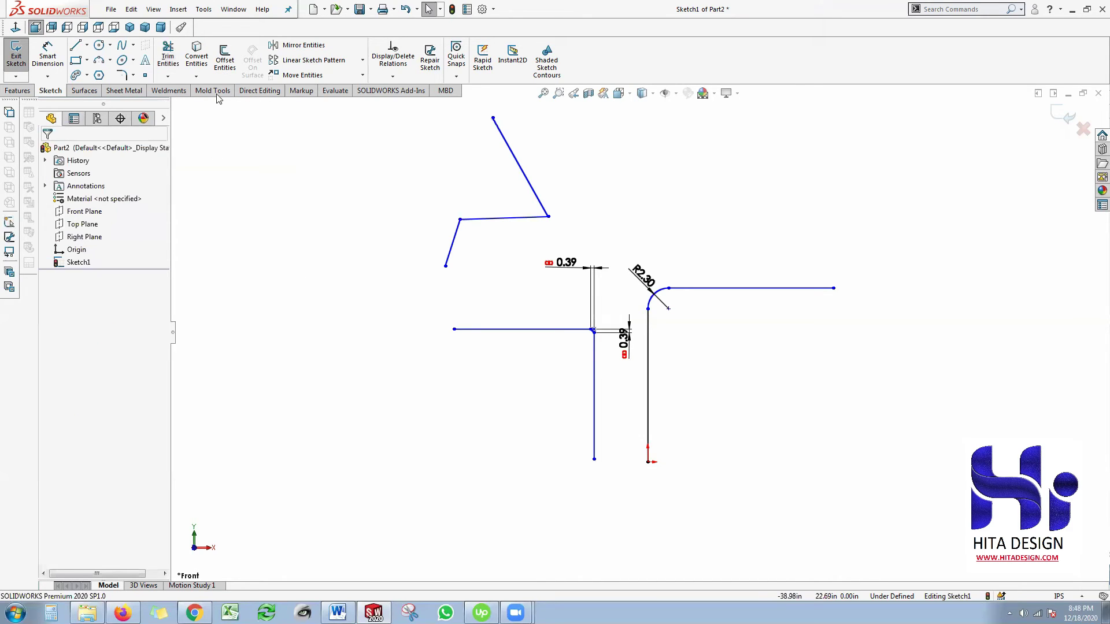
# Extend the short slanted line back up to the apex of the other slanted line.
pyautogui.click(167, 76)
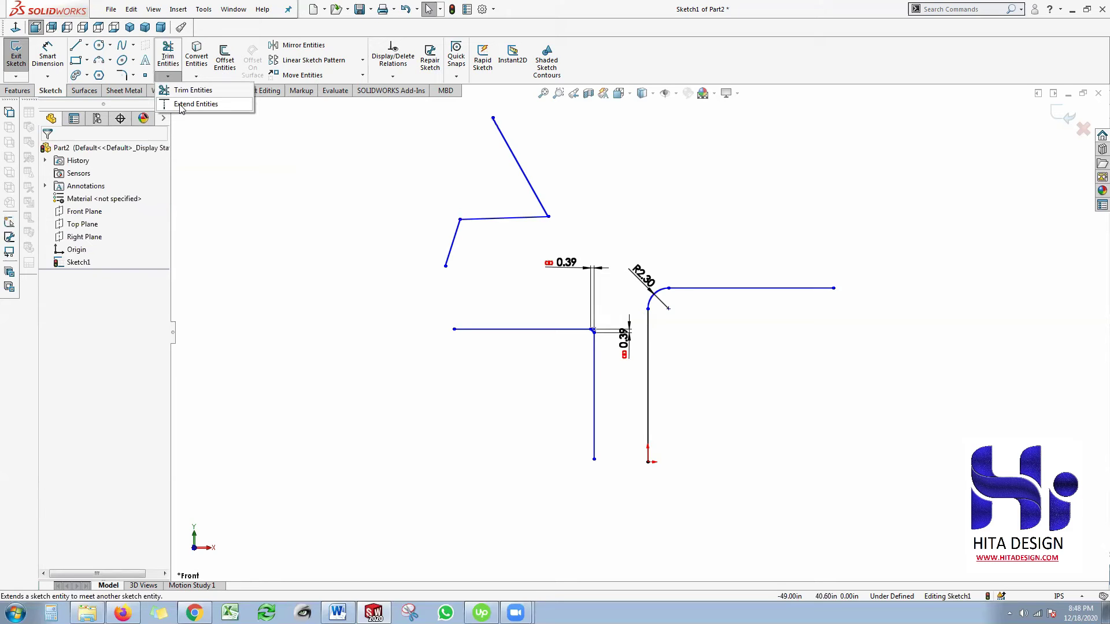
pyautogui.click(180, 105)
pyautogui.click(457, 231)
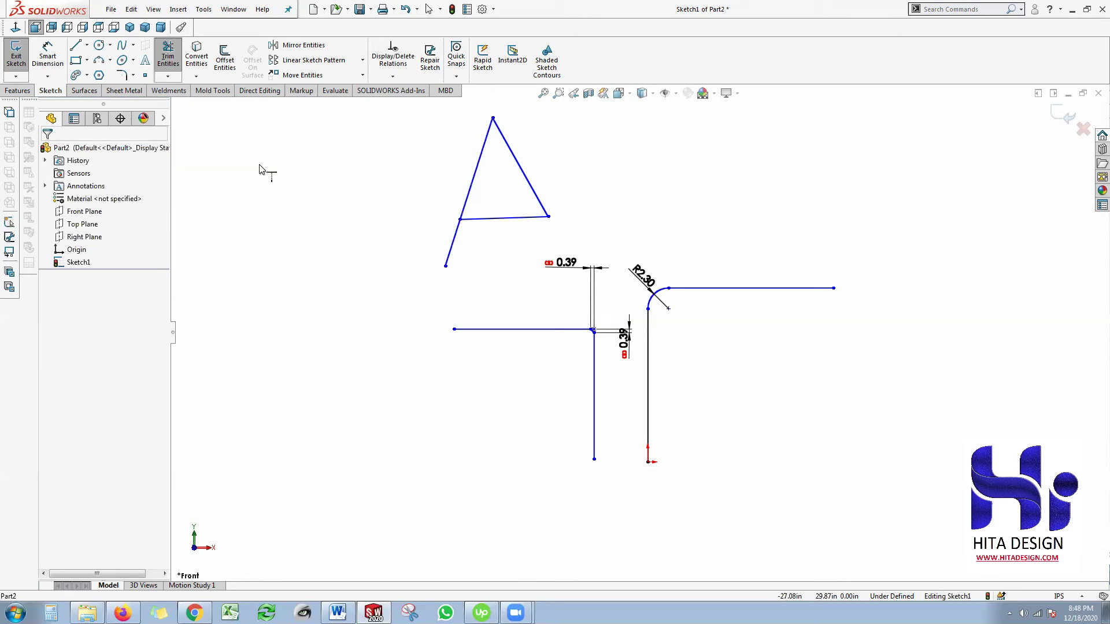
pyautogui.rightClick(318, 188)
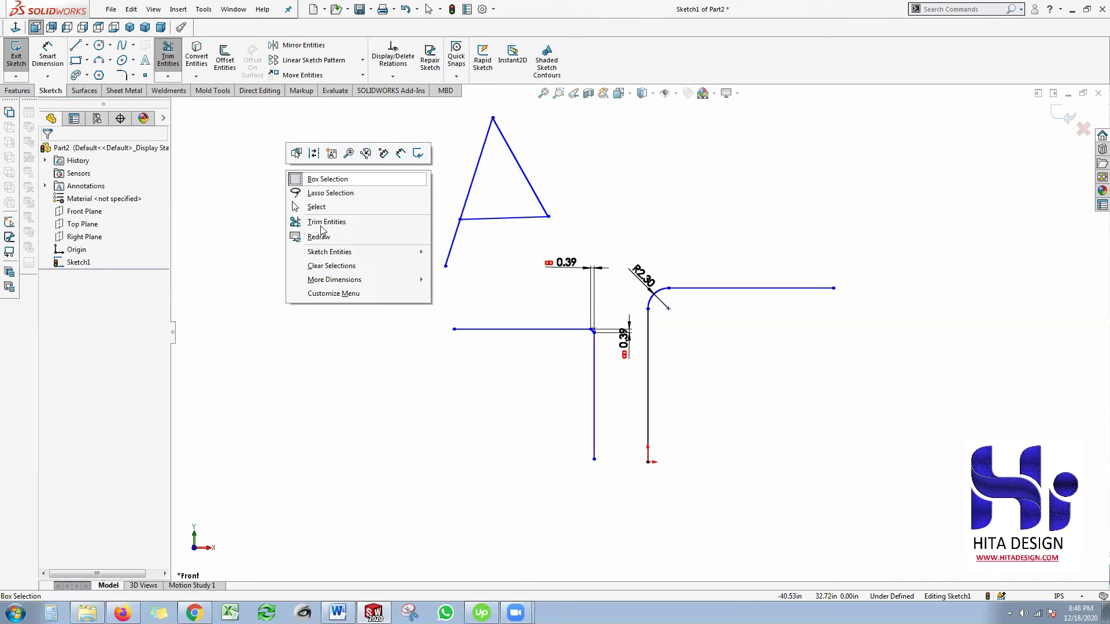
pyautogui.click(369, 207)
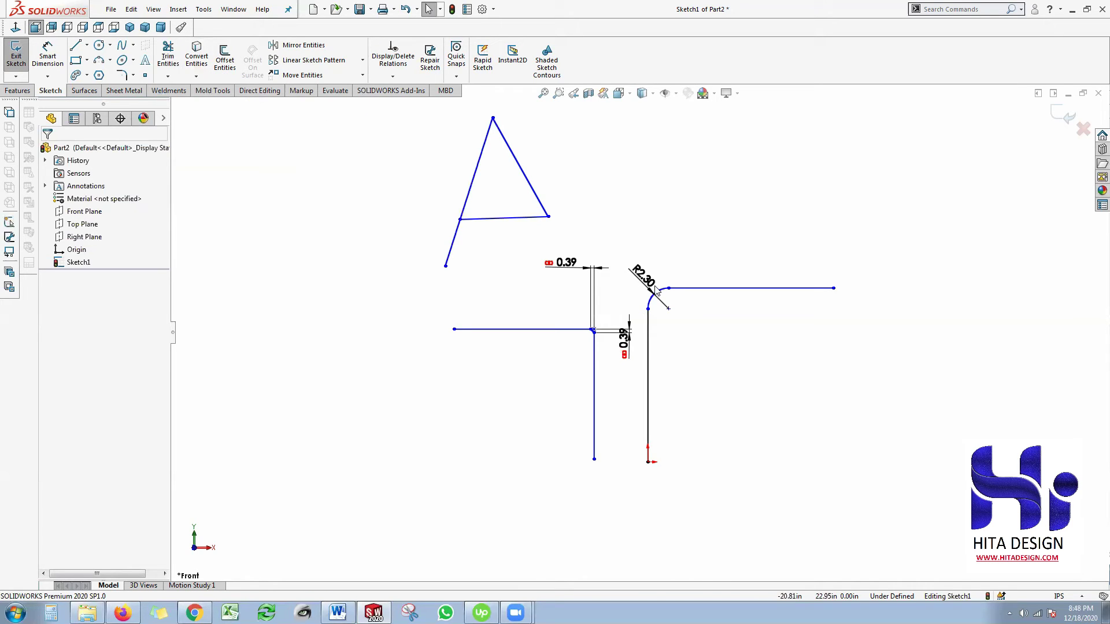
# Exit the sketch and start a new sketch on the Front Plane.
pyautogui.click(19, 62)
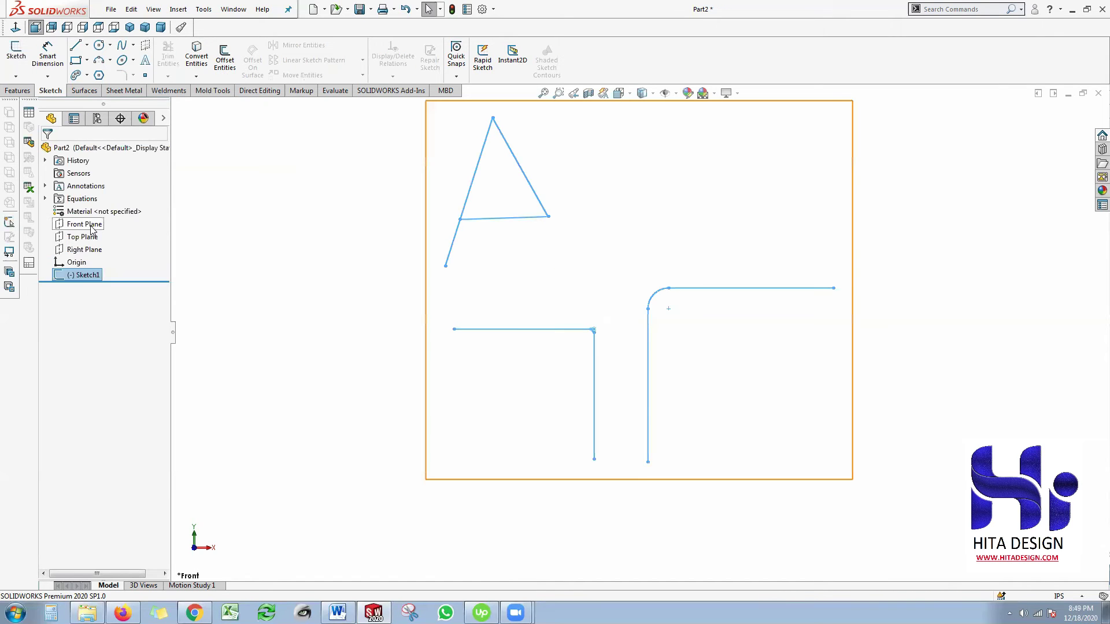
pyautogui.click(87, 224)
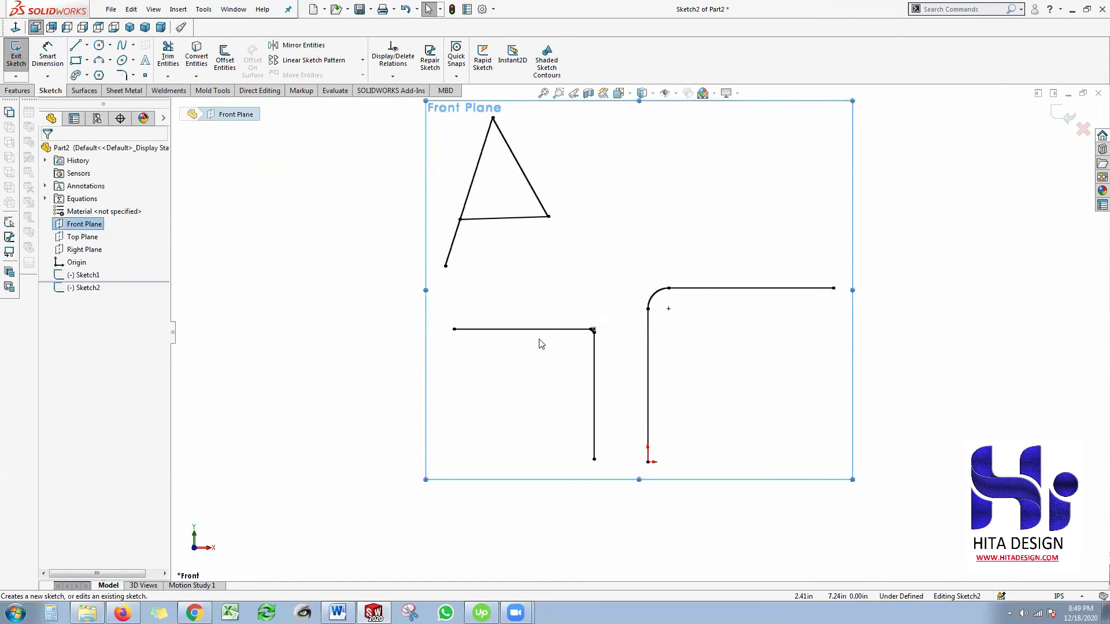
pyautogui.click(560, 332)
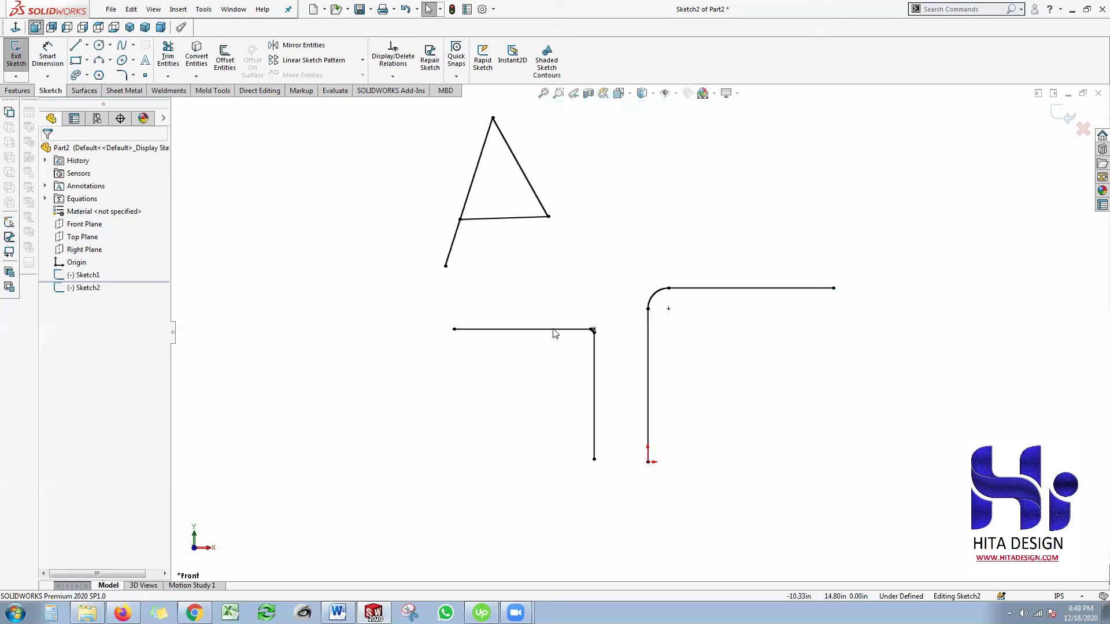
# Convert the horizontal line, the chamfer and the vertical line of the chamfered corner into entities of the new sketch.
pyautogui.click(523, 330)
pyautogui.scroll(-4, 592, 362)
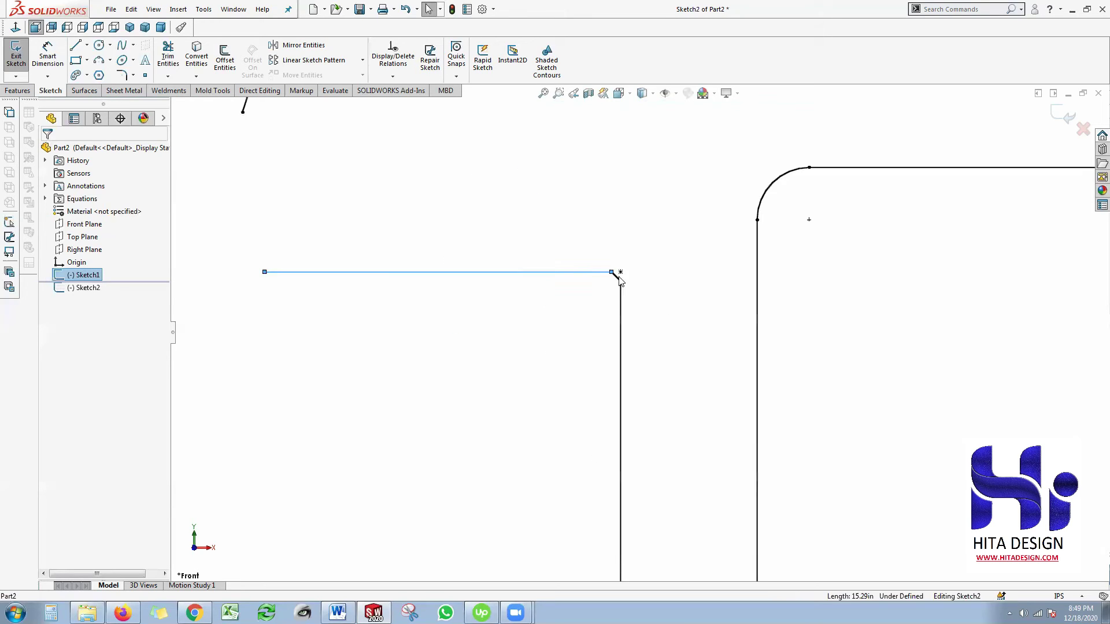
pyautogui.scroll(-3, 617, 281)
pyautogui.keyDown('ctrl'); pyautogui.click(621, 344); pyautogui.keyUp('ctrl')
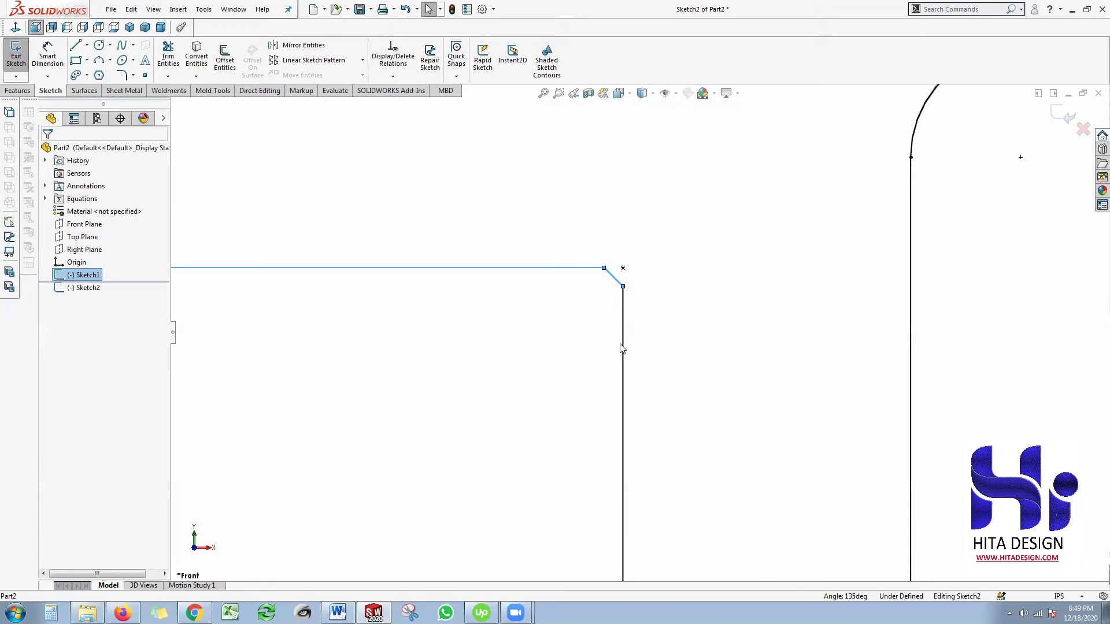
pyautogui.keyDown('ctrl'); pyautogui.click(621, 363); pyautogui.keyUp('ctrl')
pyautogui.scroll(5, 456, 338)
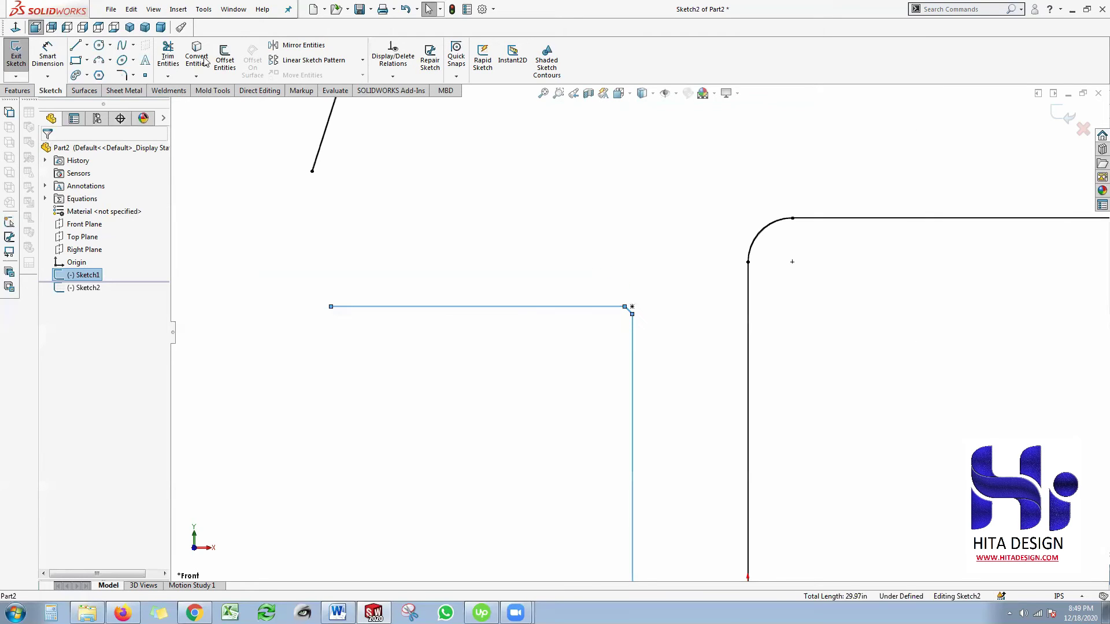
pyautogui.click(198, 55)
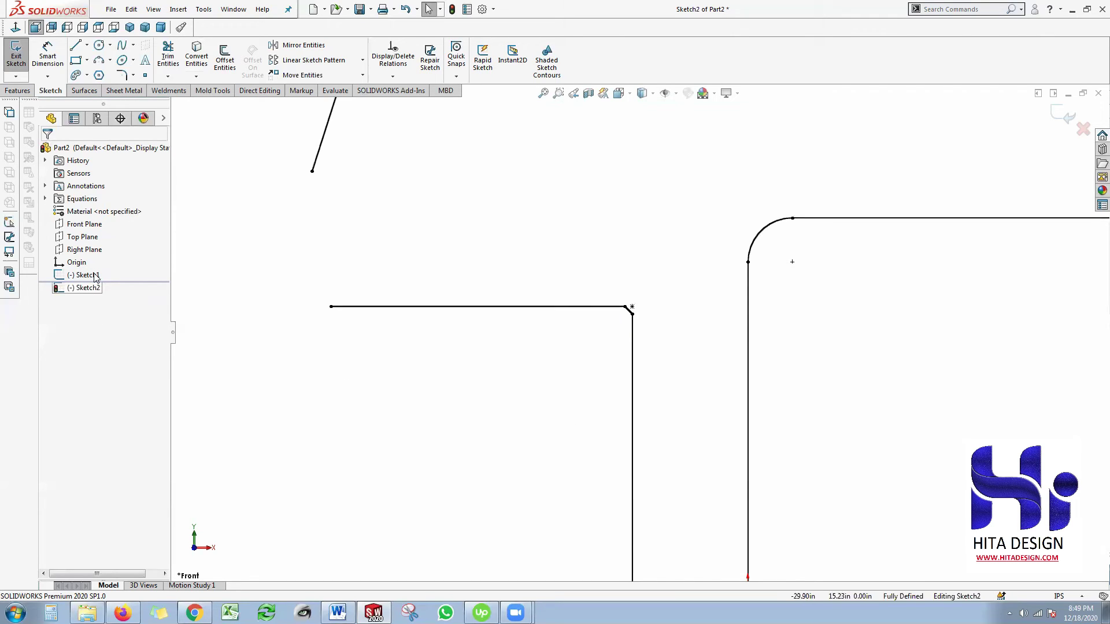
# Hide Sketch1 so that only the converted entities are displayed.
pyautogui.scroll(3, 595, 338)
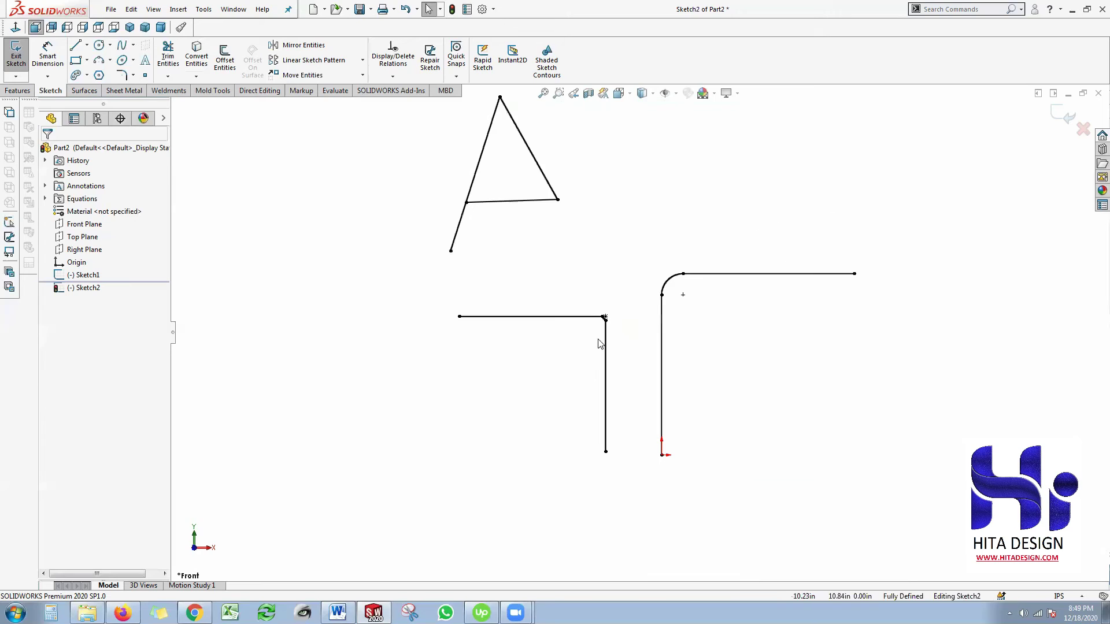
pyautogui.rightClick(85, 277)
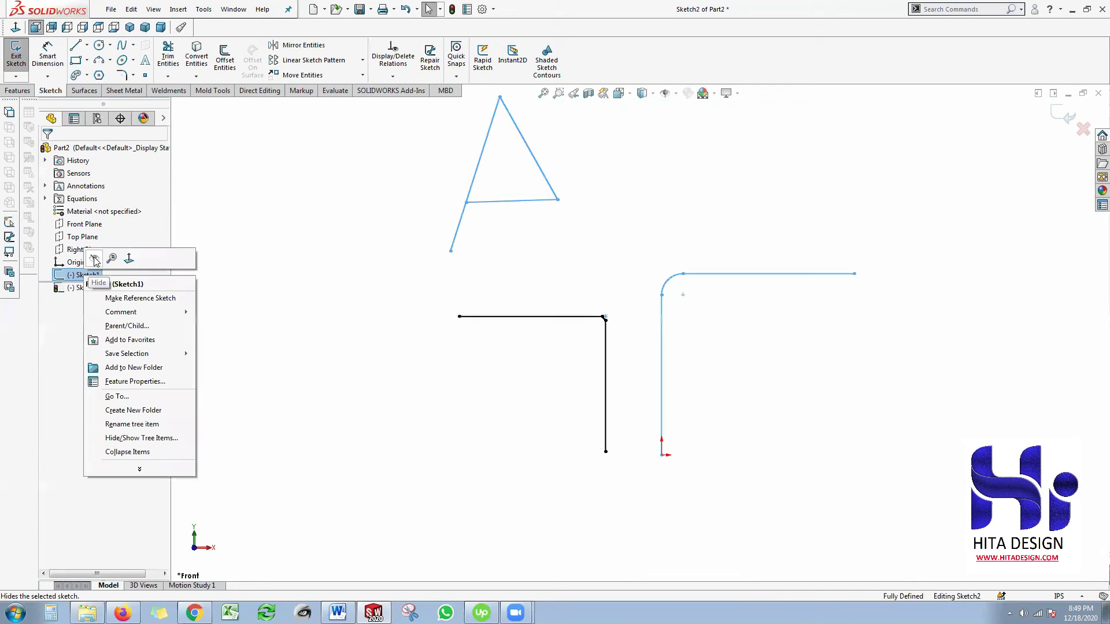
pyautogui.click(95, 258)
pyautogui.scroll(3, 647, 329)
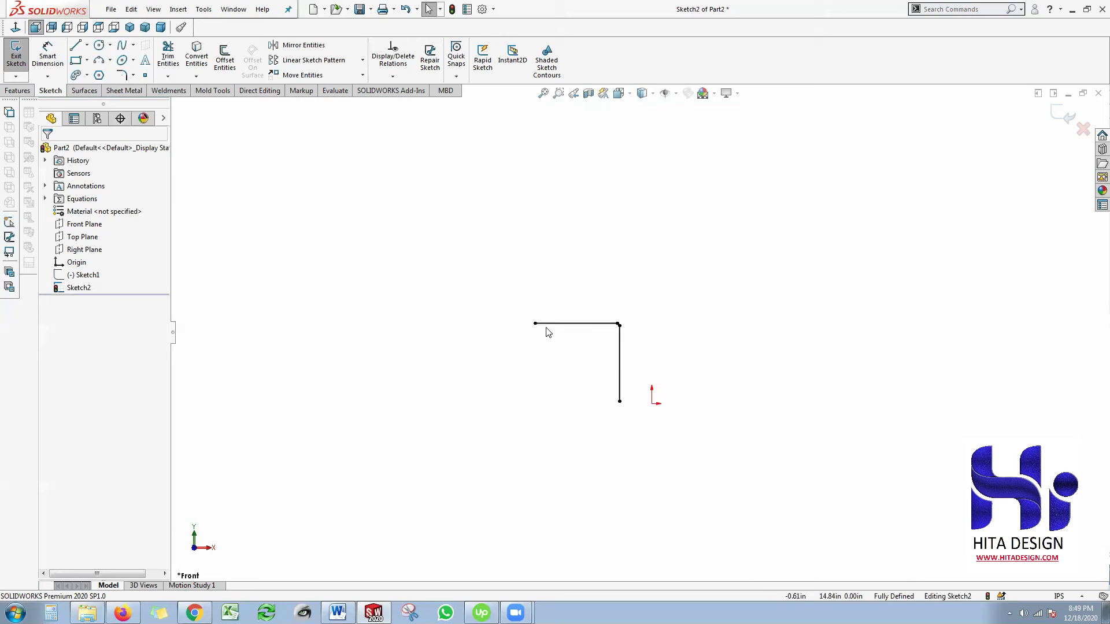
pyautogui.scroll(-2, 526, 356)
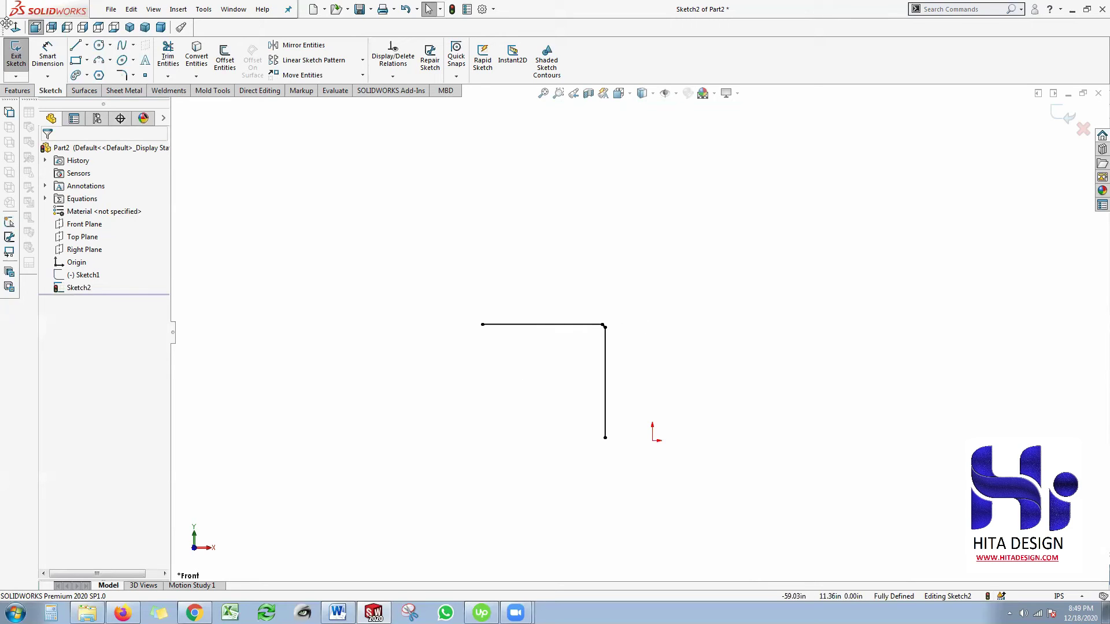
# Exit the sketch, show Sketch1 for comparison with the converted lines, and hide it again.
pyautogui.click(15, 58)
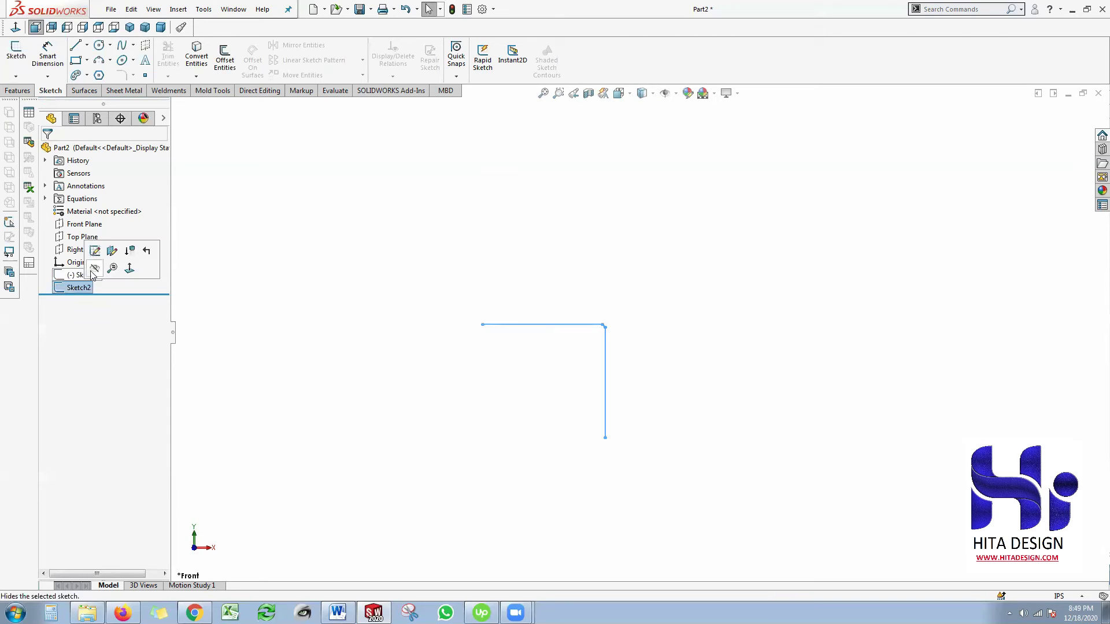
pyautogui.click(86, 275)
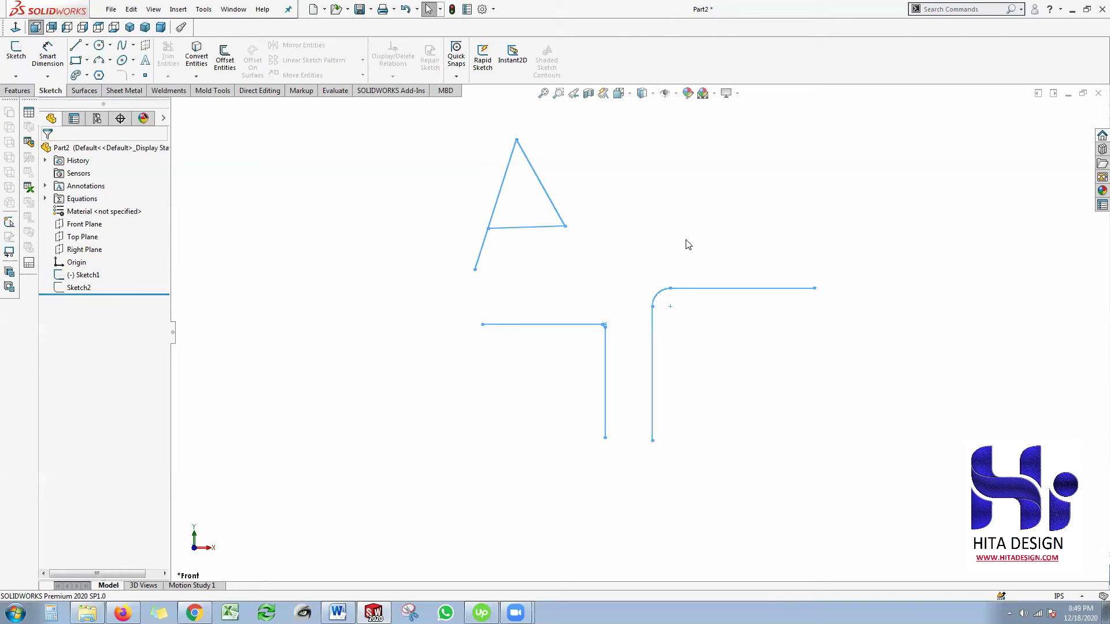
pyautogui.click(588, 274)
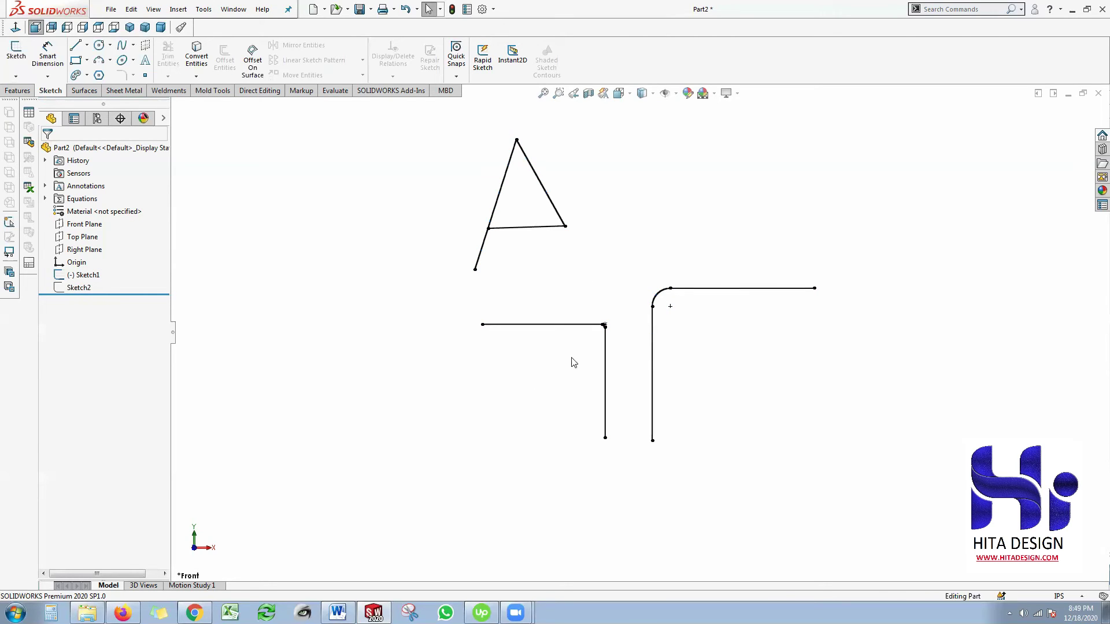
pyautogui.click(88, 276)
pyautogui.rightClick(83, 285)
pyautogui.click(92, 269)
pyautogui.click(626, 337)
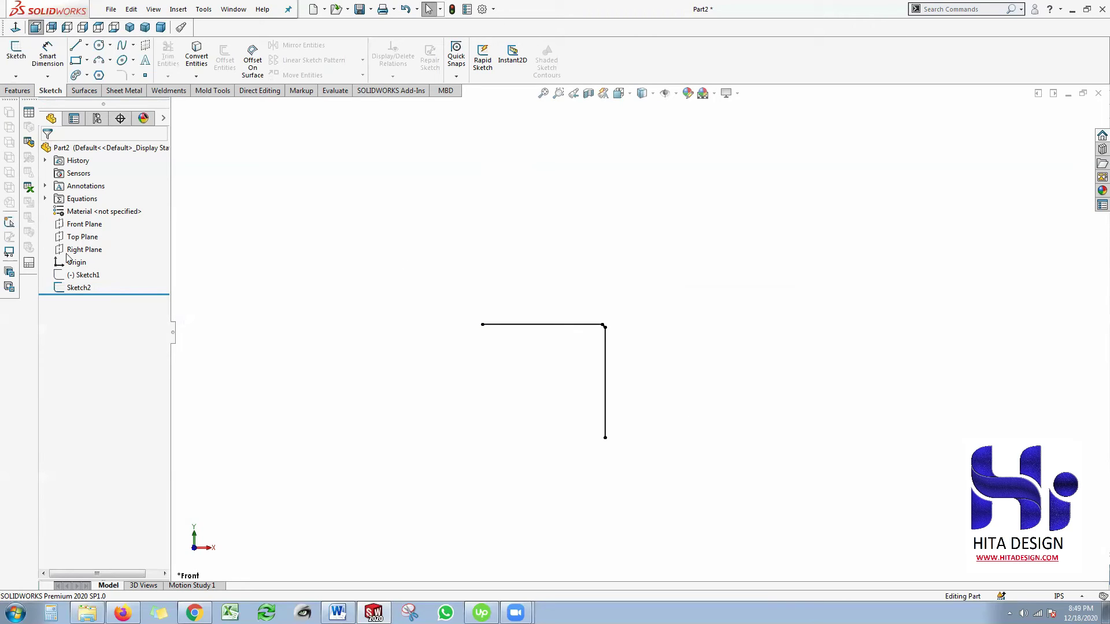
# Edit Sketch2 and set up an Offset Entities of 1 in for the whole chamfered line chain, toward the outside.
pyautogui.click(87, 288)
pyautogui.click(85, 256)
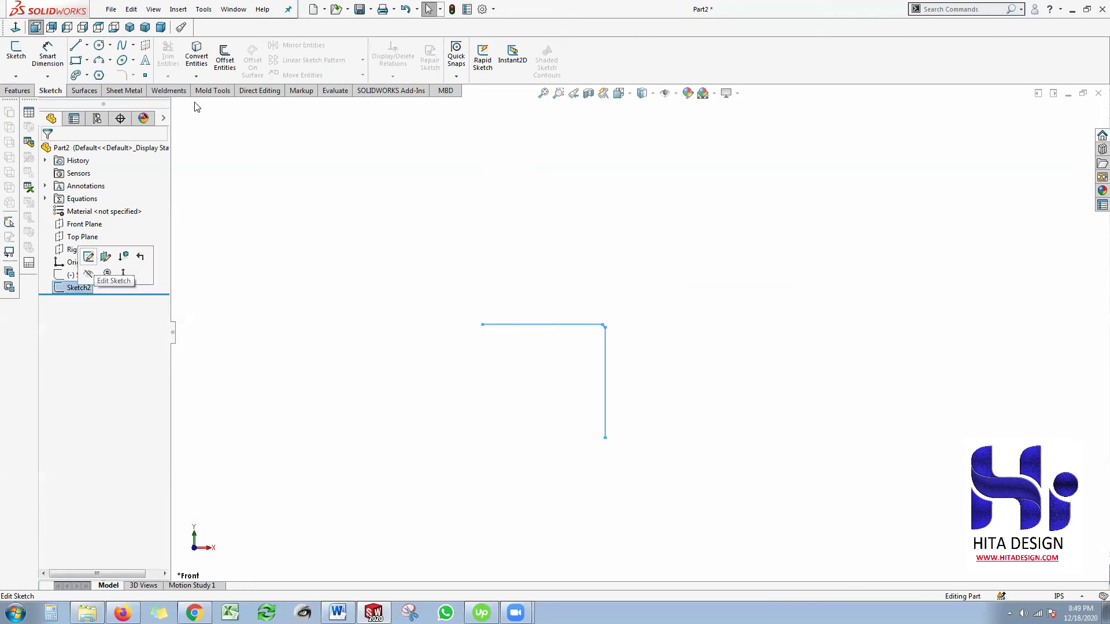
pyautogui.click(225, 60)
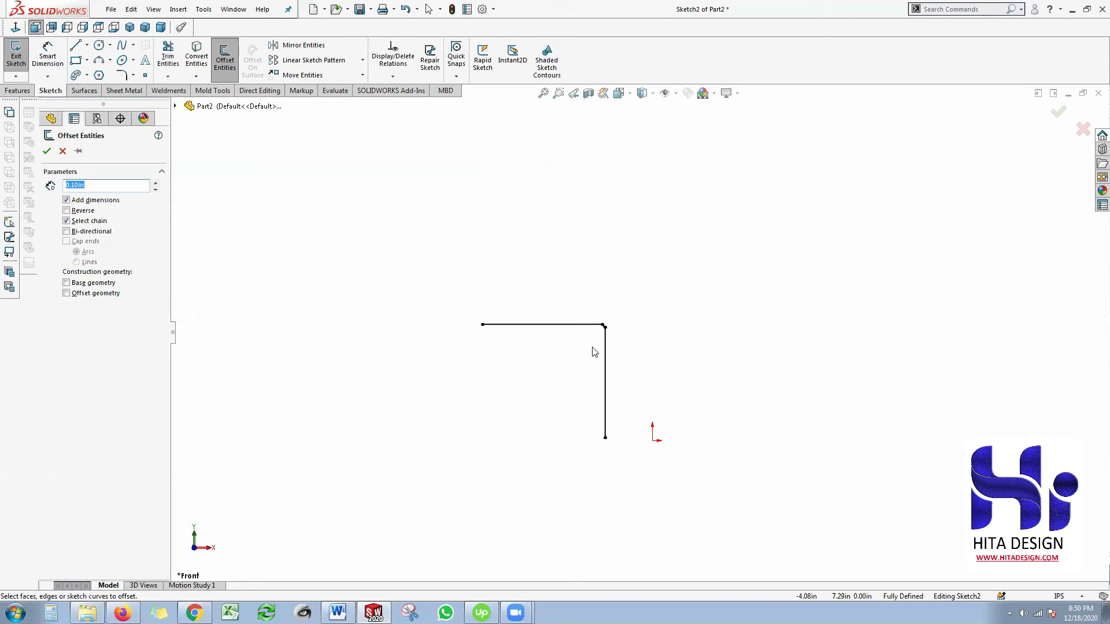
pyautogui.scroll(-3, 597, 369)
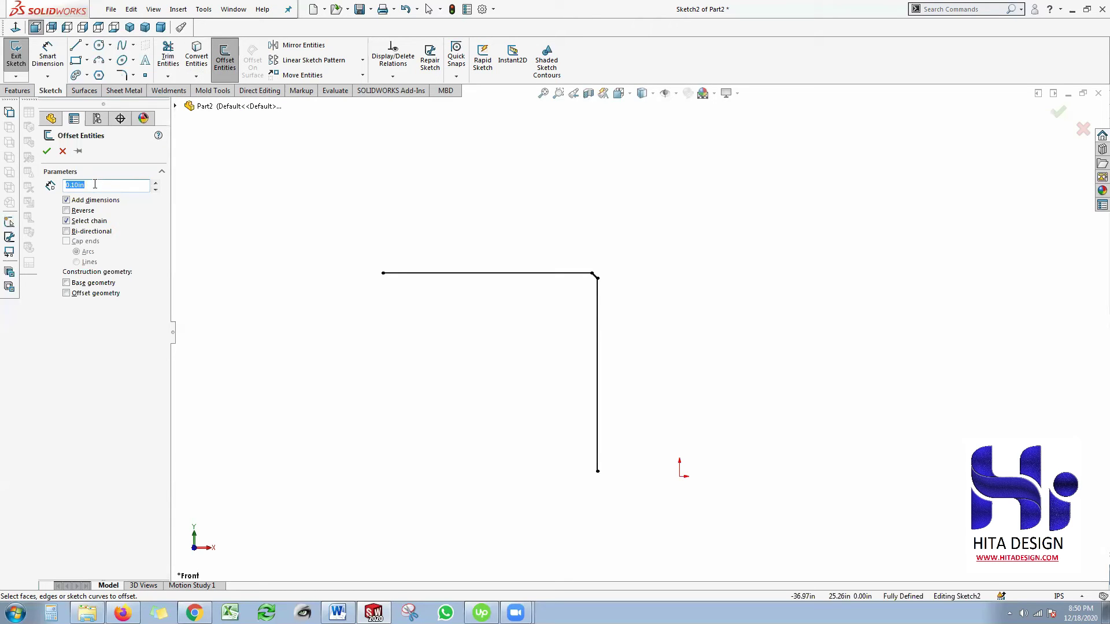
pyautogui.write('1')
pyautogui.press('Return')
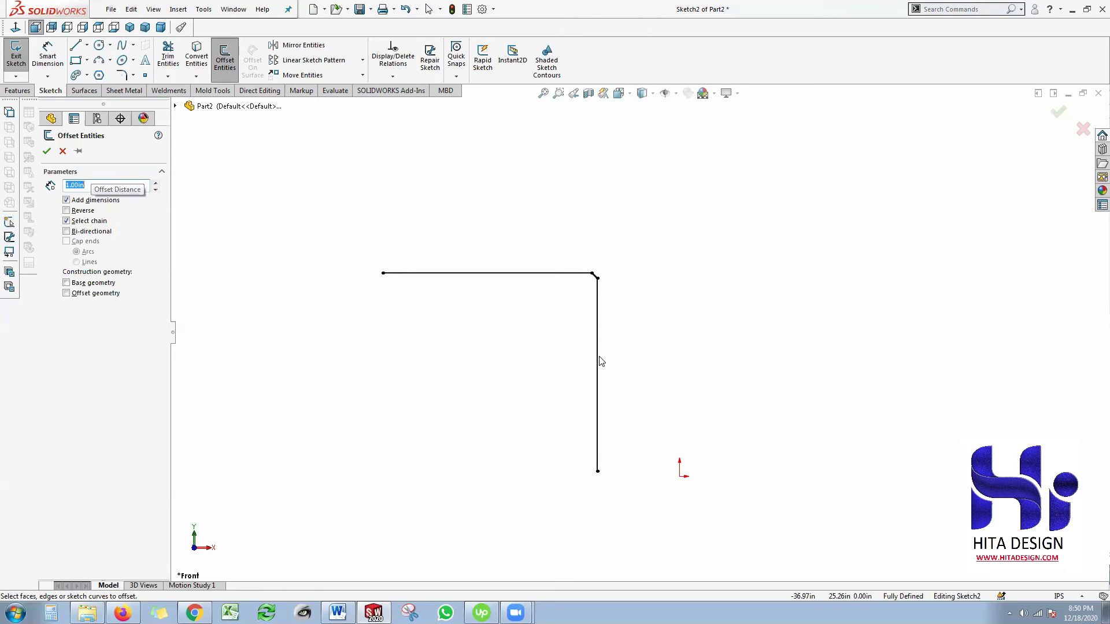
pyautogui.click(600, 291)
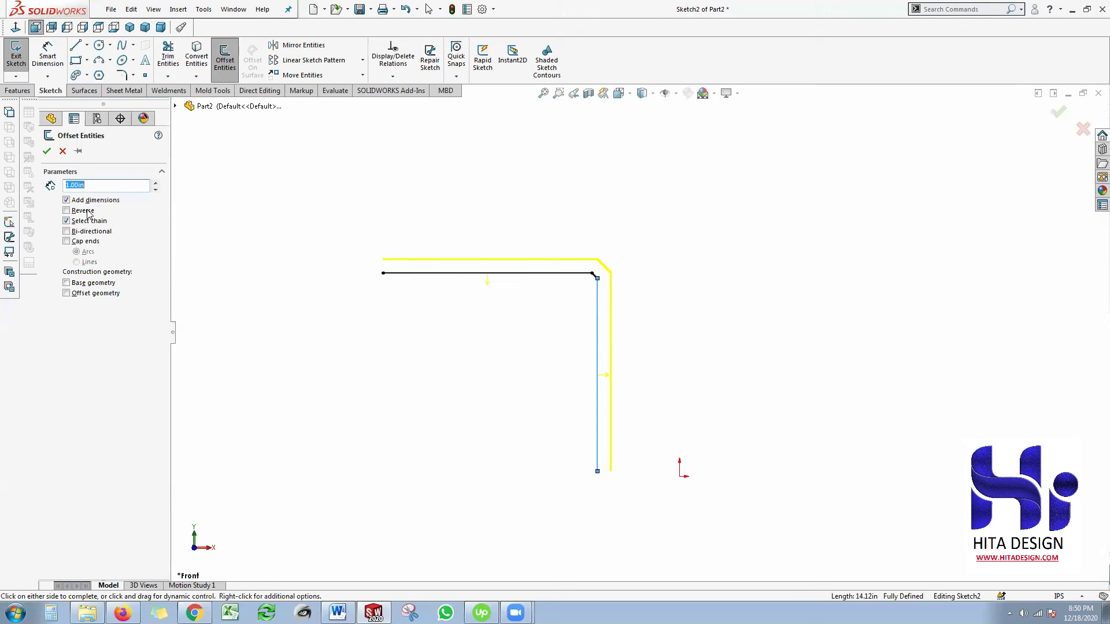
# Try out the Reverse, Select chain and Bi-directional options of the offset, restoring each one.
pyautogui.click(66, 210)
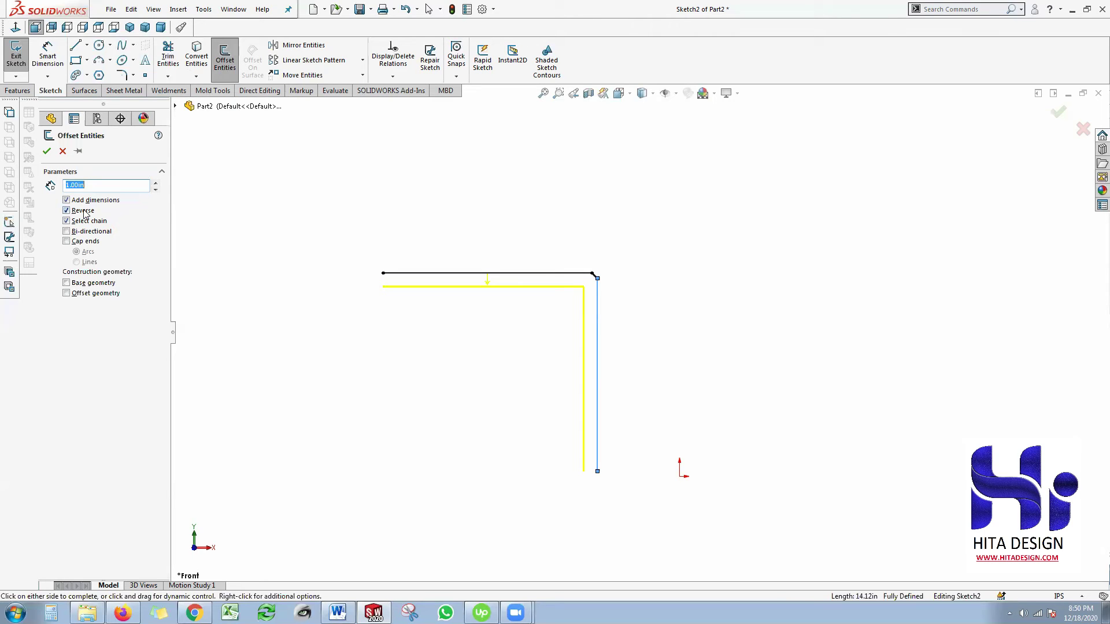
pyautogui.click(66, 211)
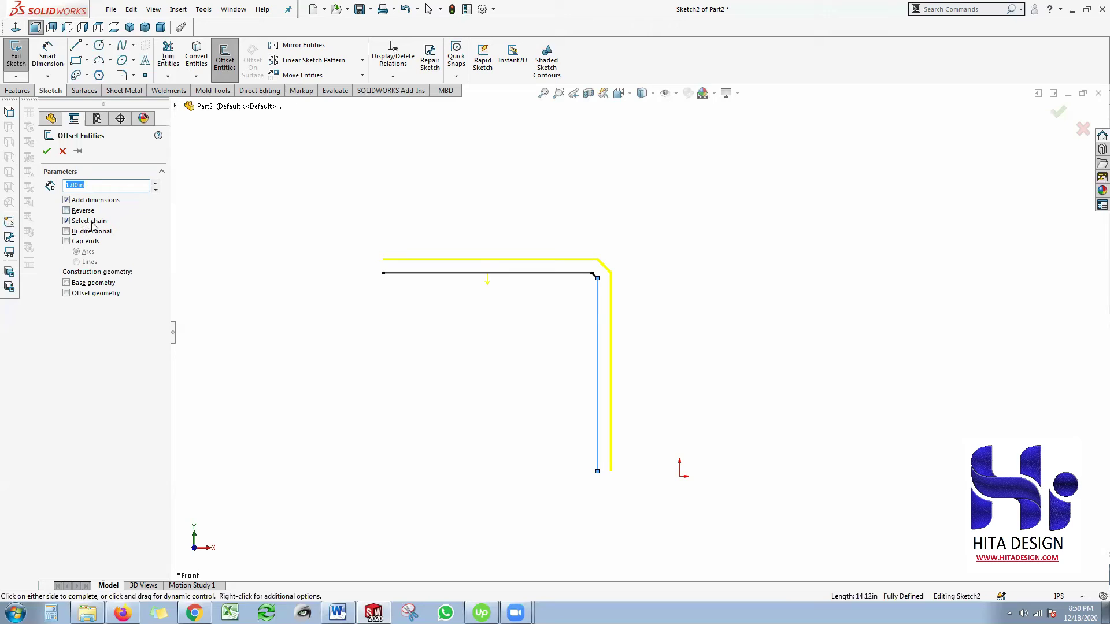
pyautogui.click(91, 222)
pyautogui.click(91, 223)
pyautogui.click(92, 232)
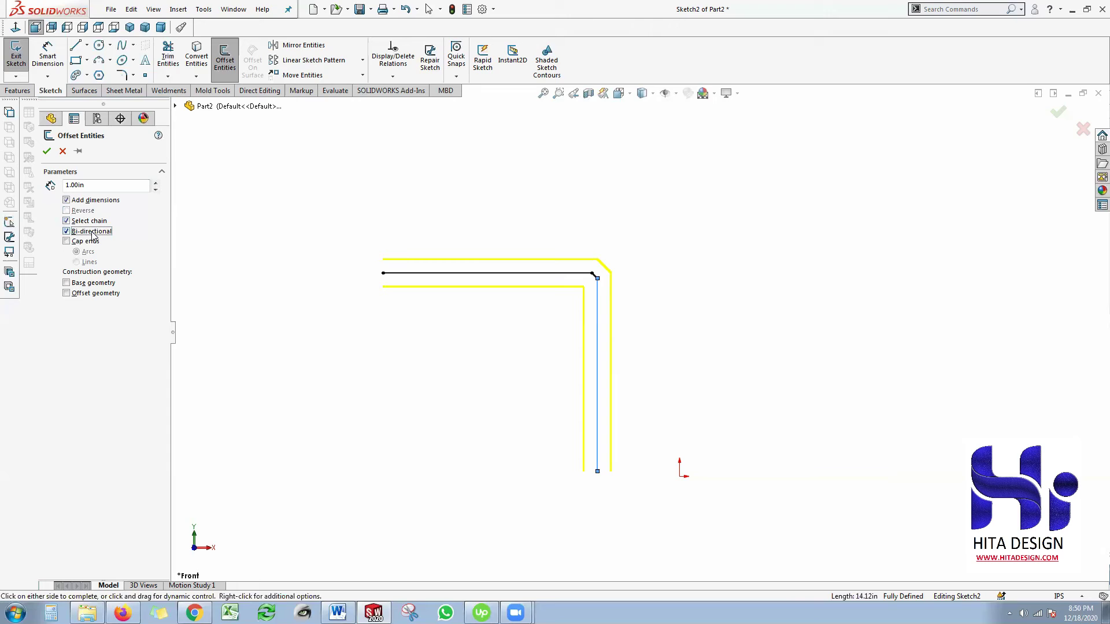
pyautogui.click(93, 232)
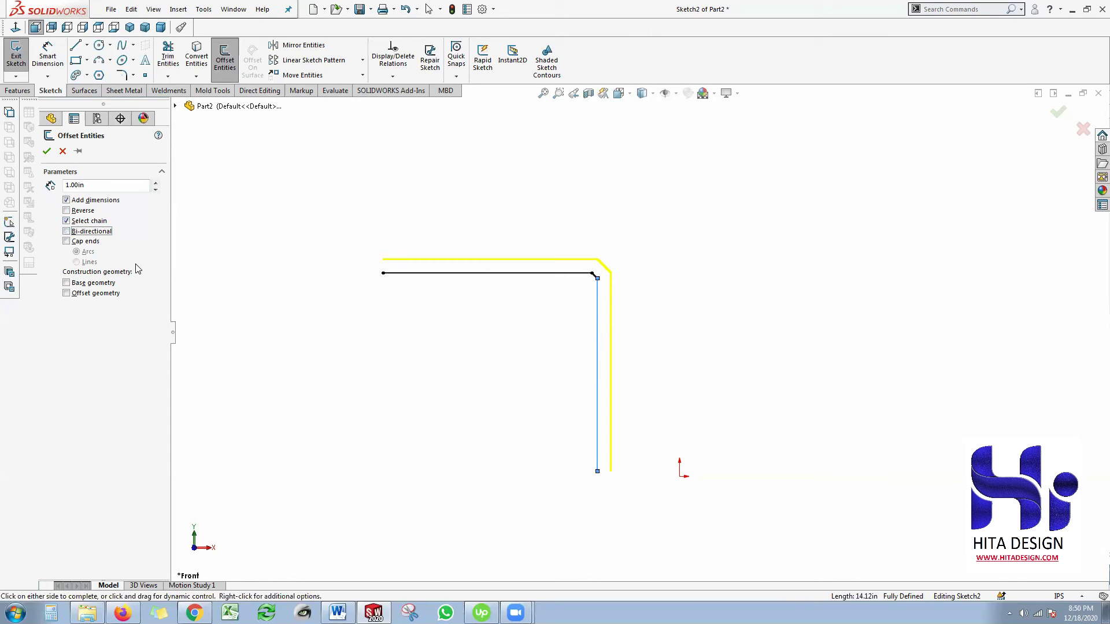
# Apply the 1 in outward offset of the chamfered line chain with its dimension.
pyautogui.click(46, 151)
pyautogui.scroll(2, 577, 378)
pyautogui.scroll(-2, 592, 369)
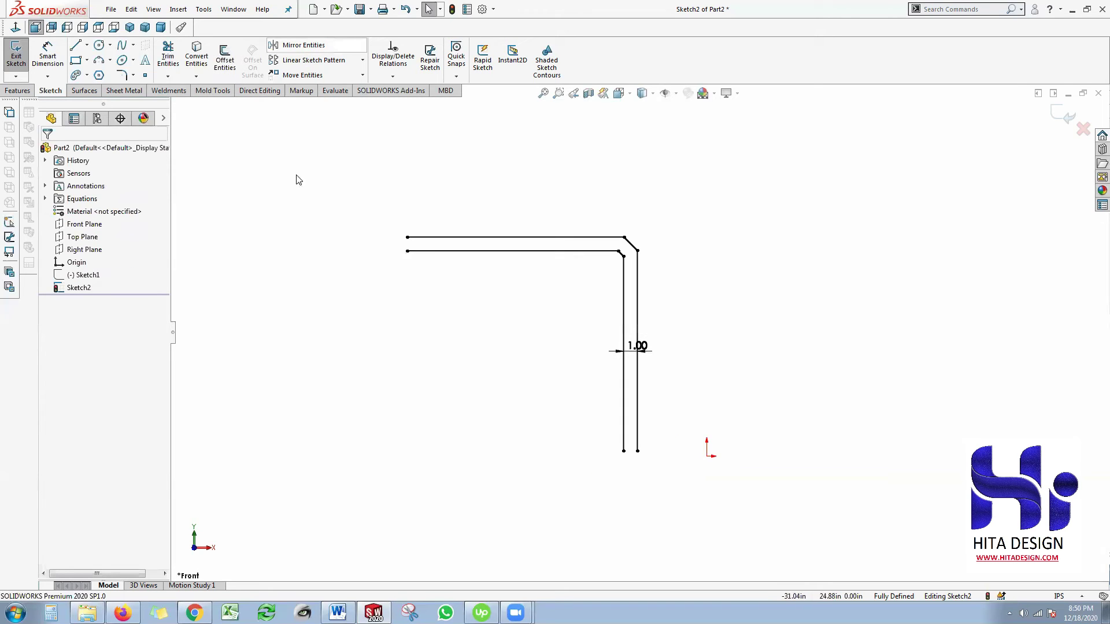
# Draw a horizontal construction centerline below the open ends of the offset vertical lines.
pyautogui.click(87, 46)
pyautogui.click(128, 87)
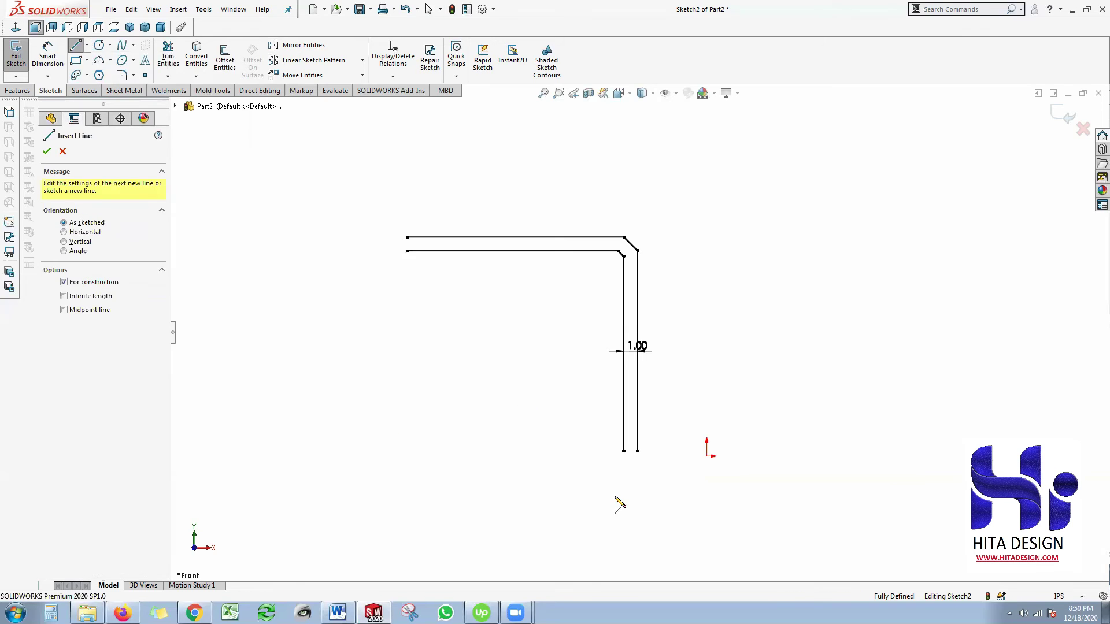
pyautogui.click(418, 488)
pyautogui.press('Escape')
pyautogui.press('Escape')
pyautogui.scroll(-1, 635, 469)
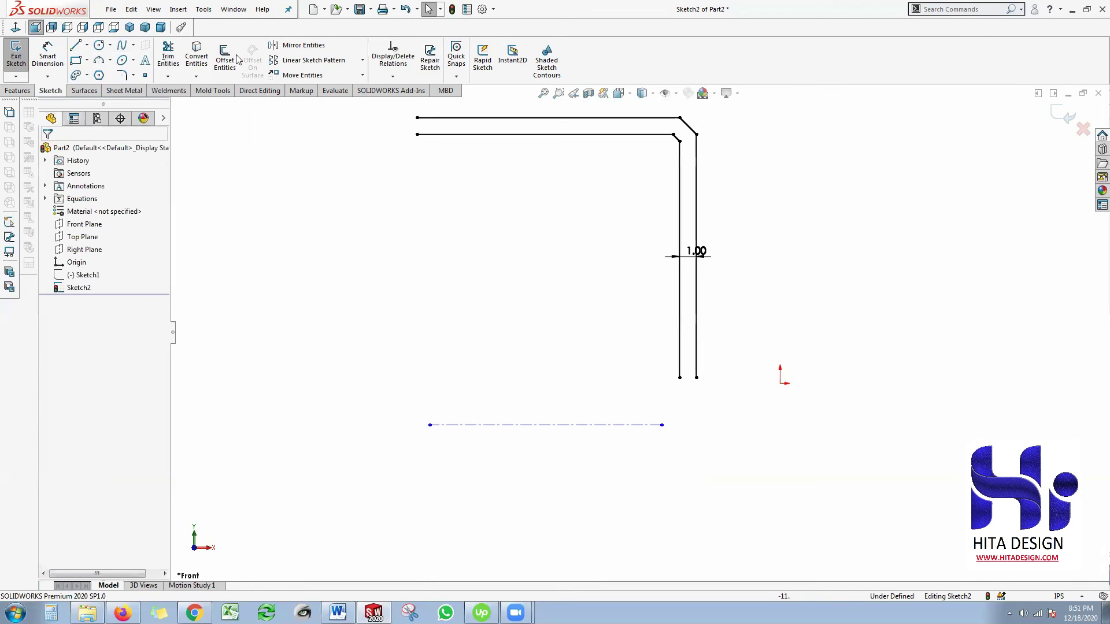
# Mirror all six lines of the chamfered profile and its offset about the horizontal centerline, keeping the originals.
pyautogui.click(304, 46)
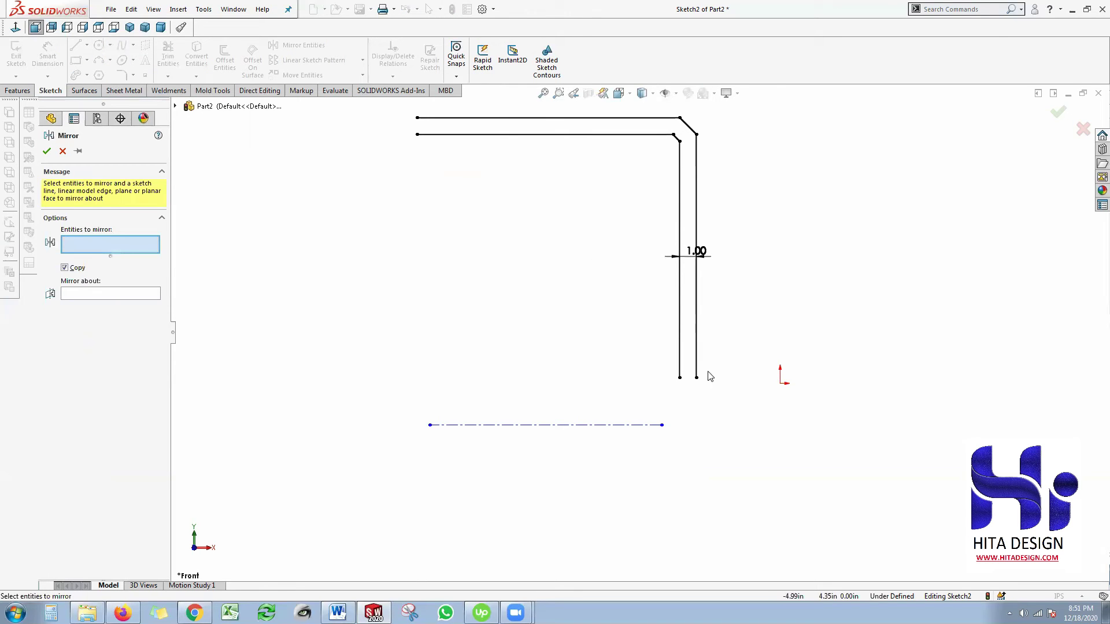
pyautogui.scroll(2, 696, 315)
pyautogui.scroll(-2, 668, 315)
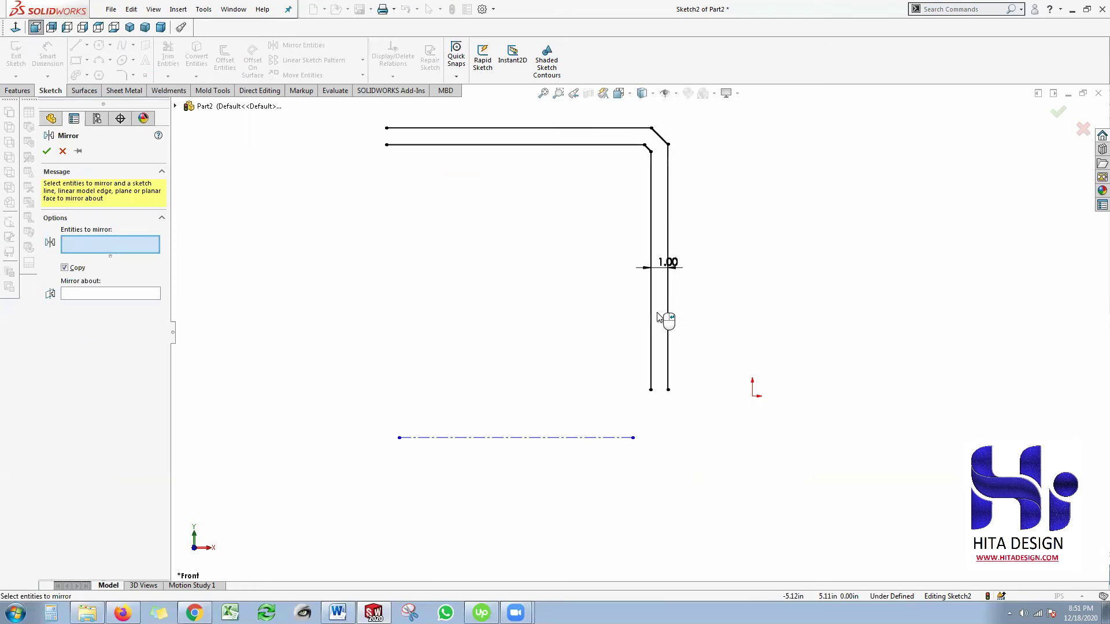
pyautogui.click(668, 318)
pyautogui.click(650, 152)
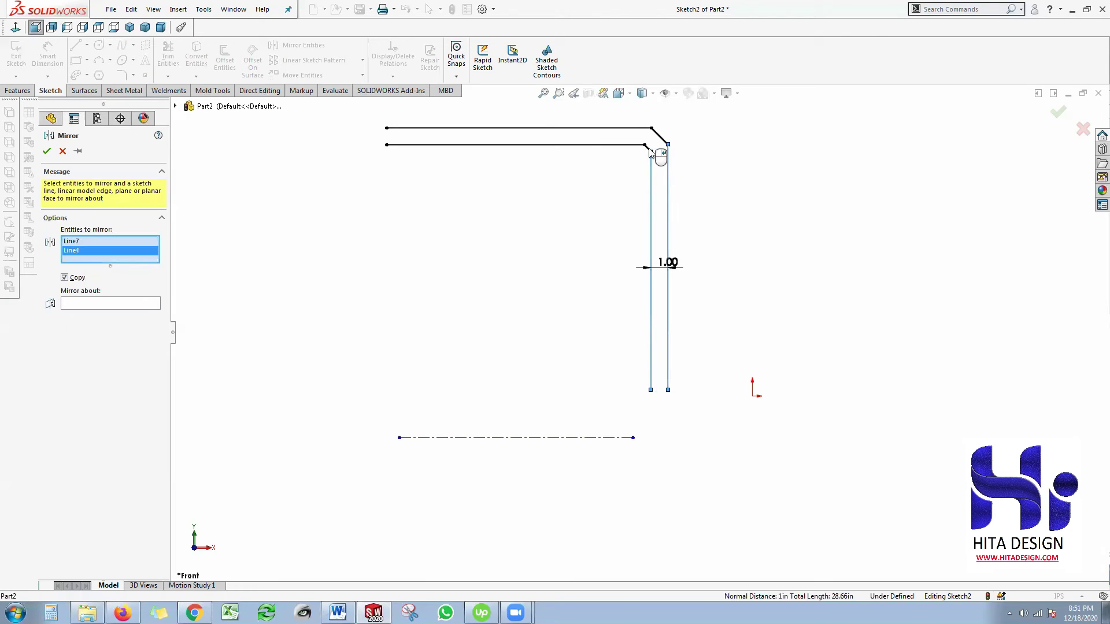
pyautogui.click(647, 148)
pyautogui.click(660, 136)
pyautogui.click(626, 128)
pyautogui.click(613, 145)
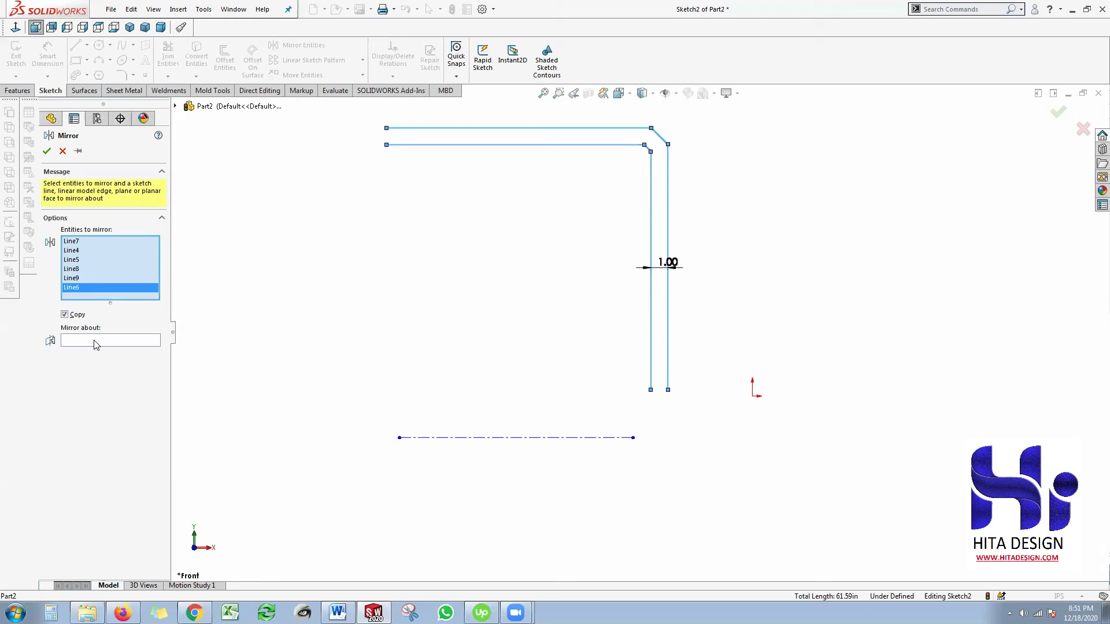
pyautogui.click(95, 341)
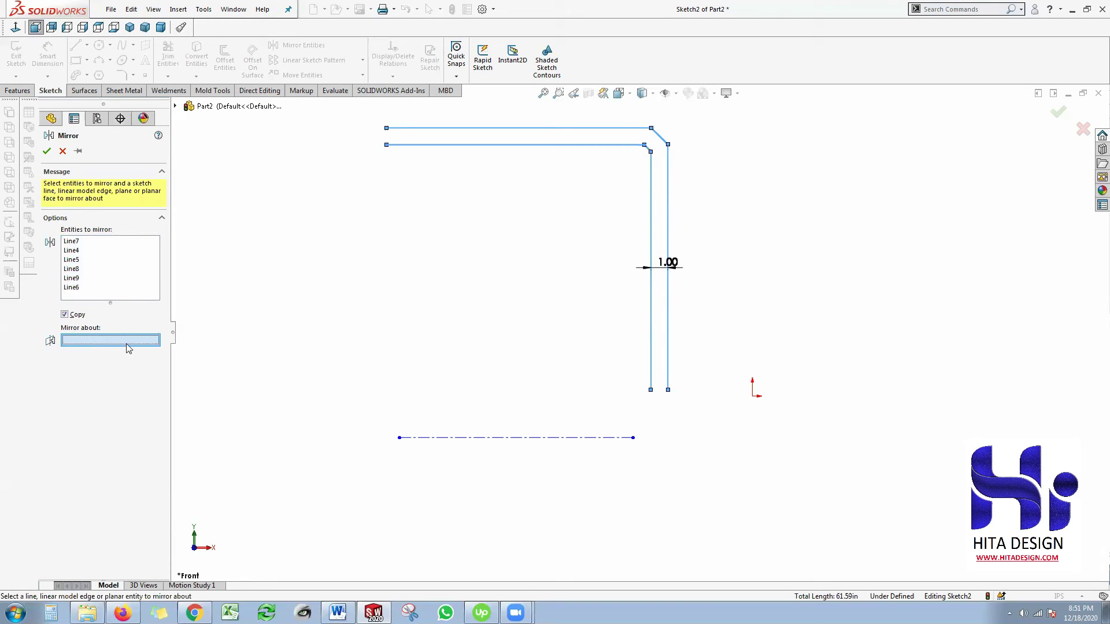
pyautogui.click(512, 438)
pyautogui.scroll(4, 638, 262)
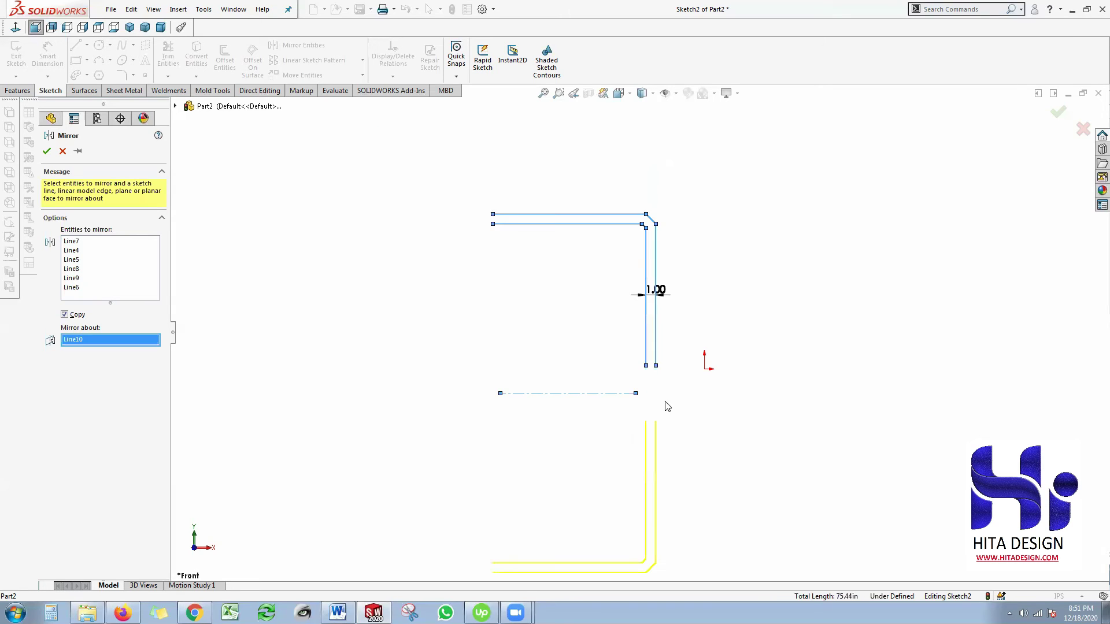
pyautogui.click(47, 151)
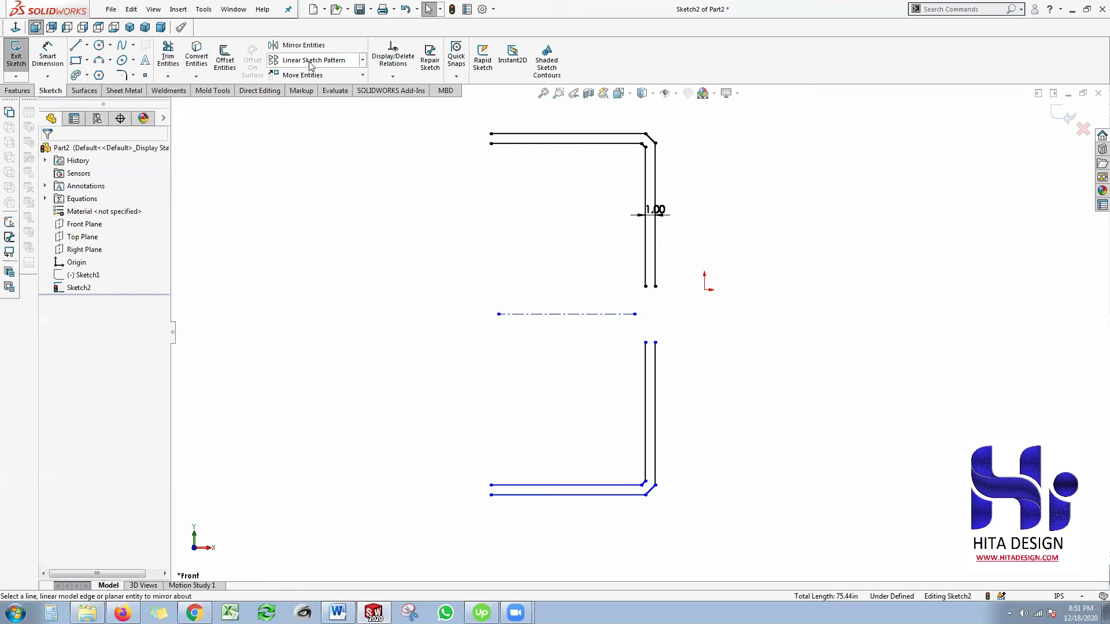
# Delete all entities of the sketch, including the centerline and the mirrored lines.
pyautogui.scroll(3, 562, 288)
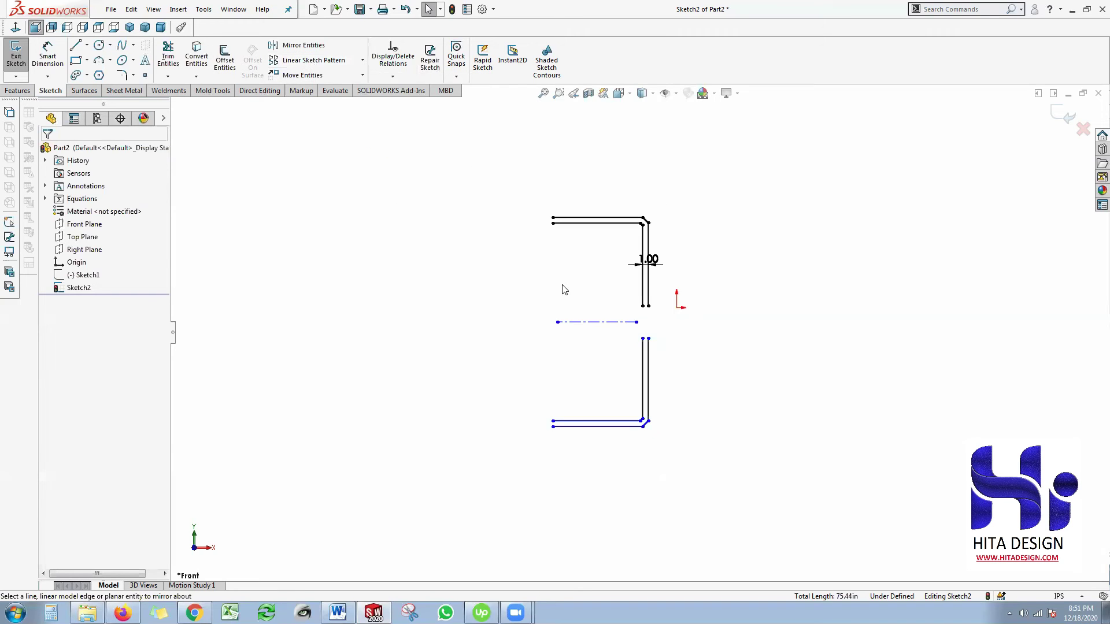
pyautogui.moveTo(795, 485); pyautogui.dragTo(781, 486)
pyautogui.press('Delete')
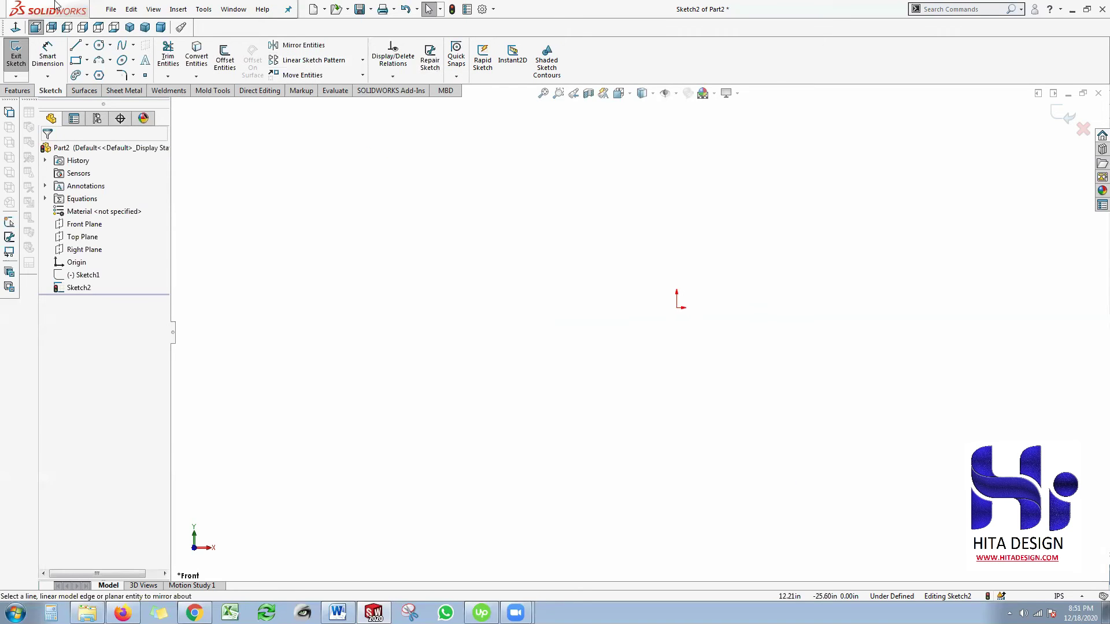
# Sketch a circle centred on the origin with a radius of about 5.57 in.
pyautogui.click(99, 60)
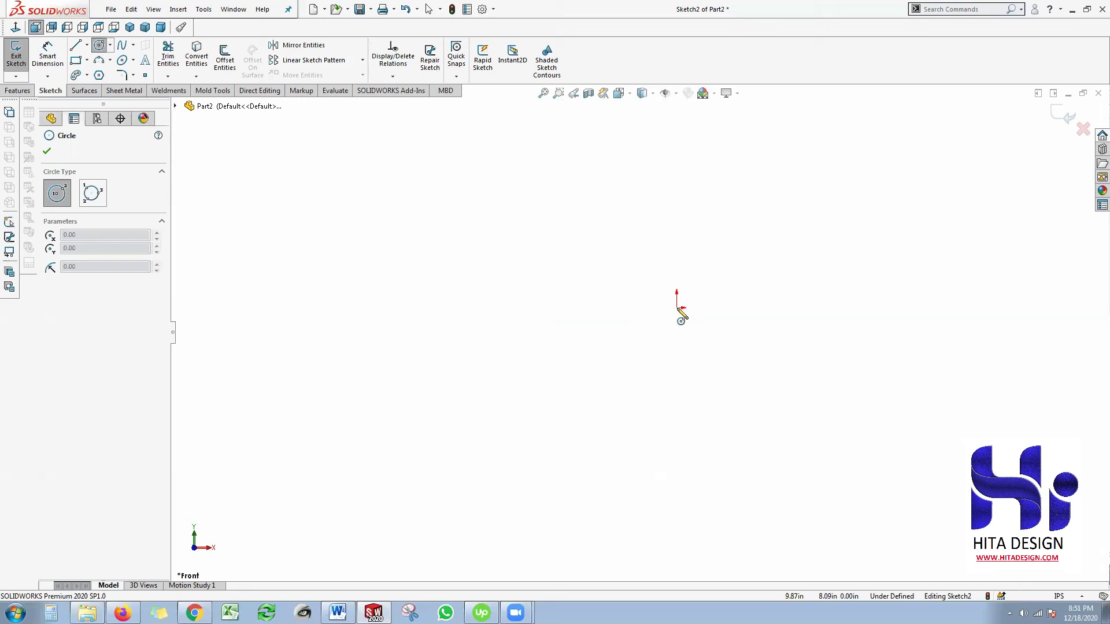
pyautogui.hotkey('ctrl', 'z')
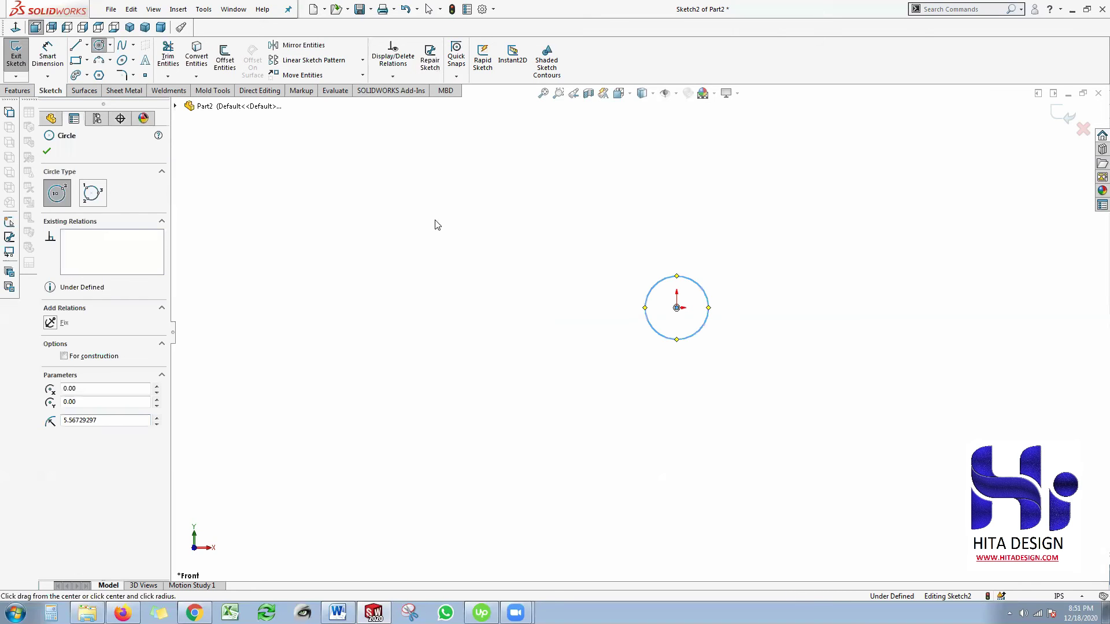
pyautogui.press('Escape')
# Set up a Linear Sketch Pattern of the circle along the X-axis with 9 instances.
pyautogui.scroll(2, 462, 289)
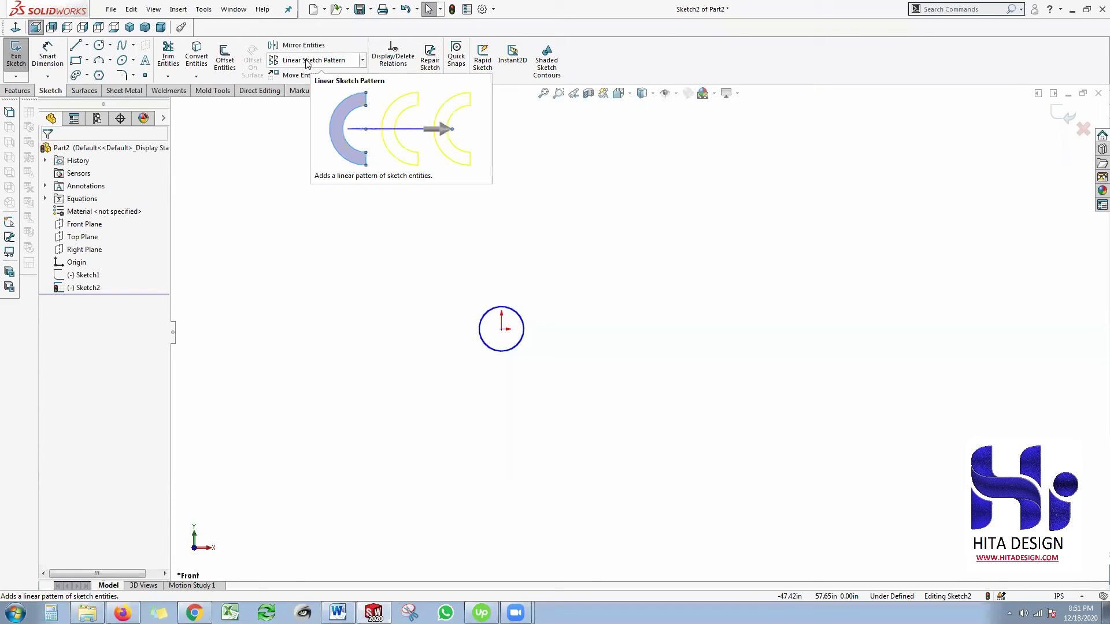
pyautogui.click(335, 62)
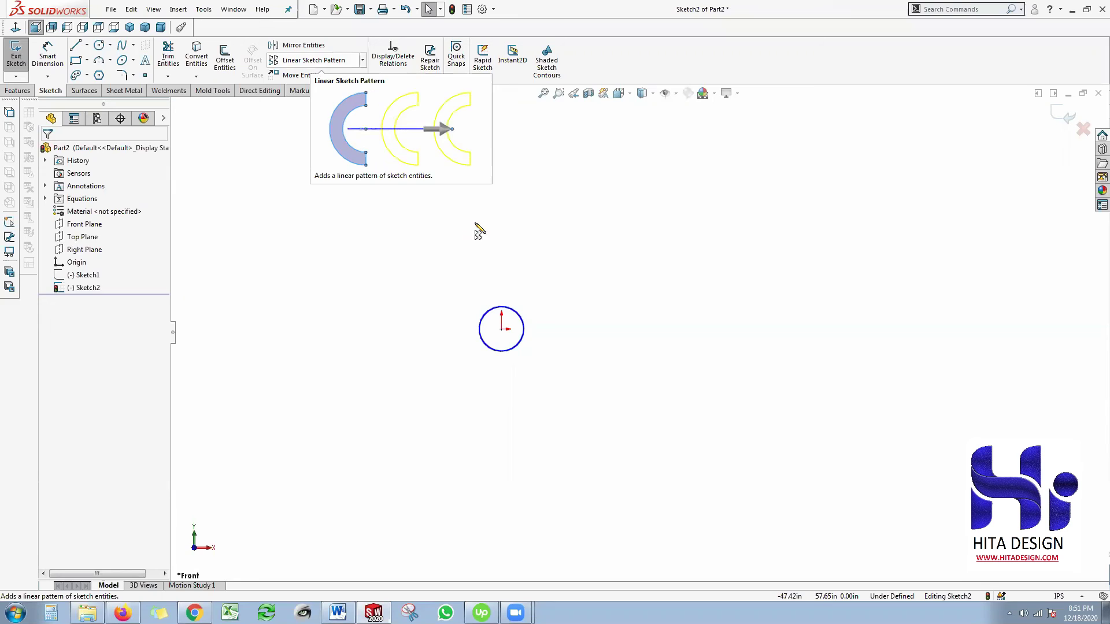
pyautogui.click(518, 316)
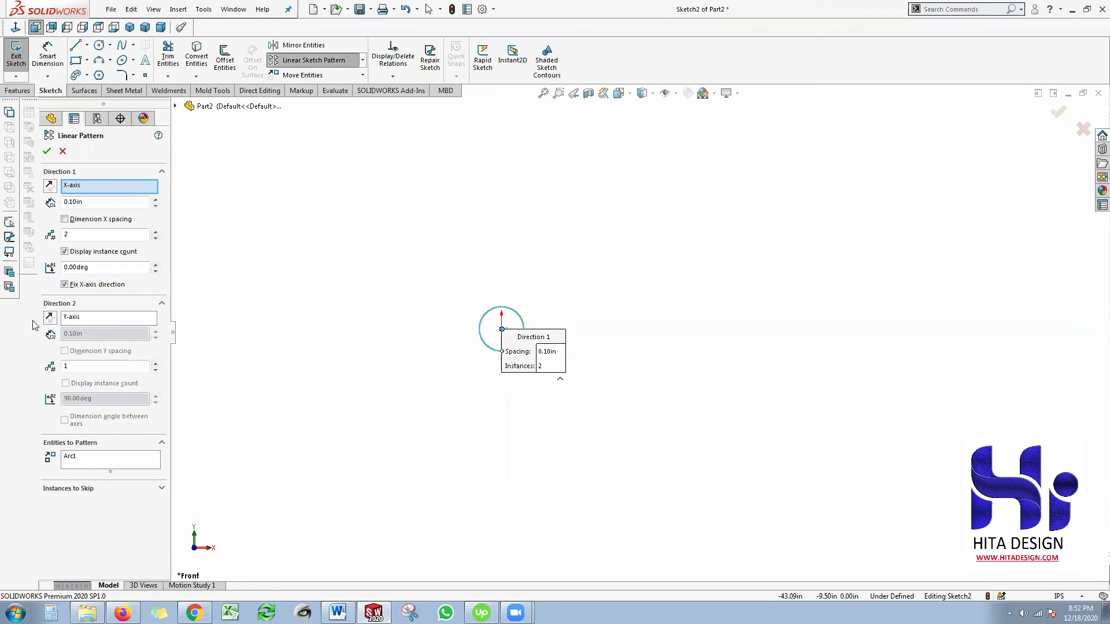
pyautogui.click(156, 231)
pyautogui.click(156, 231)
pyautogui.click(156, 232)
# Try pattern spacings of 5 in and 10 in between the circles.
pyautogui.click(99, 201)
pyautogui.write('5')
pyautogui.press('Return')
pyautogui.click(107, 204)
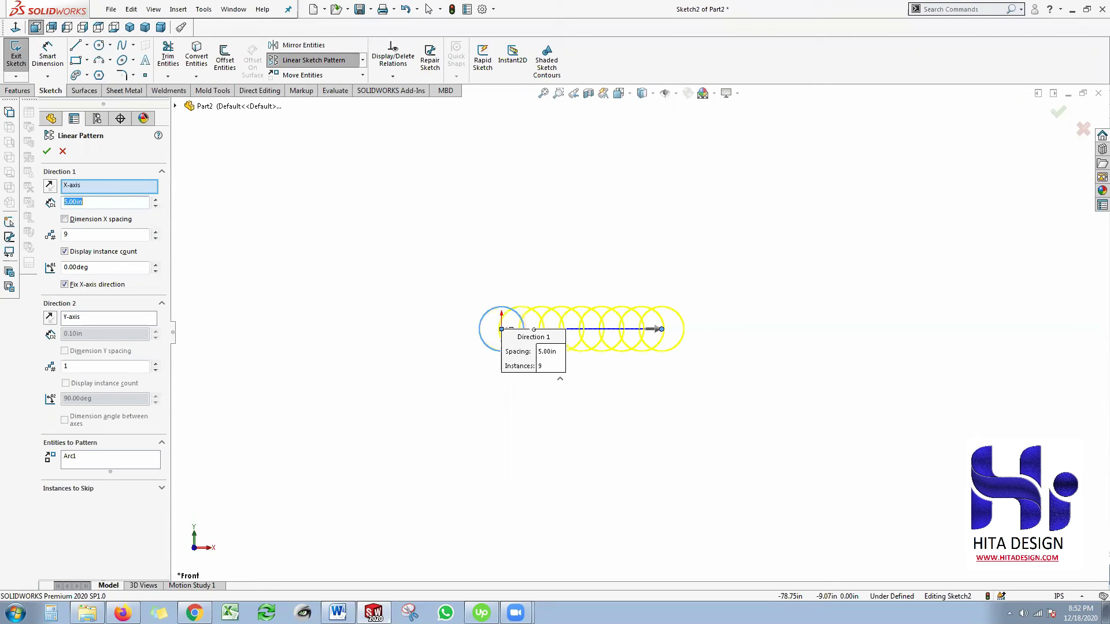
pyautogui.write('10')
pyautogui.press('Return')
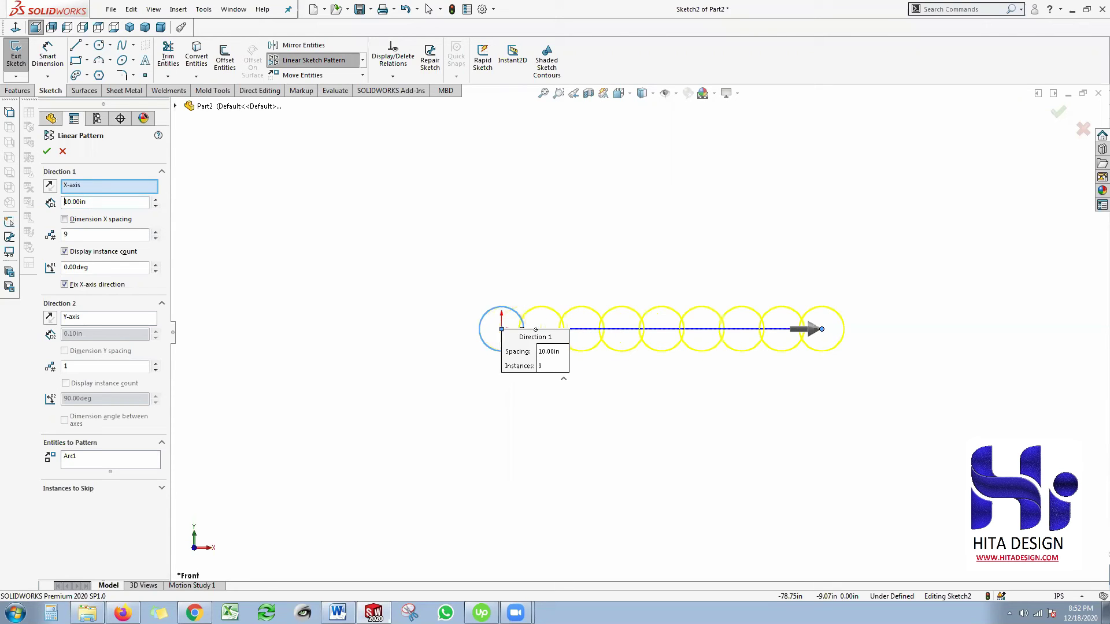
# Set the pattern spacing to 15 in and create the row of circles.
pyautogui.write('15')
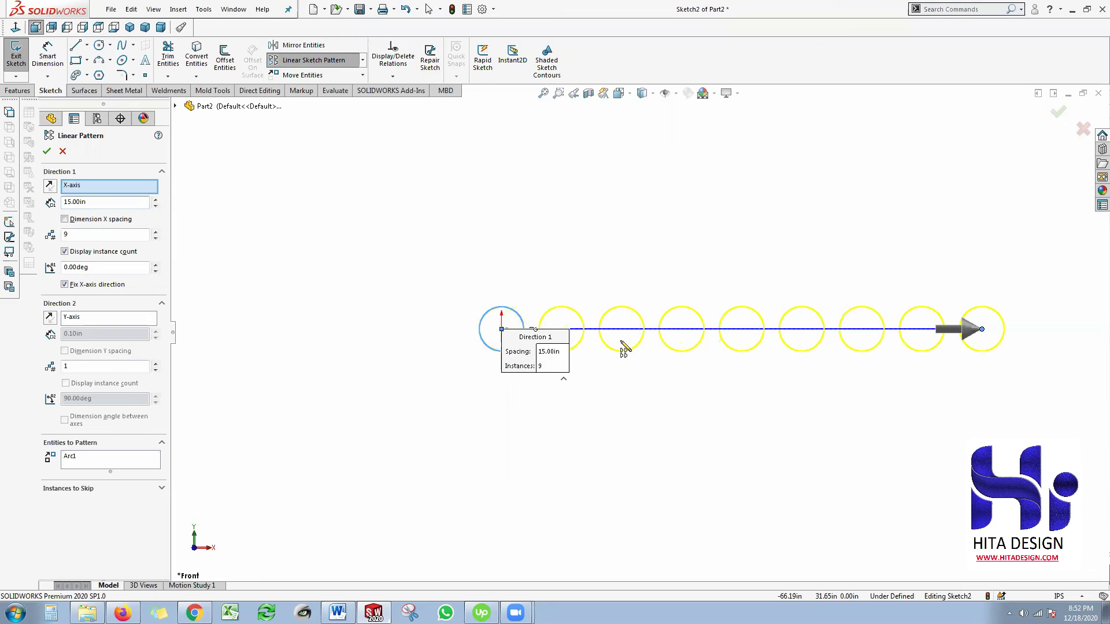
pyautogui.press('Return')
pyautogui.click(47, 152)
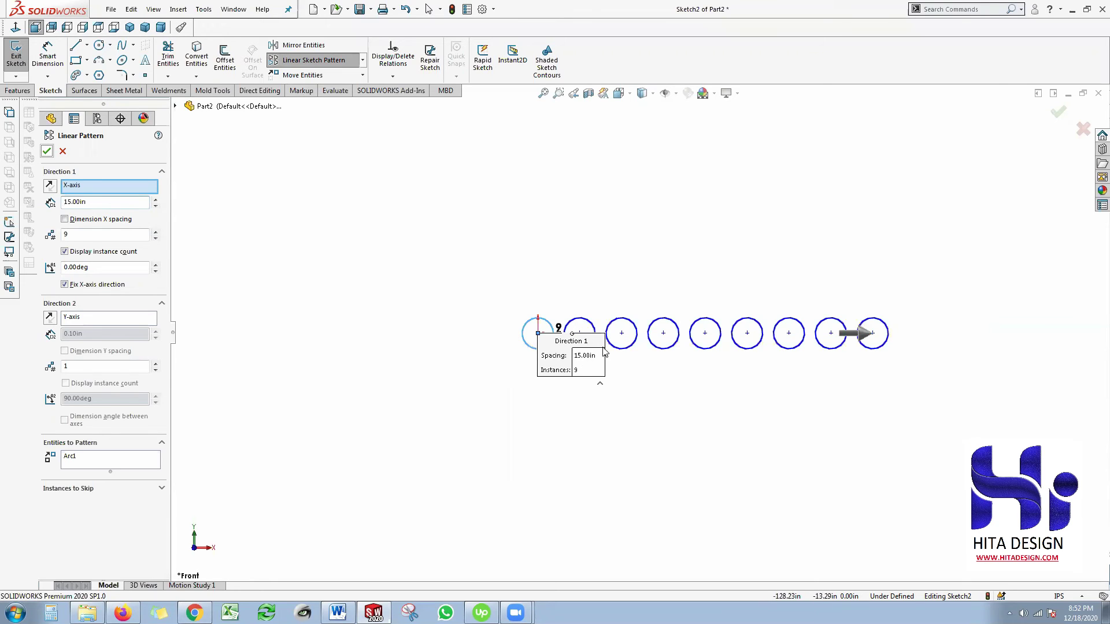
# Dimension the horizontal distance between the centres of the first two circles in the row.
pyautogui.scroll(-2, 591, 349)
pyautogui.click(56, 57)
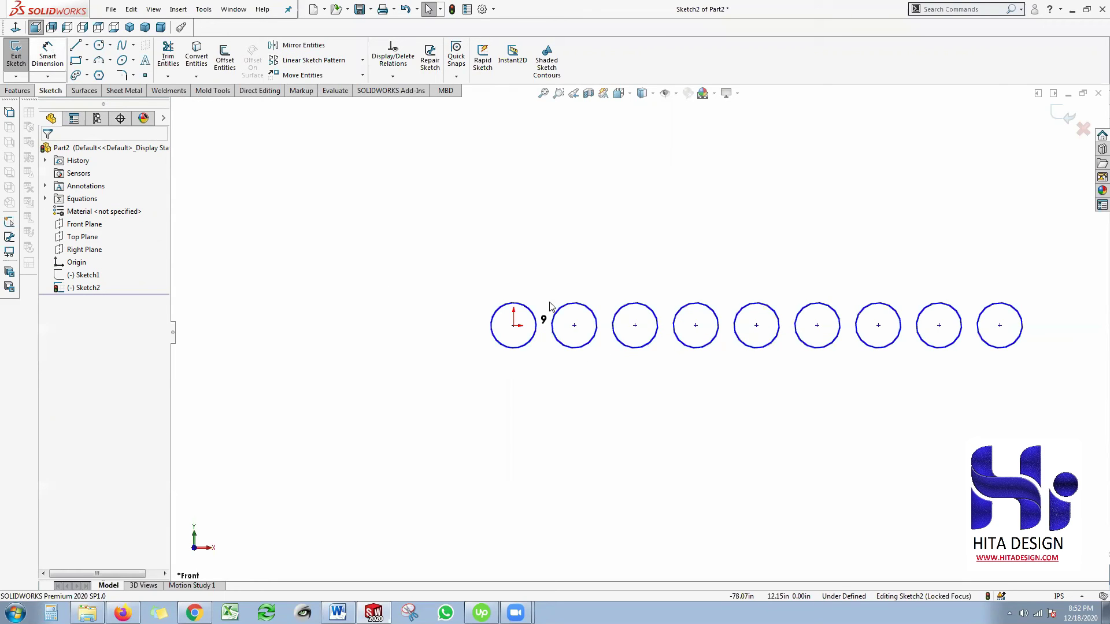
pyautogui.click(574, 325)
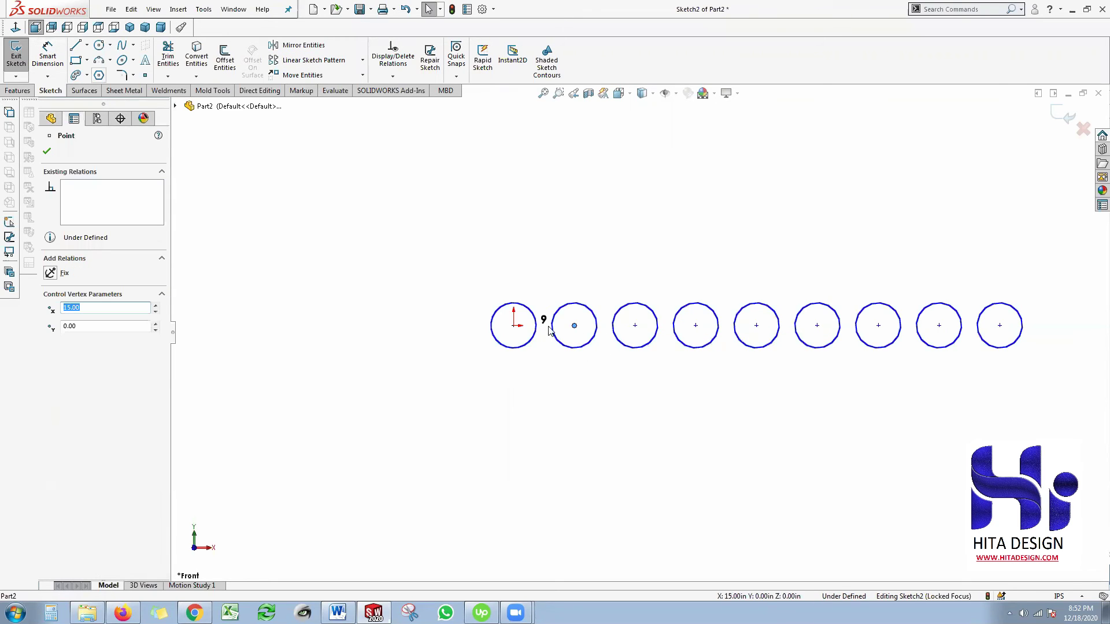
pyautogui.click(514, 325)
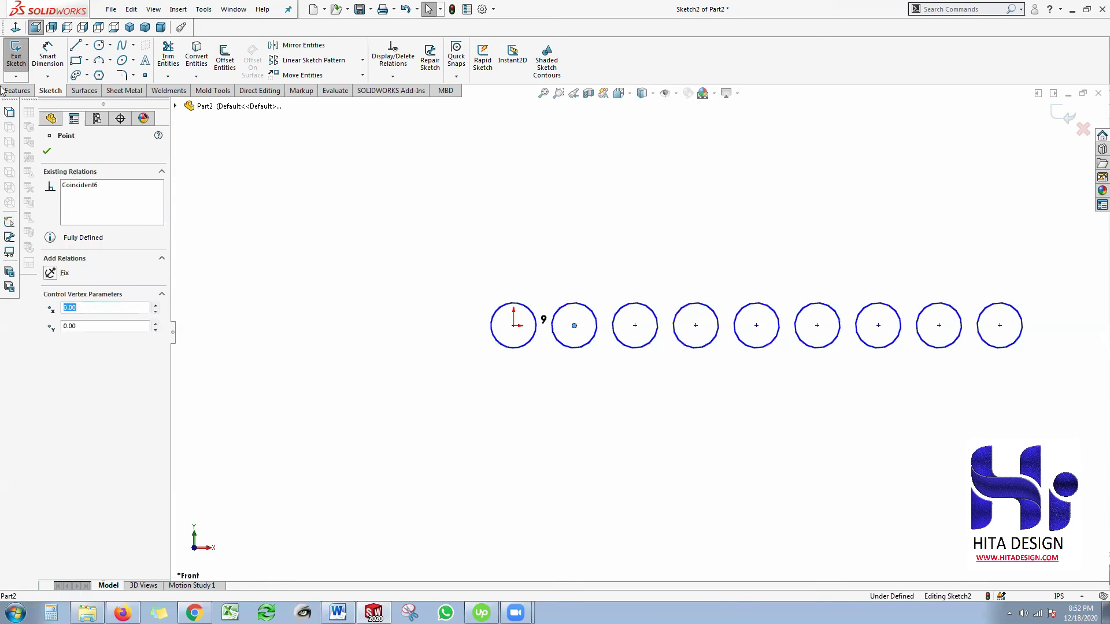
pyautogui.click(49, 54)
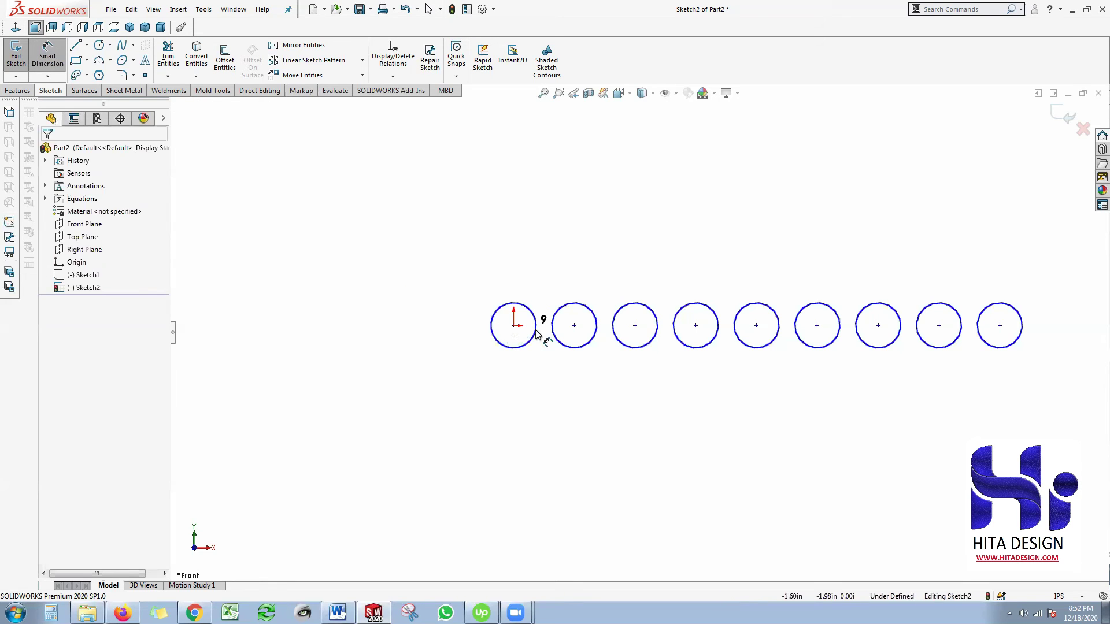
pyautogui.click(574, 325)
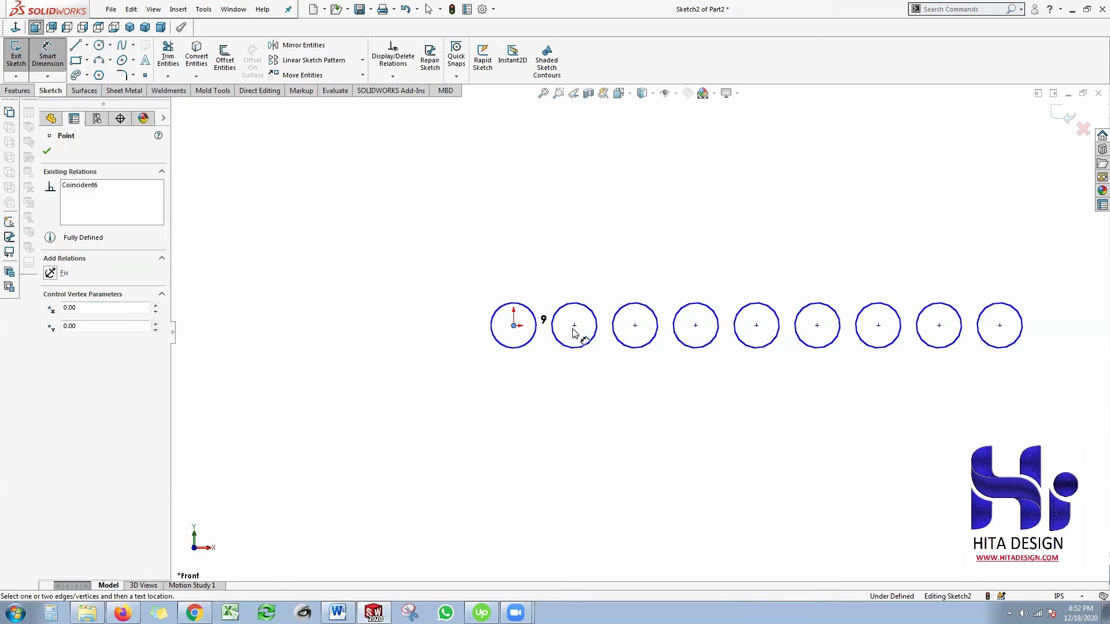
pyautogui.click(511, 401)
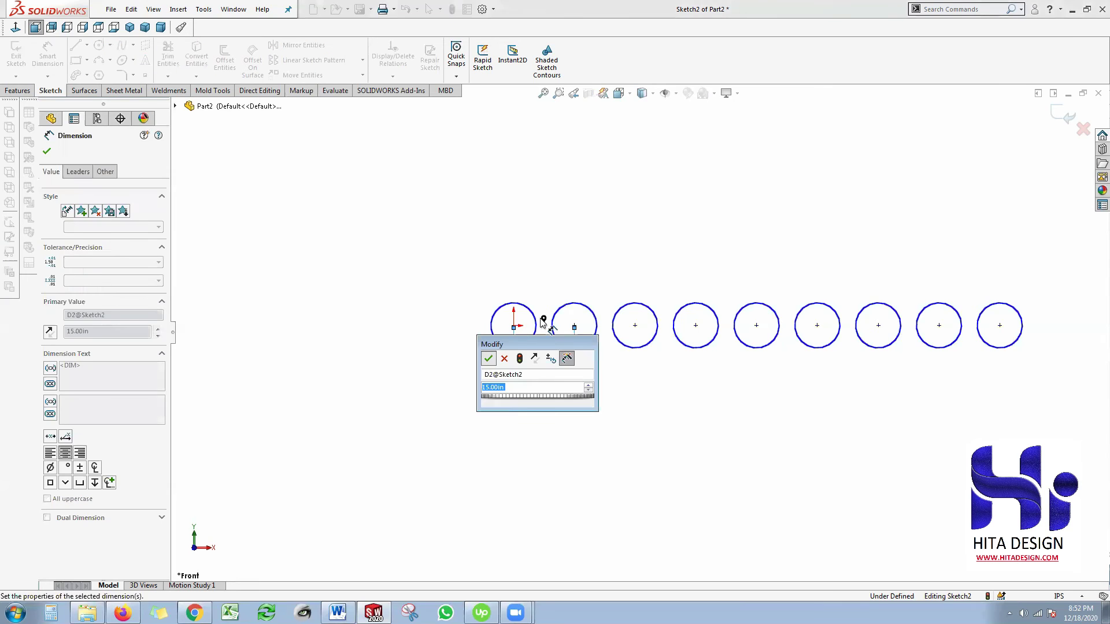
pyautogui.click(489, 360)
# Change the instance count of the linear pattern to 10.
pyautogui.doubleClick(543, 319)
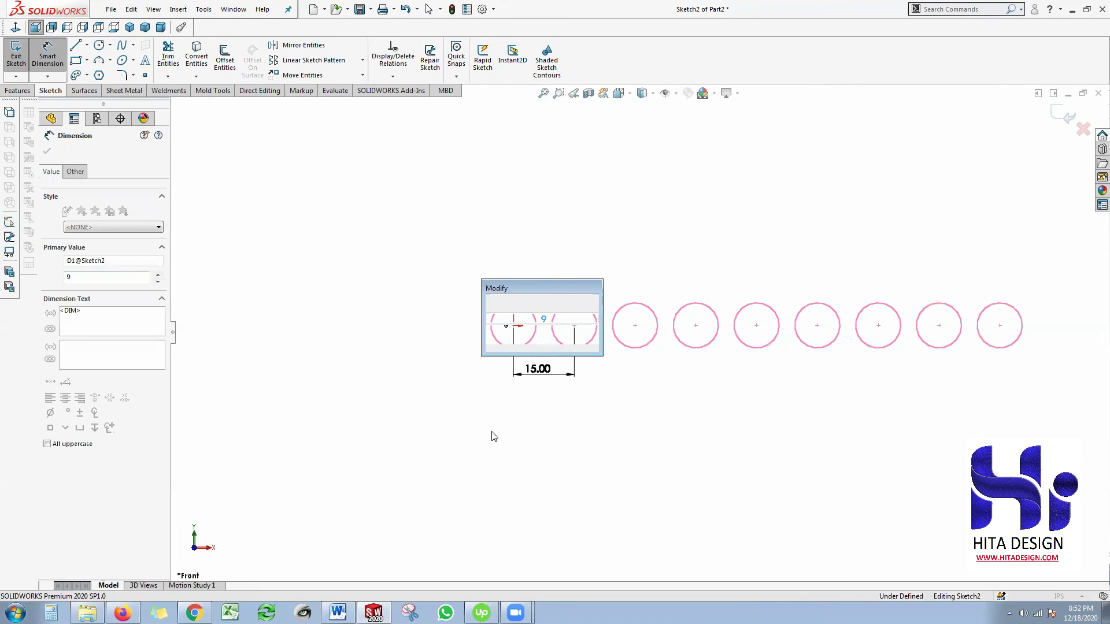
pyautogui.write('10')
pyautogui.press('Return')
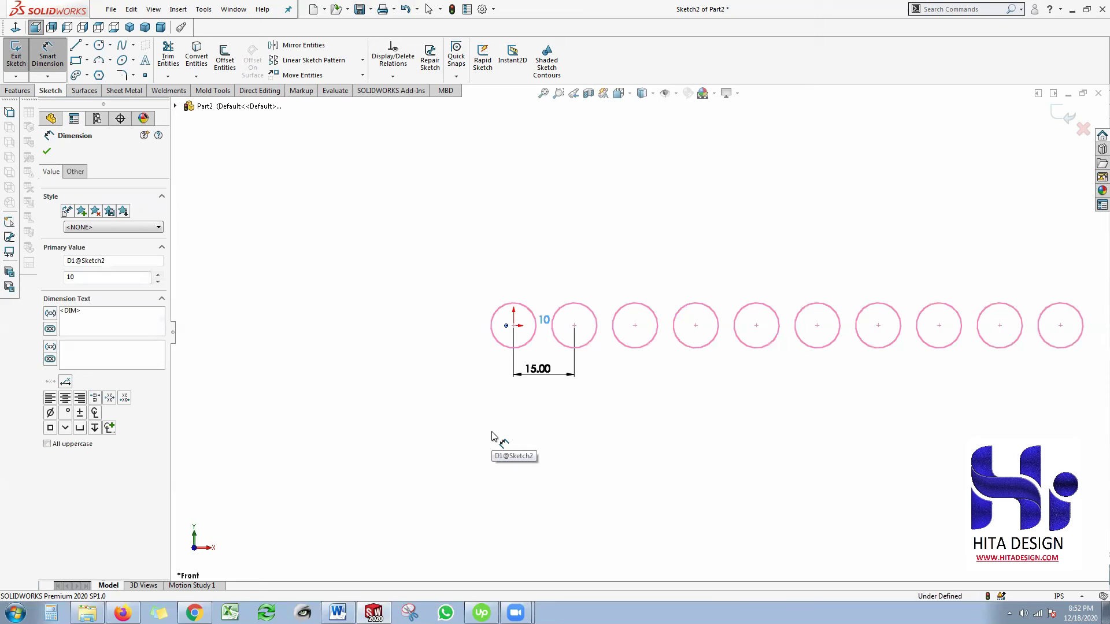
pyautogui.press('Escape')
# Start a circular sketch pattern about the origin with only the second circle of the row as the entity to pattern.
pyautogui.click(363, 61)
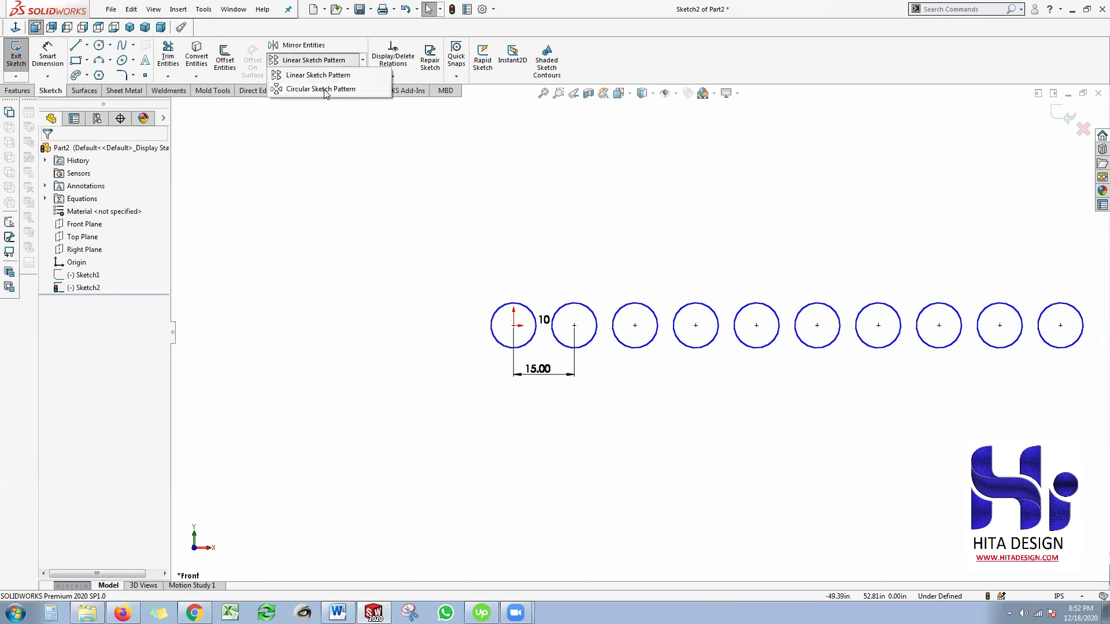
pyautogui.scroll(-3, 536, 321)
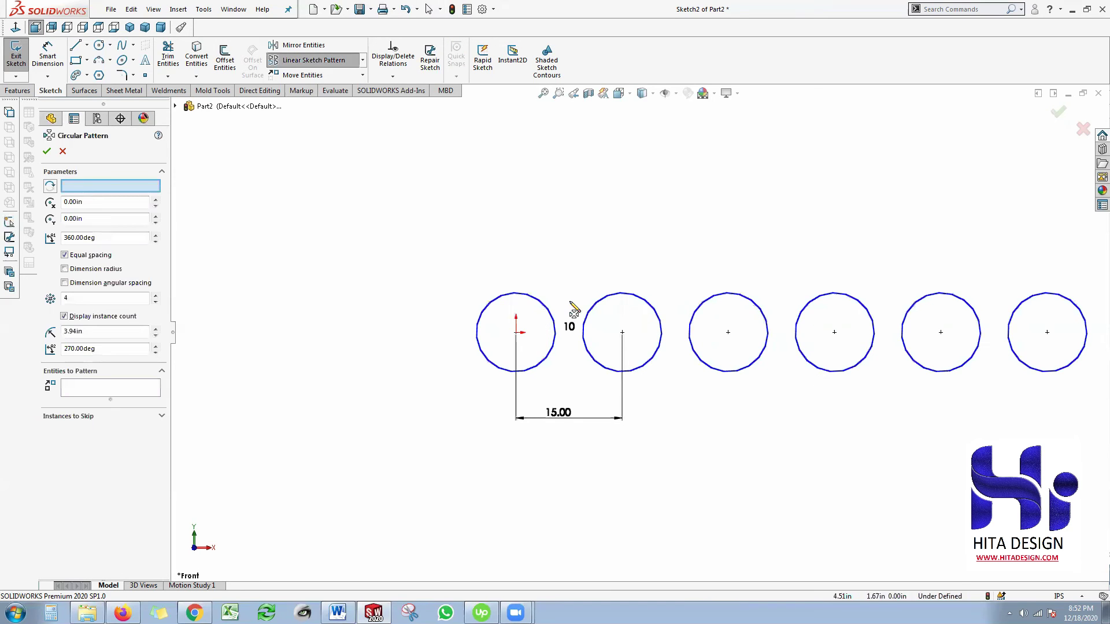
pyautogui.scroll(2, 571, 303)
pyautogui.scroll(1, 663, 346)
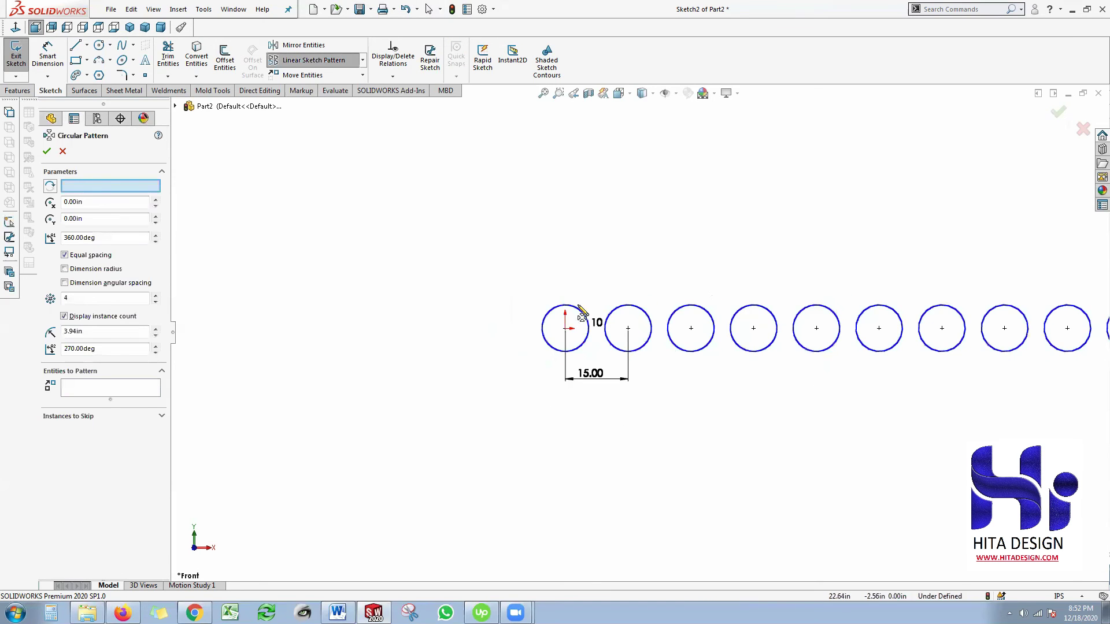
pyautogui.scroll(-1, 579, 304)
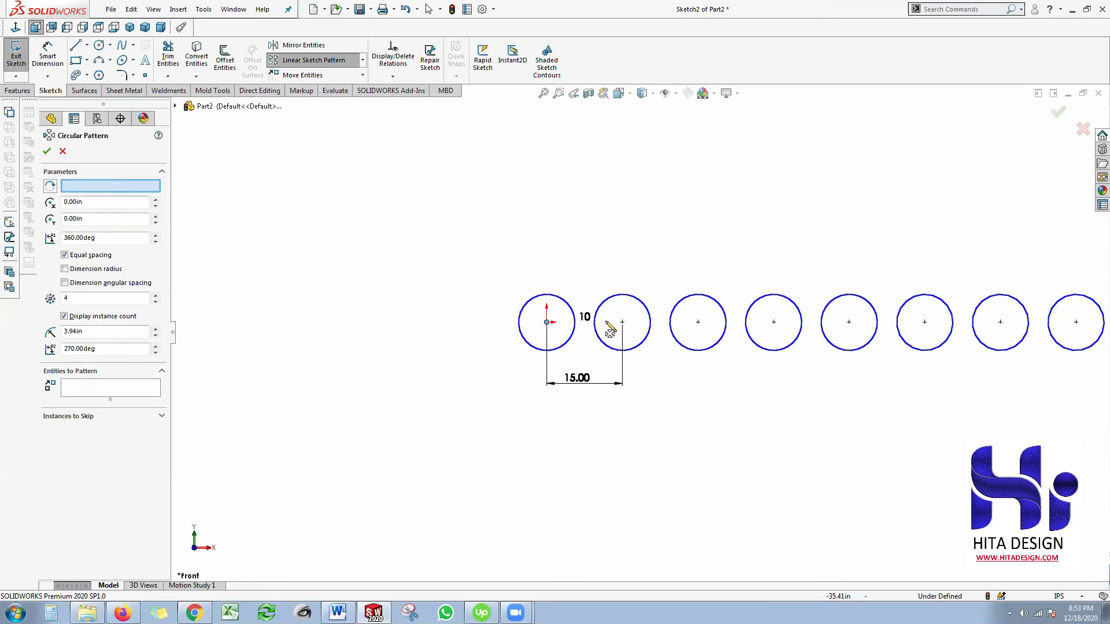
pyautogui.click(547, 322)
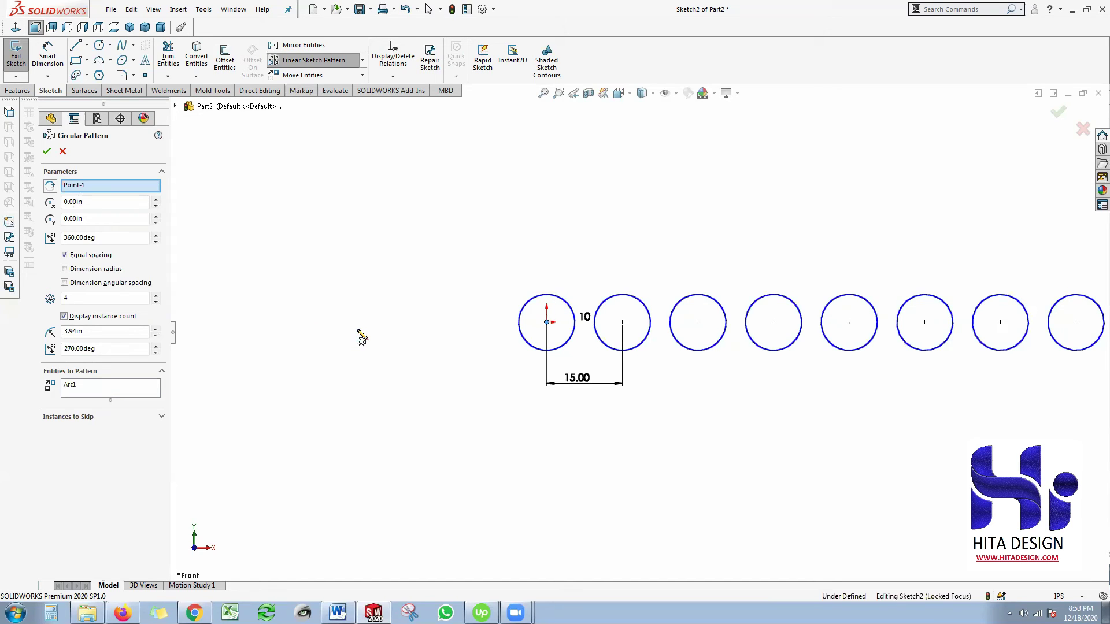
pyautogui.click(81, 387)
pyautogui.press('Delete')
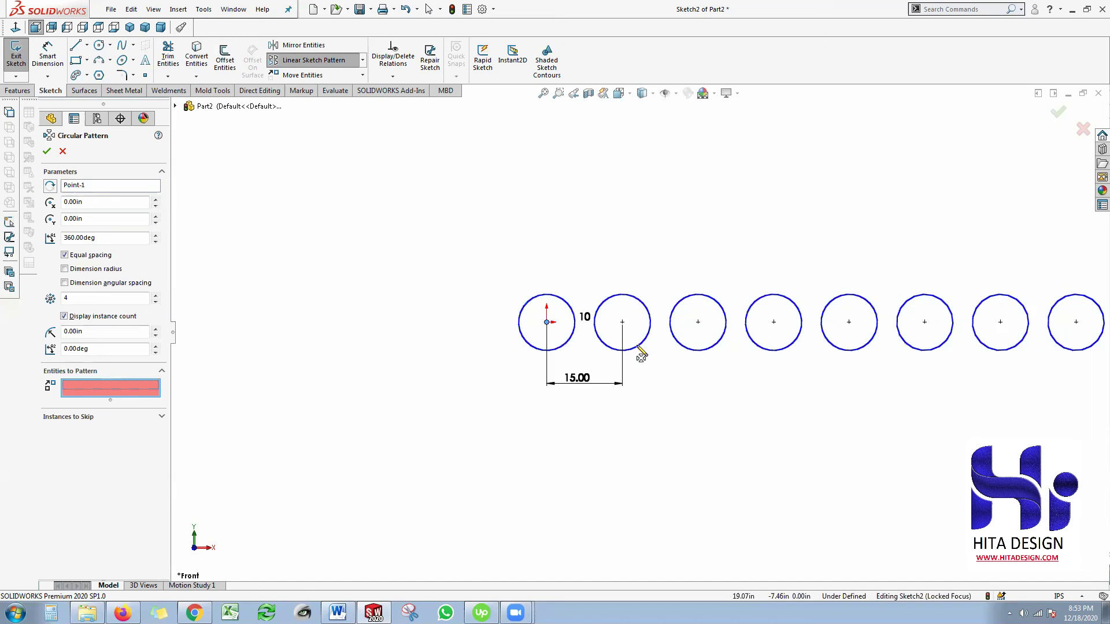
pyautogui.click(638, 347)
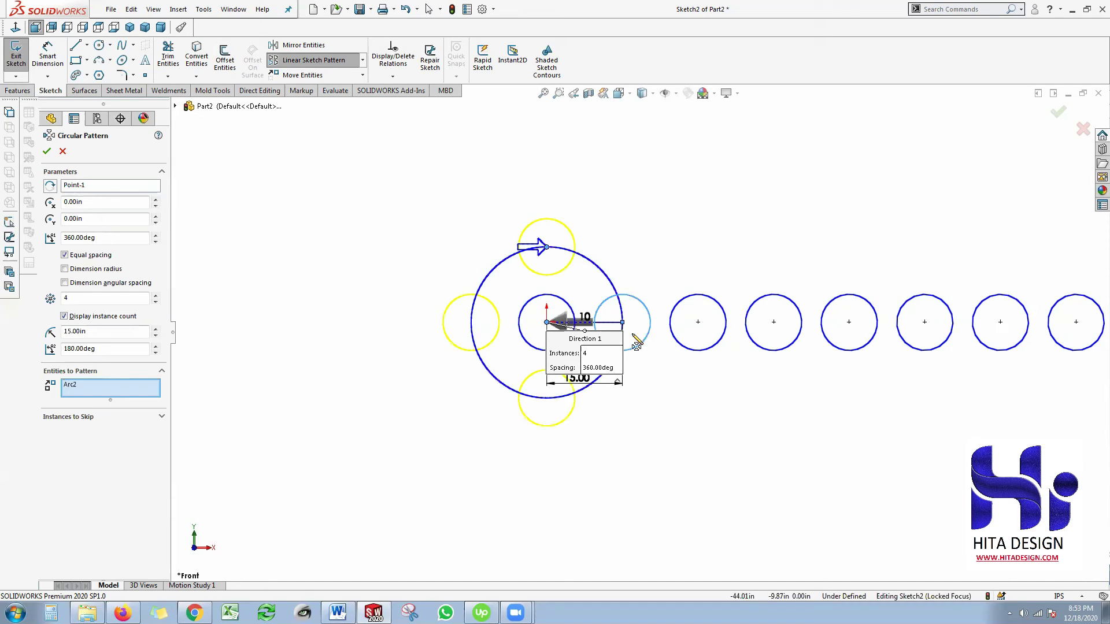
pyautogui.scroll(-1, 636, 343)
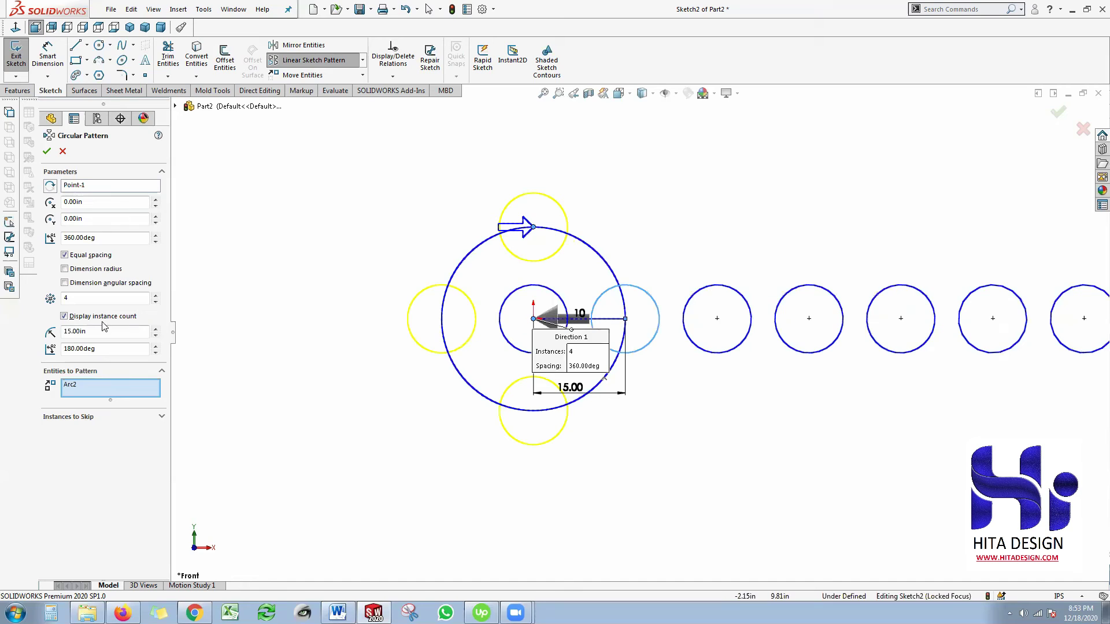
# Try 6 and 3 instances for the circular pattern.
pyautogui.click(156, 295)
pyautogui.click(156, 296)
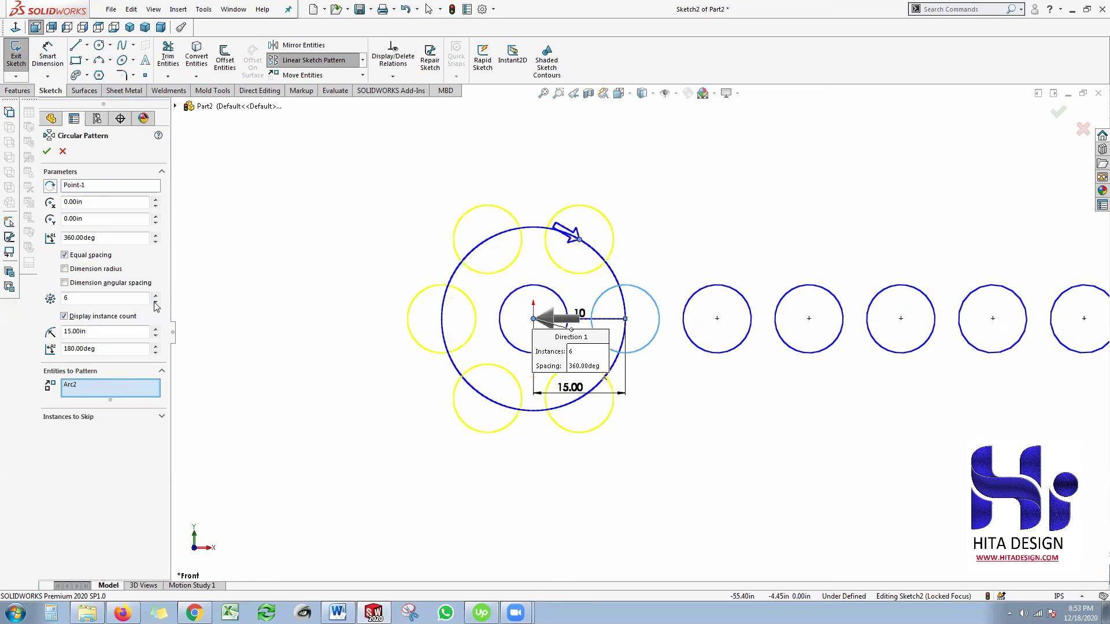
pyautogui.doubleClick(156, 301)
pyautogui.click(155, 302)
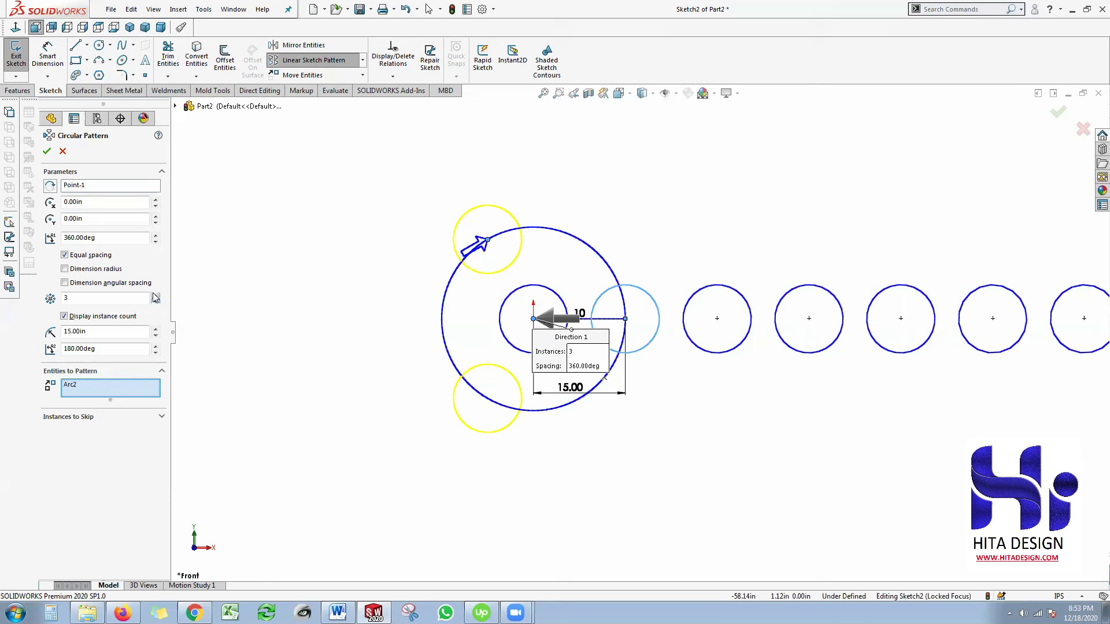
# Set the circular pattern to 4 instances and create the ring of circles around the origin.
pyautogui.click(155, 295)
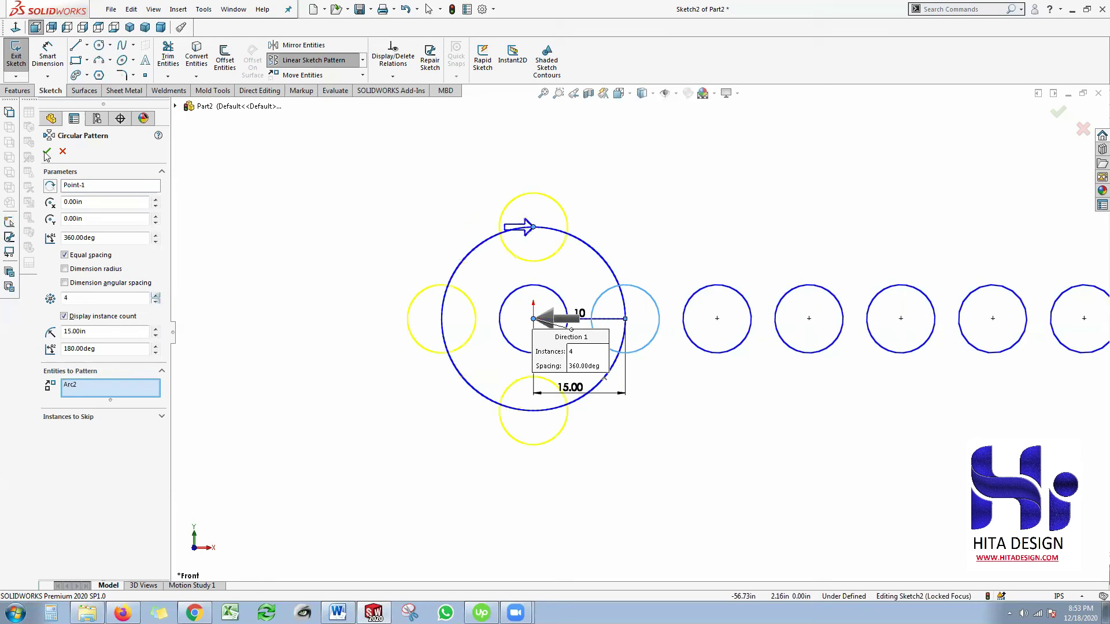
pyautogui.press('Return')
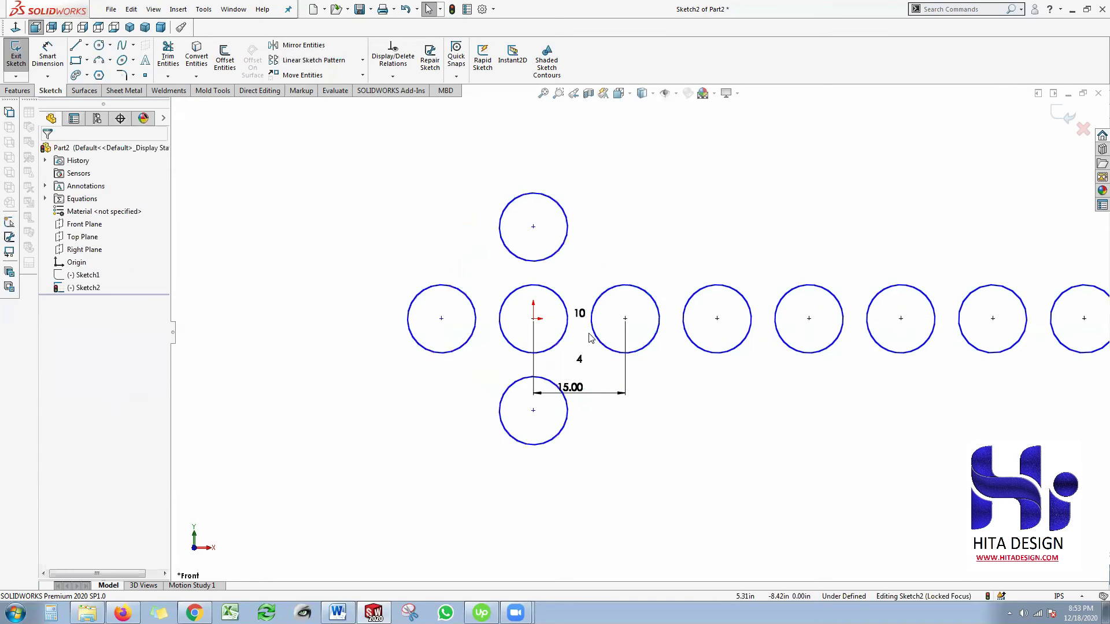
pyautogui.scroll(2, 590, 336)
pyautogui.scroll(-2, 590, 339)
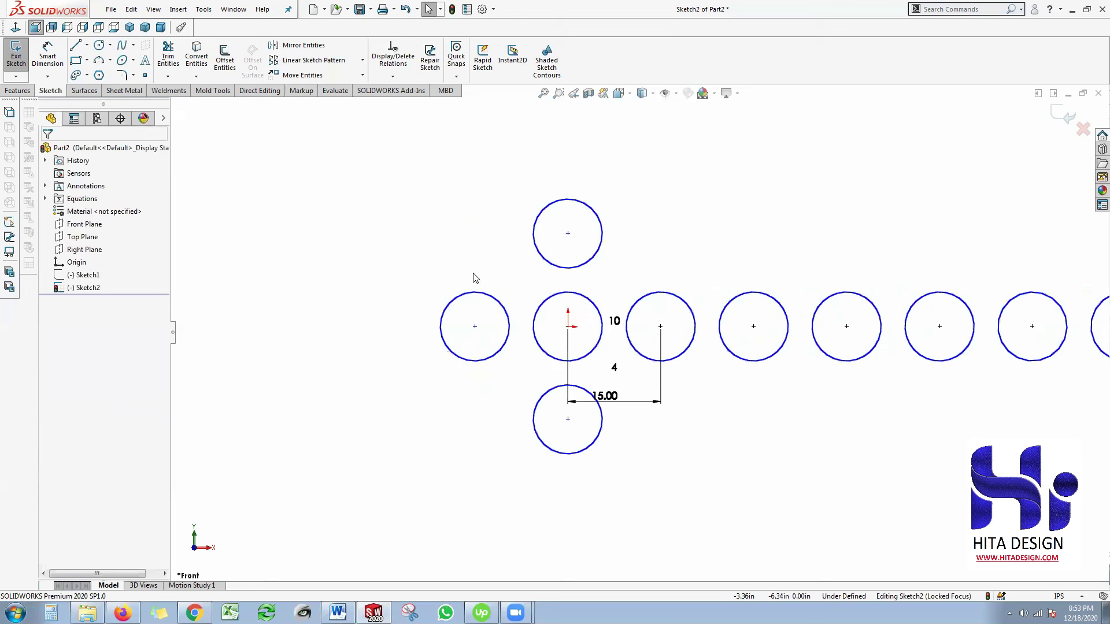
pyautogui.scroll(3, 501, 324)
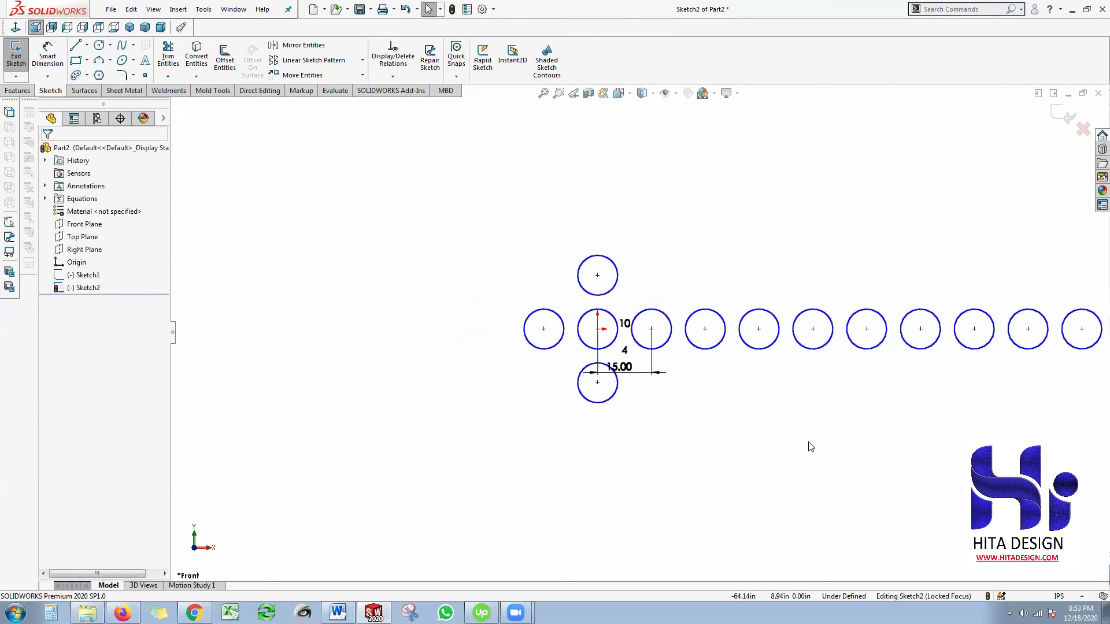
# Delete all circles and dimensions from the sketch.
pyautogui.scroll(3, 481, 312)
pyautogui.moveTo(478, 250); pyautogui.dragTo(946, 466)
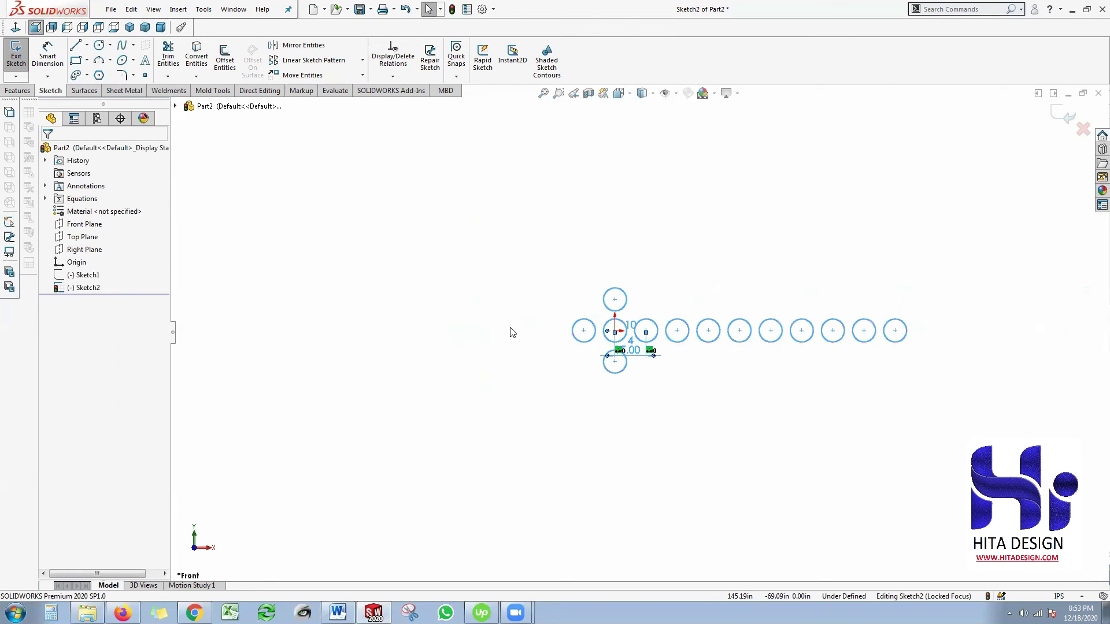
pyautogui.press('Delete')
pyautogui.click(533, 308)
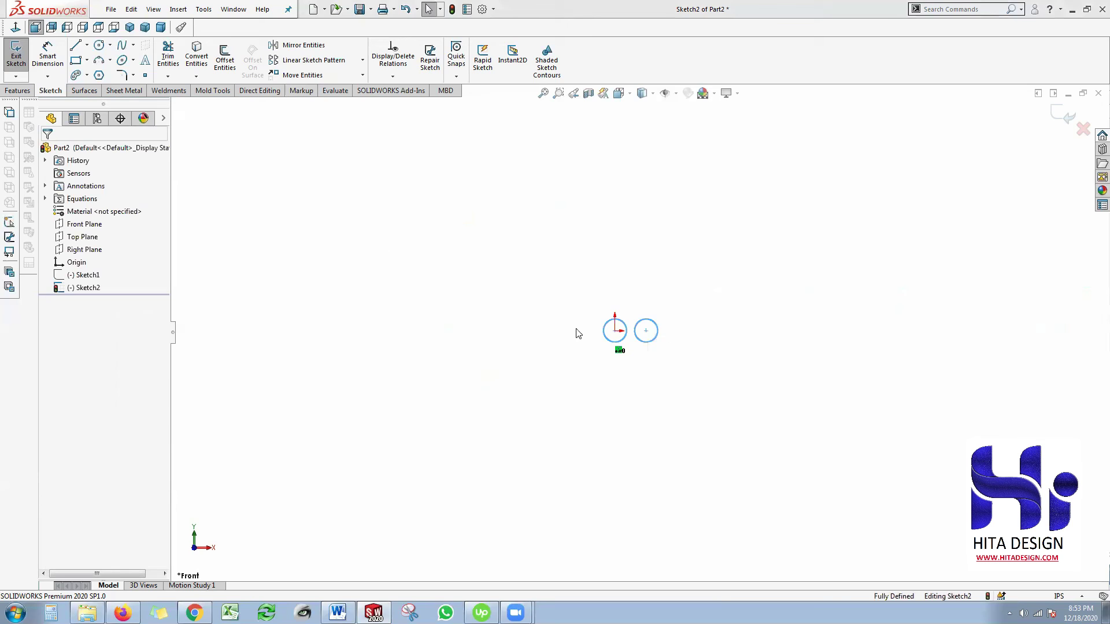
# Sketch a circle centred on the origin with a radius of about 6.26 in.
pyautogui.click(76, 45)
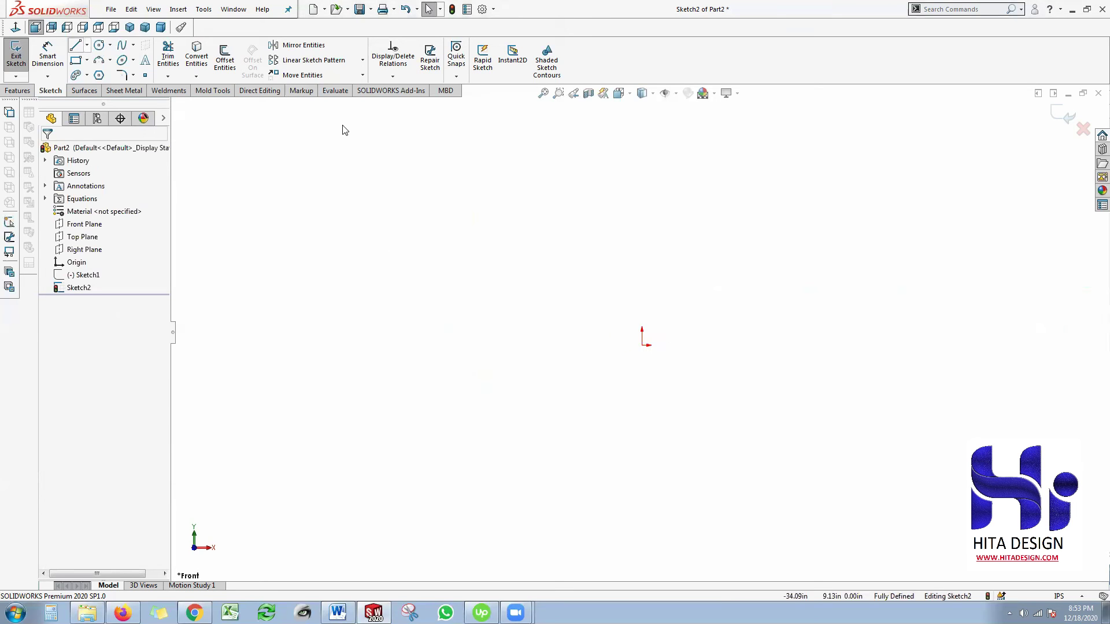
pyautogui.click(642, 345)
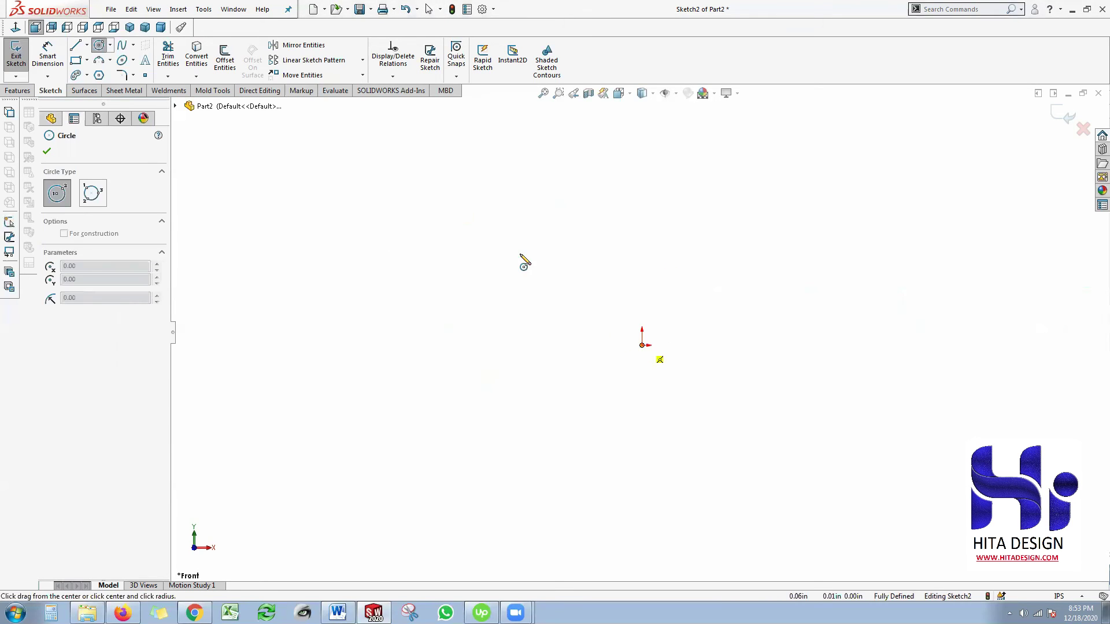
pyautogui.click(574, 295)
pyautogui.rightClick(518, 251)
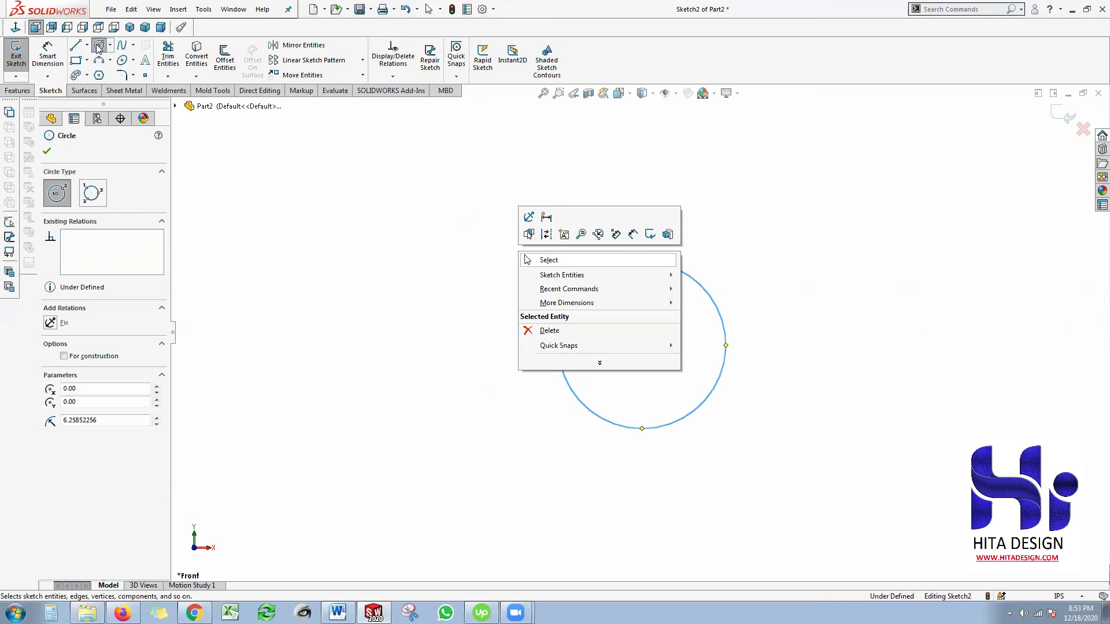
pyautogui.click(527, 260)
# Sketch a small circle of about 0.94 in radius centred on the large circle's right quadrant point.
pyautogui.press('c')
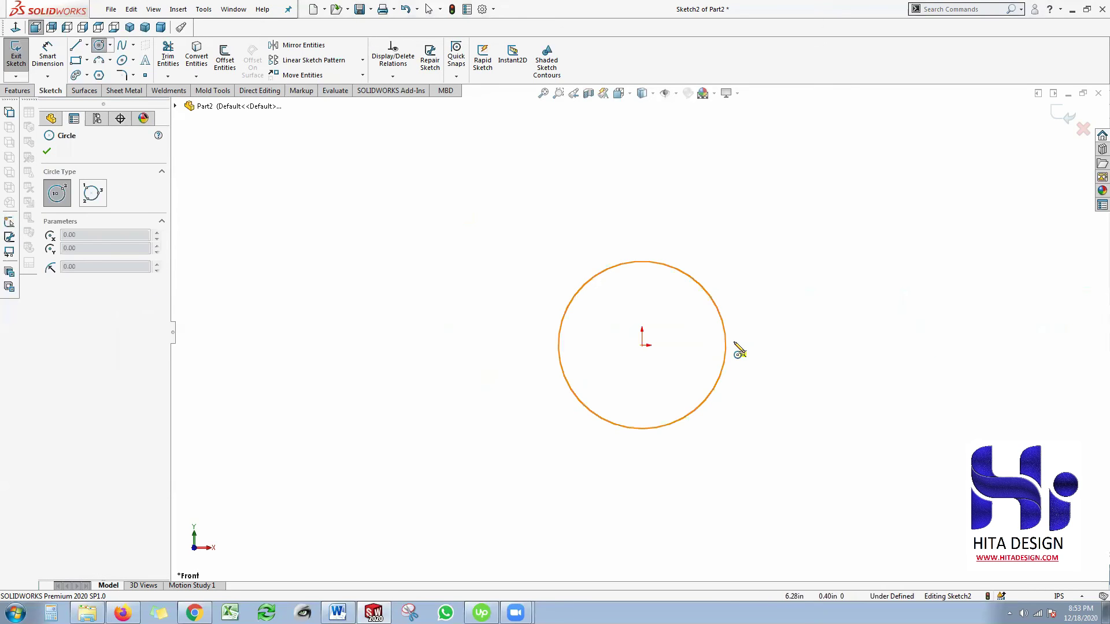
pyautogui.moveTo(726, 345); pyautogui.dragTo(738, 345)
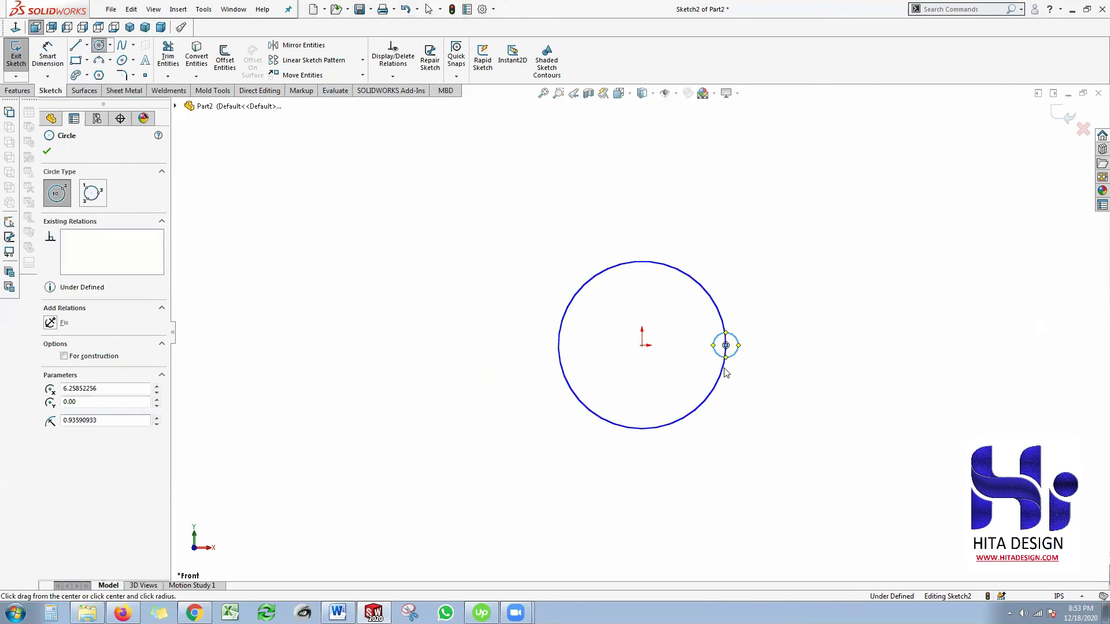
pyautogui.press('Escape')
# Draw three connected lines forming a small rectangular tab on the outer right side of the small circle.
pyautogui.scroll(-3, 788, 390)
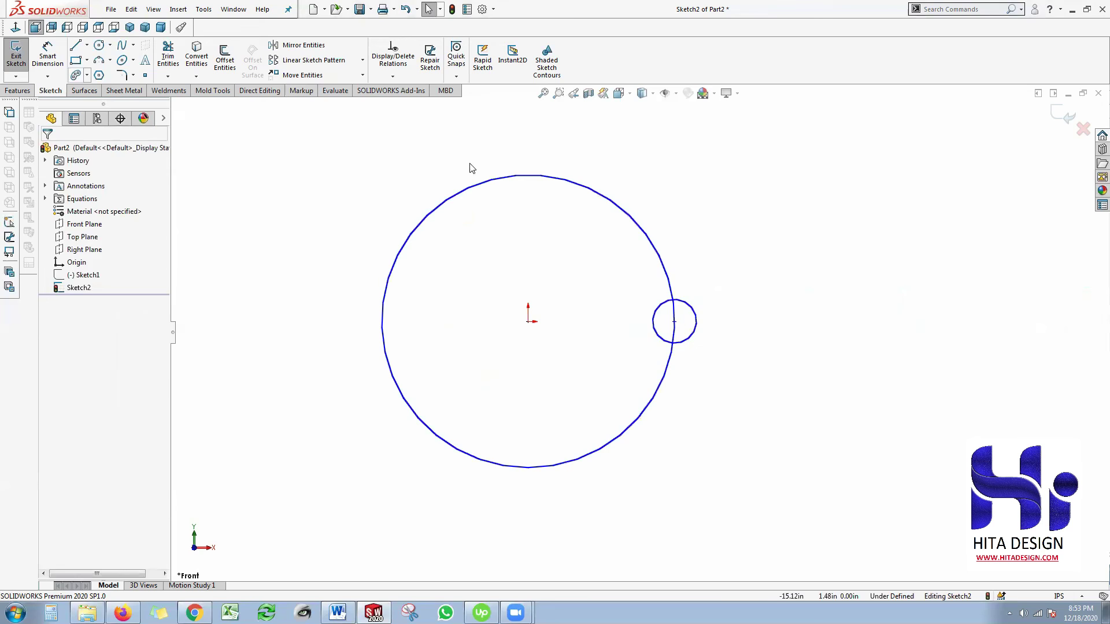
pyautogui.press('l')
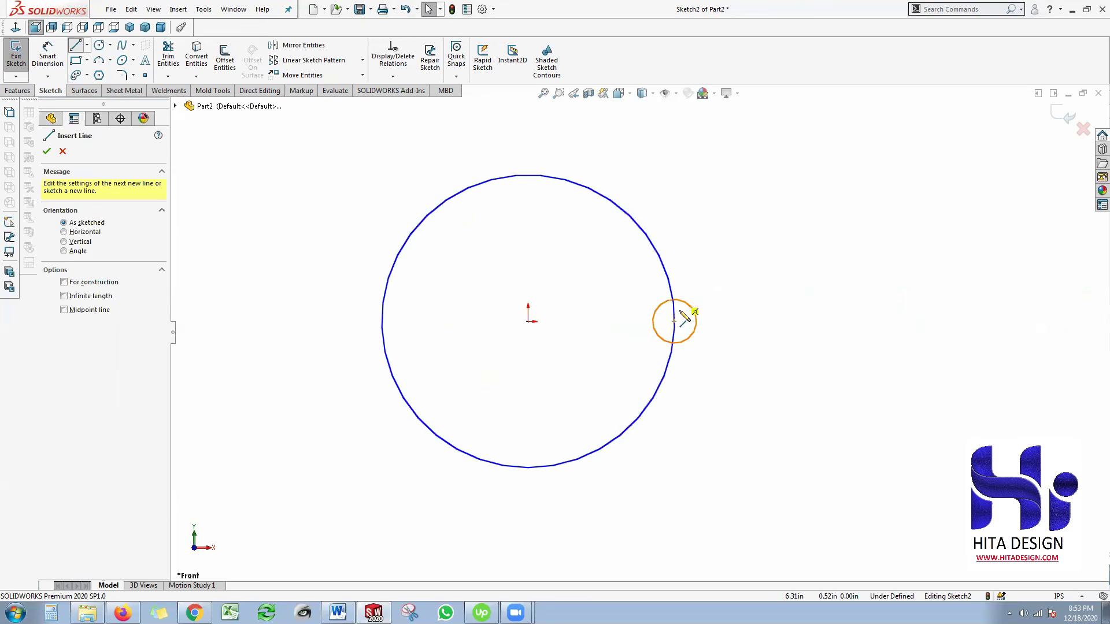
pyautogui.click(729, 310)
pyautogui.click(728, 329)
pyautogui.click(695, 328)
pyautogui.press('Escape')
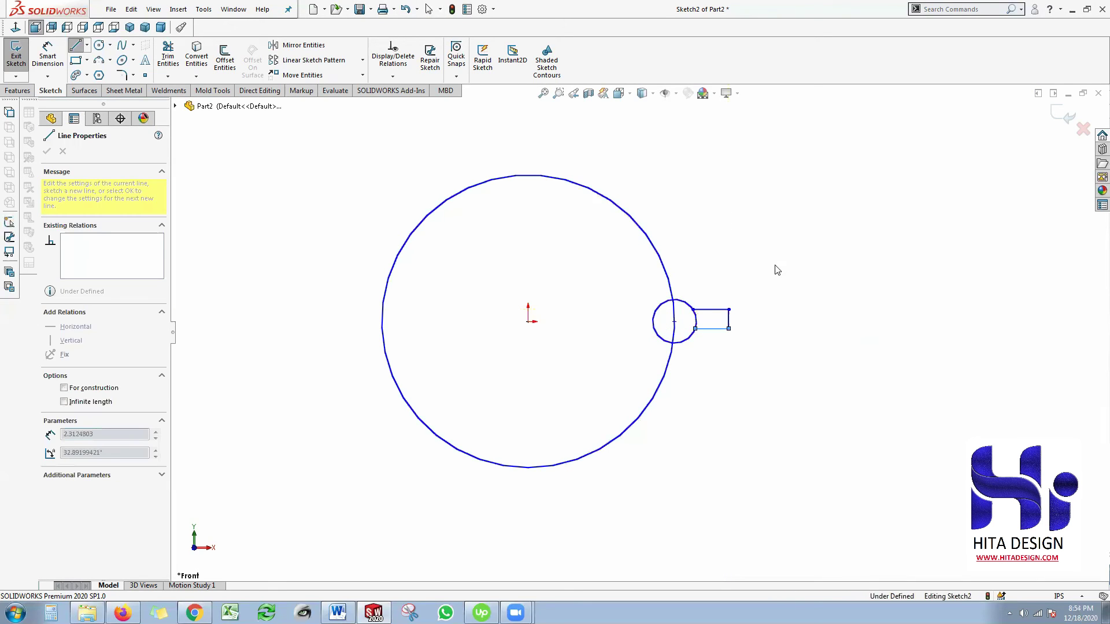
pyautogui.rightClick(776, 269)
pyautogui.click(776, 269)
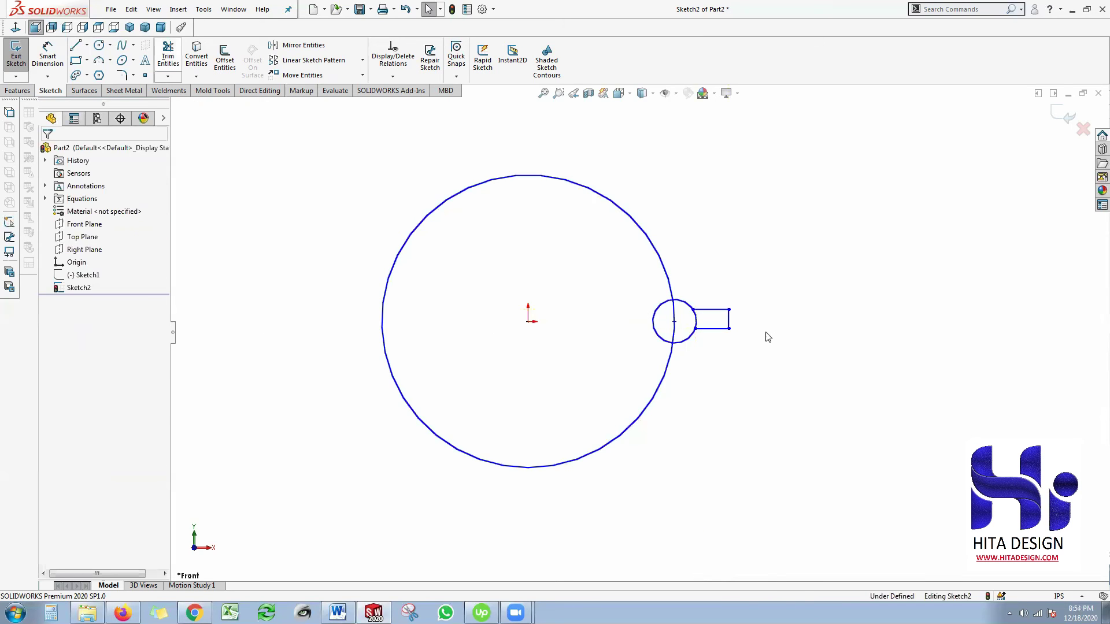
# Trim away the small circle's arc between the two horizontal tab lines with Power trim.
pyautogui.click(168, 56)
pyautogui.scroll(-4, 766, 337)
pyautogui.moveTo(766, 325); pyautogui.dragTo(714, 325)
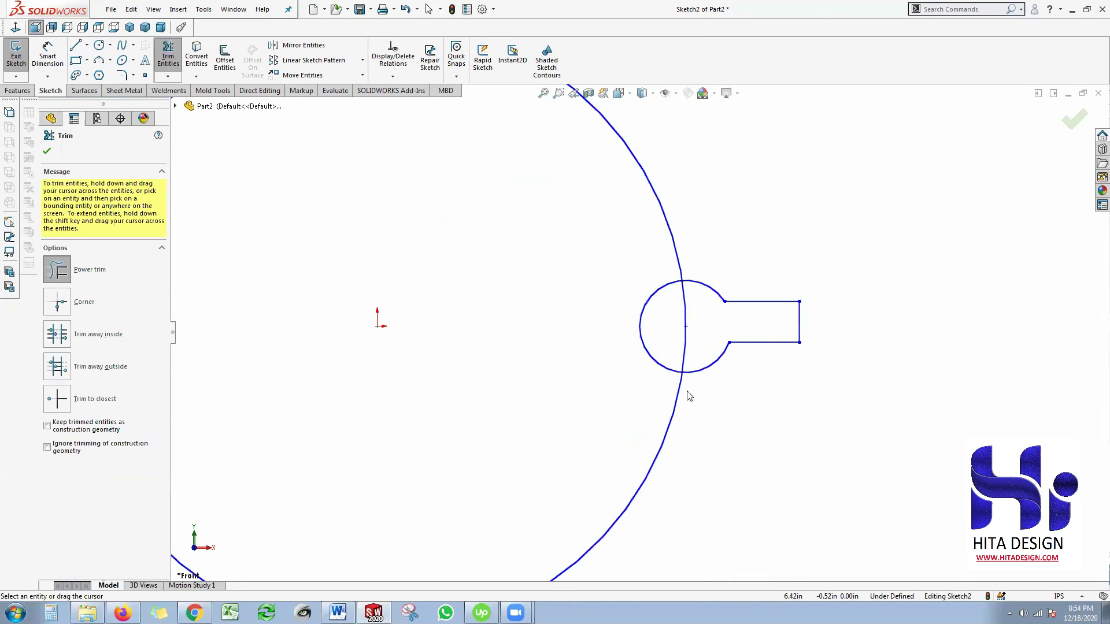
pyautogui.press('Escape')
pyautogui.scroll(-3, 631, 335)
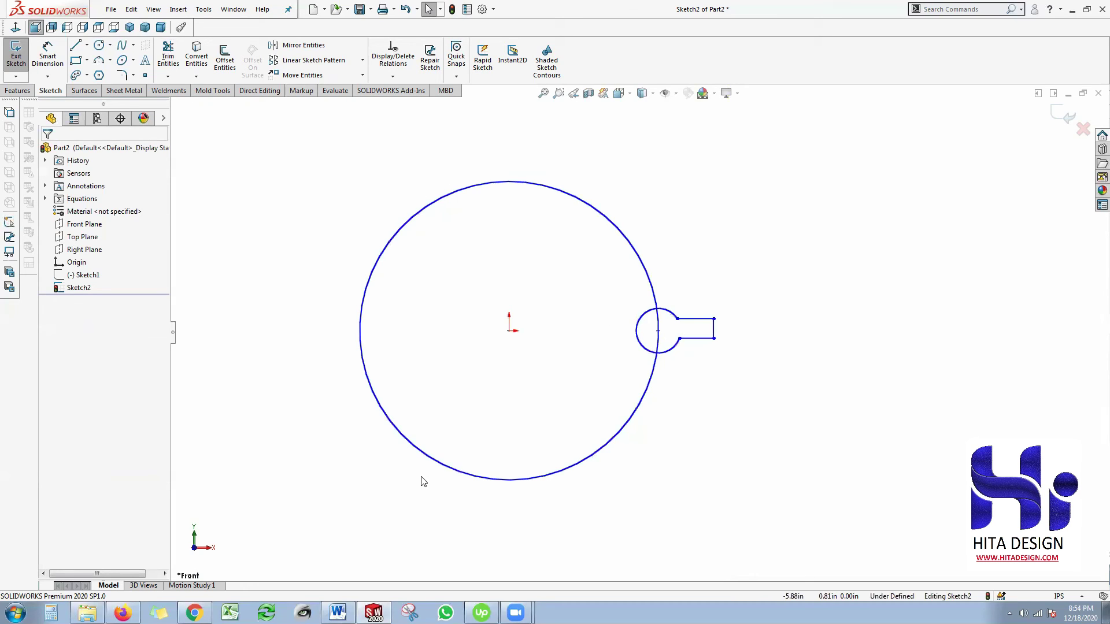
# Start a circular sketch pattern centred on the origin and remove the large circle from the entities to pattern.
pyautogui.click(362, 61)
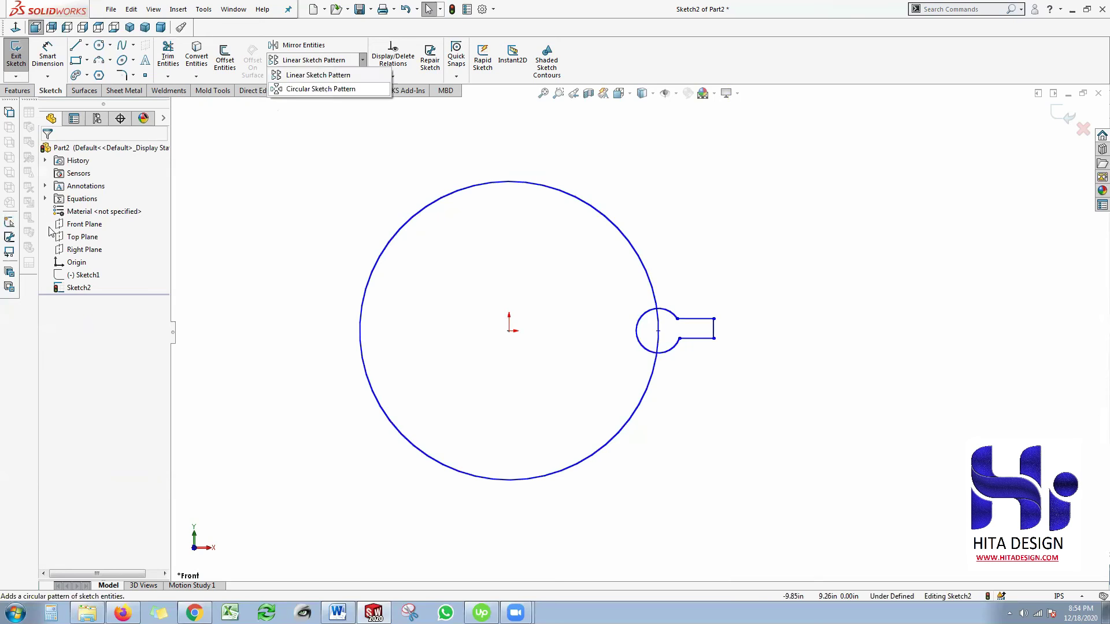
pyautogui.click(80, 185)
pyautogui.click(426, 210)
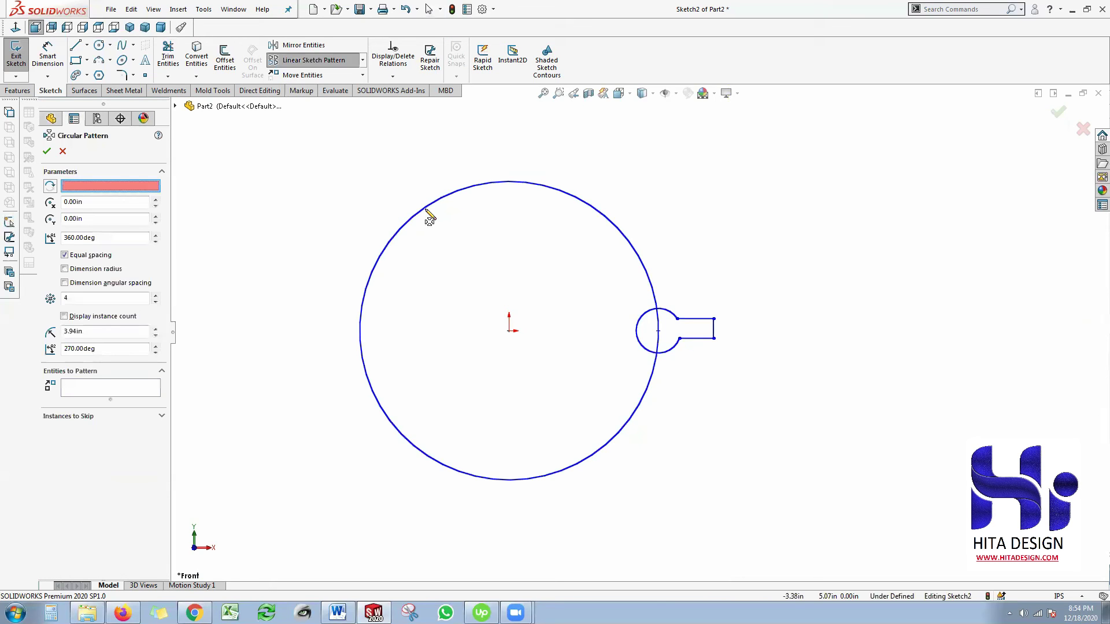
pyautogui.click(426, 211)
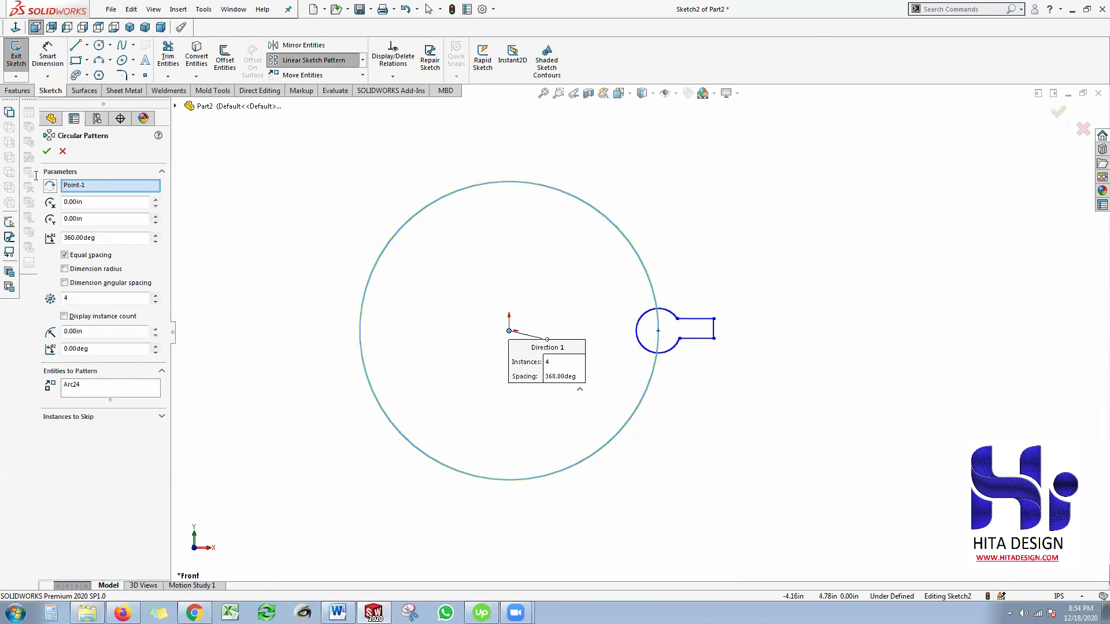
pyautogui.click(79, 391)
pyautogui.press('Delete')
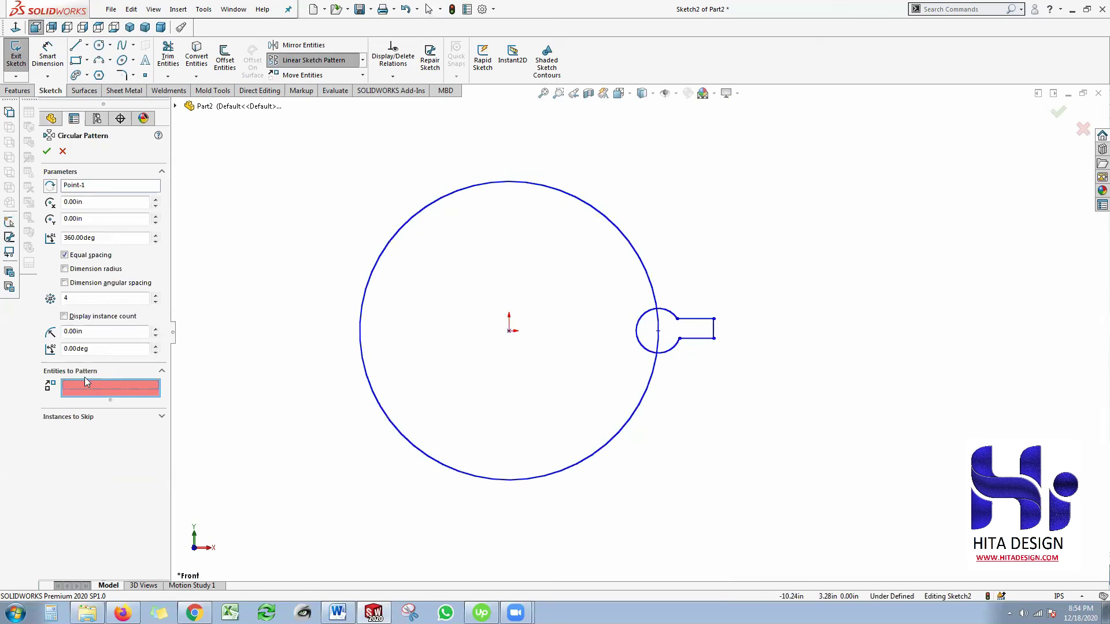
# Select the trimmed small circle and the three tab lines as the entities to pattern.
pyautogui.click(673, 349)
pyautogui.click(699, 338)
pyautogui.click(713, 329)
pyautogui.click(701, 320)
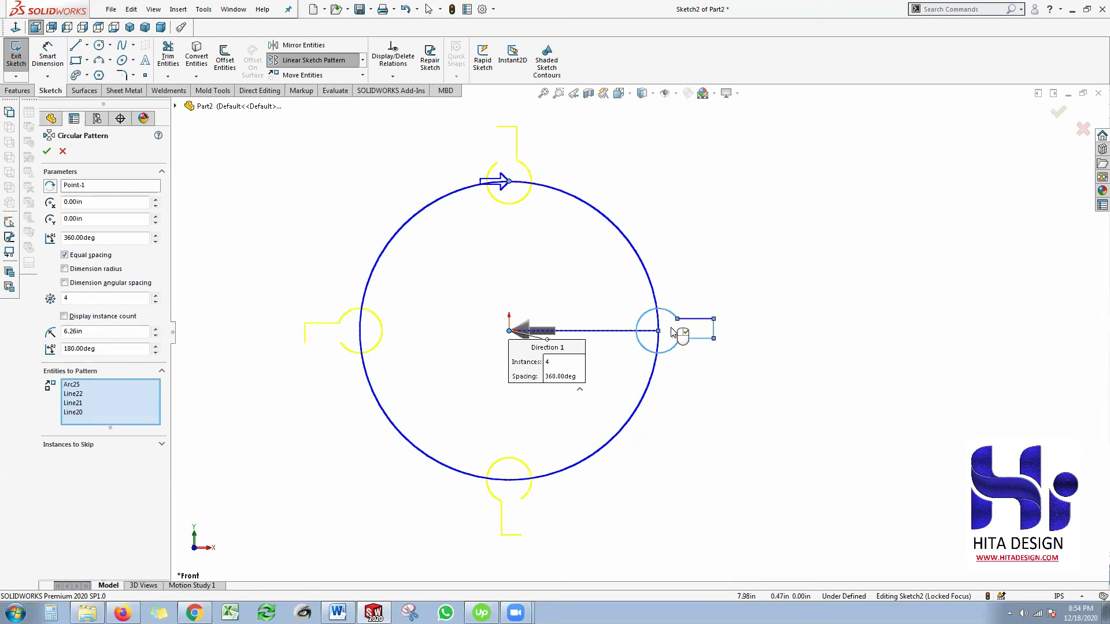
# Set the circular pattern to 7 equally spaced instances over 360 degrees and create it.
pyautogui.click(155, 295)
pyautogui.click(156, 296)
pyautogui.click(156, 295)
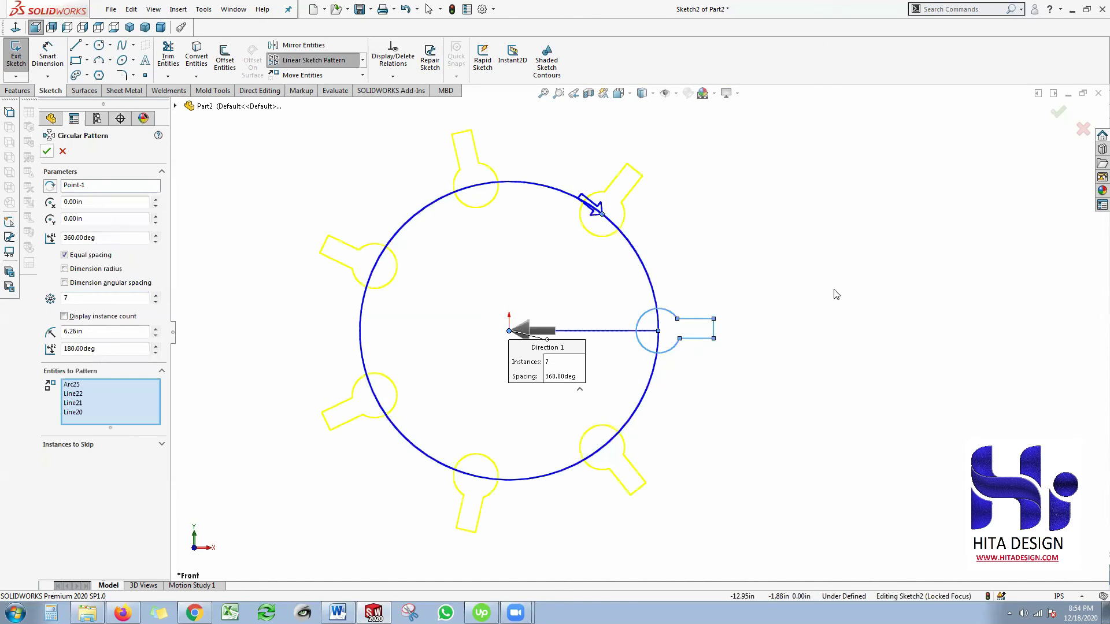
pyautogui.press('Return')
pyautogui.click(878, 410)
pyautogui.scroll(1, 730, 405)
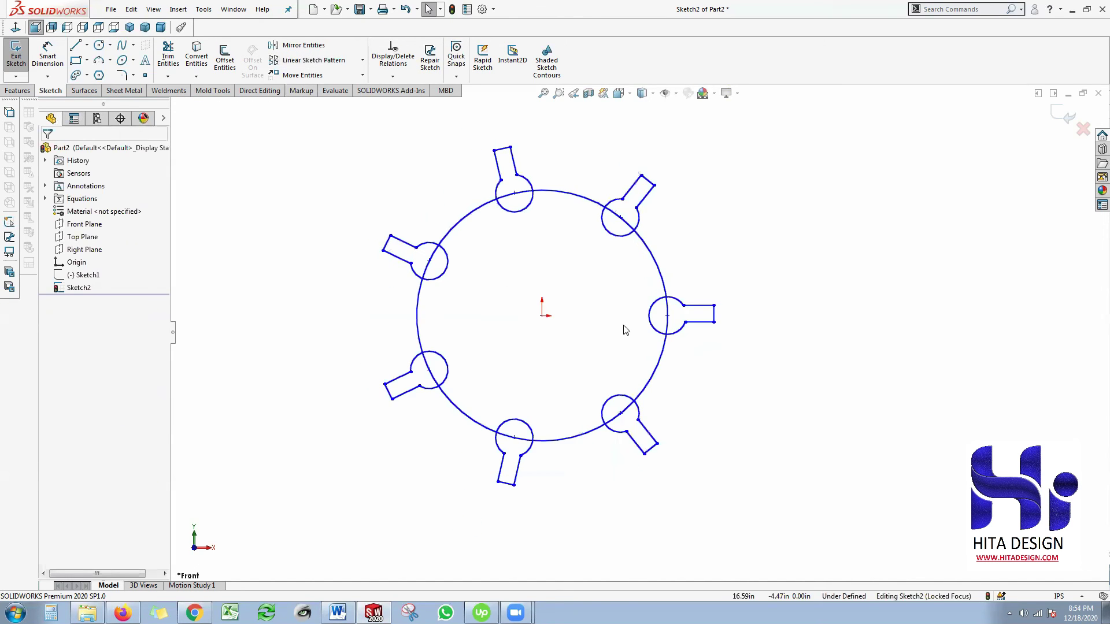
pyautogui.scroll(1, 623, 326)
pyautogui.scroll(-1, 623, 326)
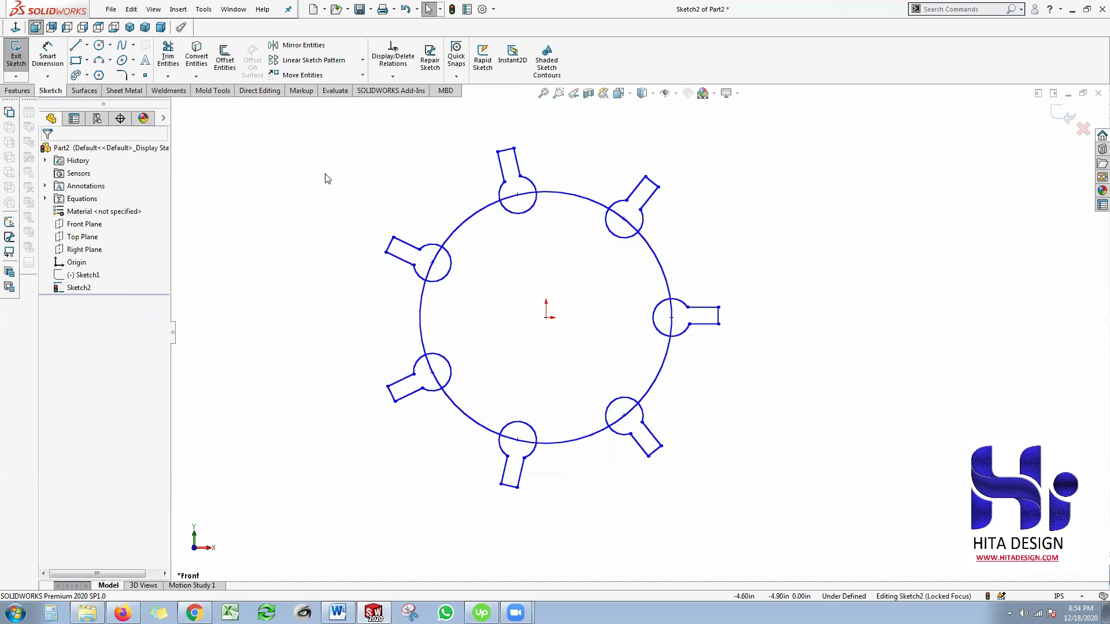
pyautogui.click(363, 75)
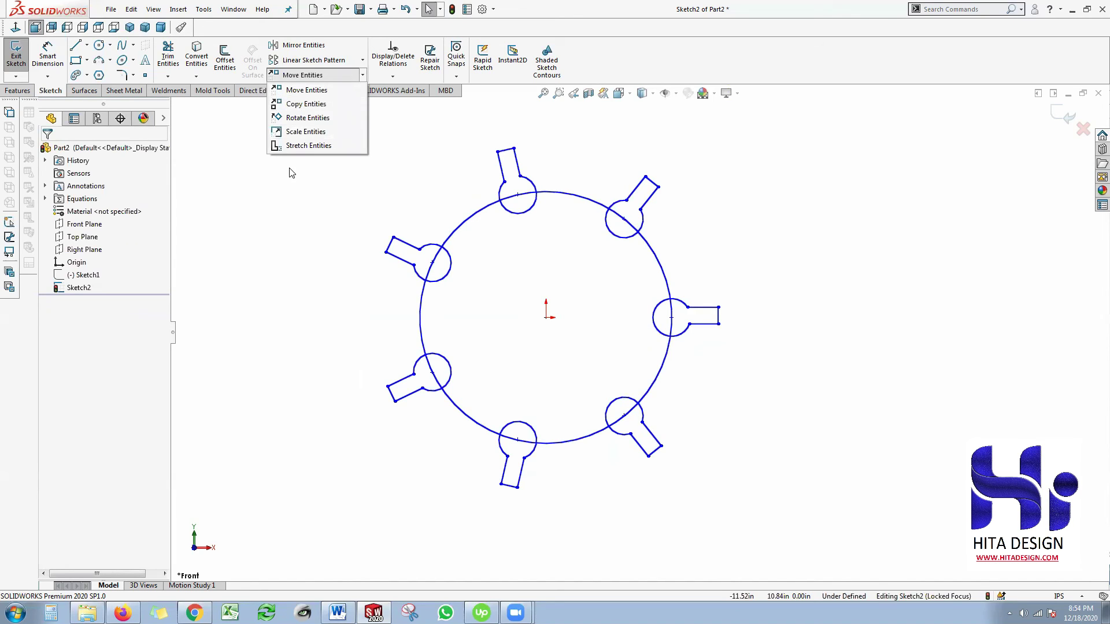
pyautogui.moveTo(285, 62)
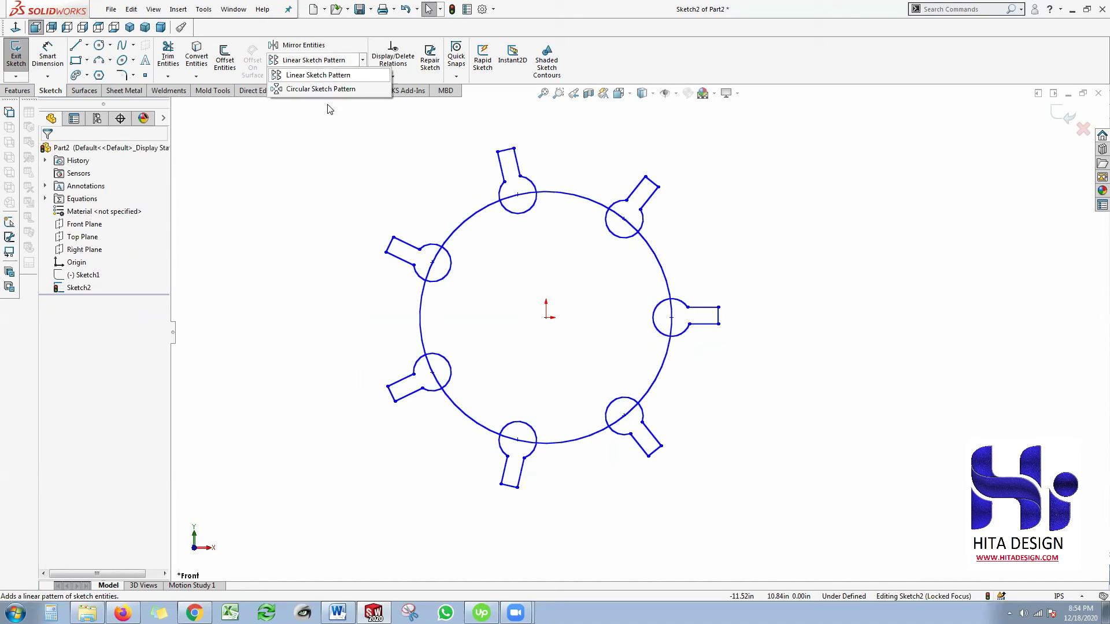
pyautogui.click(300, 202)
# Try to move the large circle and all the patterned tabs using the origin as base point, and undo the move.
pyautogui.scroll(2, 543, 298)
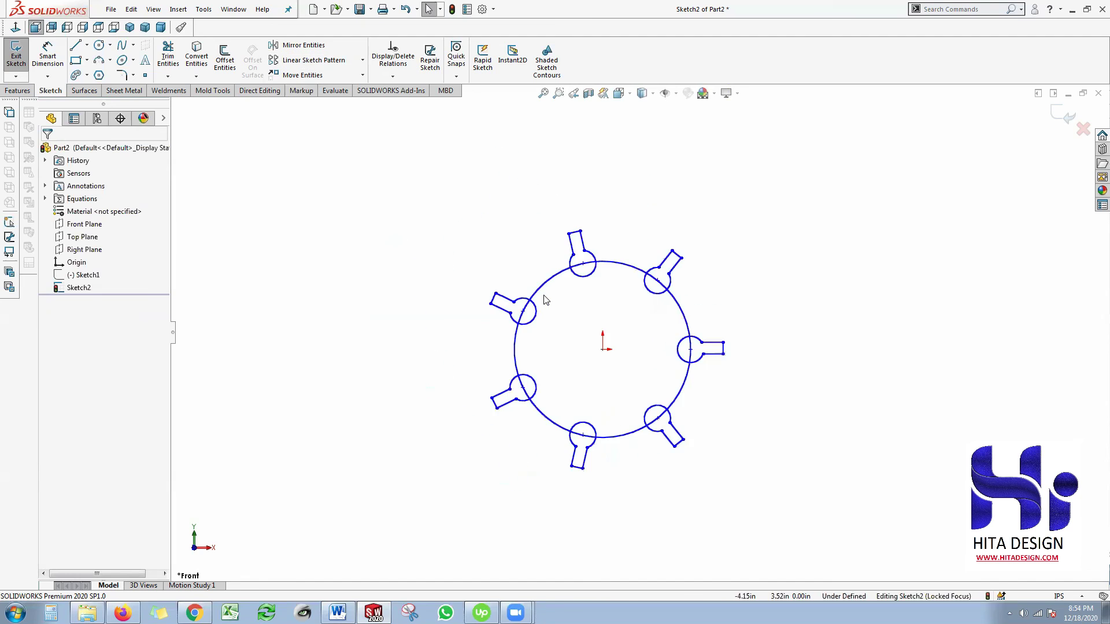
pyautogui.scroll(2, 546, 300)
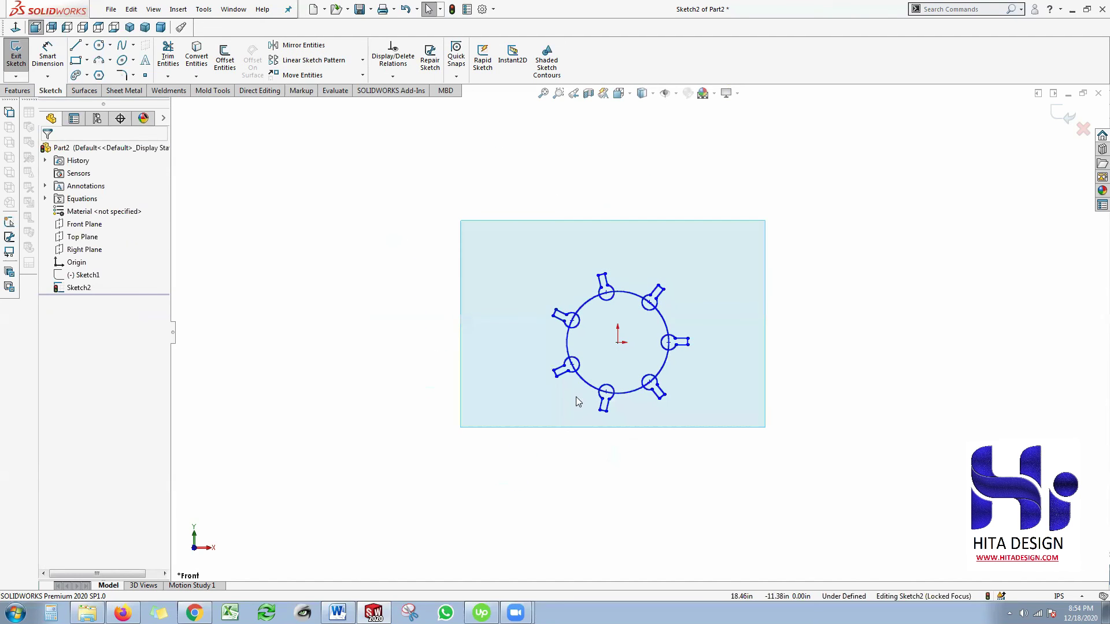
pyautogui.click(297, 64)
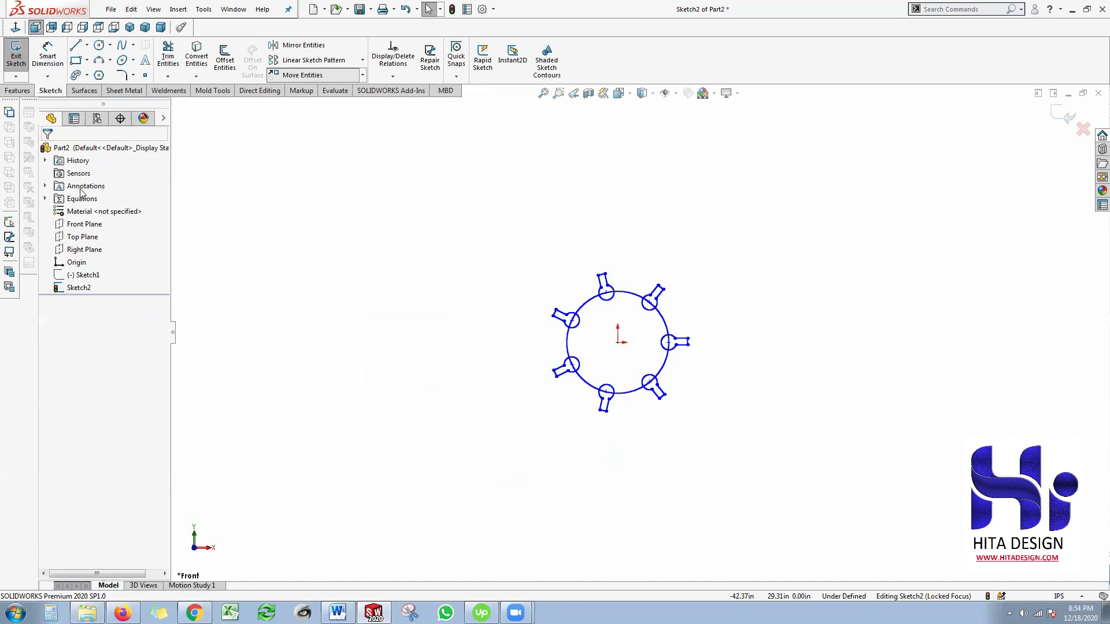
pyautogui.moveTo(475, 235); pyautogui.dragTo(726, 443)
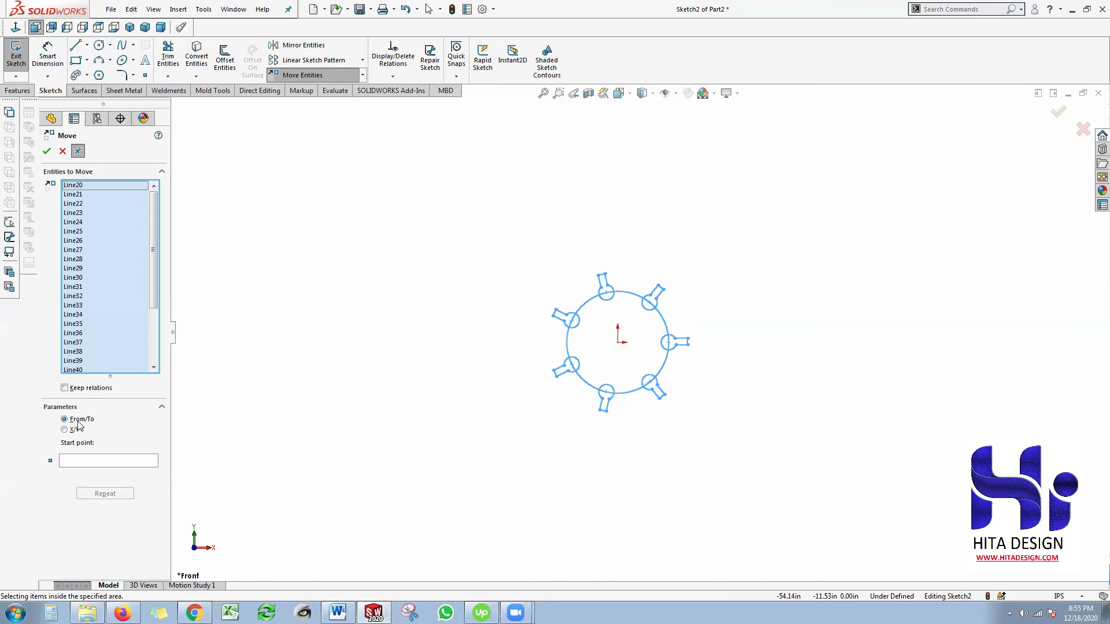
pyautogui.click(87, 463)
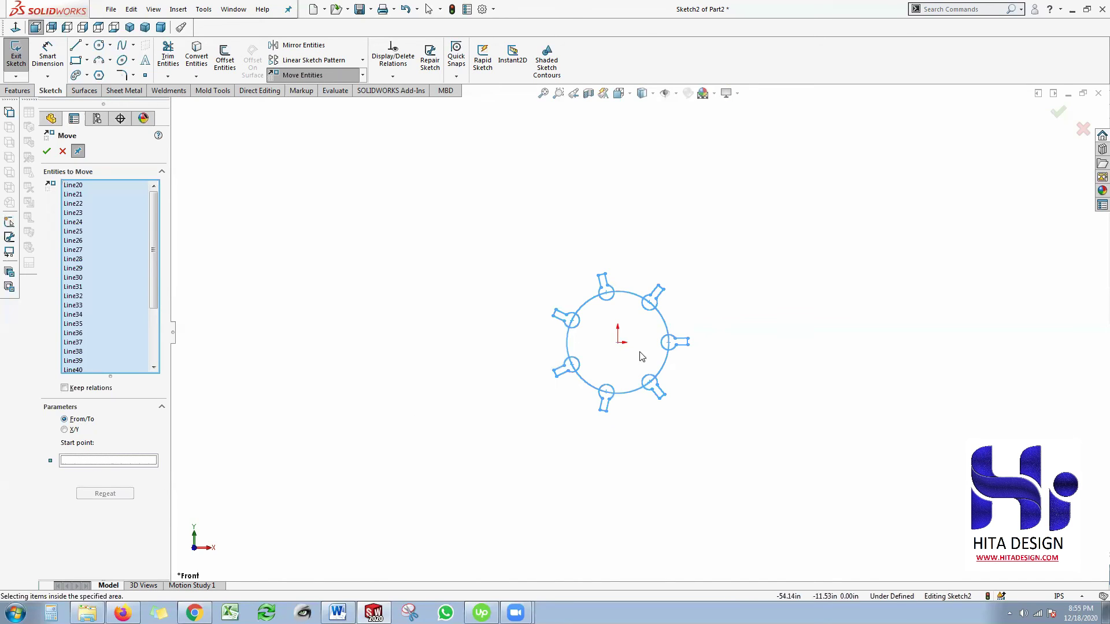
pyautogui.click(619, 342)
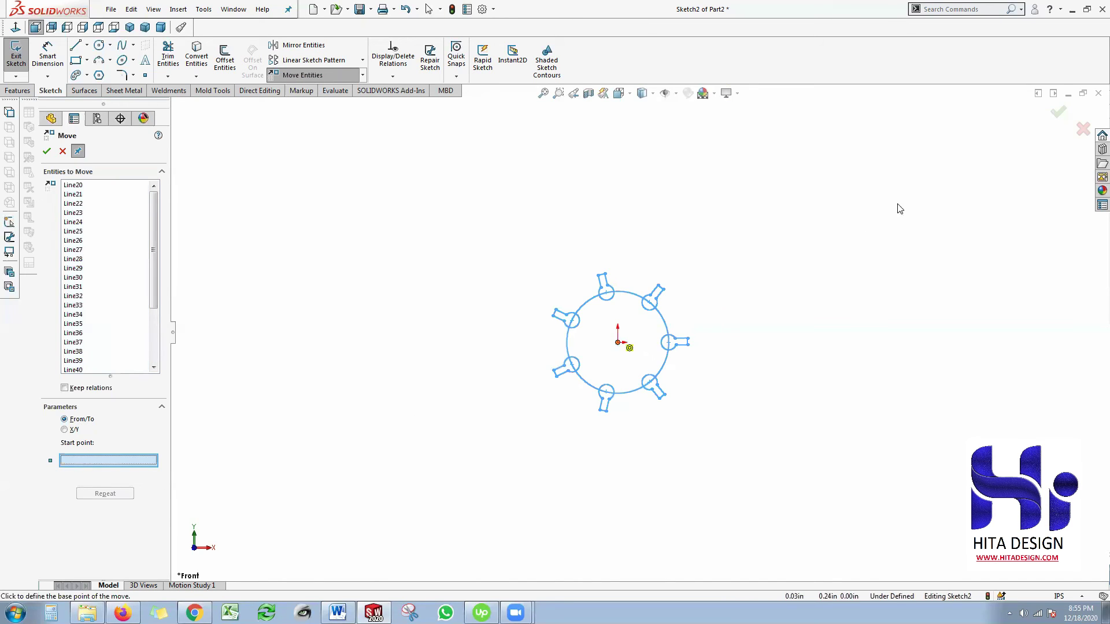
pyautogui.scroll(-5, 867, 376)
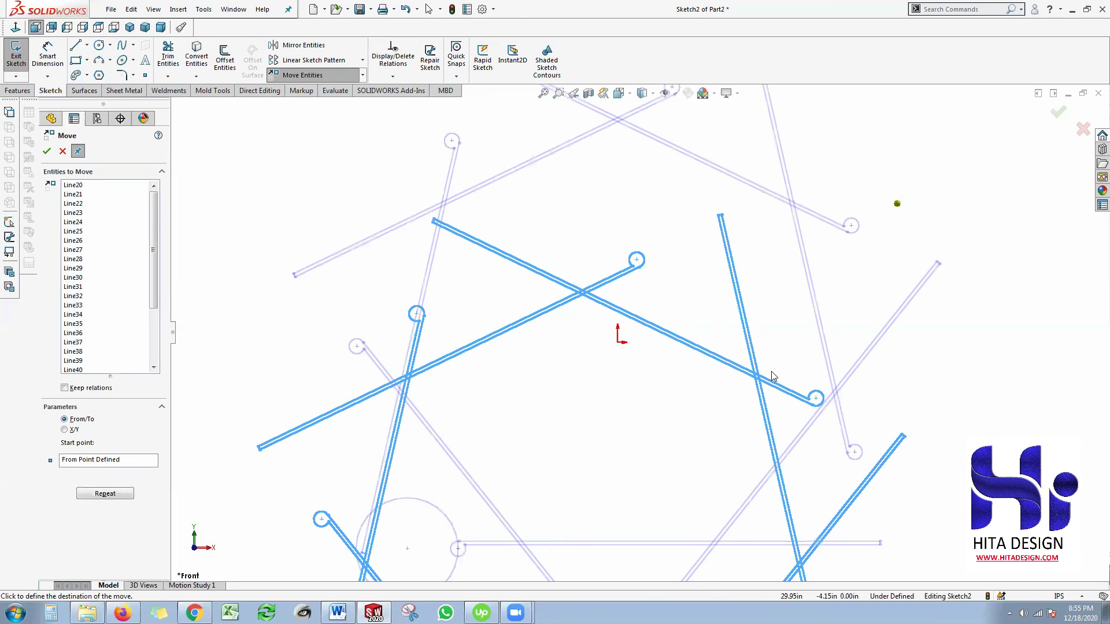
pyautogui.click(652, 321)
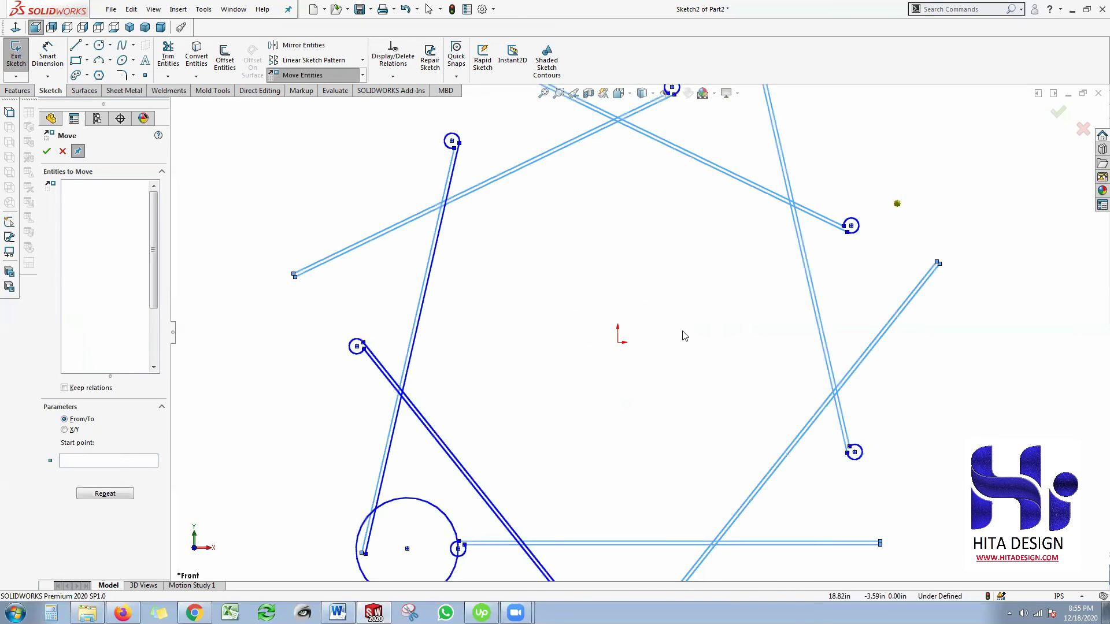
pyautogui.press('Escape')
pyautogui.hotkey('ctrl', 'z')
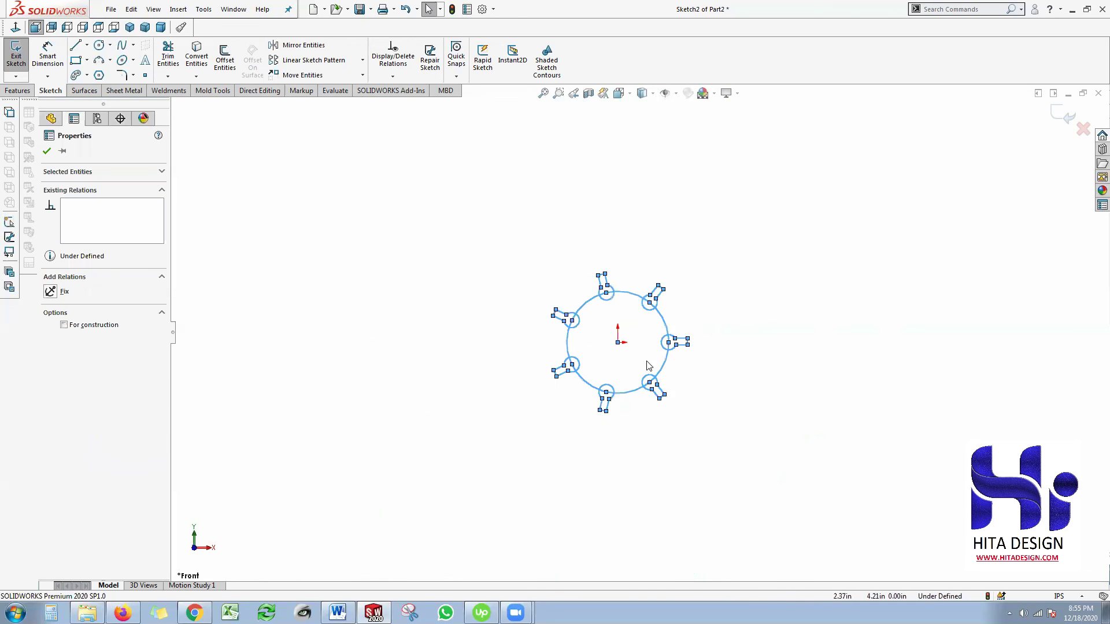
# Move the large circle and all the patterned tabs slightly to the left, using a base point beside the origin.
pyautogui.scroll(-3, 655, 359)
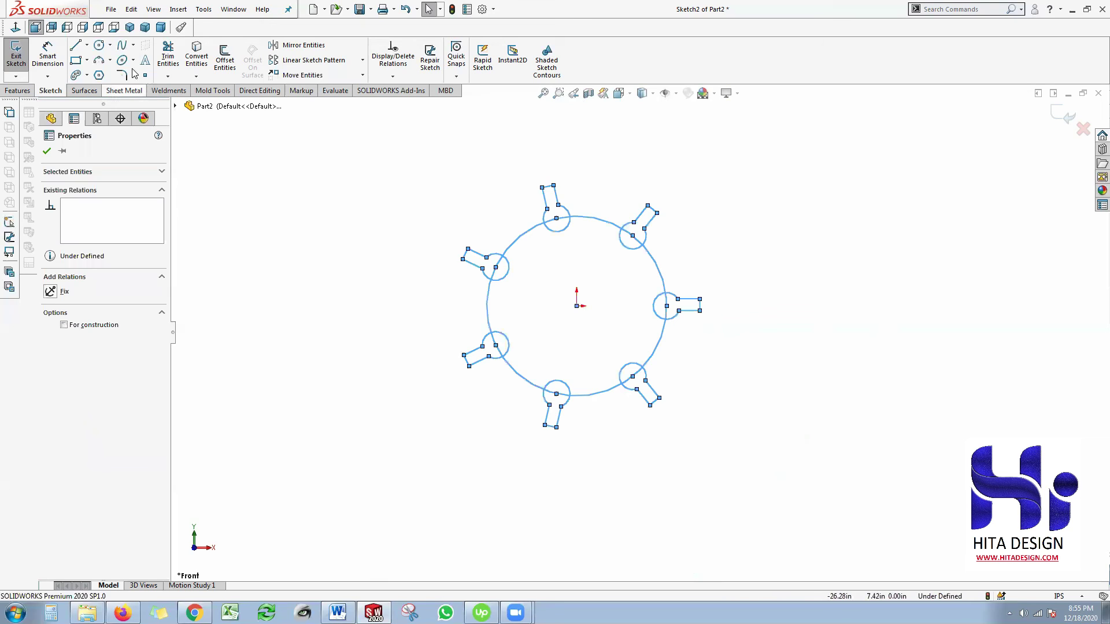
pyautogui.click(305, 77)
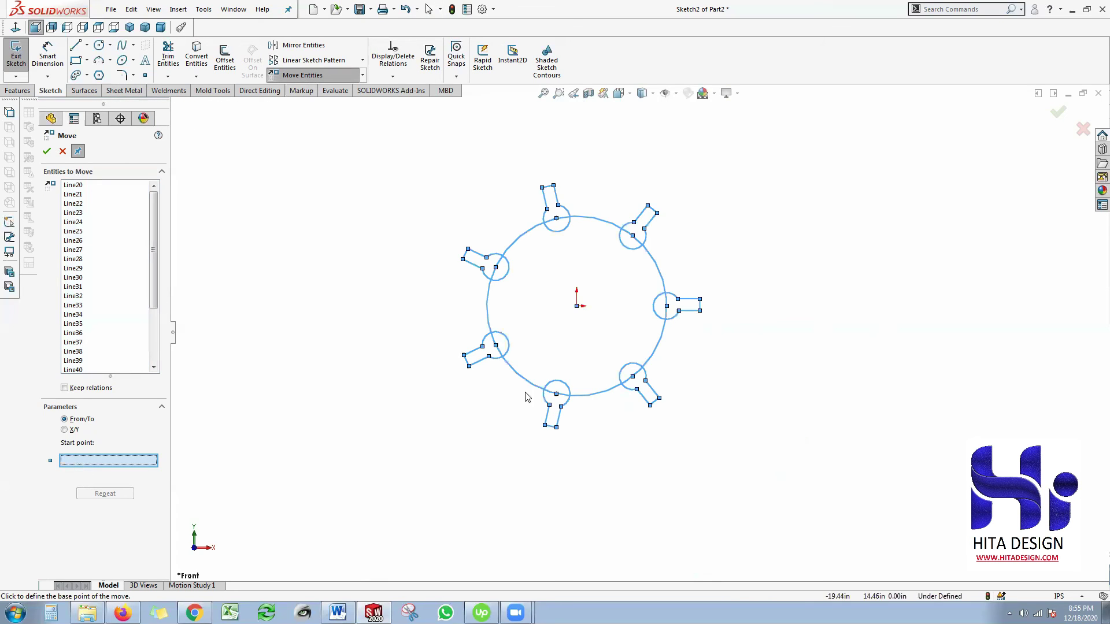
pyautogui.click(584, 307)
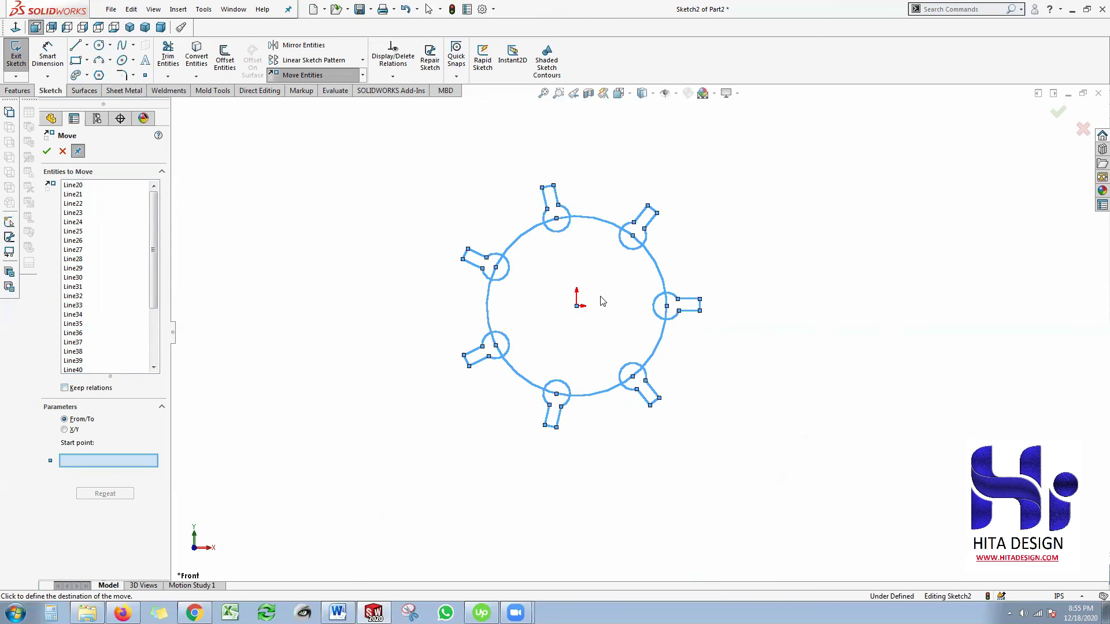
pyautogui.click(447, 286)
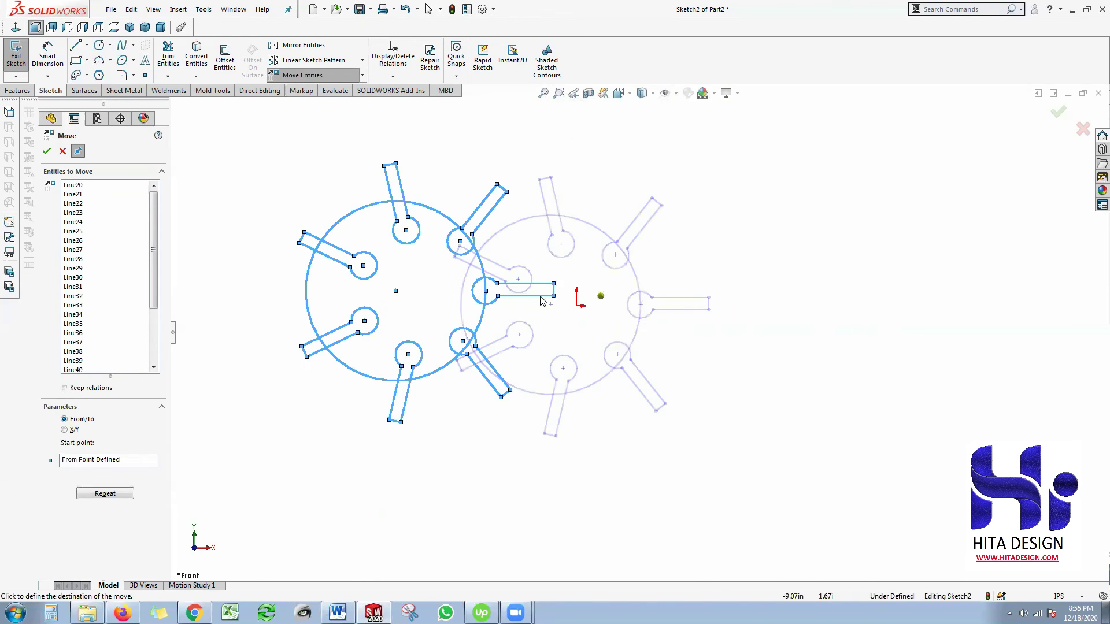
pyautogui.click(595, 343)
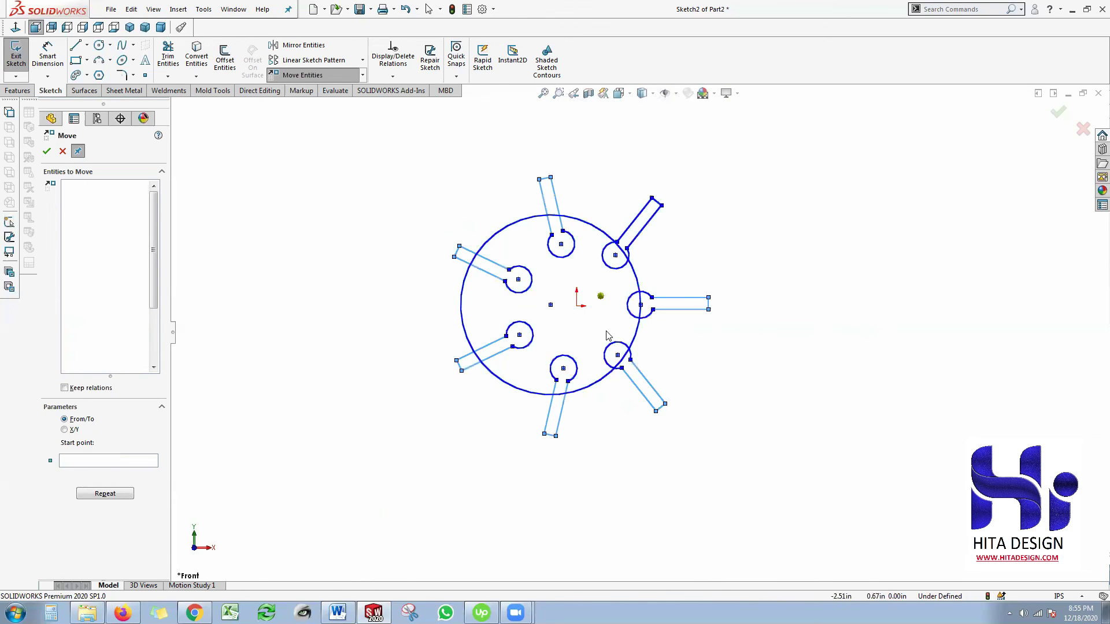
pyautogui.press('f')
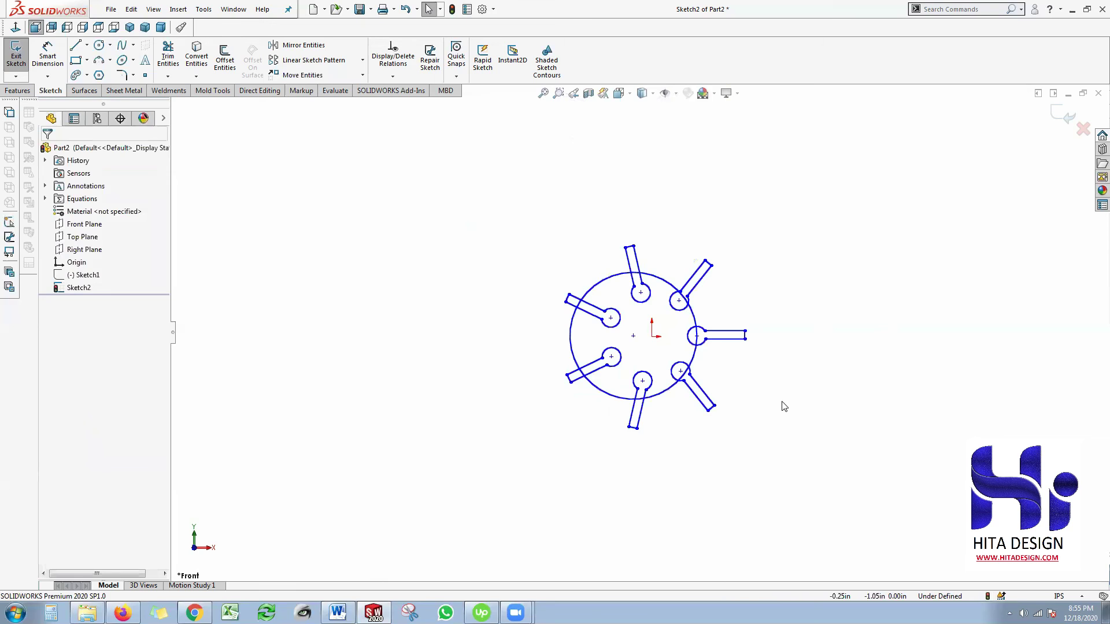
# Delete the large circle and all the patterned entities from the sketch, including those with associated references.
pyautogui.scroll(-4, 783, 406)
pyautogui.scroll(2, 630, 358)
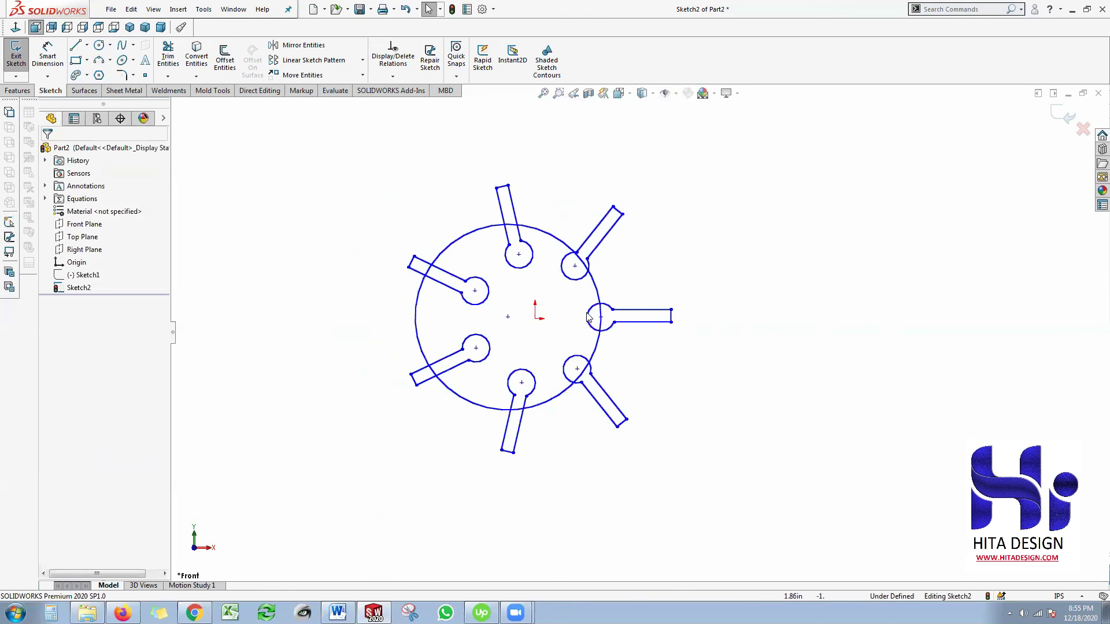
pyautogui.press('f')
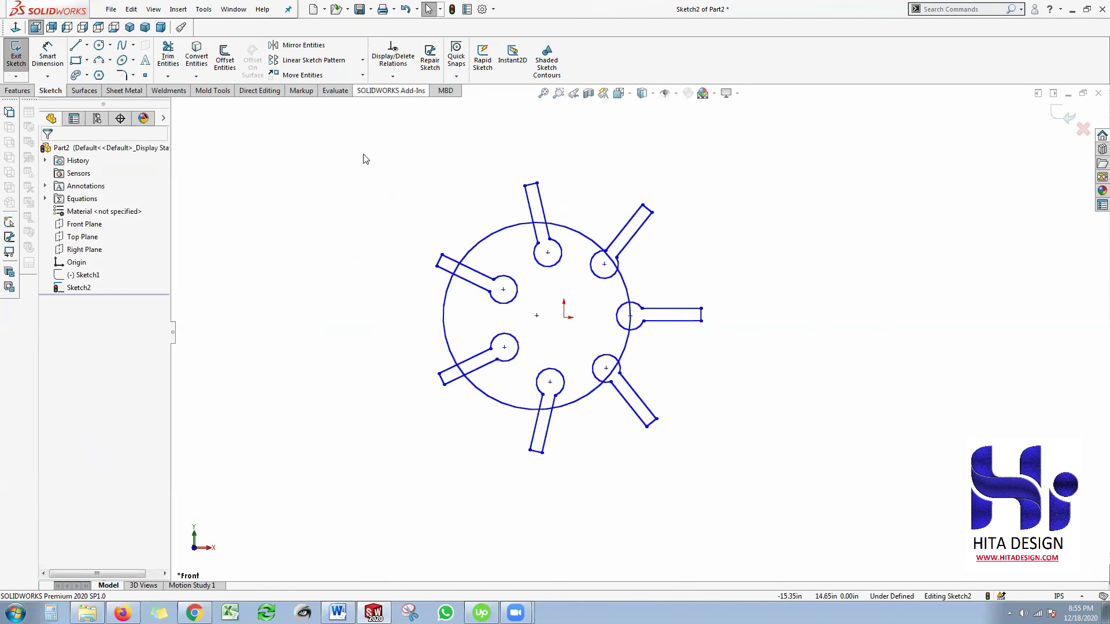
pyautogui.moveTo(362, 146); pyautogui.dragTo(779, 510)
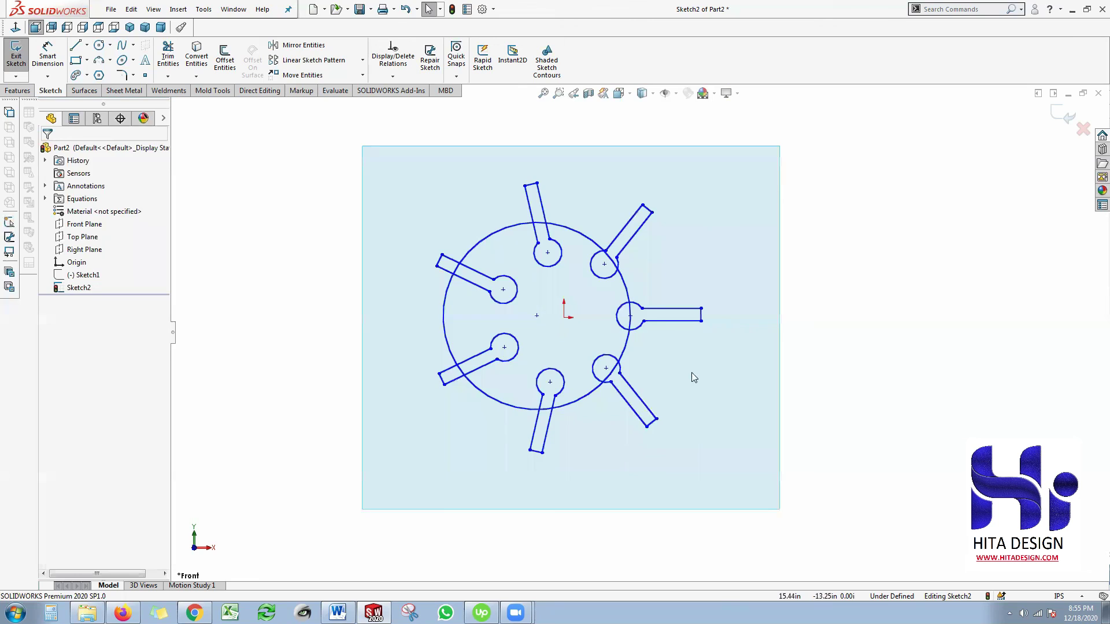
pyautogui.press('Delete')
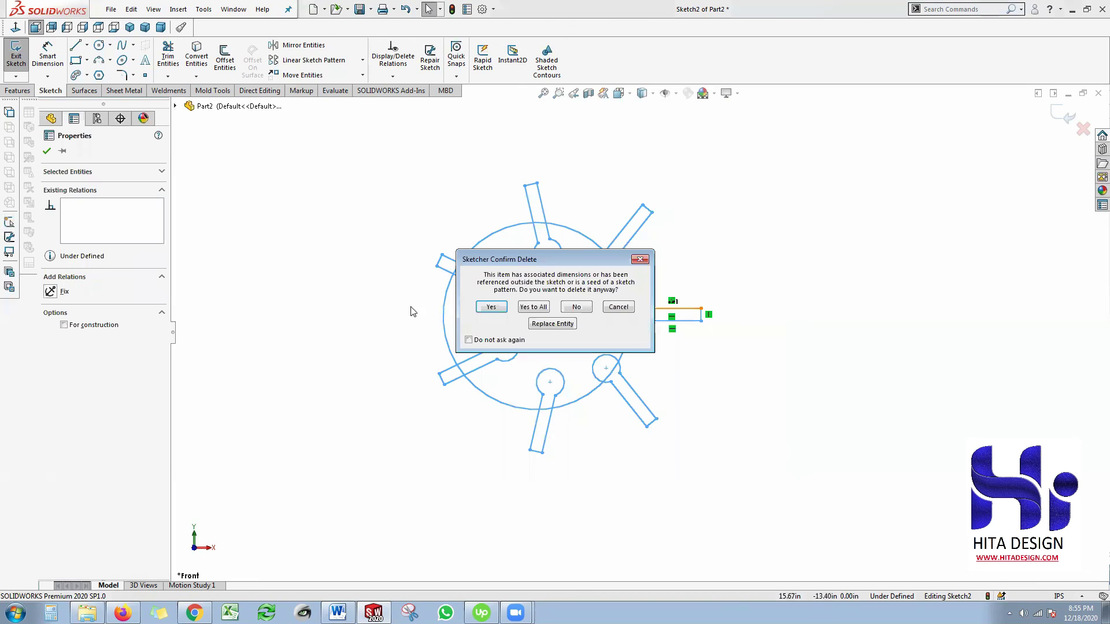
pyautogui.click(533, 307)
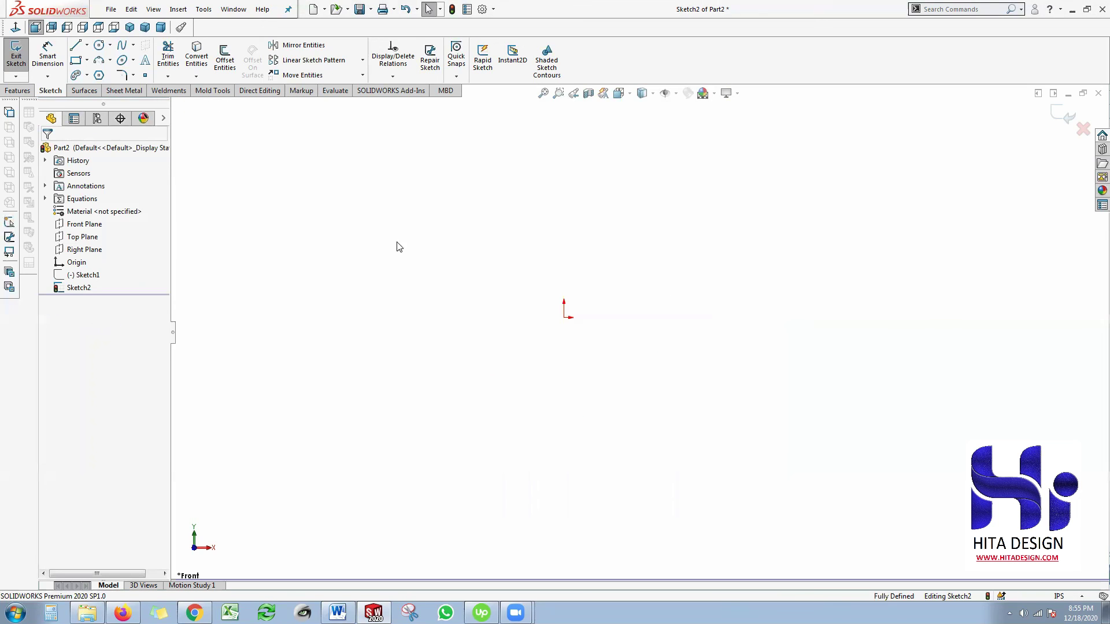
# Sketch a circle about 7.93 in in diameter, centred about 7.6 in to the right of the origin and level with it.
pyautogui.click(99, 45)
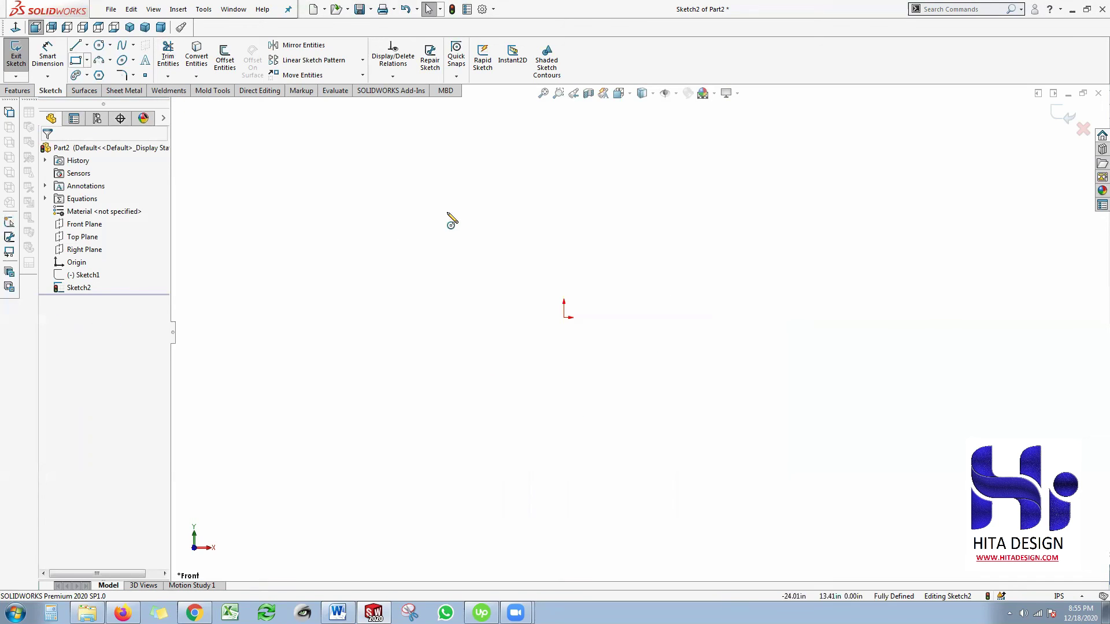
pyautogui.moveTo(677, 317); pyautogui.dragTo(695, 262)
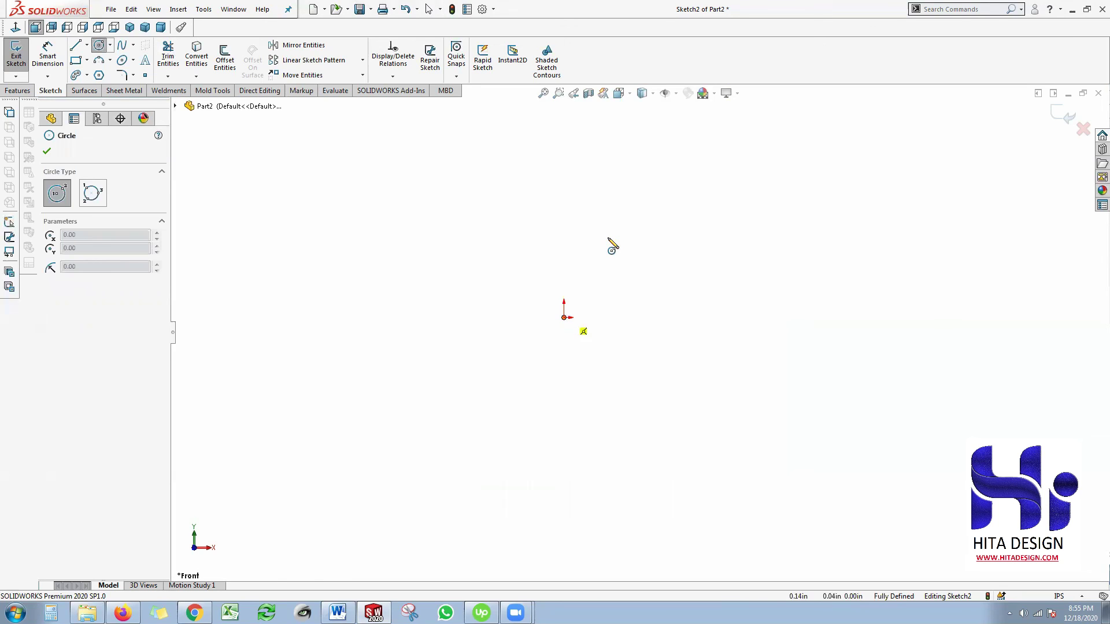
pyautogui.rightClick(631, 247)
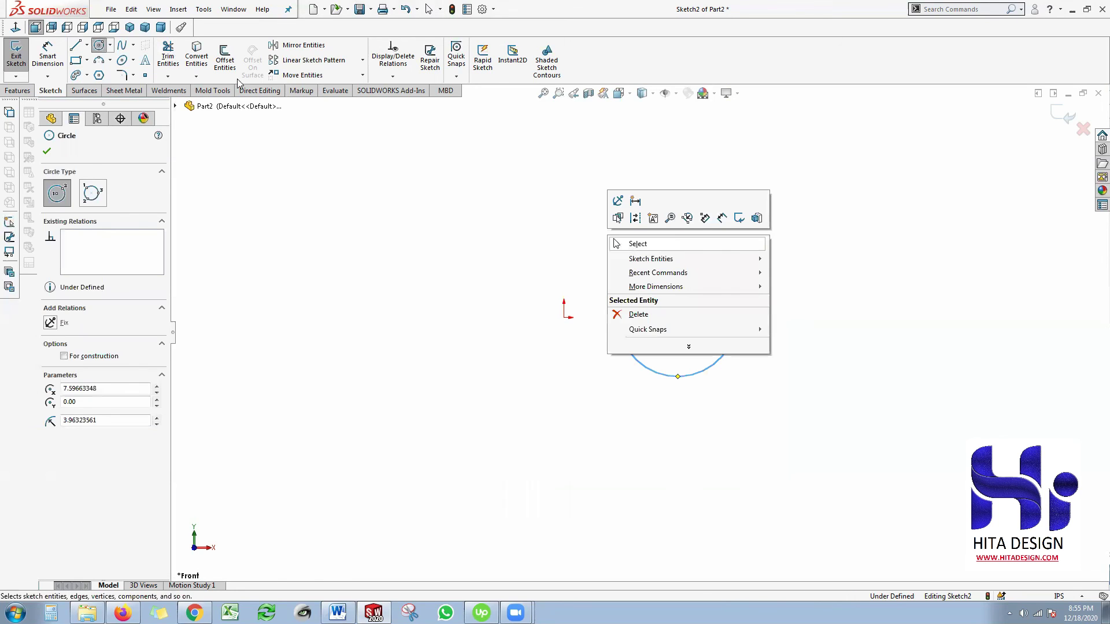
pyautogui.press('Escape')
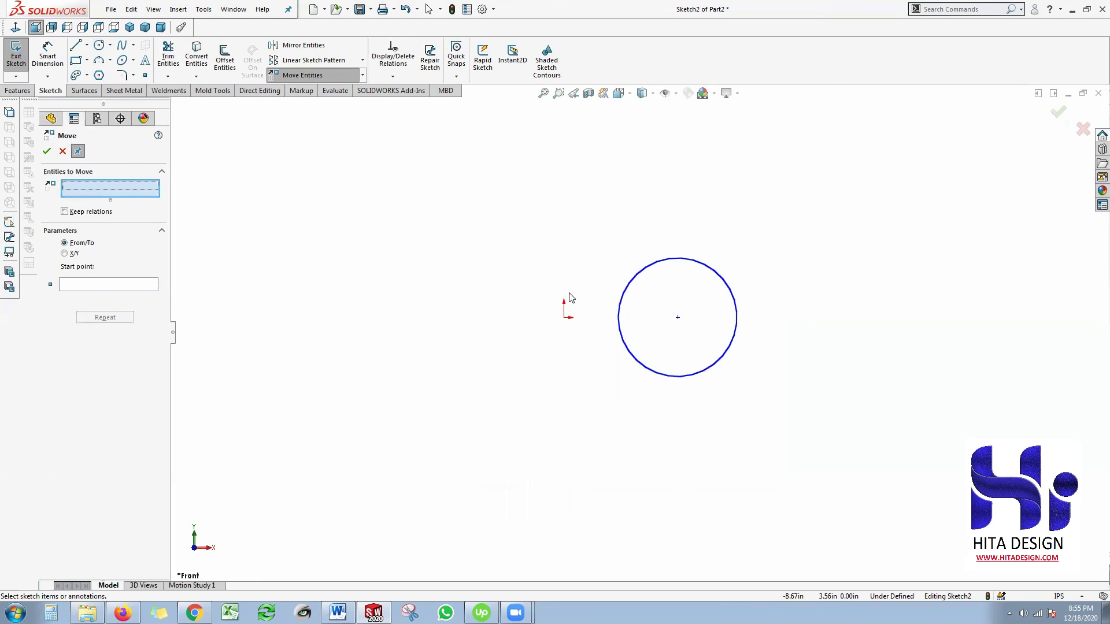
# Move the circle by its centre point to about 10.3 in left of and 2.5 in above the origin.
pyautogui.click(74, 289)
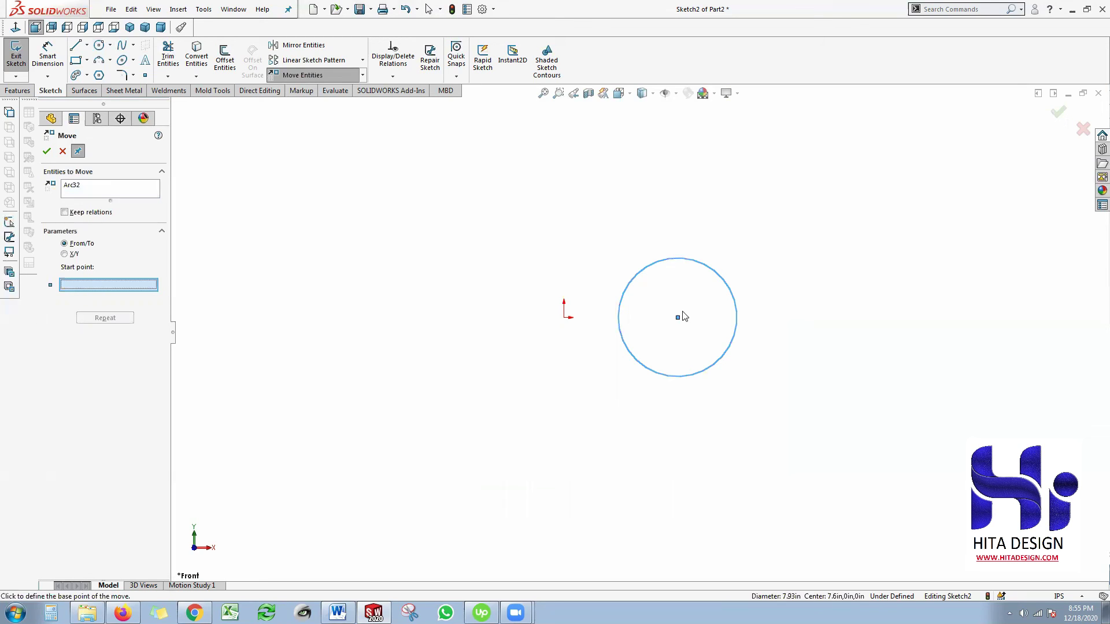
pyautogui.click(534, 219)
pyautogui.click(415, 321)
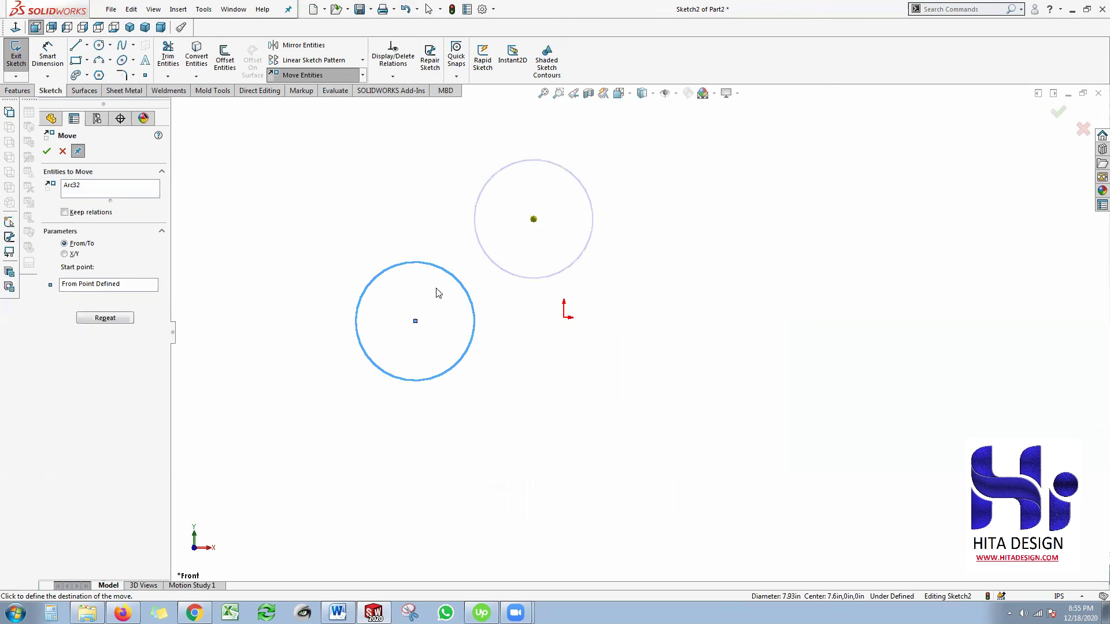
pyautogui.rightClick(410, 279)
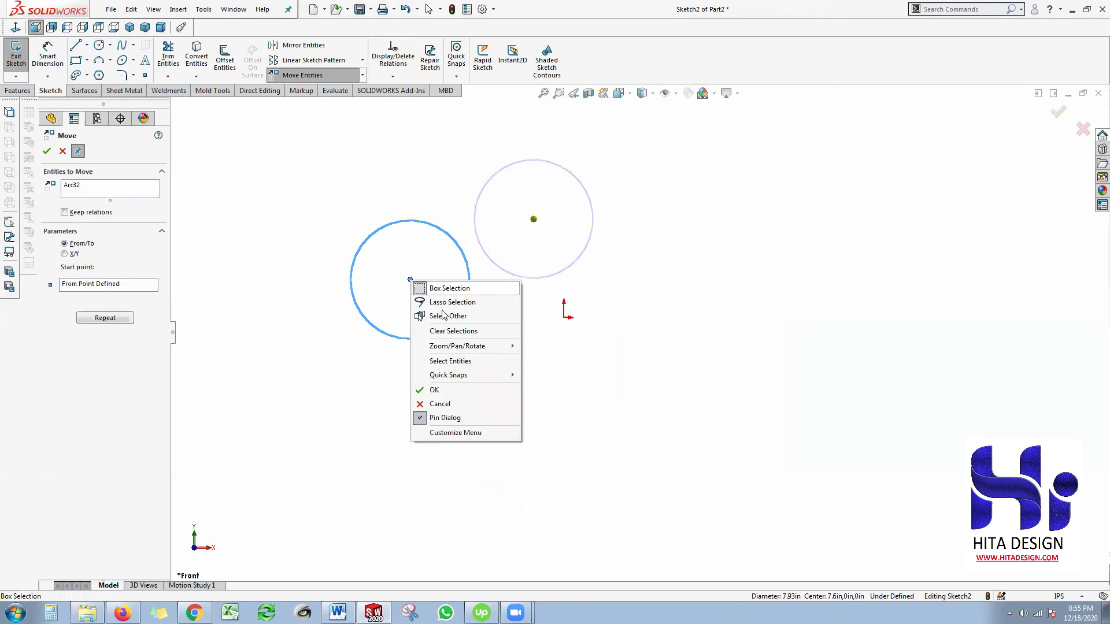
pyautogui.click(437, 391)
pyautogui.scroll(1, 581, 337)
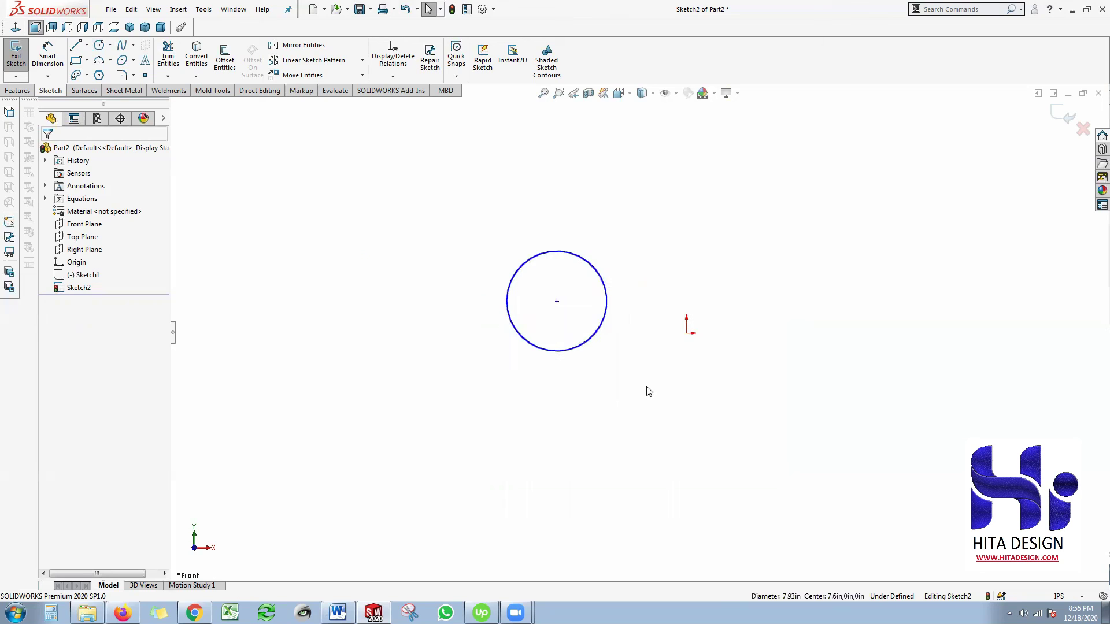
# Copy the circle from its centre point to seven scattered locations around the sketch.
pyautogui.click(362, 75)
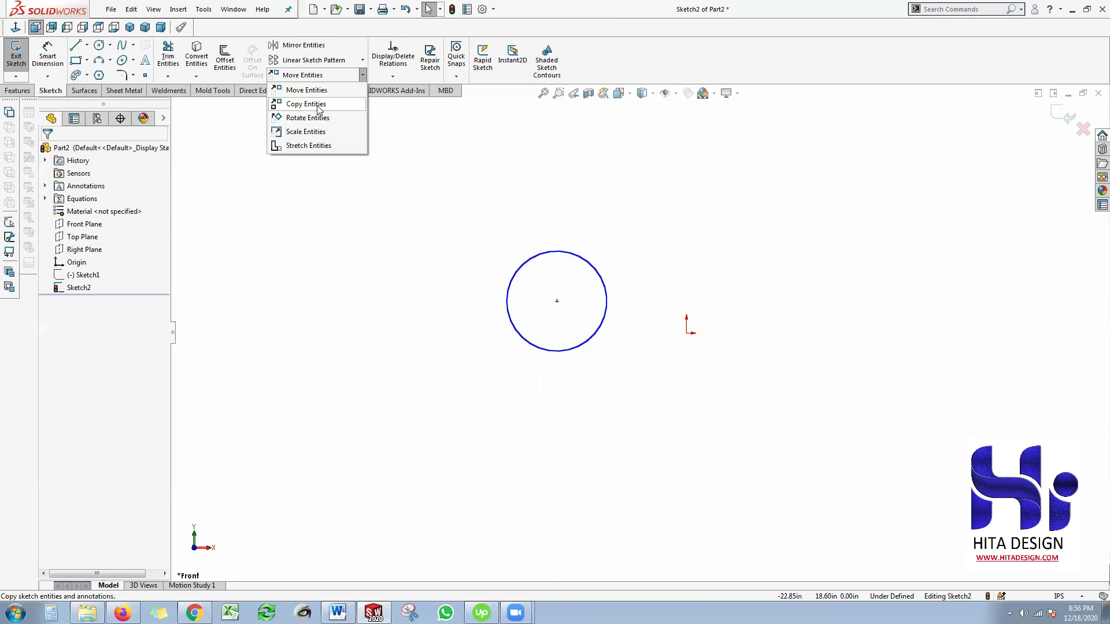
pyautogui.click(317, 106)
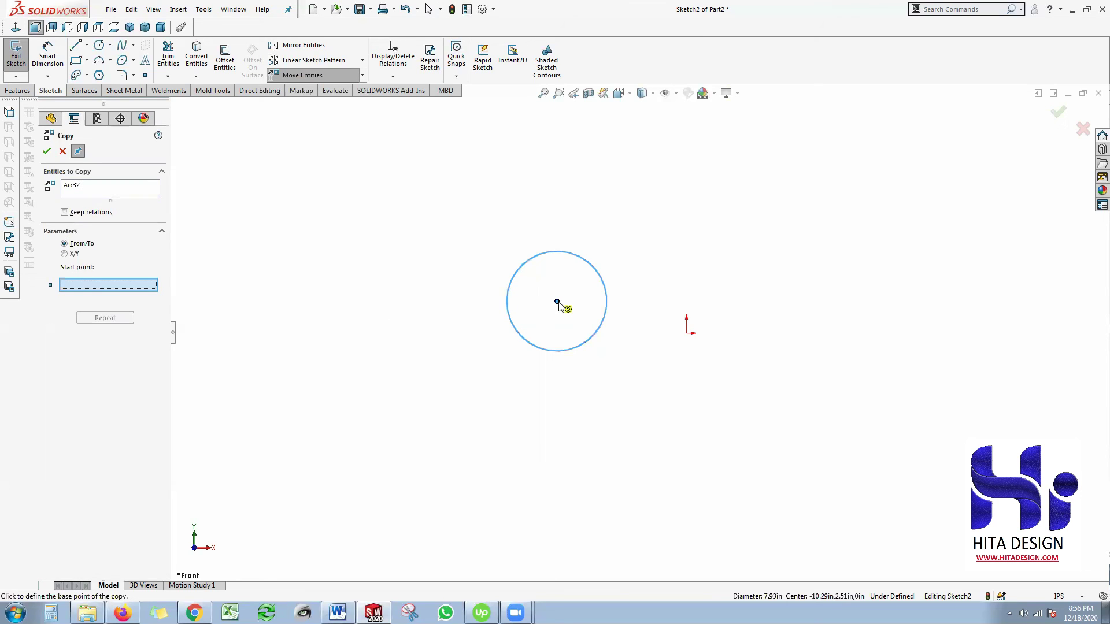
pyautogui.click(747, 253)
pyautogui.click(939, 282)
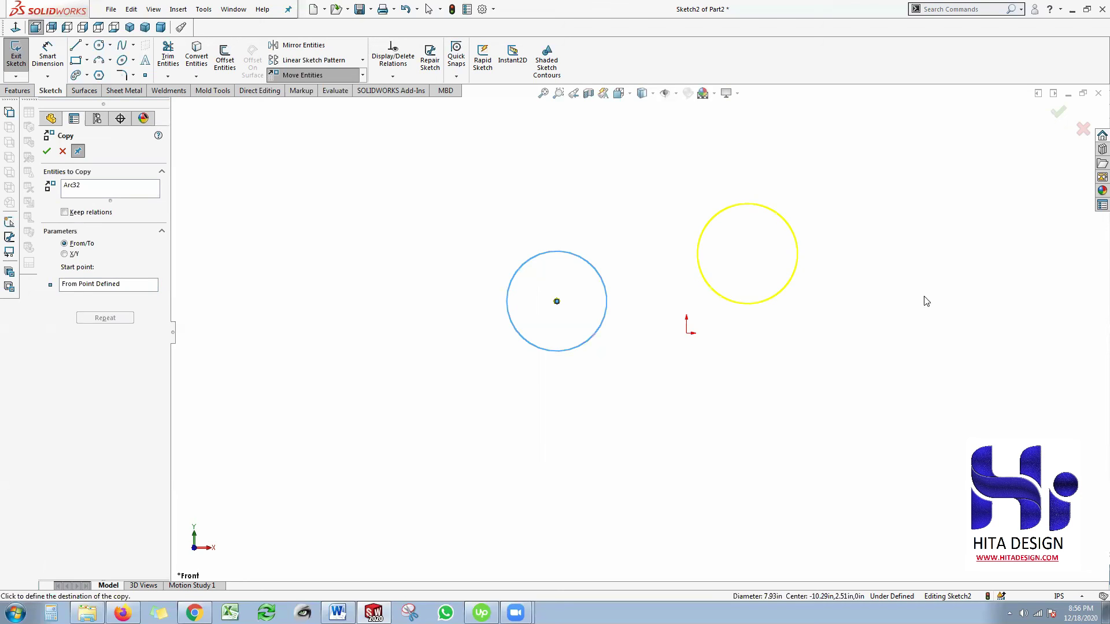
pyautogui.click(816, 379)
pyautogui.click(583, 445)
pyautogui.click(385, 396)
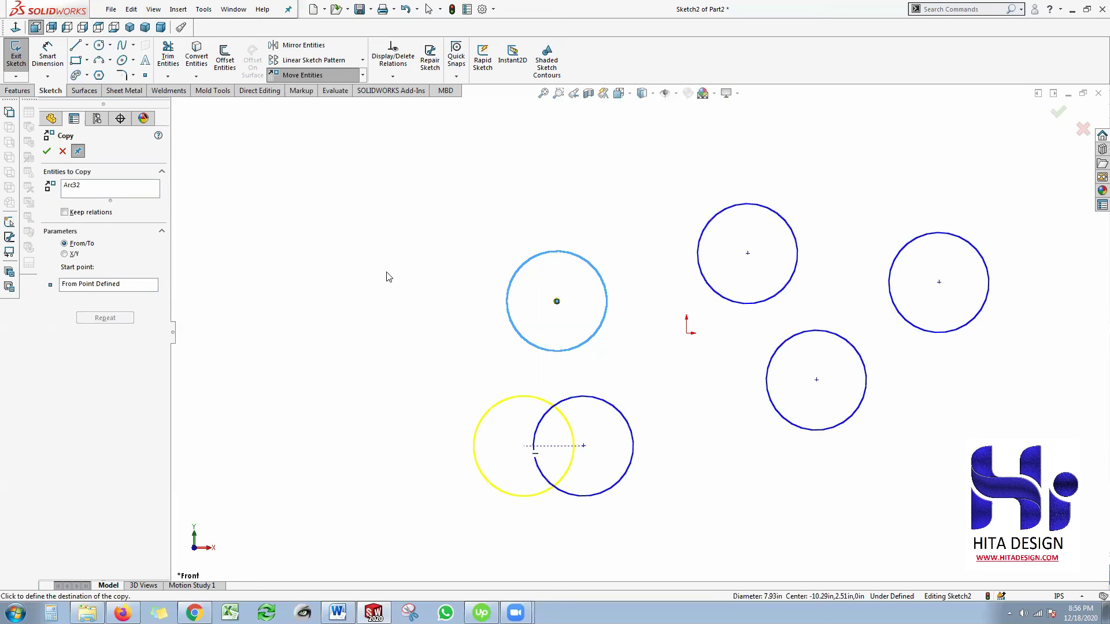
pyautogui.click(385, 271)
pyautogui.click(457, 200)
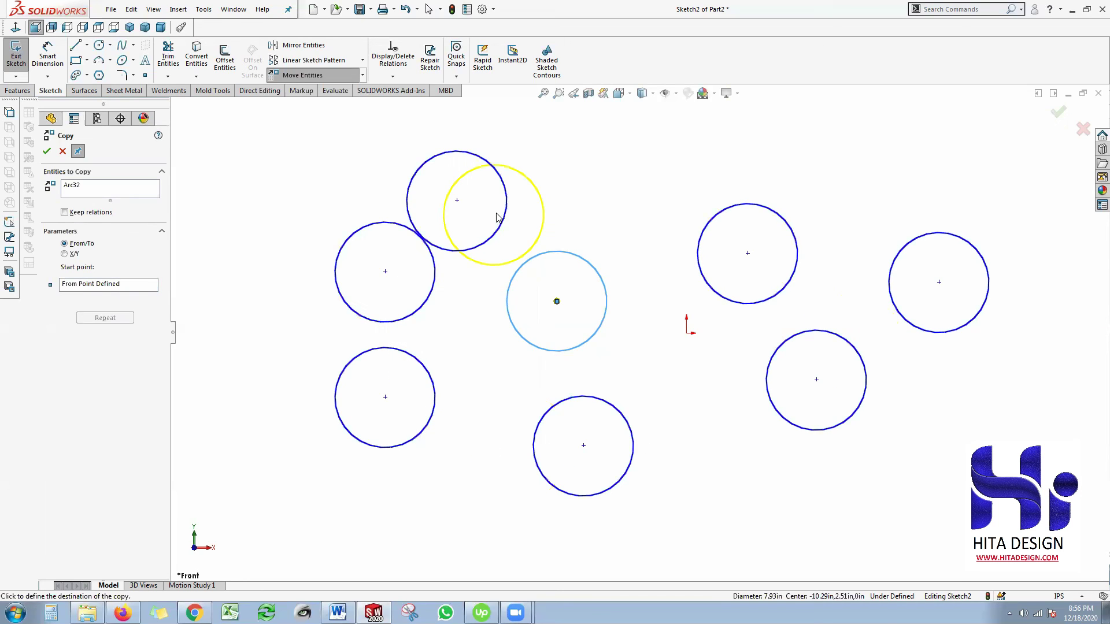
pyautogui.press('Escape')
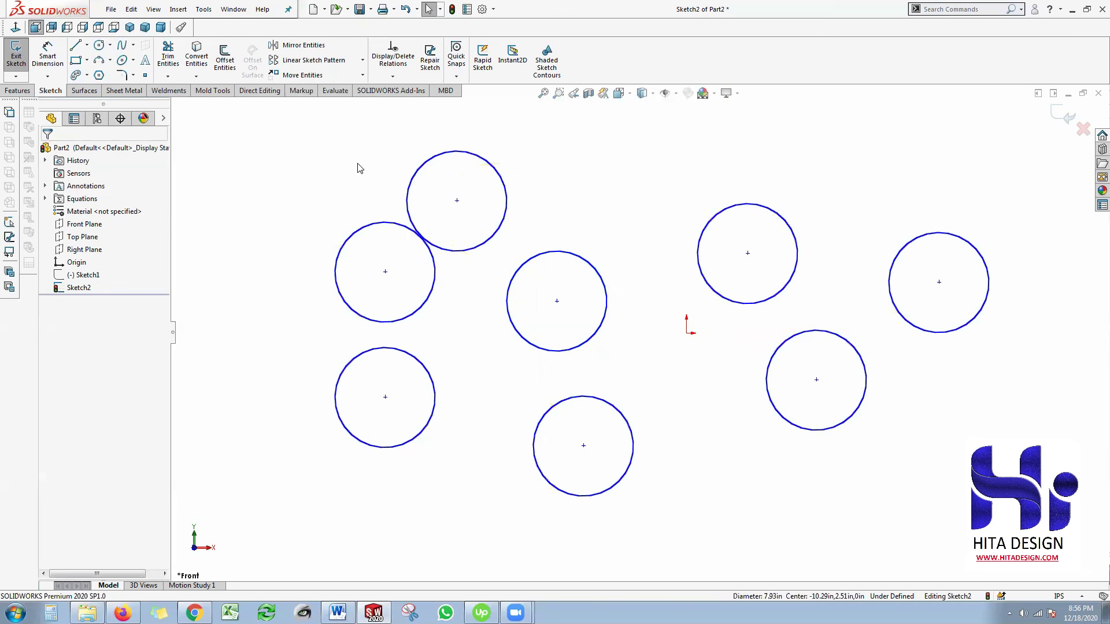
# Delete the original circle and all its copies from the sketch.
pyautogui.scroll(3, 639, 335)
pyautogui.hotkey('ctrl', 'a')
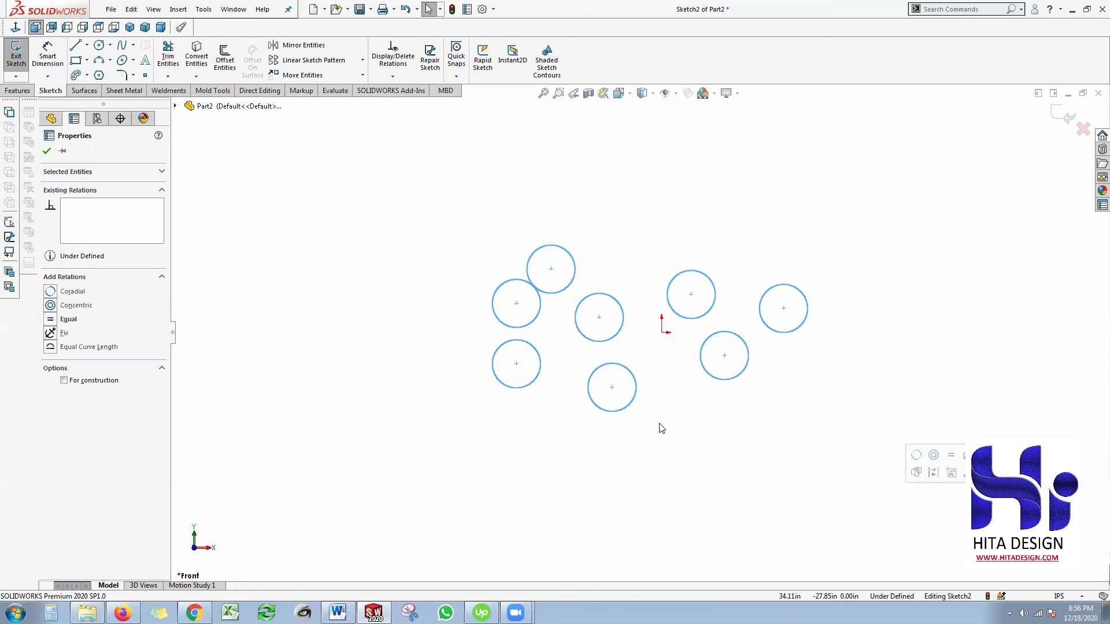
pyautogui.press('Delete')
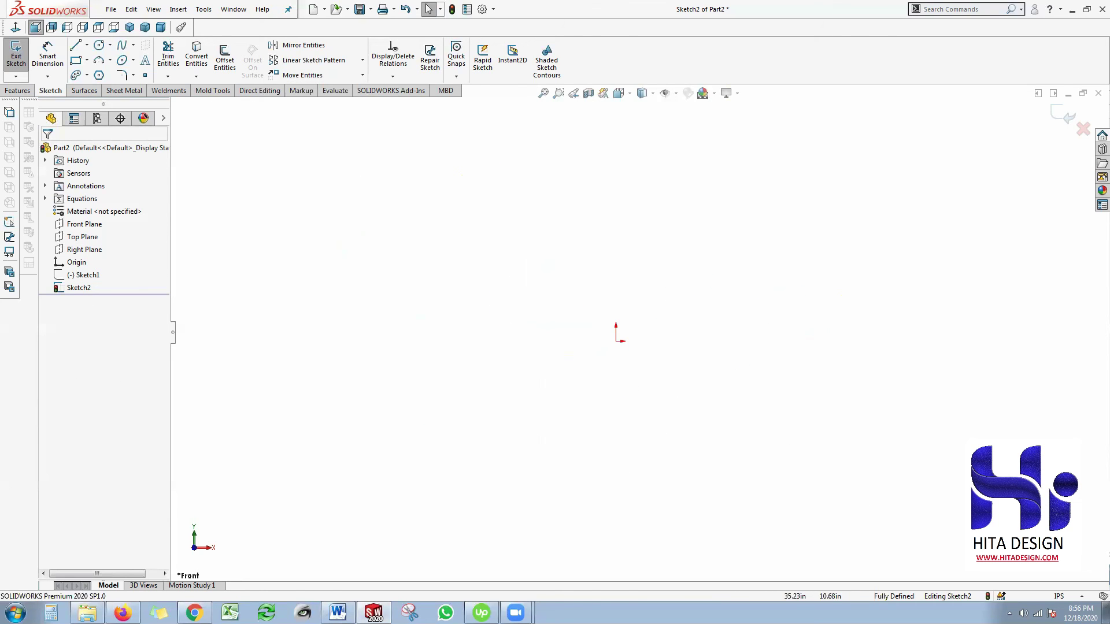
# Sketch a corner rectangle about 40.35 in wide and 49.74 in high, extending up and left from the origin.
pyautogui.moveTo(86, 613)
pyautogui.moveTo(138, 210); pyautogui.dragTo(162, 293)
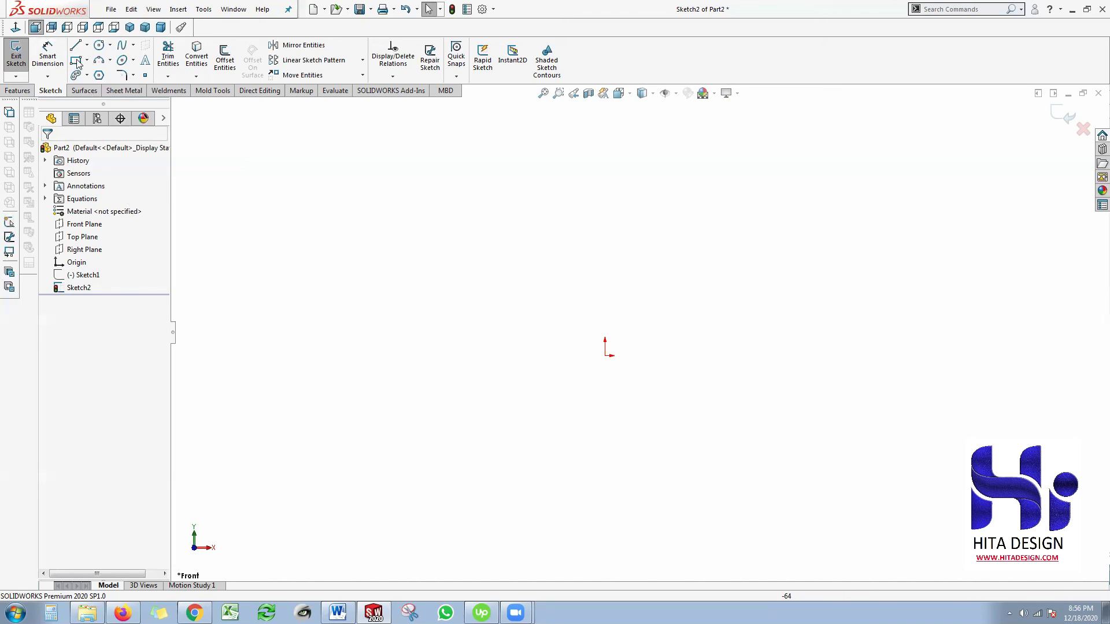
pyautogui.click(57, 193)
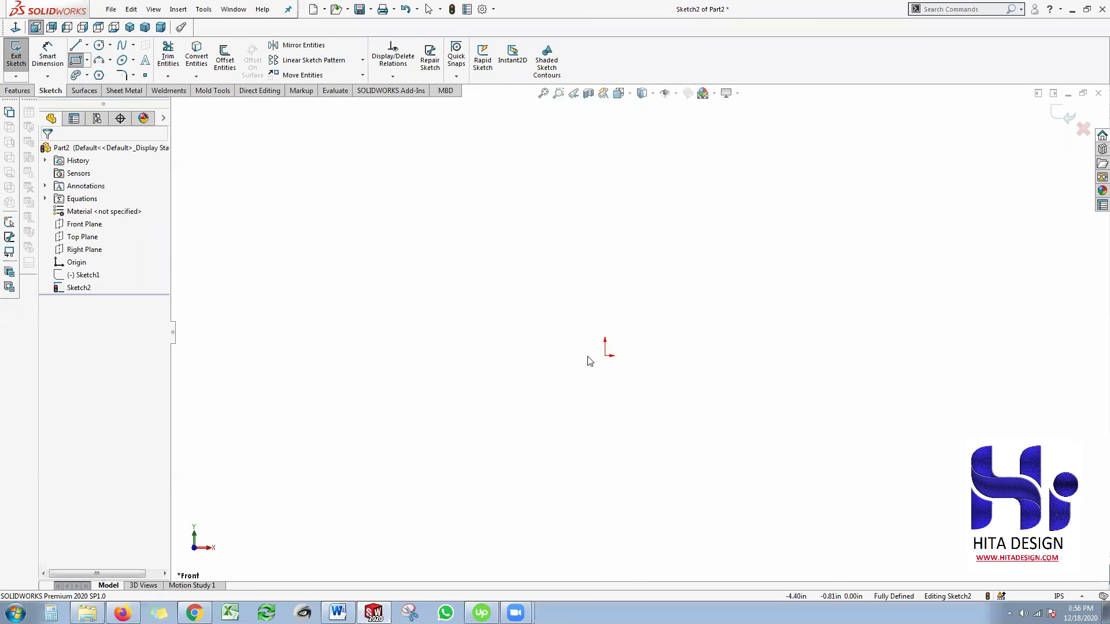
pyautogui.click(75, 60)
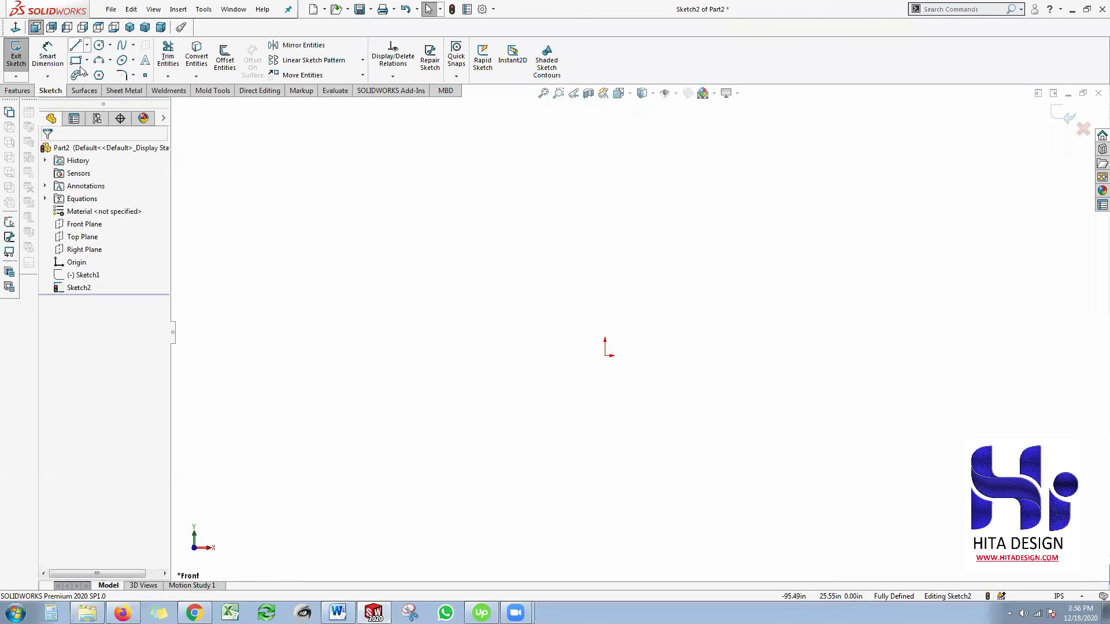
pyautogui.click(77, 61)
pyautogui.click(82, 65)
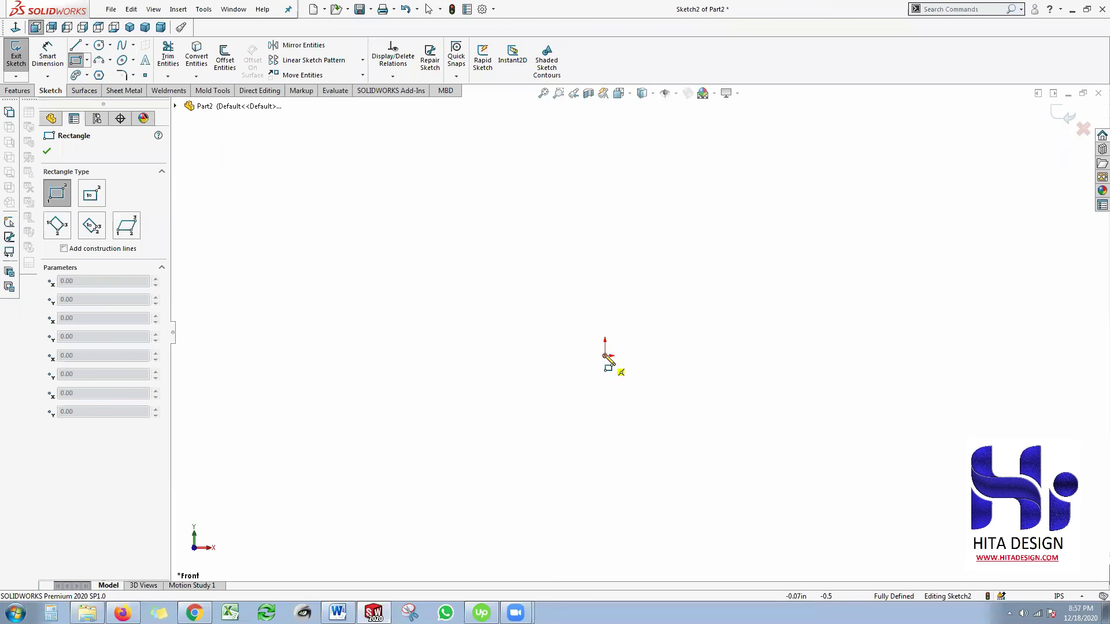
pyautogui.click(432, 143)
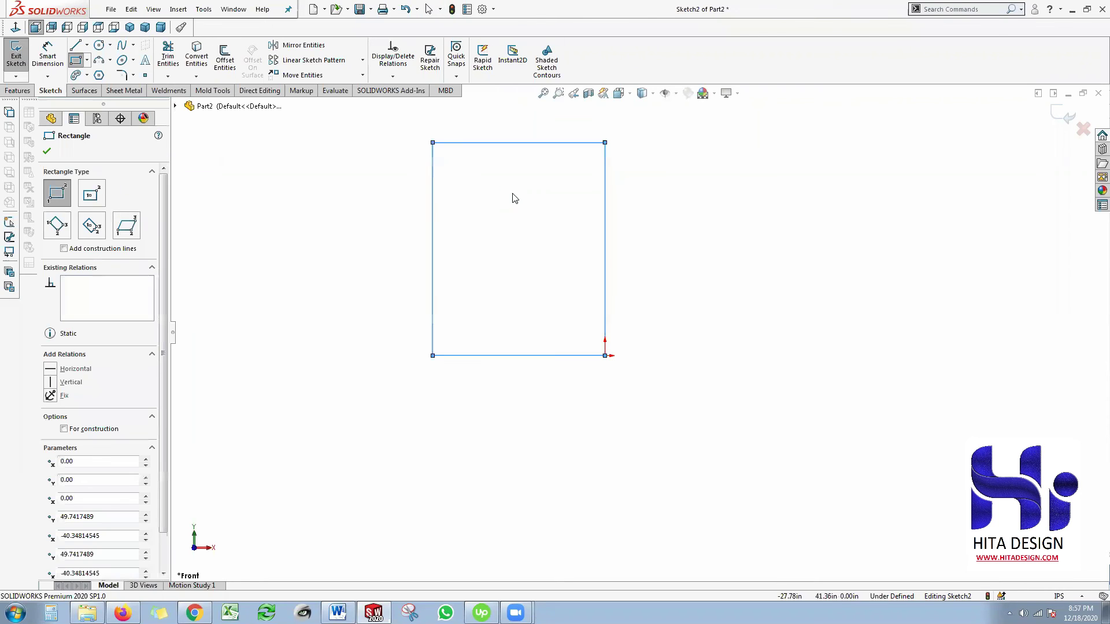
pyautogui.press('Escape')
pyautogui.press('f')
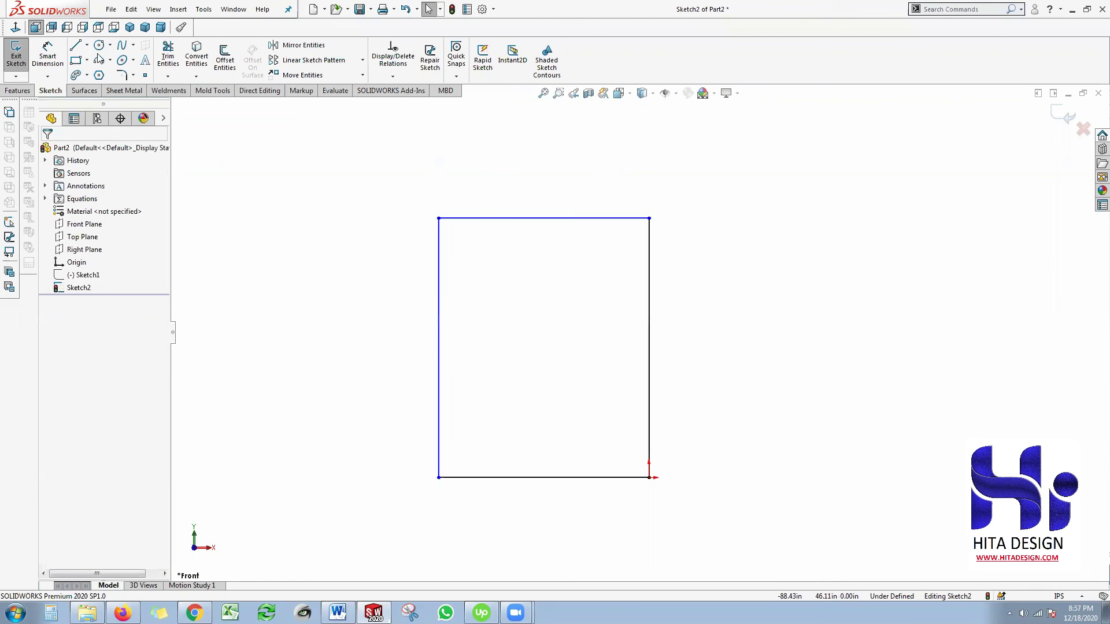
# Dimension the rectangle with a height of 40 in and a width of 20 in.
pyautogui.click(47, 51)
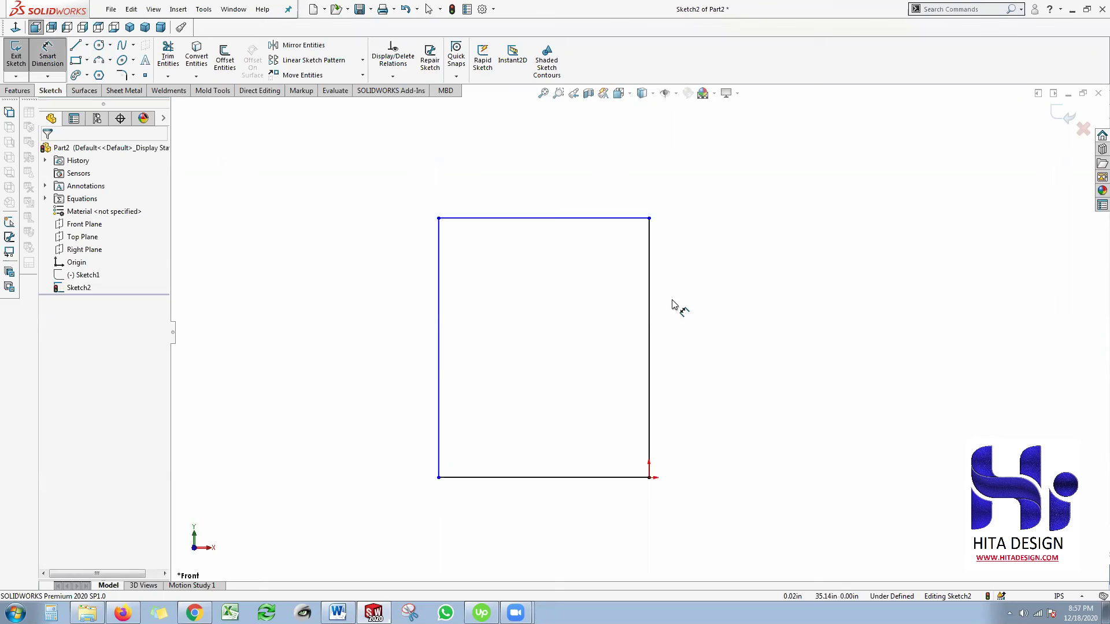
pyautogui.click(648, 341)
pyautogui.click(700, 343)
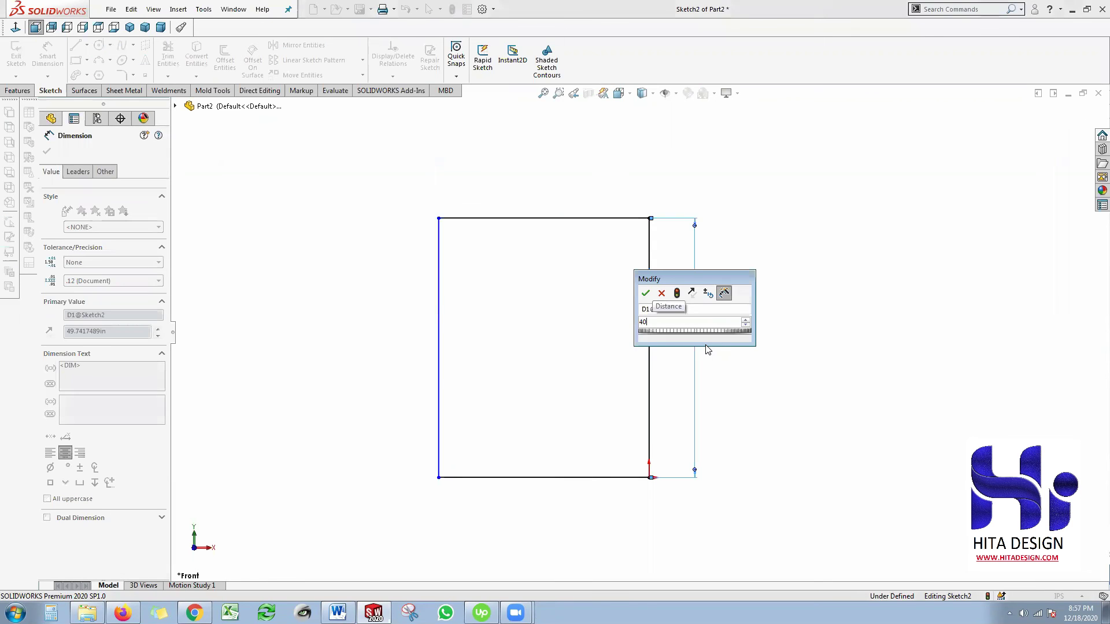
pyautogui.write('40')
pyautogui.press('Return')
pyautogui.click(551, 477)
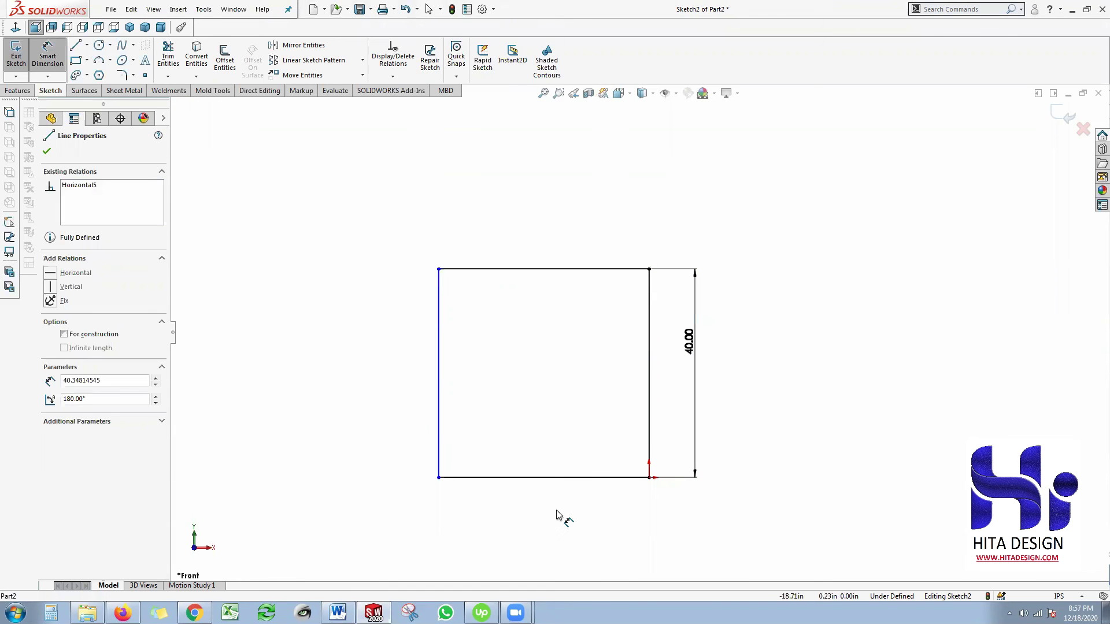
pyautogui.click(560, 511)
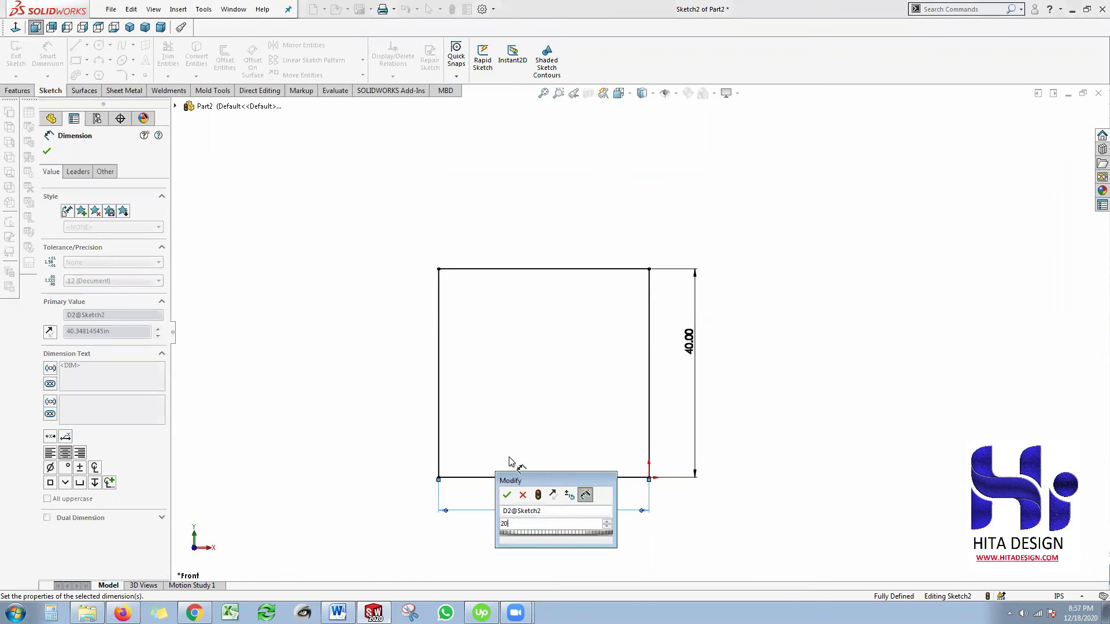
pyautogui.write('20')
pyautogui.press('Return')
# Sketch a row of three circles, about 2 to 2.4 in in diameter, centred about 3.17 in above the rectangle's bottom edge.
pyautogui.scroll(-1, 549, 493)
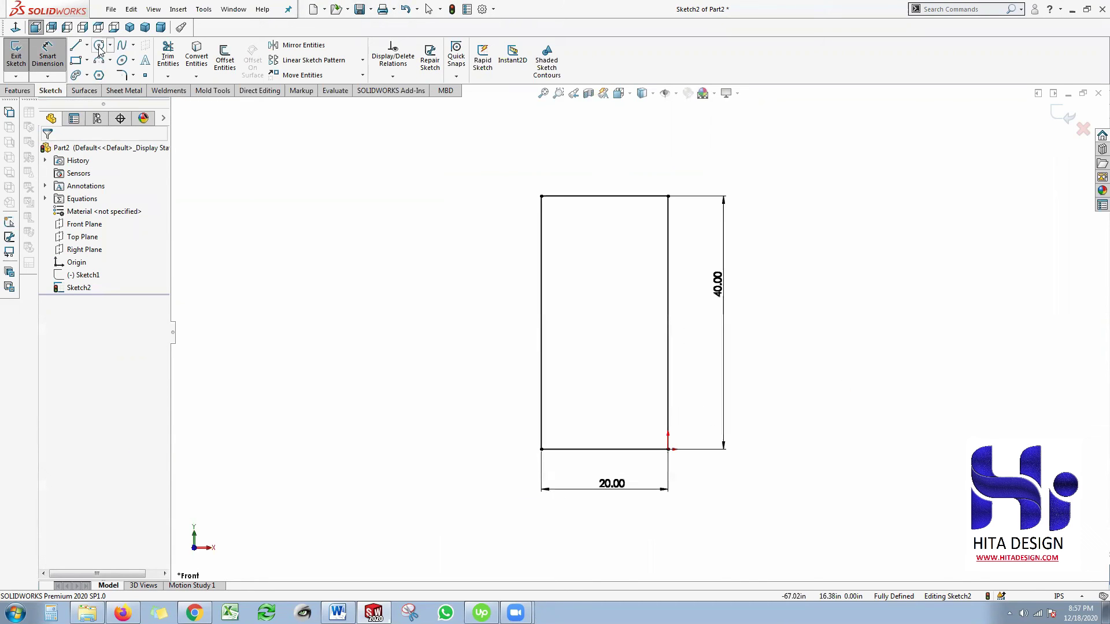
pyautogui.scroll(-4, 647, 433)
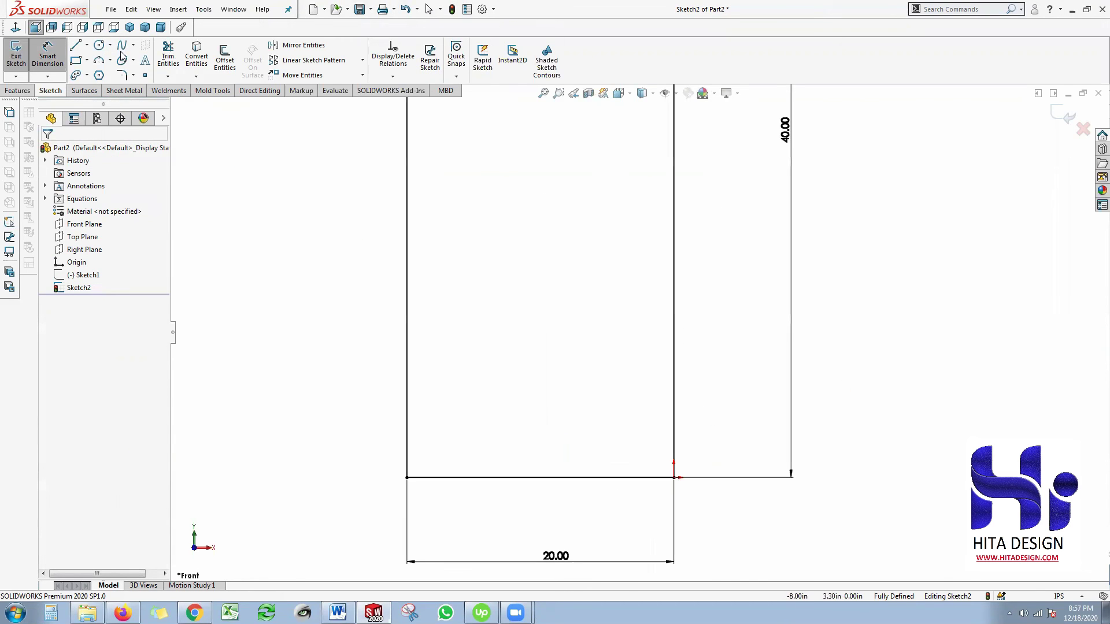
pyautogui.click(102, 48)
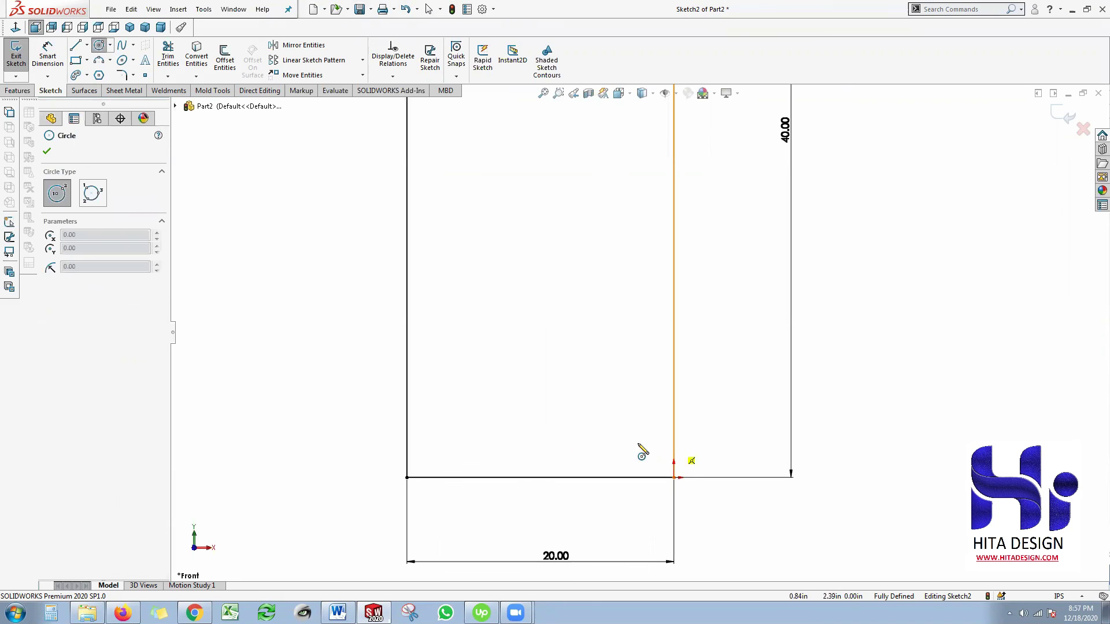
pyautogui.moveTo(610, 435); pyautogui.dragTo(623, 435)
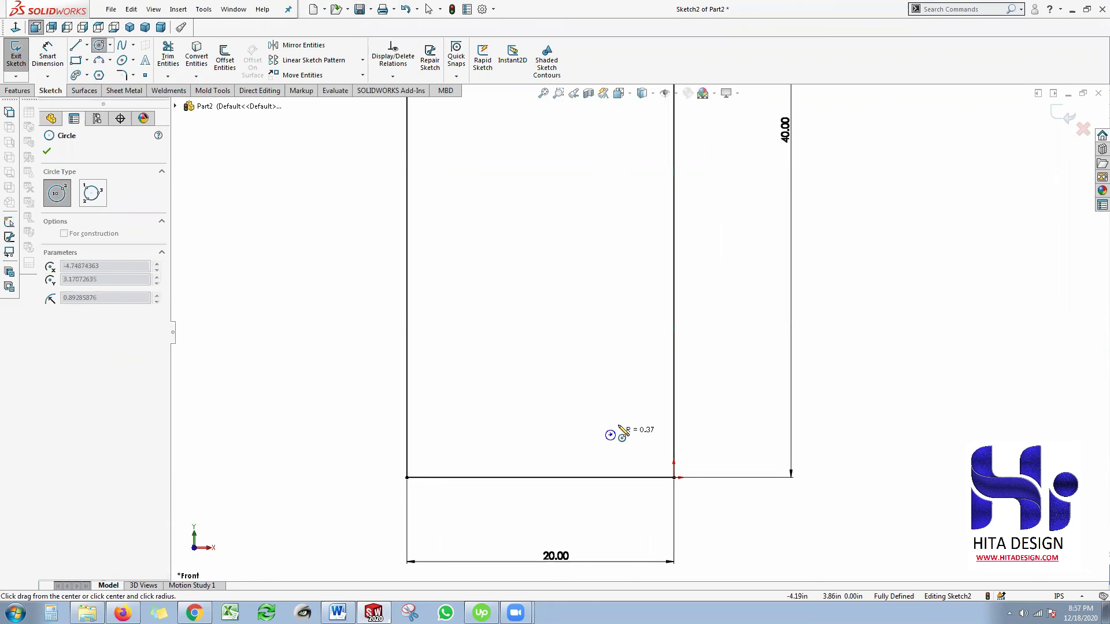
pyautogui.click(533, 435)
pyautogui.click(532, 420)
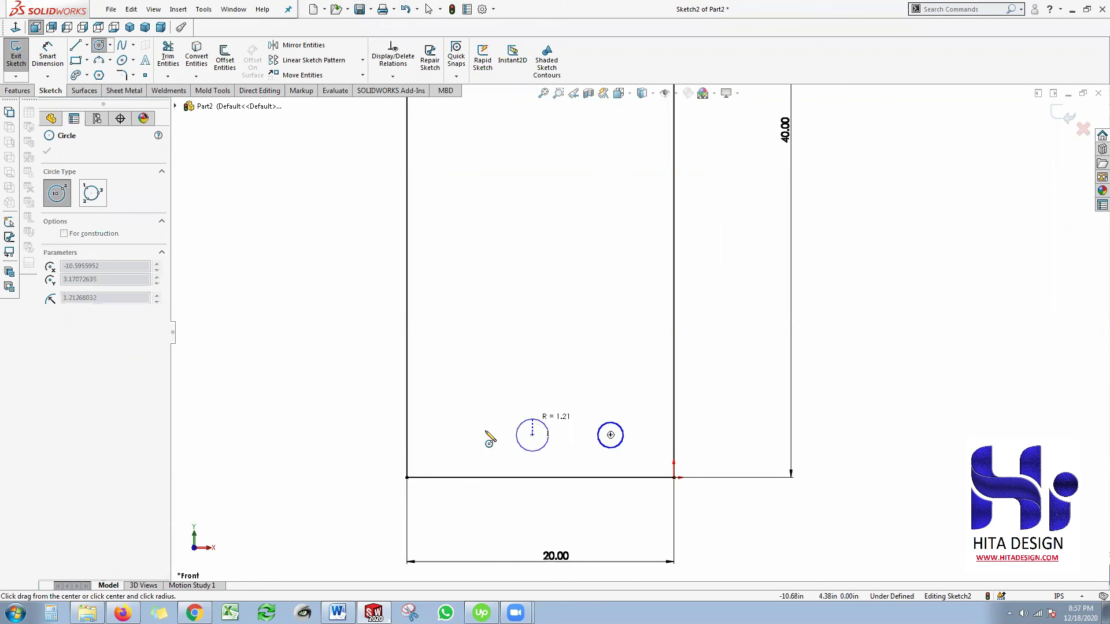
pyautogui.click(450, 435)
pyautogui.click(456, 420)
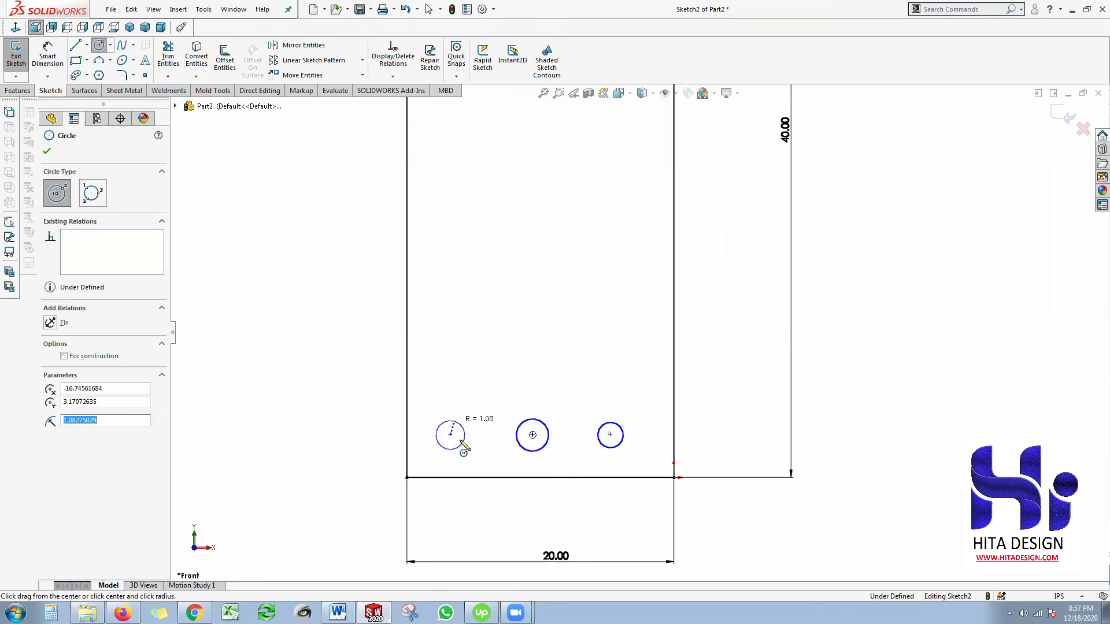
pyautogui.press('Escape')
# Add a horizontal relation between the centre points of the three circles.
pyautogui.click(533, 435)
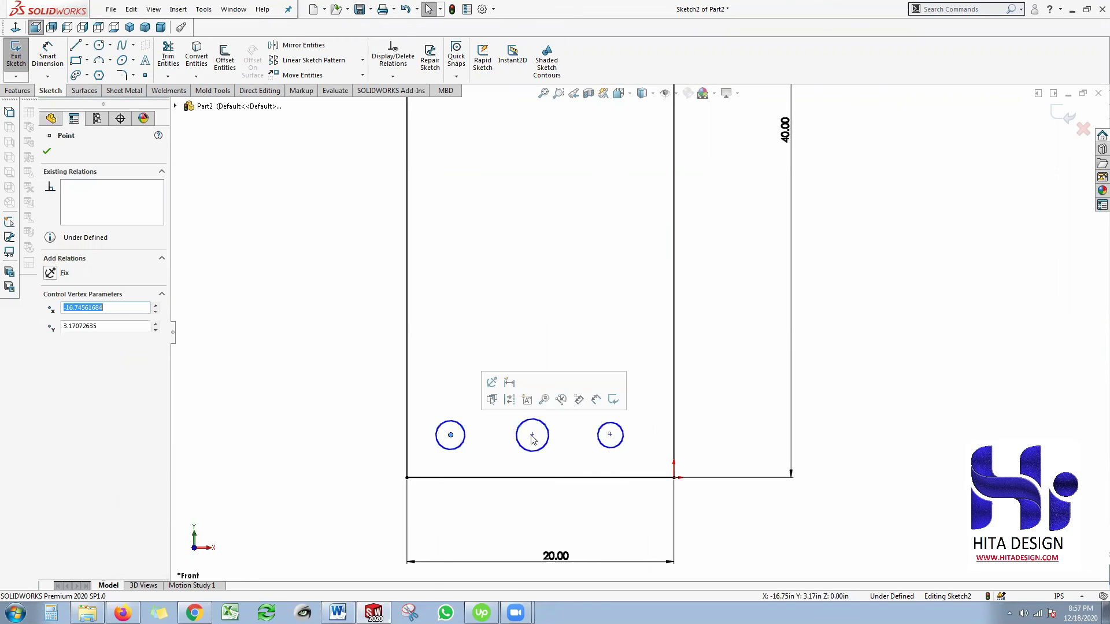
pyautogui.keyDown('ctrl'); pyautogui.click(610, 435); pyautogui.keyUp('ctrl')
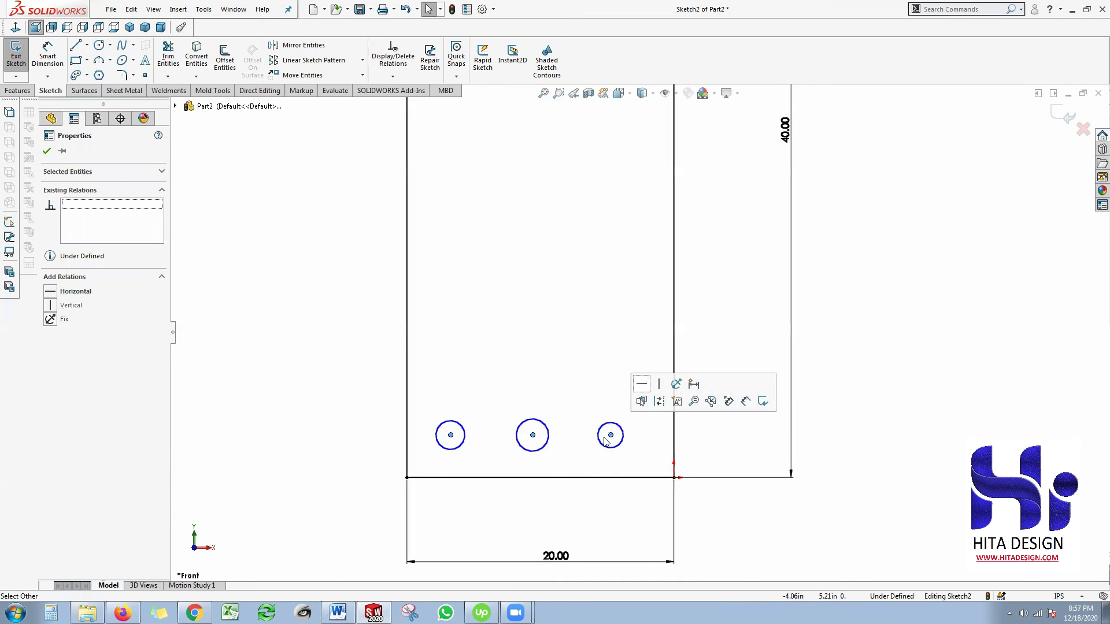
pyautogui.keyDown('ctrl'); pyautogui.click(450, 434); pyautogui.keyUp('ctrl')
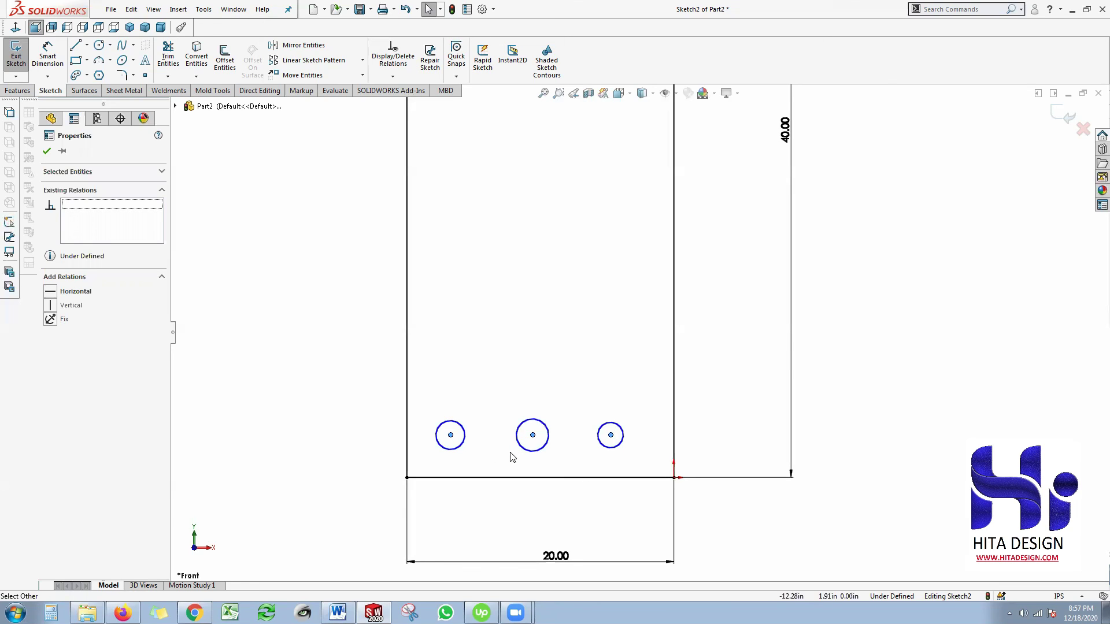
pyautogui.click(50, 296)
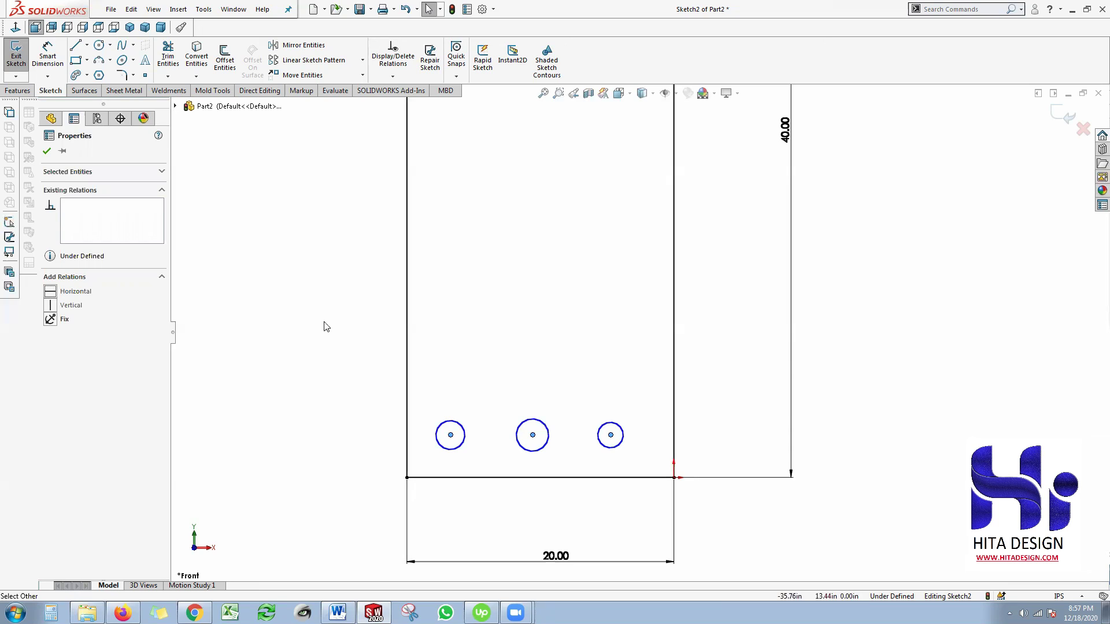
pyautogui.click(372, 408)
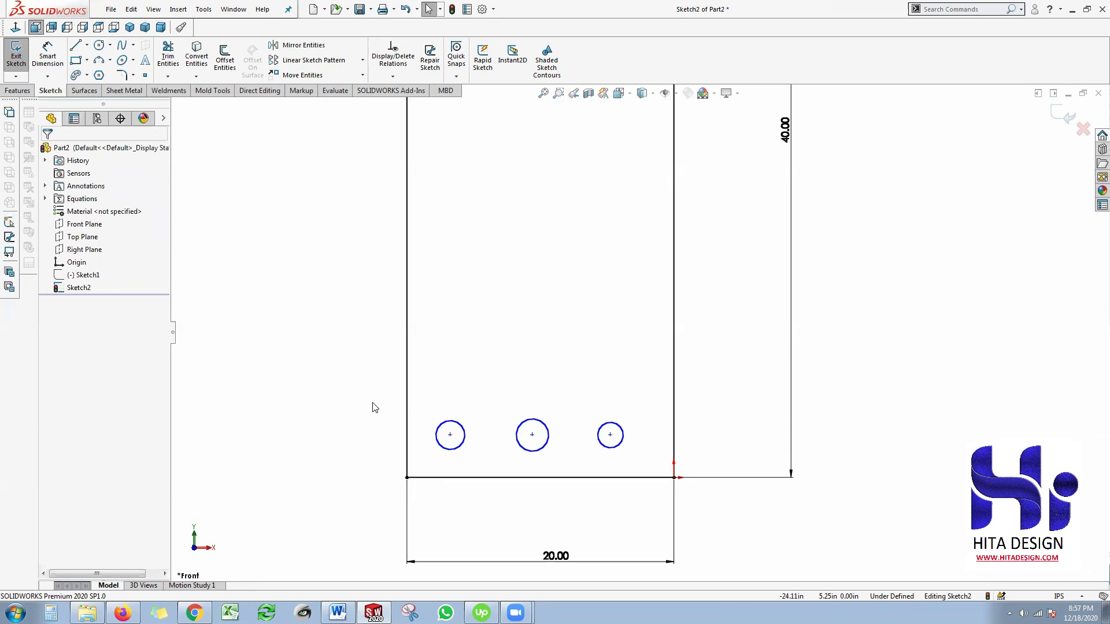
pyautogui.click(461, 445)
pyautogui.keyDown('ctrl'); pyautogui.click(603, 450); pyautogui.keyUp('ctrl')
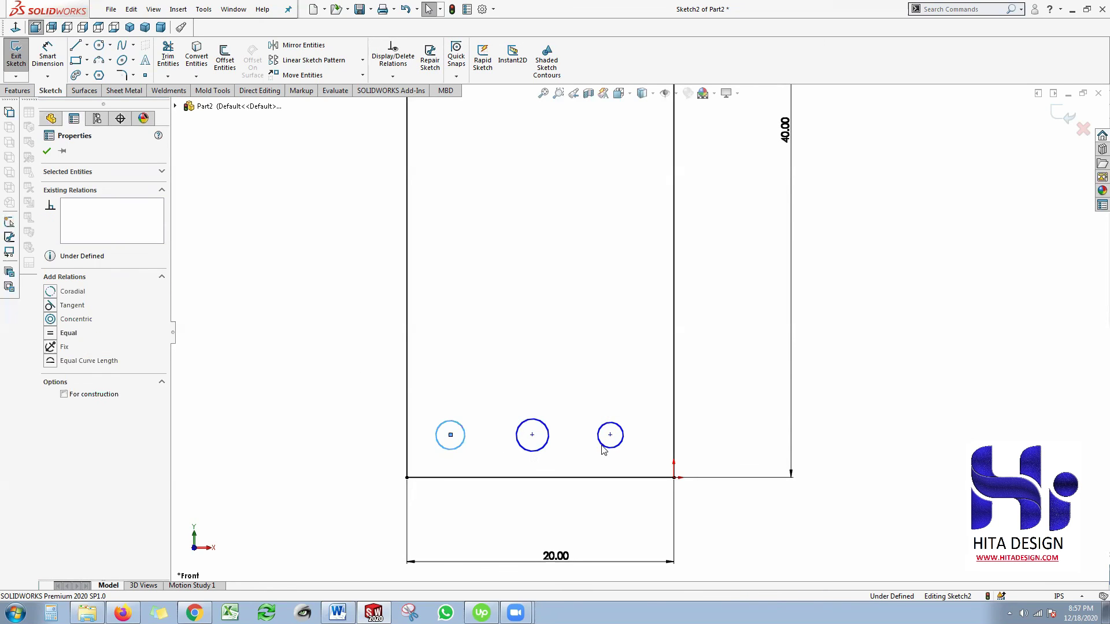
pyautogui.keyDown('ctrl'); pyautogui.click(520, 447); pyautogui.keyUp('ctrl')
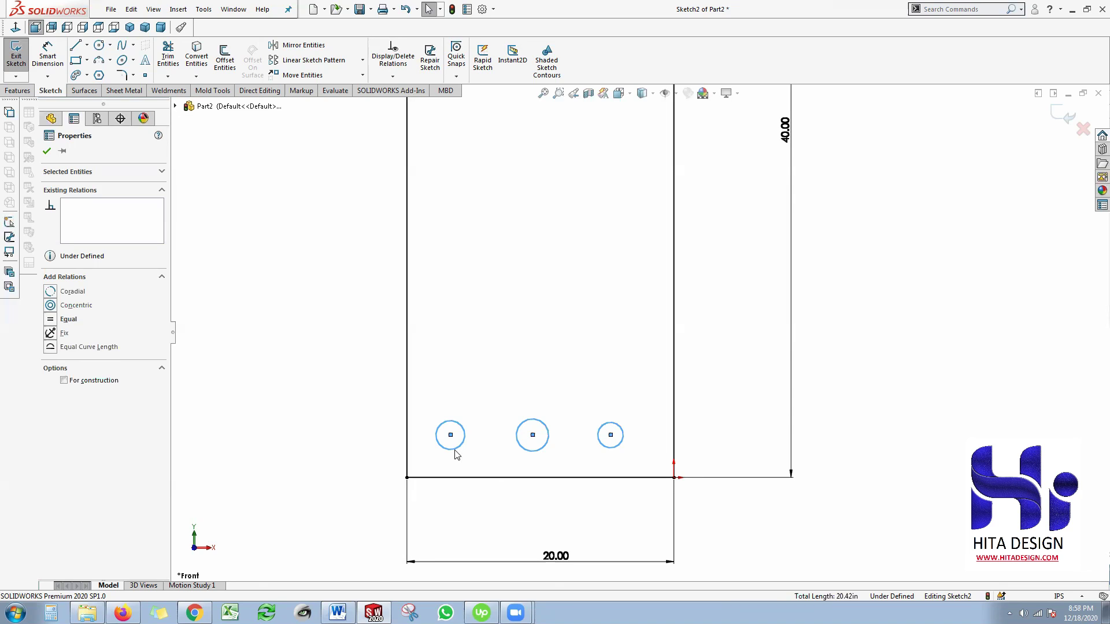
# Dimension the leftmost circle with a diameter of 3 in.
pyautogui.click(48, 53)
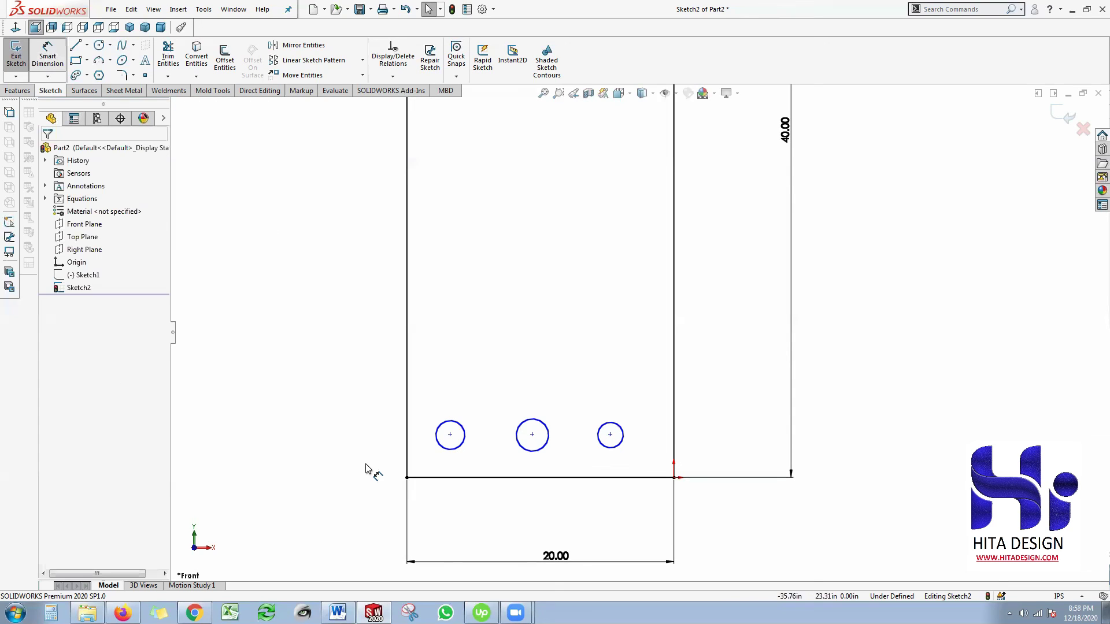
pyautogui.click(438, 443)
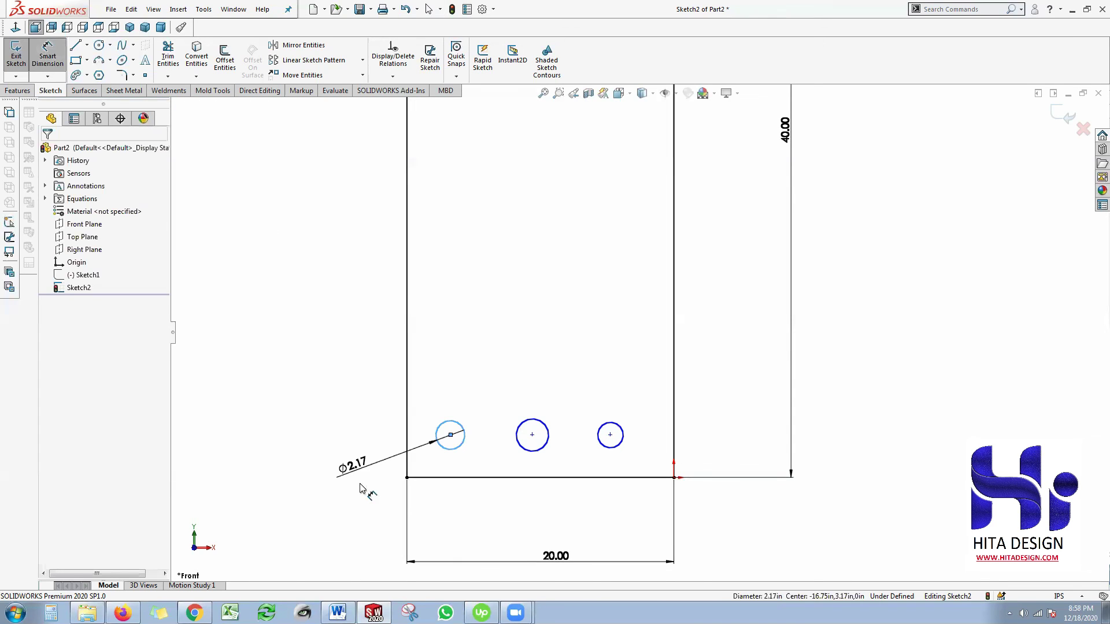
pyautogui.click(363, 482)
pyautogui.write('3')
pyautogui.press('Return')
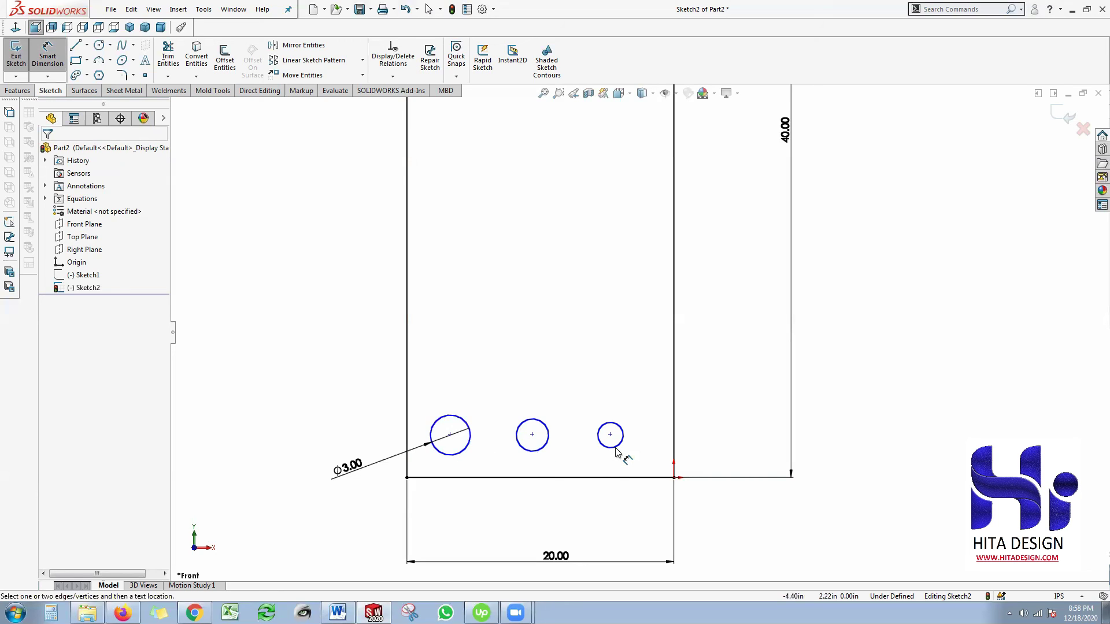
pyautogui.press('Escape')
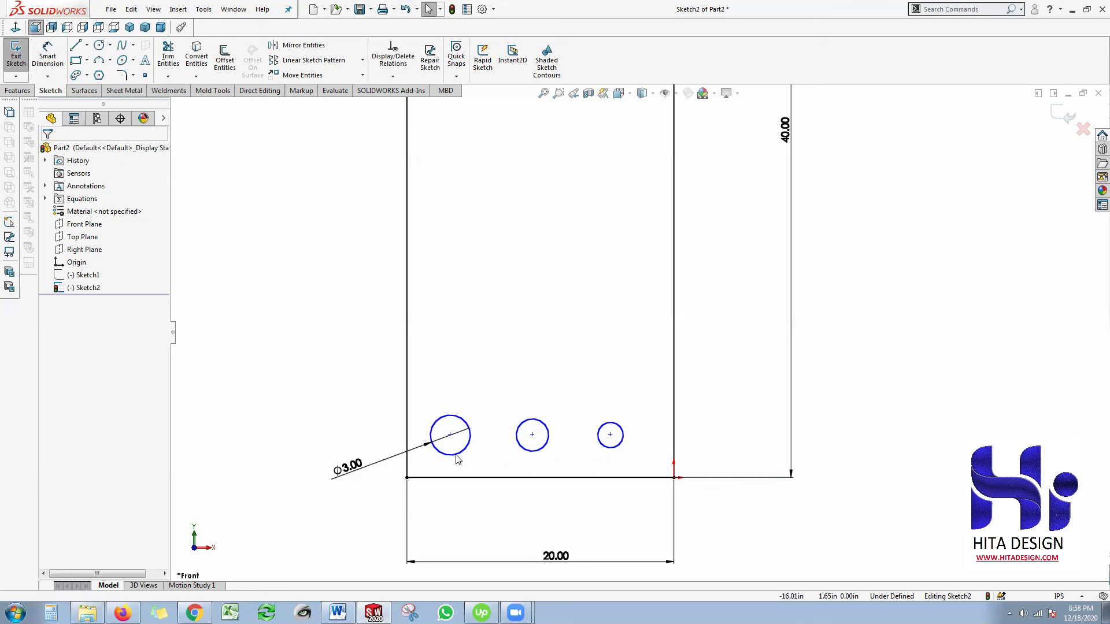
# Add an equal relation between the three circles so that they all share the same diameter.
pyautogui.keyDown('ctrl'); pyautogui.click(531, 451); pyautogui.keyUp('ctrl')
pyautogui.keyDown('ctrl'); pyautogui.click(622, 441); pyautogui.keyUp('ctrl')
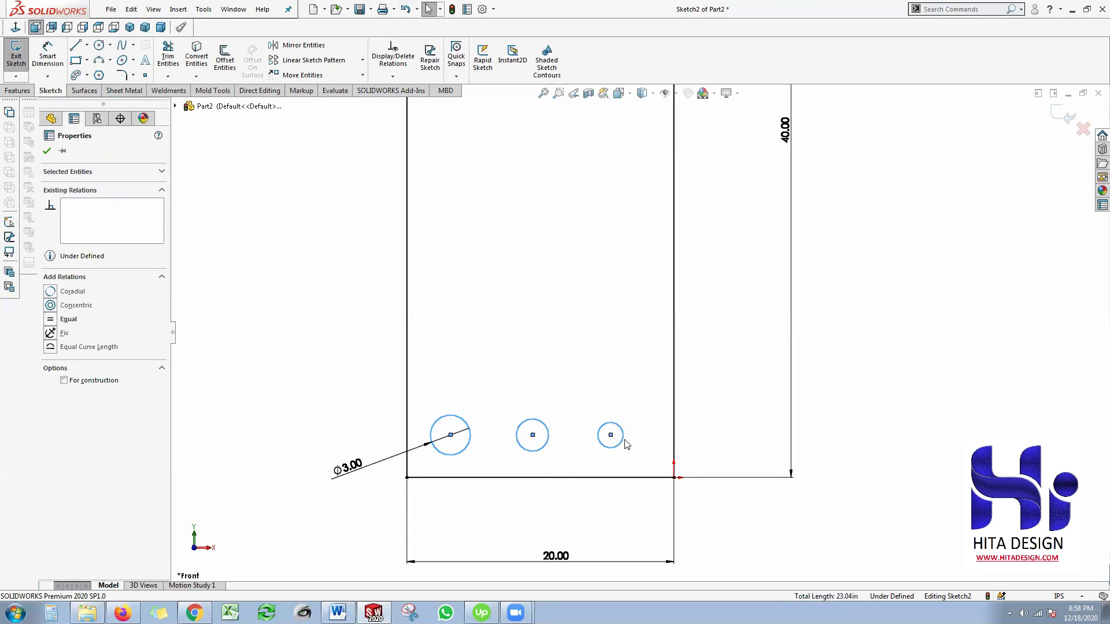
pyautogui.click(53, 319)
pyautogui.press('Escape')
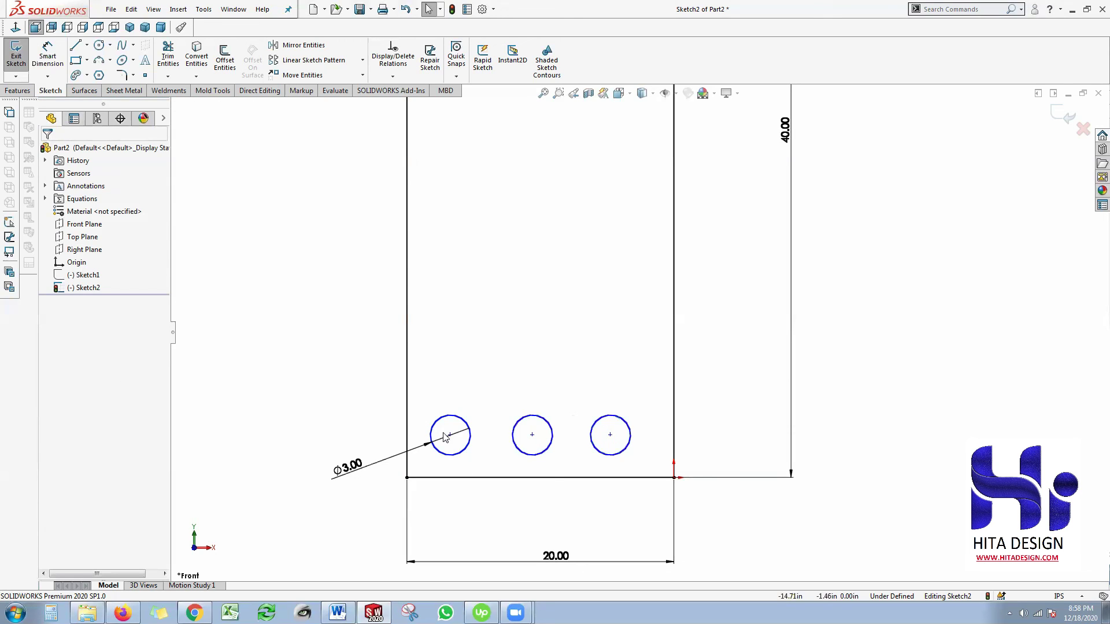